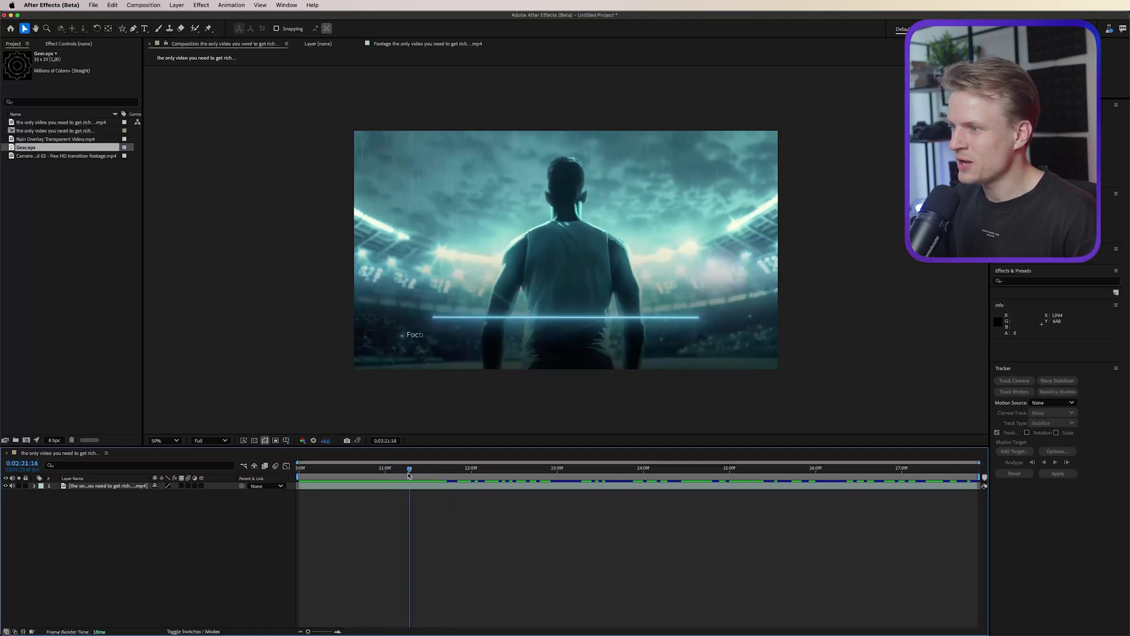
pyautogui.scroll(2, 566, 250)
pyautogui.moveTo(295, 400); pyautogui.dragTo(805, 100)
pyautogui.moveTo(409, 471); pyautogui.dragTo(916, 481)
pyautogui.press(',')
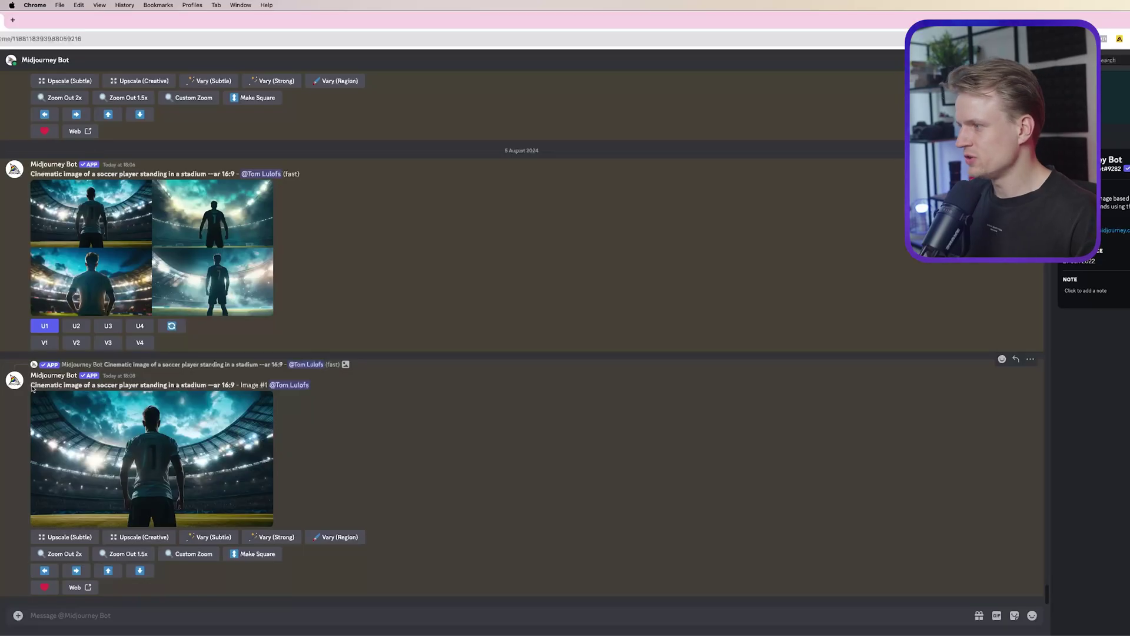
# - Examine the Midjourney prompt for the cinematic soccer player in a stadium and the four-image grid it generated
pyautogui.moveTo(32, 388); pyautogui.dragTo(141, 385)
pyautogui.click(43, 387)
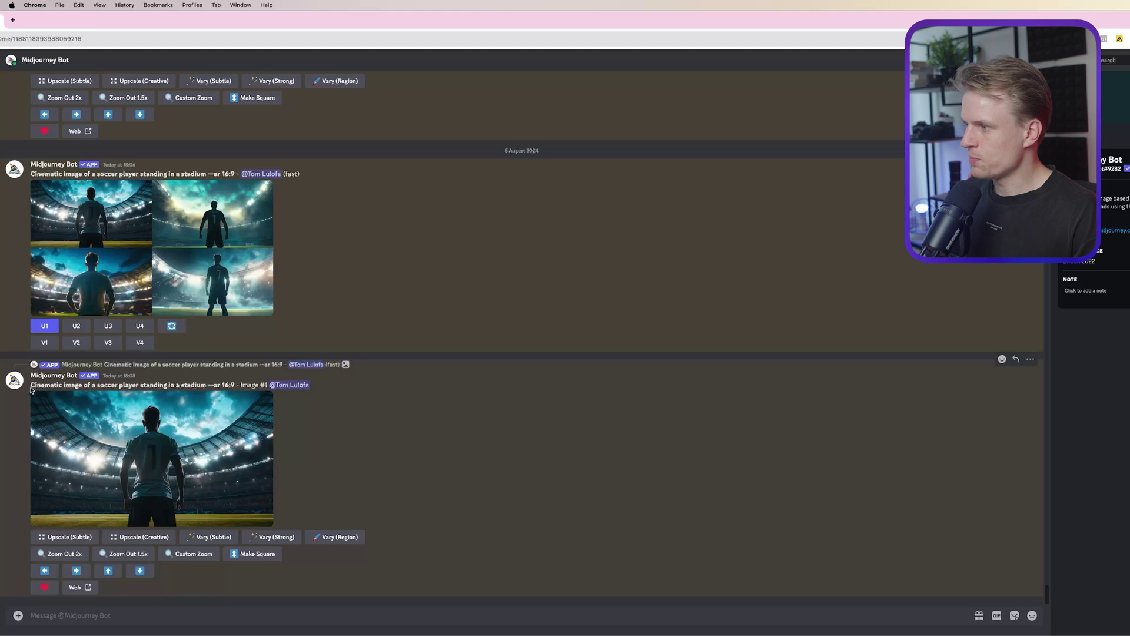
pyautogui.moveTo(31, 385); pyautogui.dragTo(159, 385)
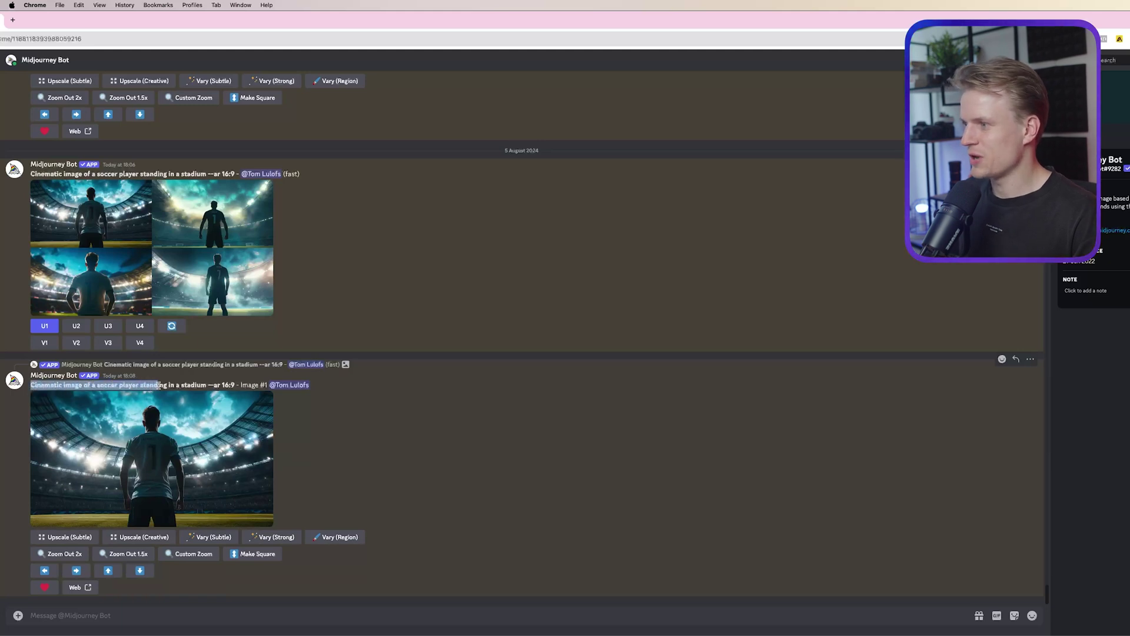
pyautogui.click(213, 387)
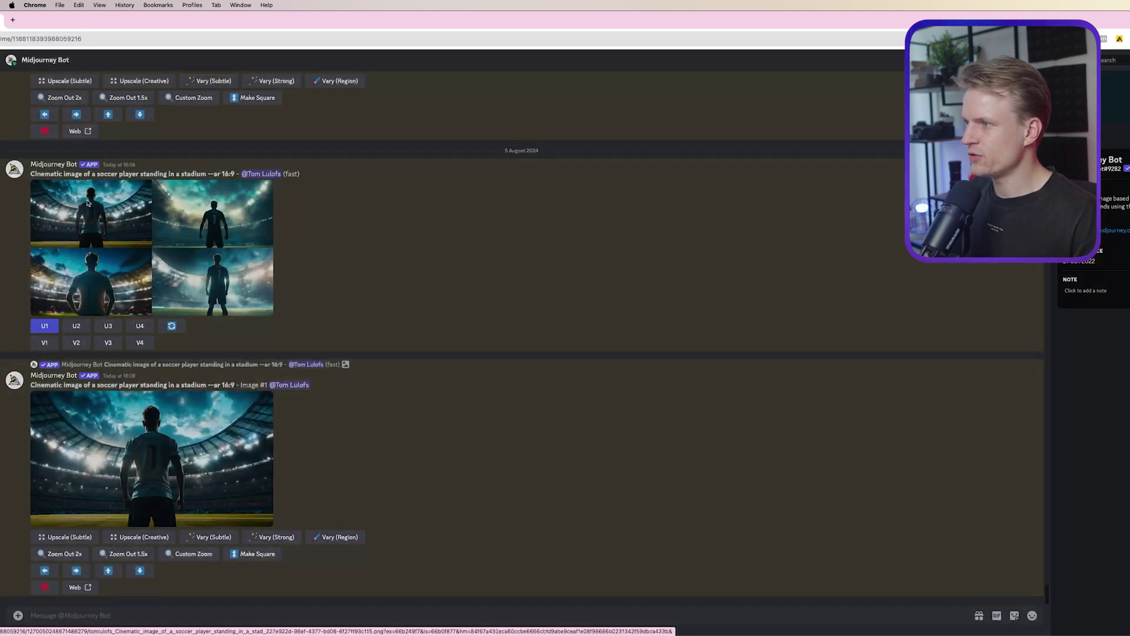
pyautogui.click(112, 204)
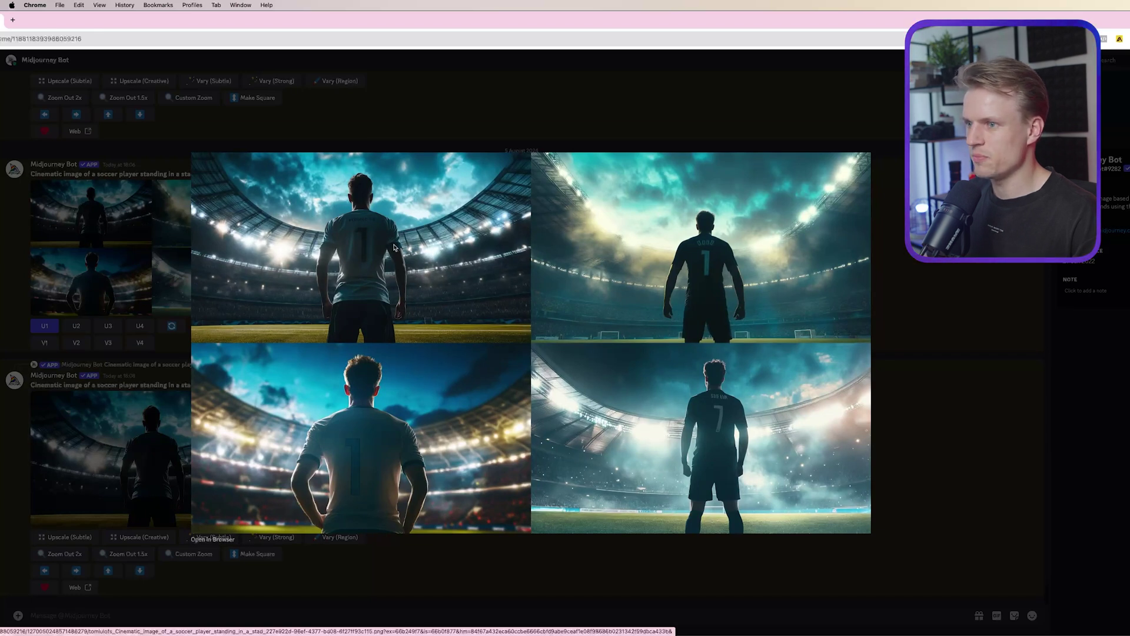
pyautogui.click(130, 400)
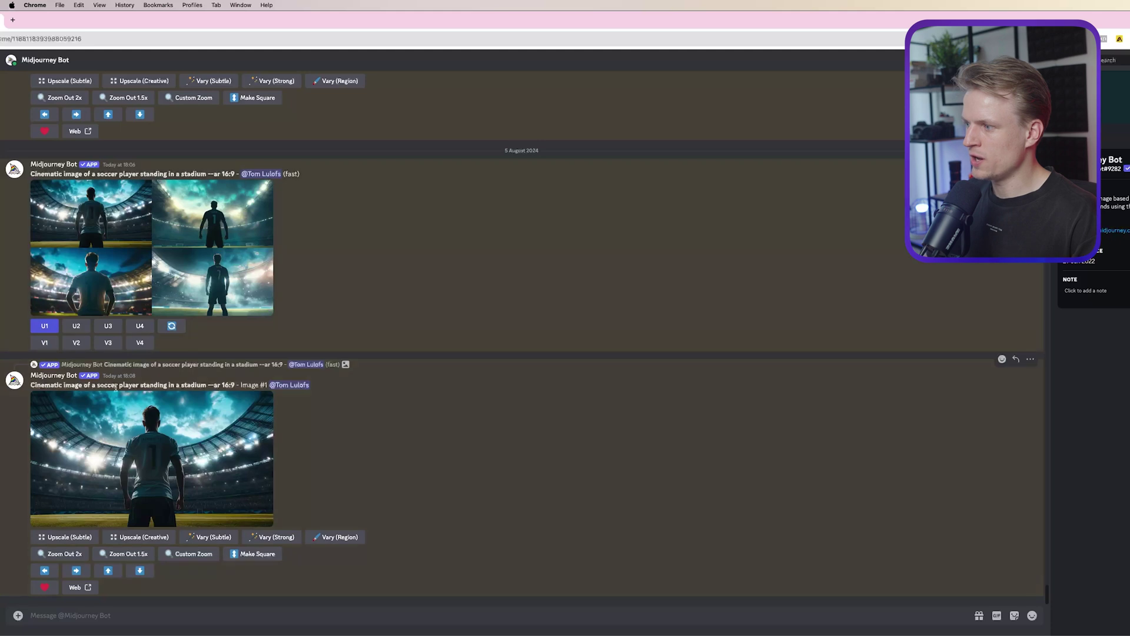
# - Enlarge the upscaled soccer player image #1 and copy it to the clipboard
pyautogui.click(141, 412)
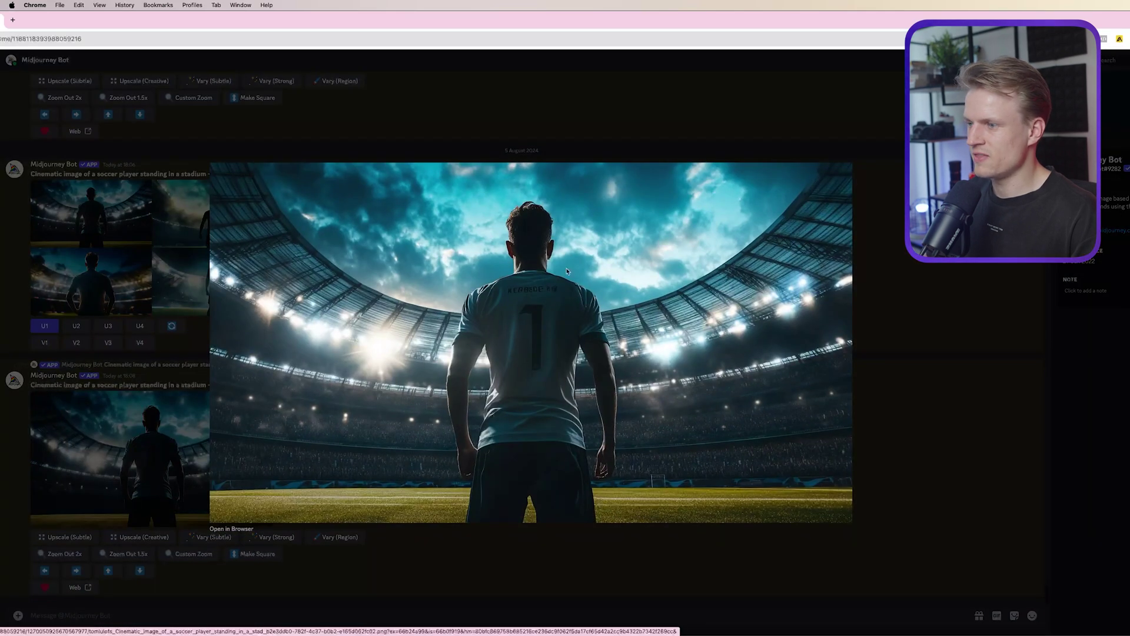
pyautogui.rightClick(616, 226)
pyautogui.click(627, 247)
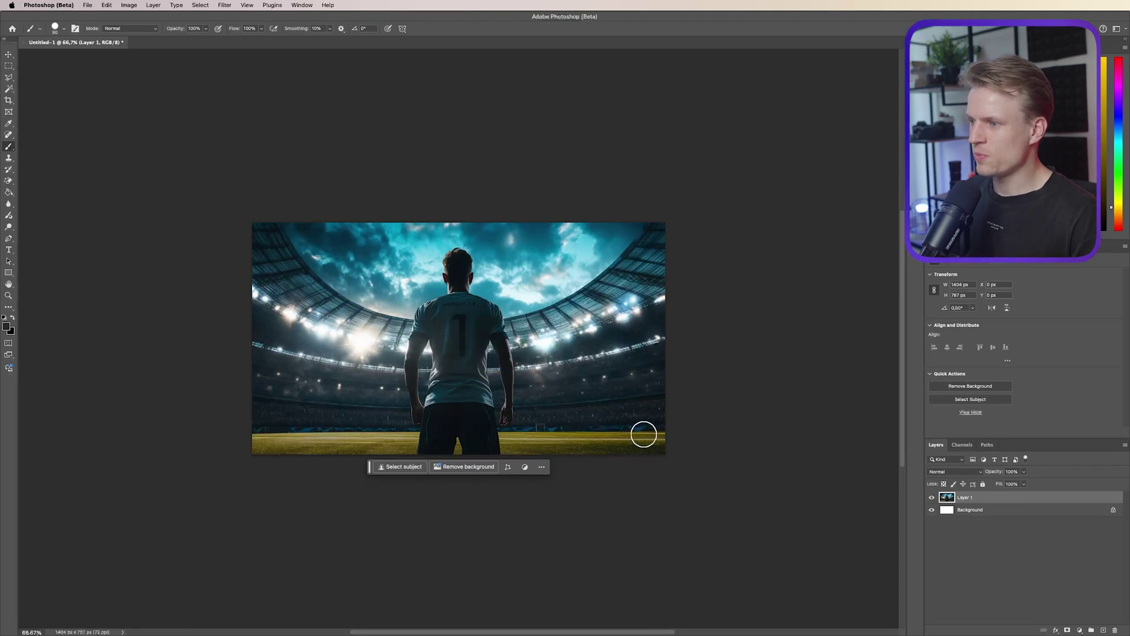
pyautogui.click(93, 4)
pyautogui.click(97, 17)
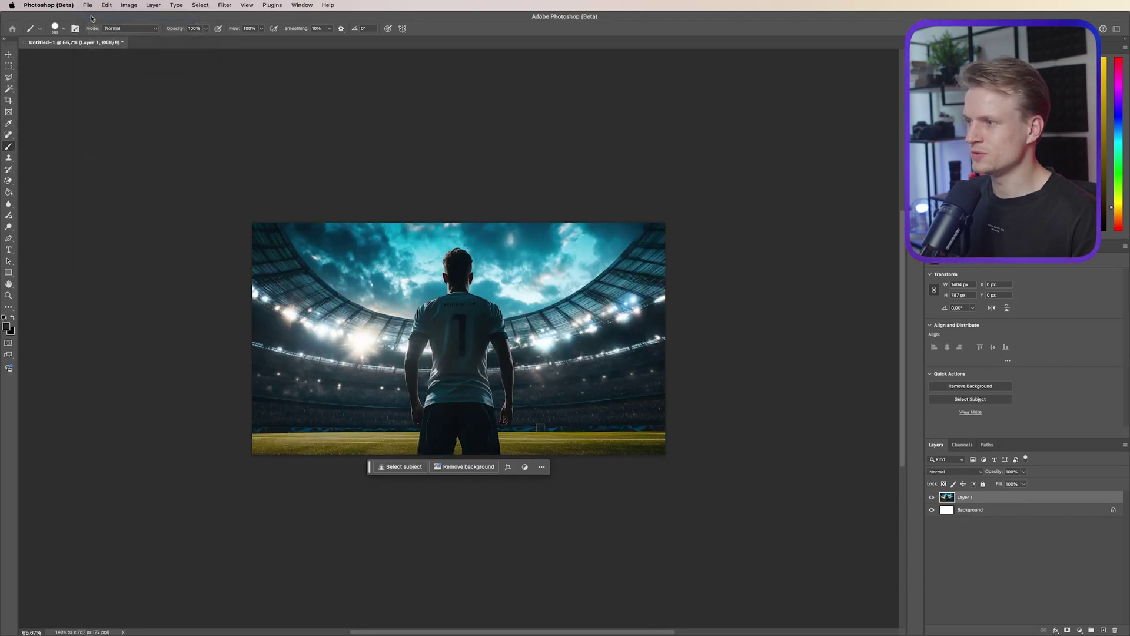
pyautogui.click(603, 378)
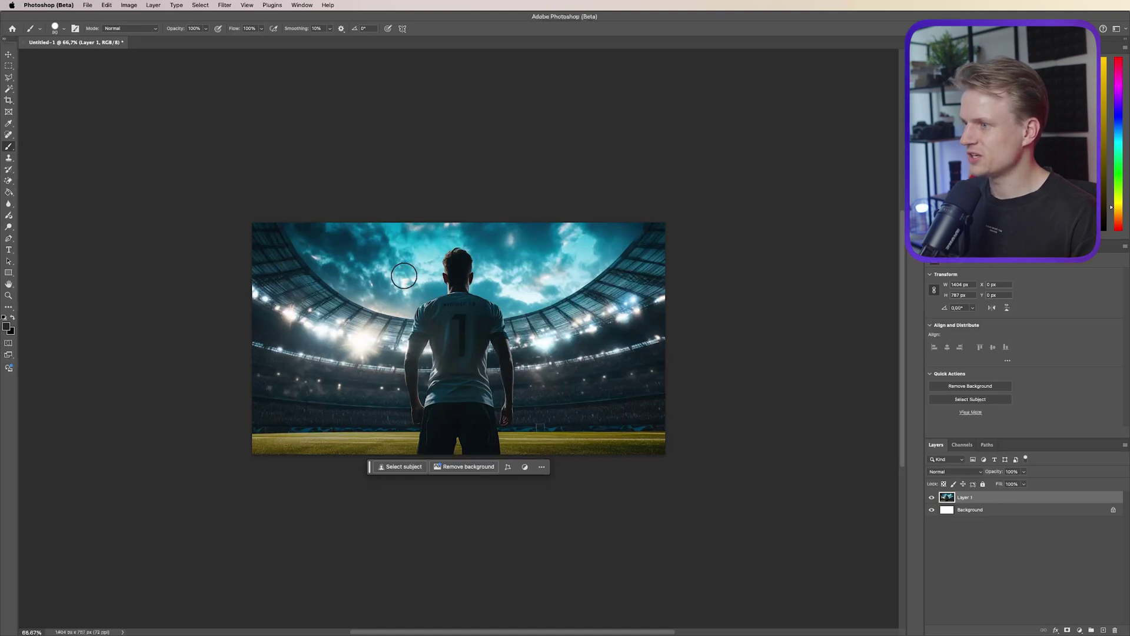
# - Select the soccer player on Layer 1 in Photoshop with the Object Selection tool
pyautogui.scroll(2, 415, 344)
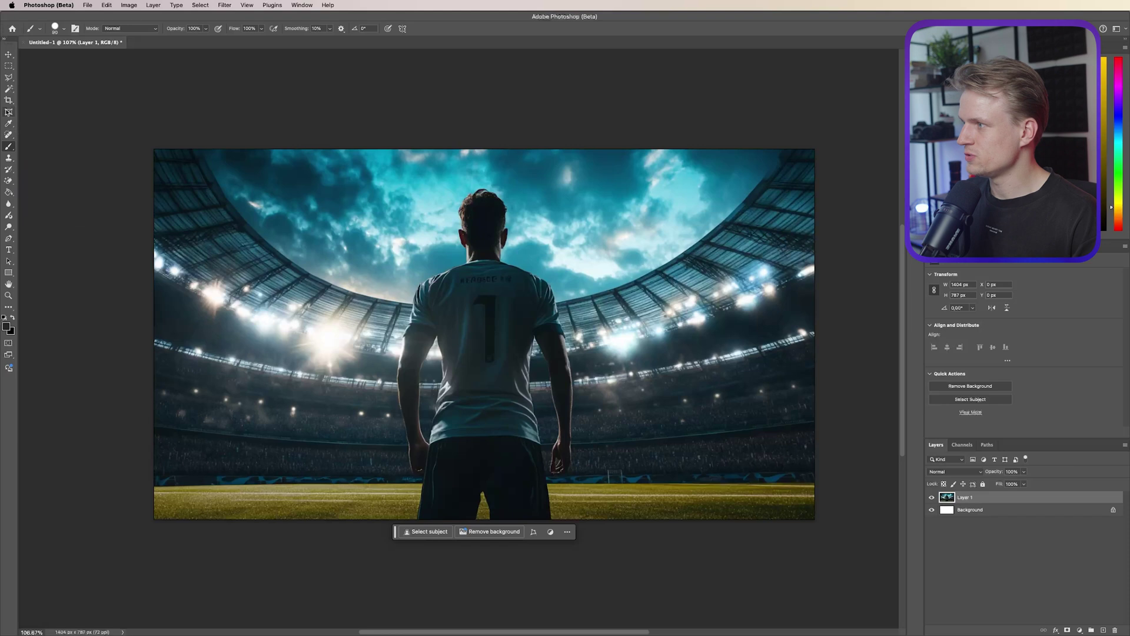
pyautogui.click(9, 90)
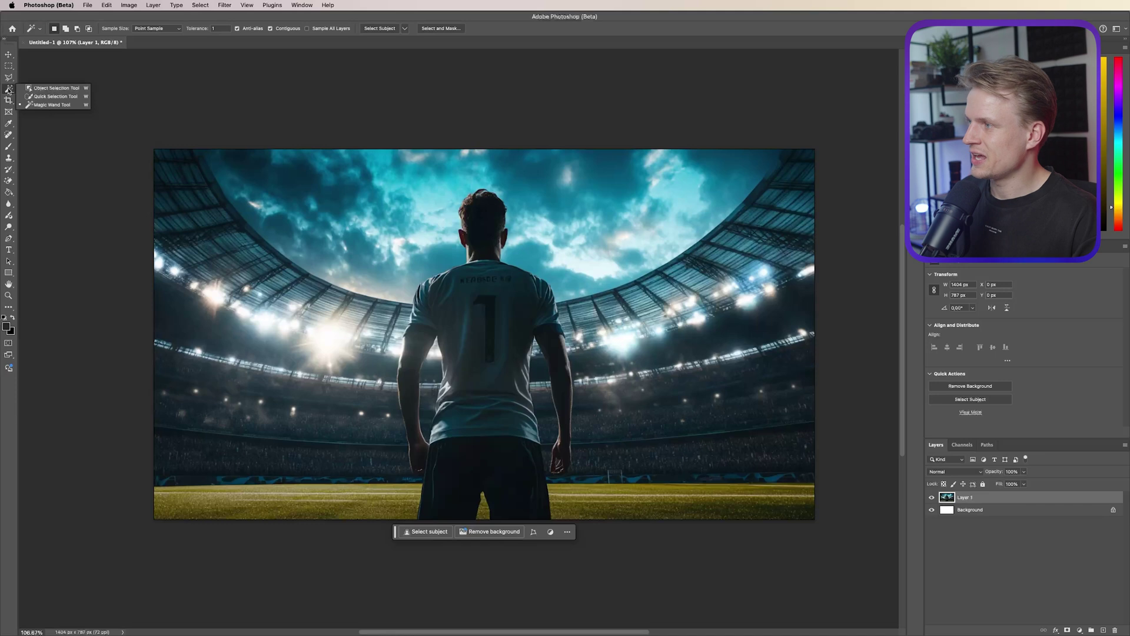
pyautogui.click(56, 88)
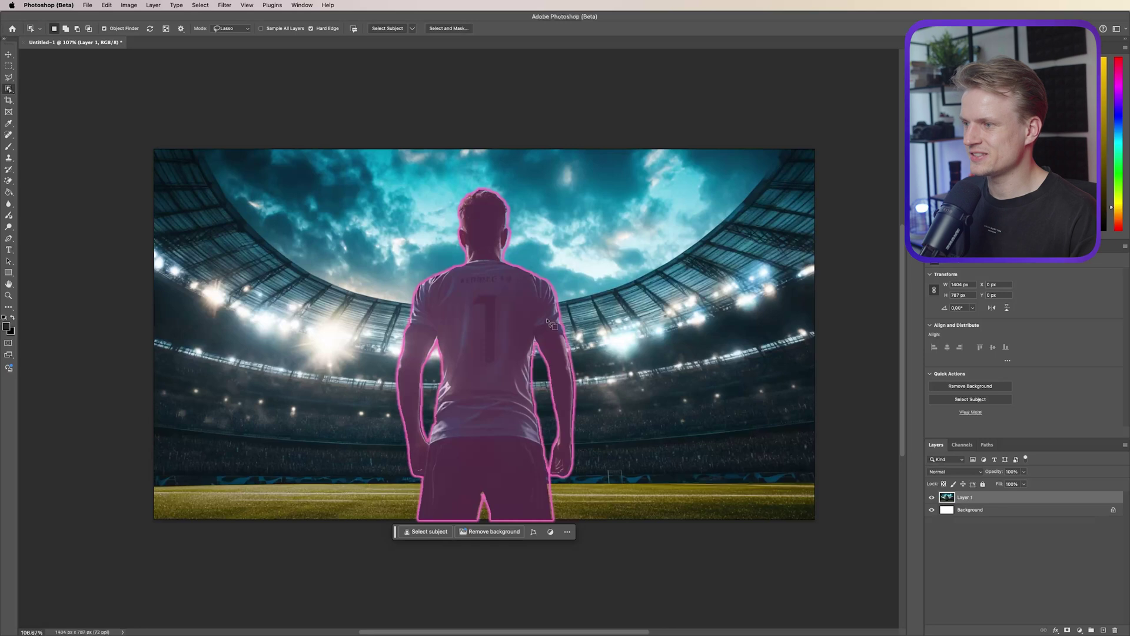
pyautogui.click(500, 302)
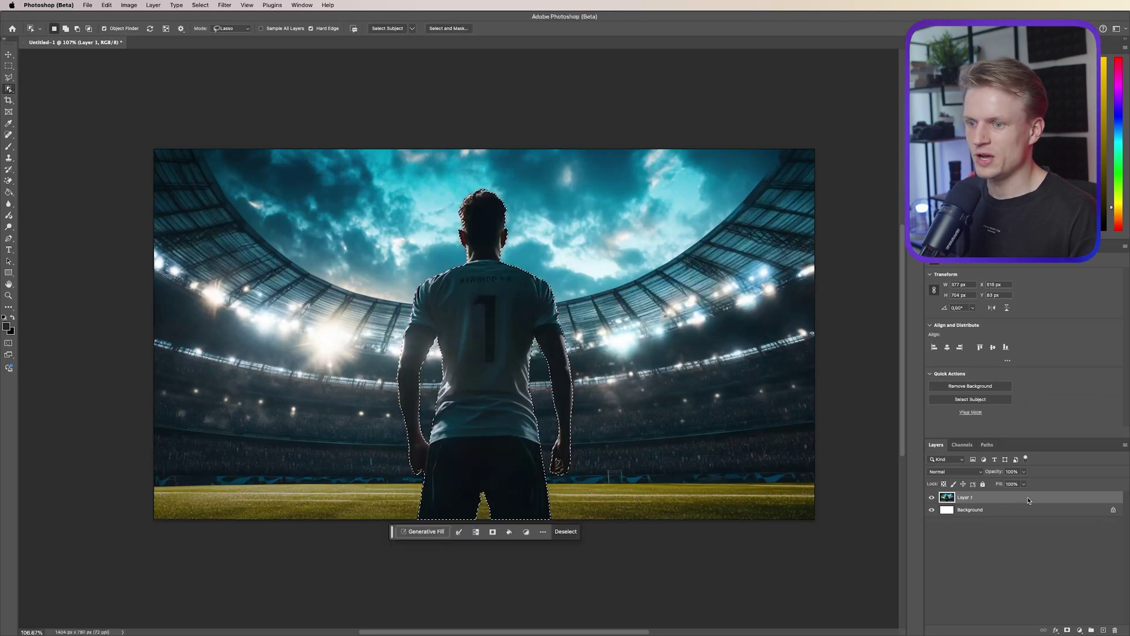
# - Duplicate Layer 1 and add a layer mask to the copy that isolates the selected soccer player
pyautogui.click(1125, 445)
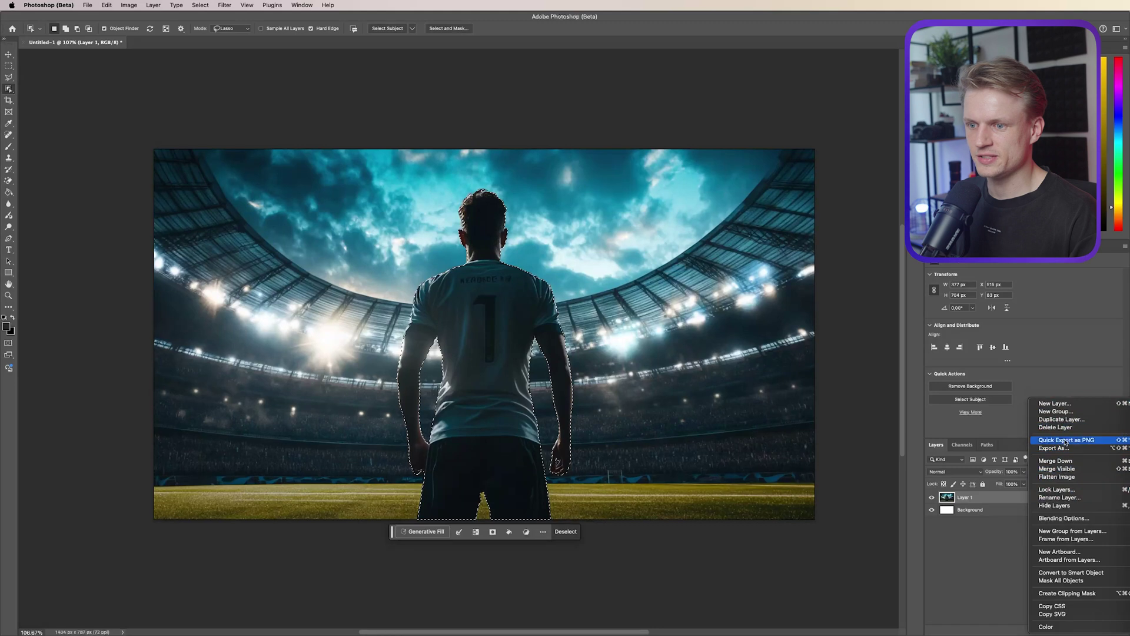
pyautogui.click(1062, 419)
pyautogui.click(648, 275)
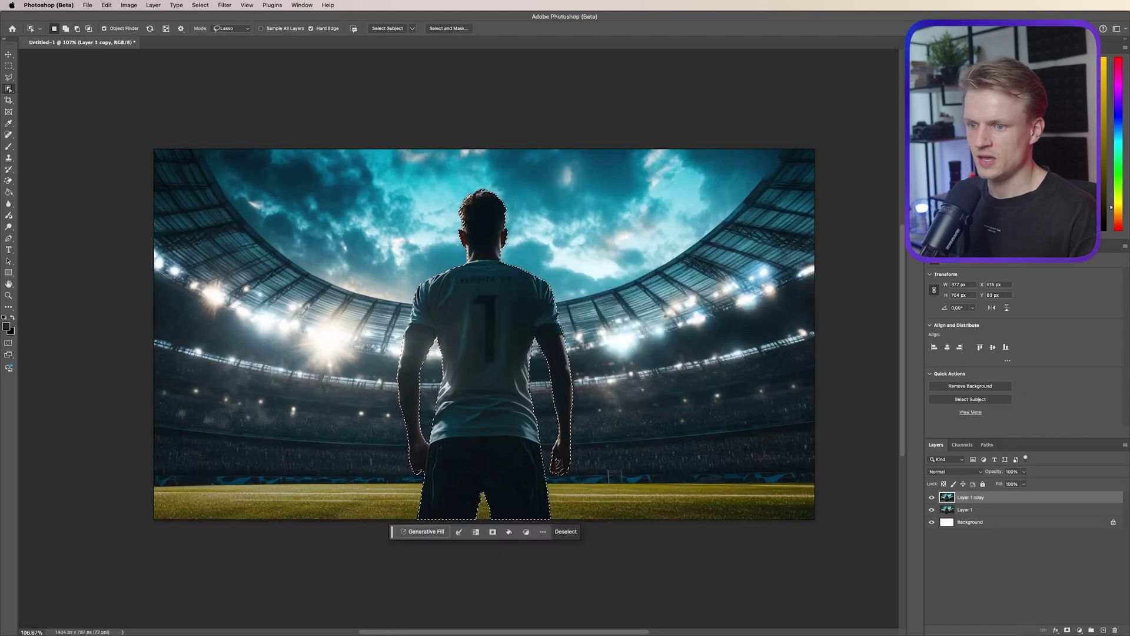
pyautogui.click(1067, 630)
# - Rename the masked layer copy as Soccer player
pyautogui.doubleClick(991, 498)
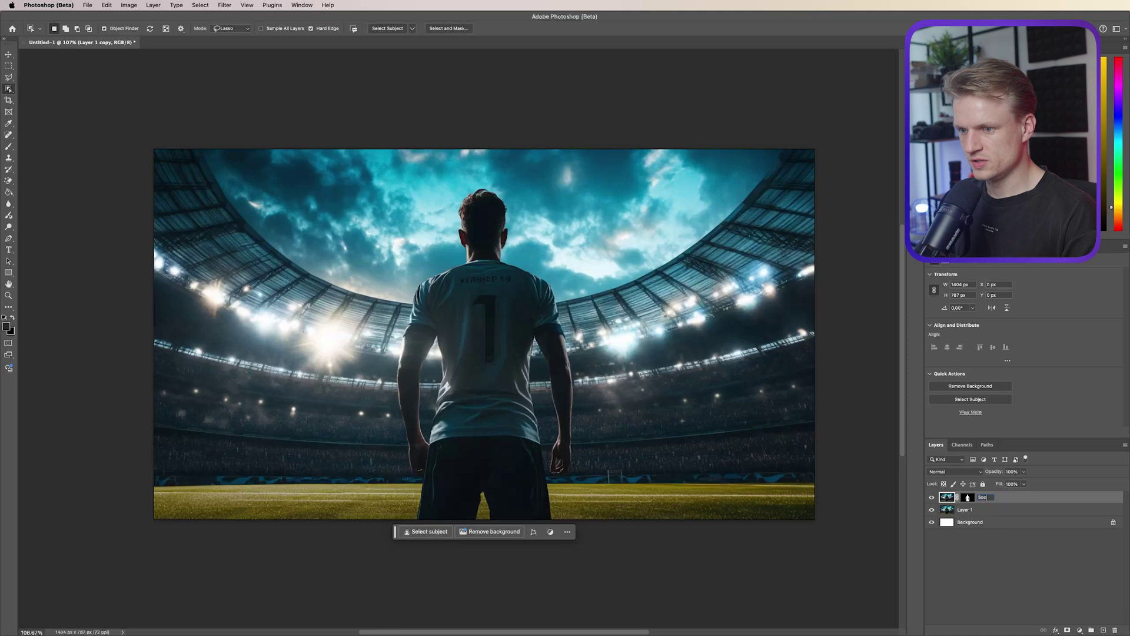
pyautogui.write('Soccer player')
pyautogui.press('Return')
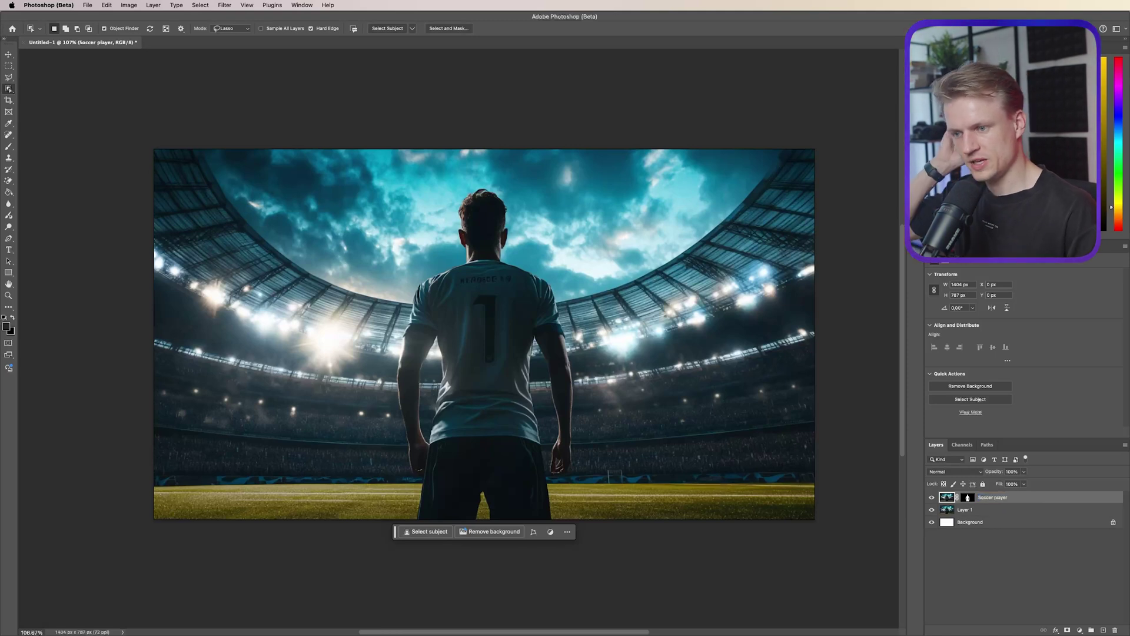
# - Load the Soccer player mask as a selection with Layer 1 active and expand the selection by 40 pixels
pyautogui.click(990, 509)
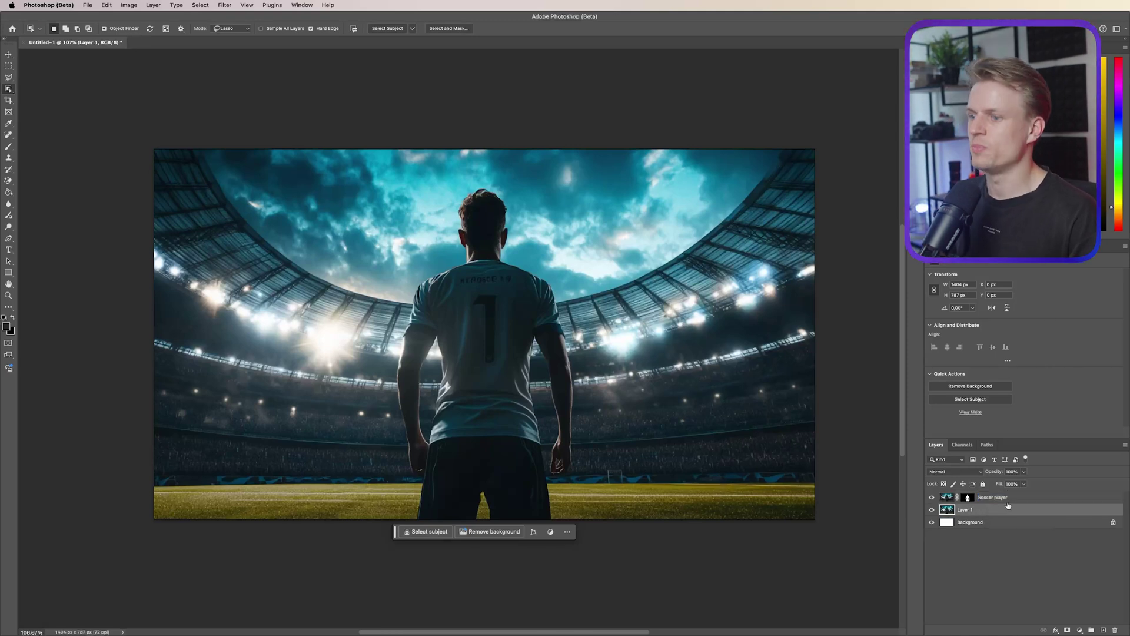
pyautogui.keyDown('super'); pyautogui.click(970, 500); pyautogui.keyUp('super')
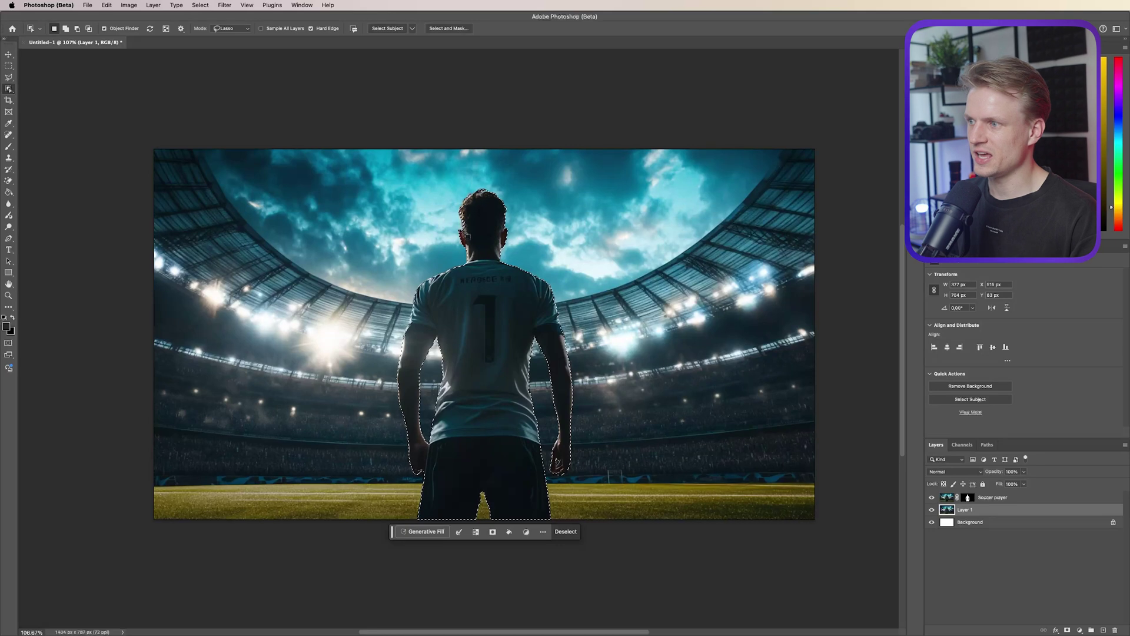
pyautogui.click(200, 5)
pyautogui.moveTo(248, 134)
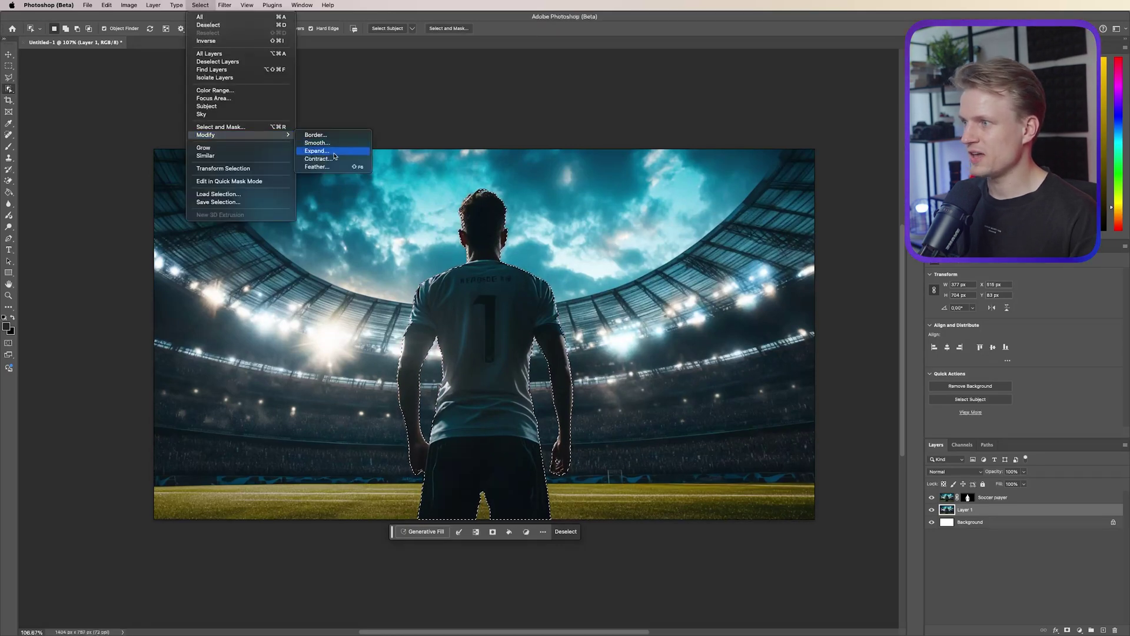
pyautogui.click(321, 152)
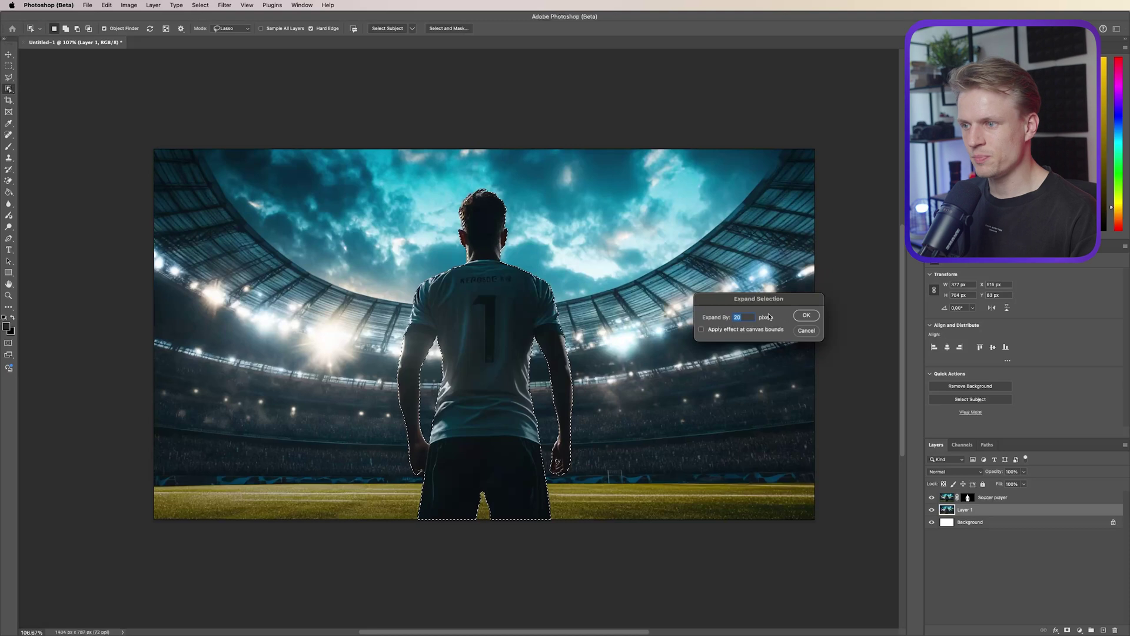
pyautogui.write('40')
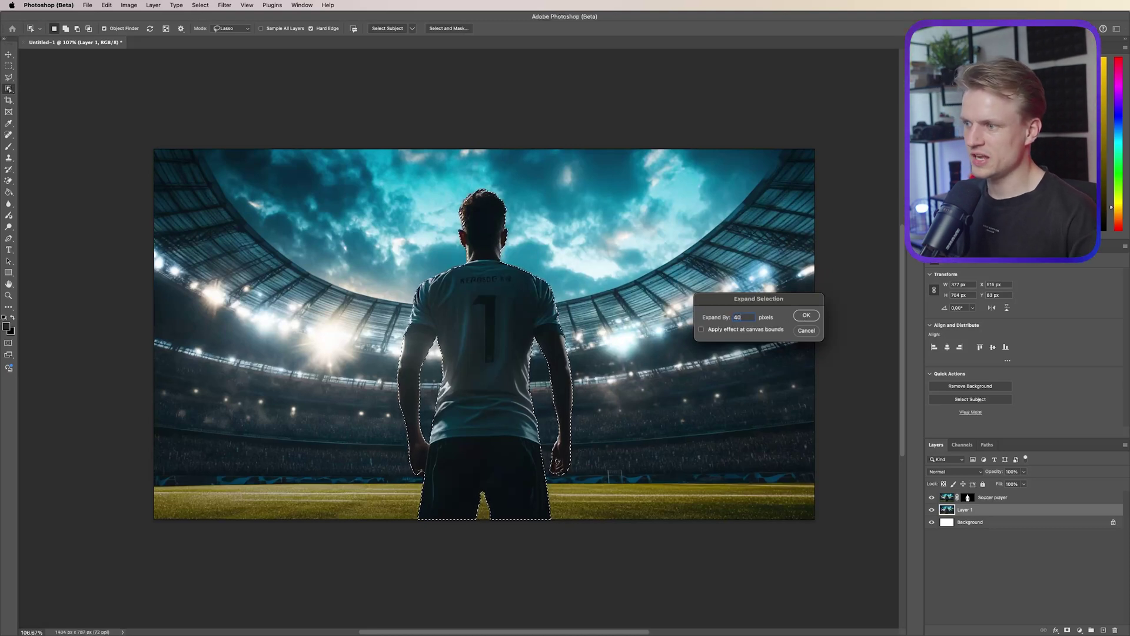
pyautogui.click(805, 316)
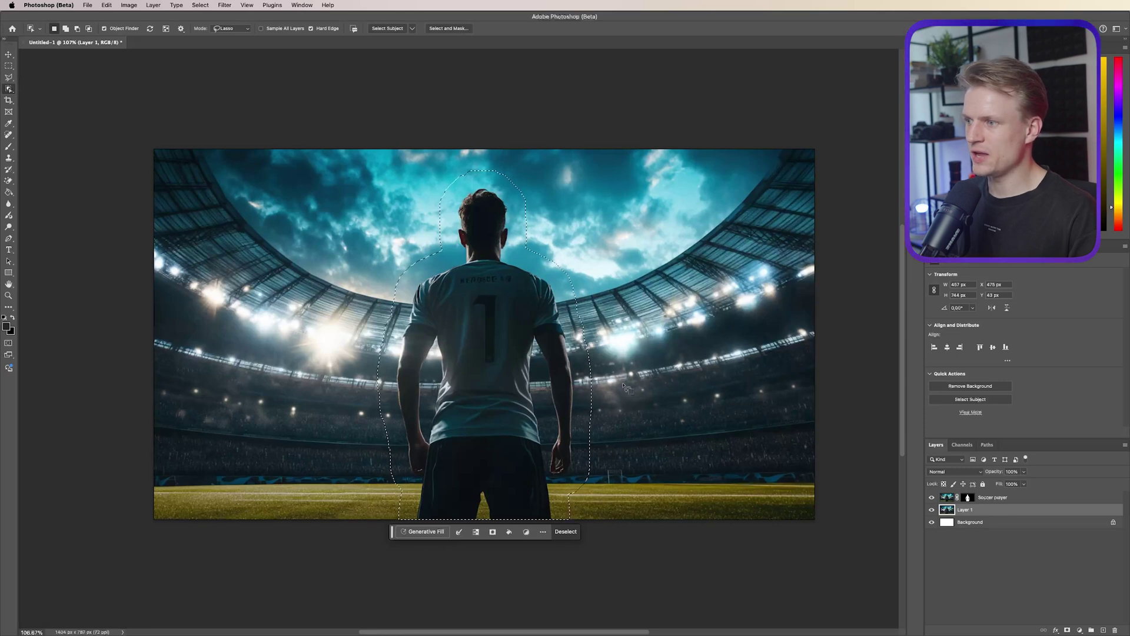
# - Run Generative Fill without a prompt on the expanded selection and choose the third variation, hiding the Soccer player layer while comparing
pyautogui.click(414, 533)
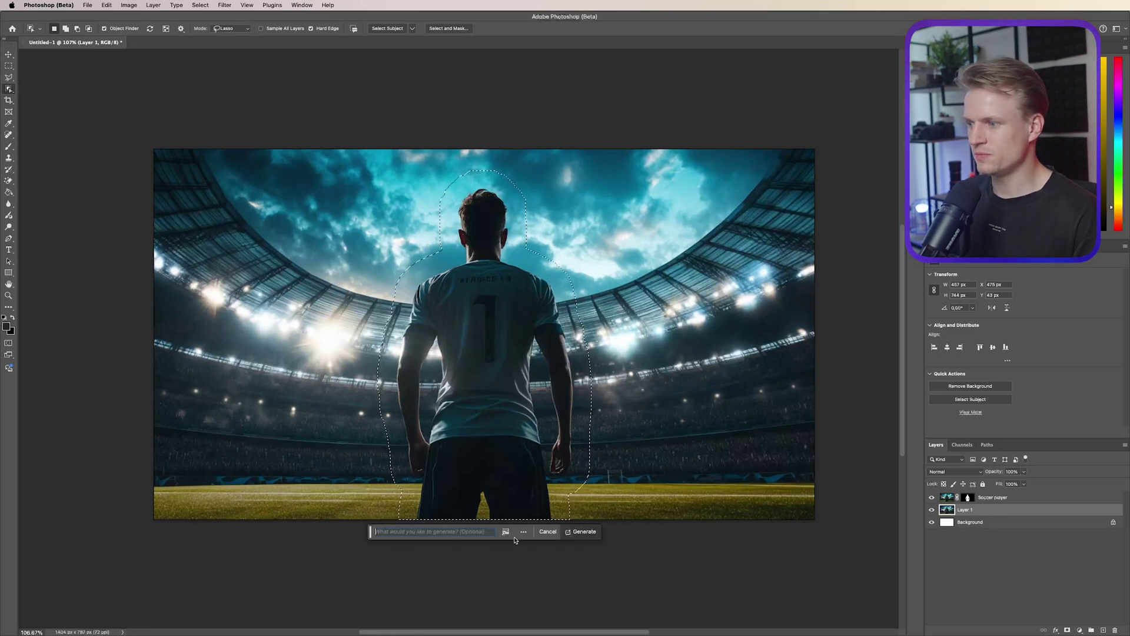
pyautogui.click(581, 532)
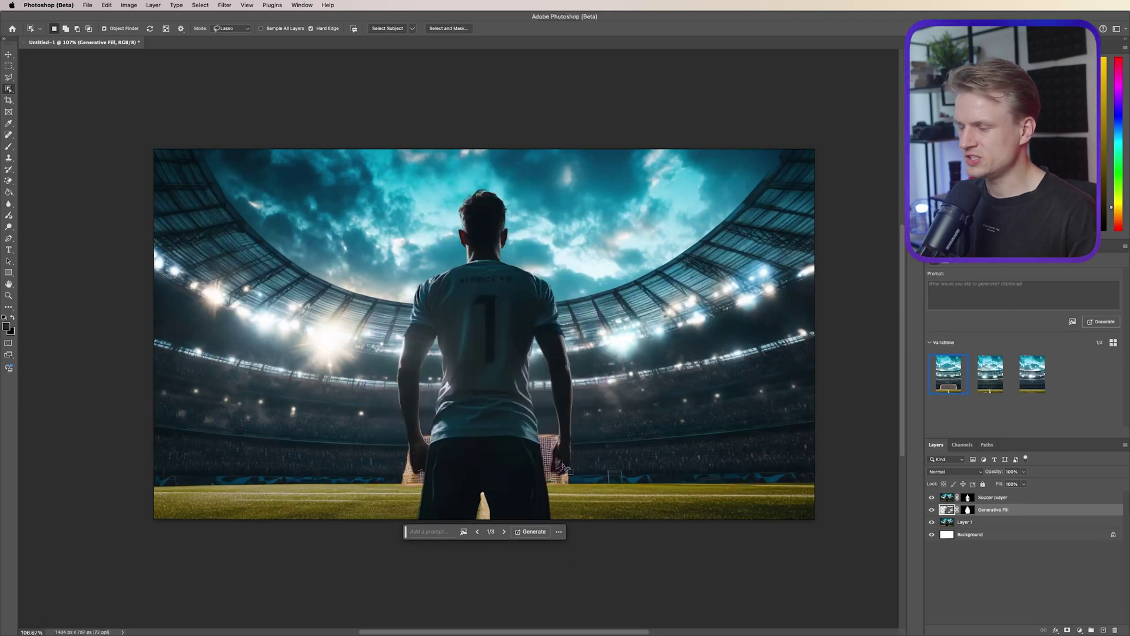
pyautogui.click(932, 497)
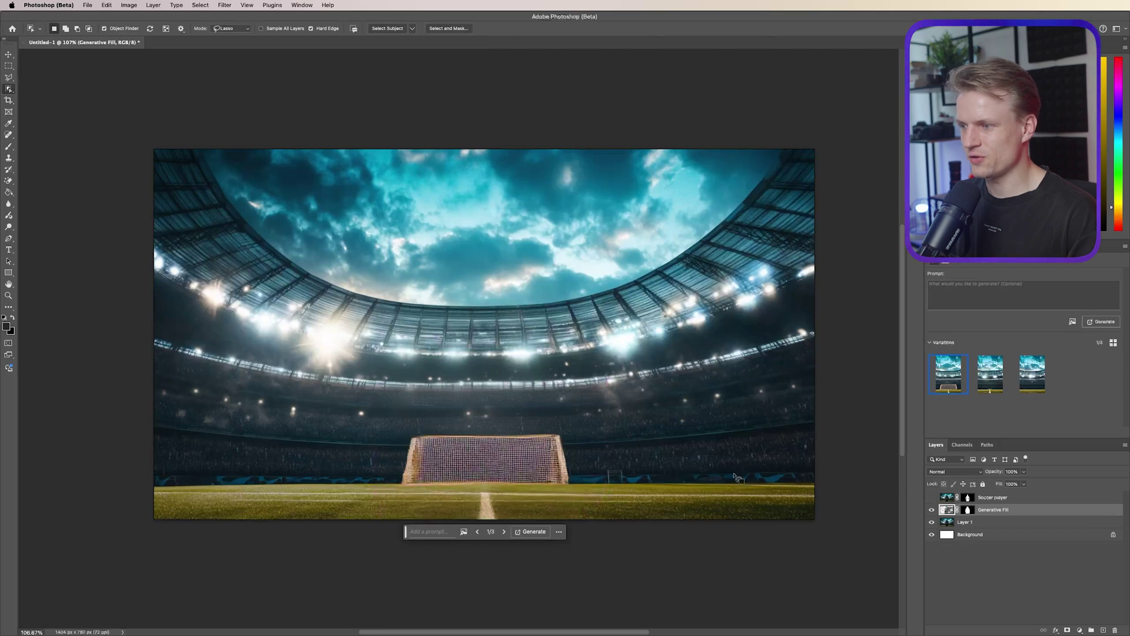
pyautogui.click(987, 381)
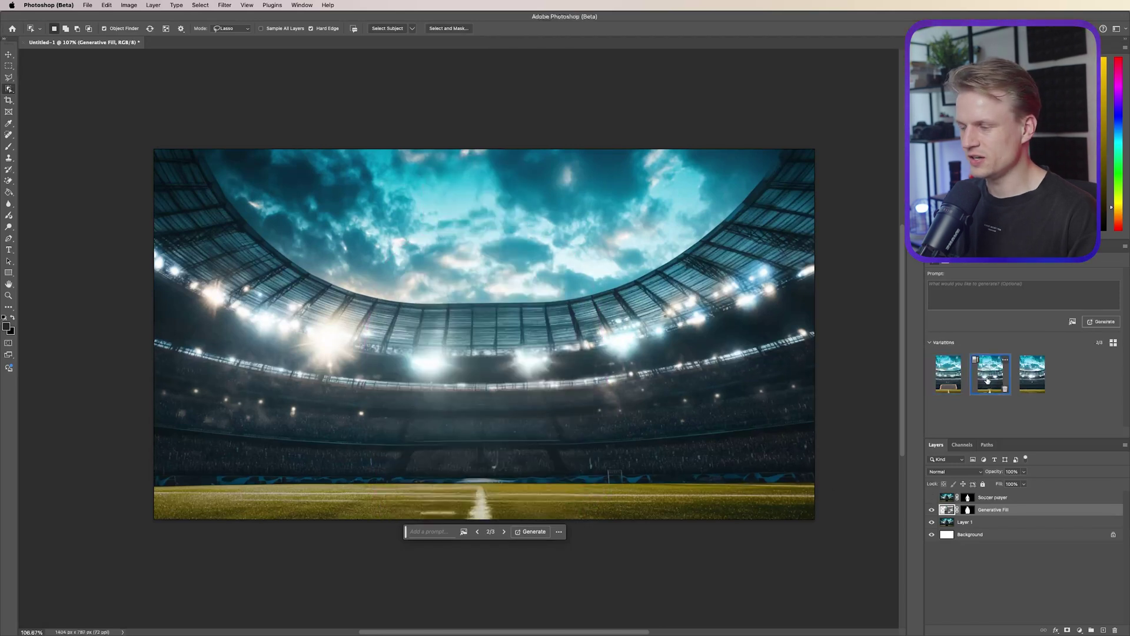
pyautogui.click(1024, 376)
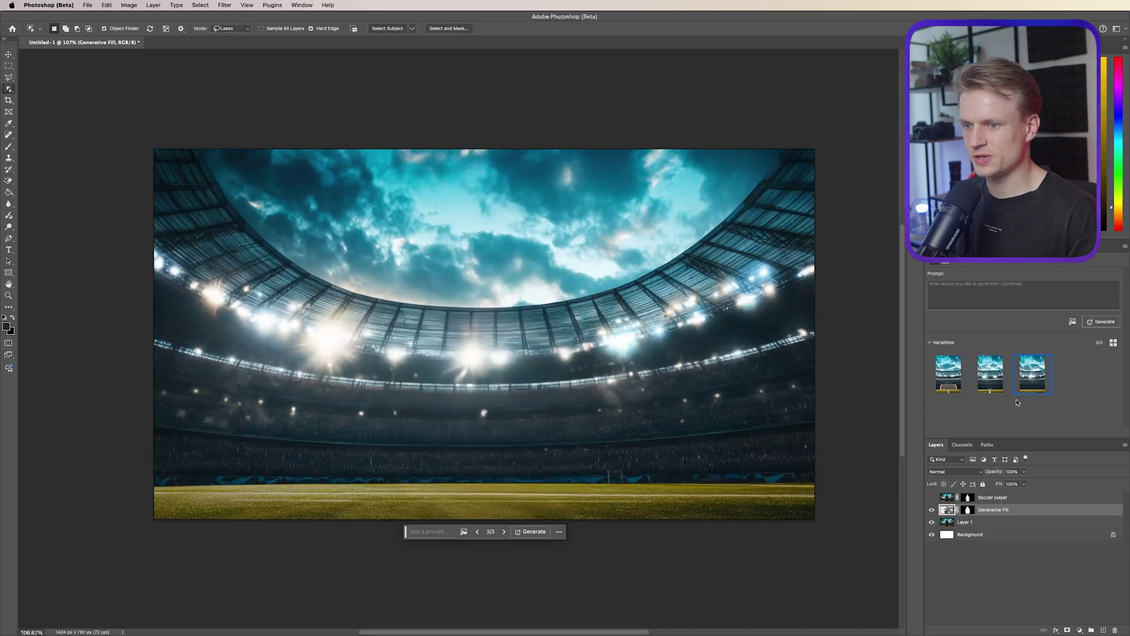
pyautogui.click(932, 498)
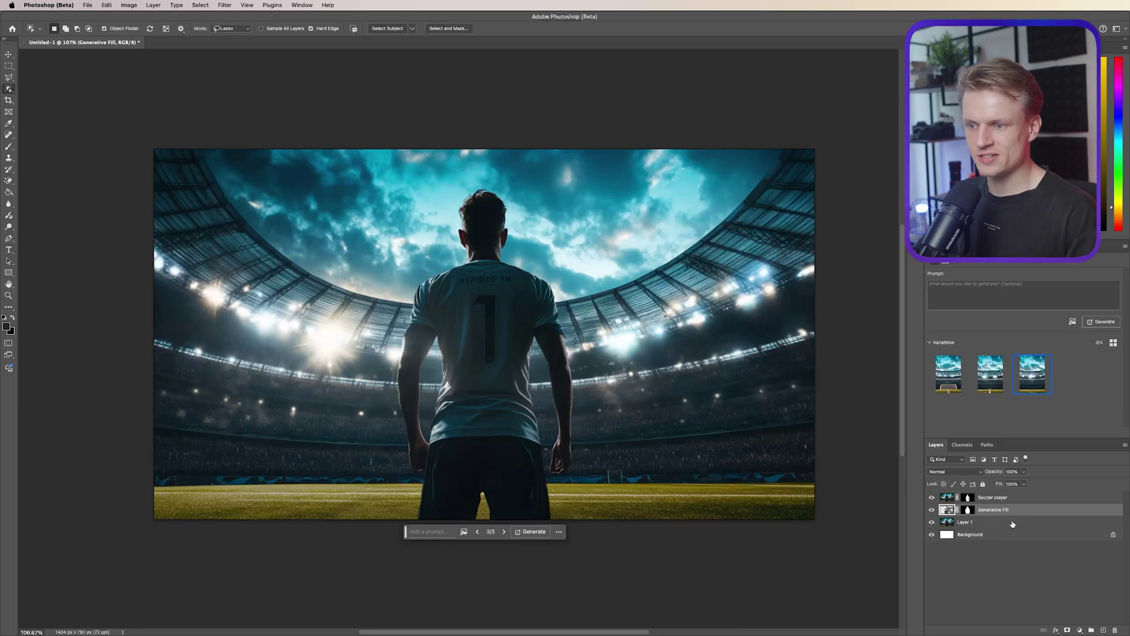
# - Merge the Generative Fill layer with Layer 1 and rename the merged layer as Background
pyautogui.keyDown('shift'); pyautogui.click(1013, 523); pyautogui.keyUp('shift')
pyautogui.rightClick(1027, 522)
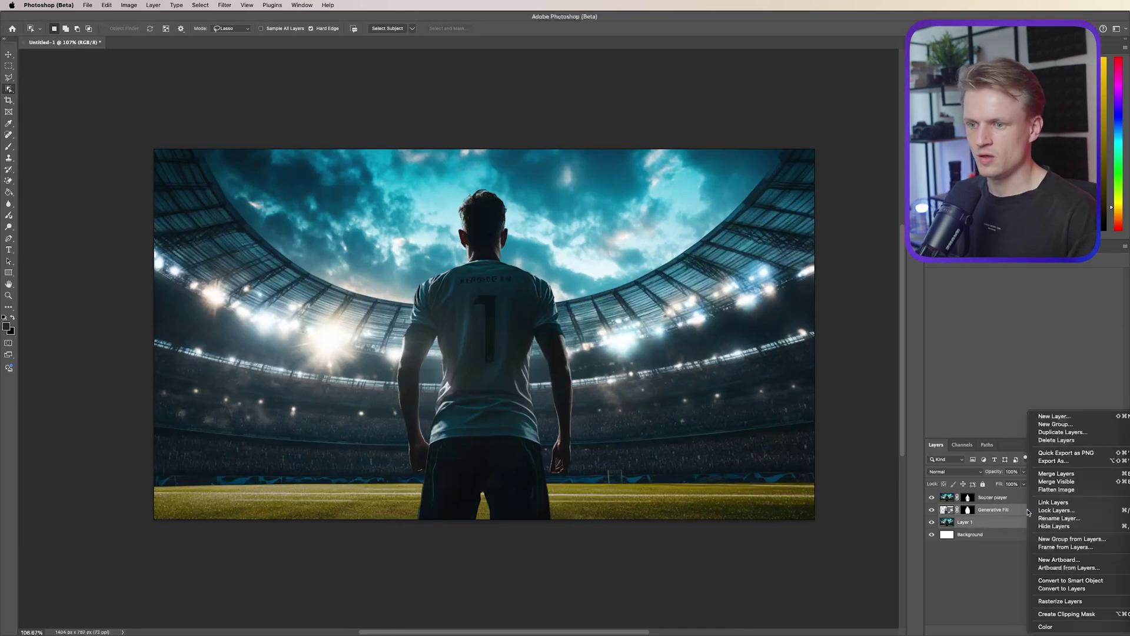
pyautogui.click(1054, 473)
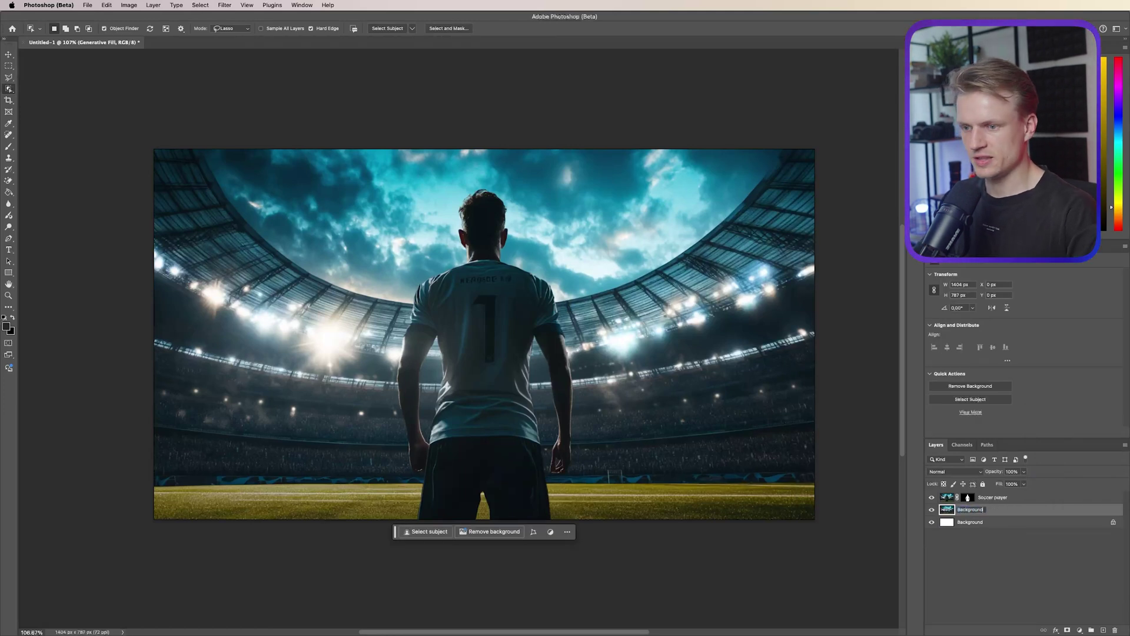
pyautogui.press('Return')
# - Hide and delete the original plain white Background layer beneath the stadium layer
pyautogui.click(931, 522)
pyautogui.click(982, 523)
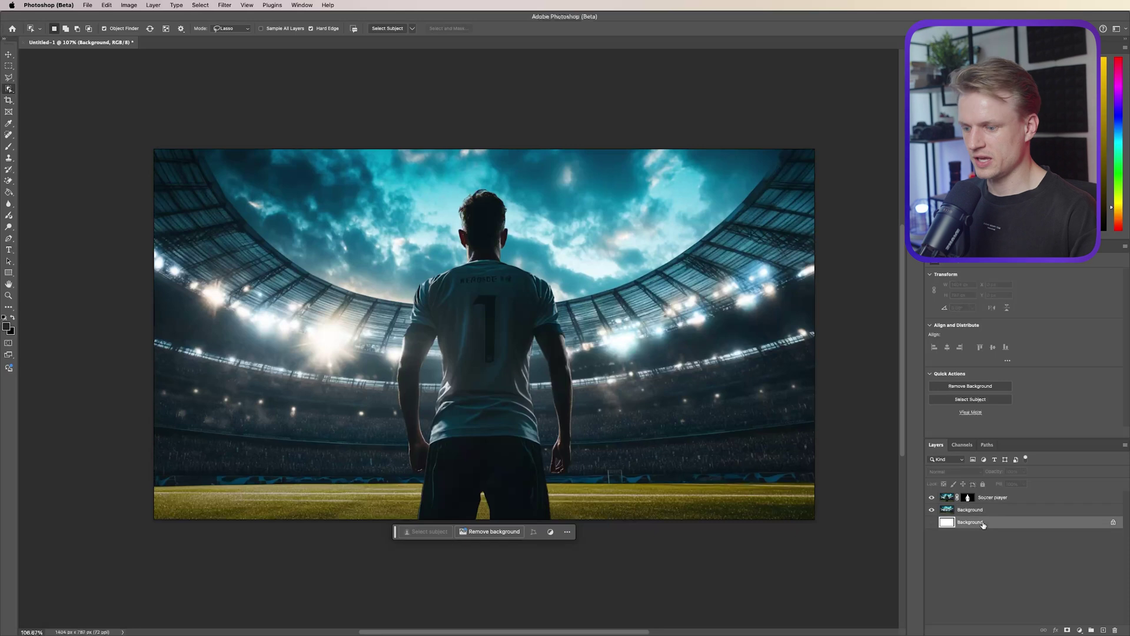
pyautogui.press('BackSpace')
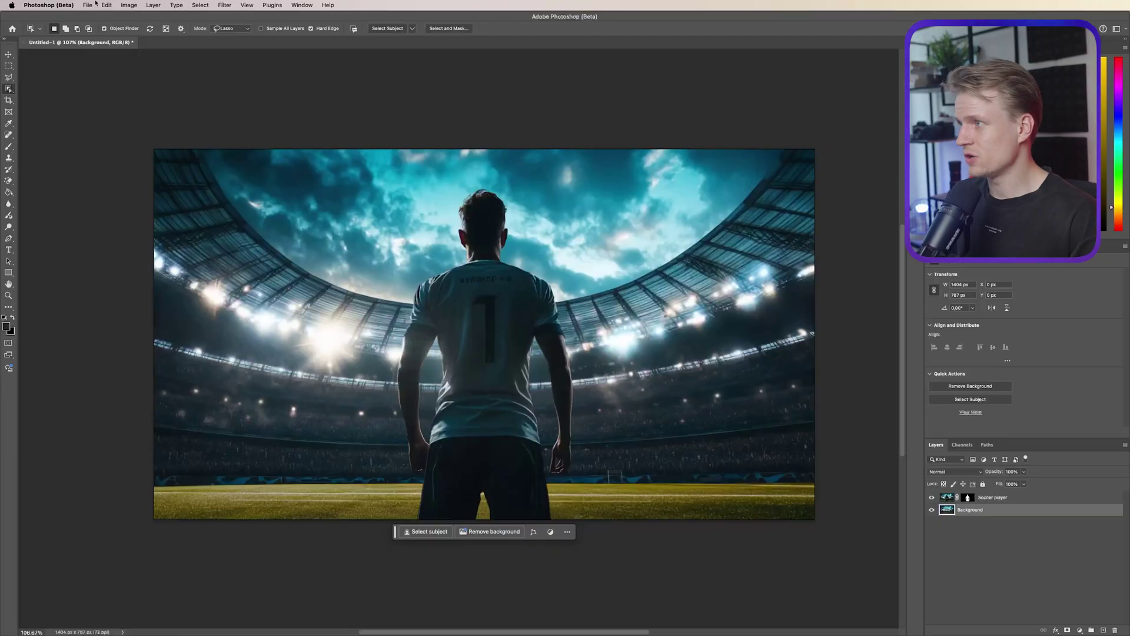
# - Save the layered document in Photoshop format as SoccerPlayer.psd in the Downloads folder
pyautogui.click(88, 5)
pyautogui.click(103, 101)
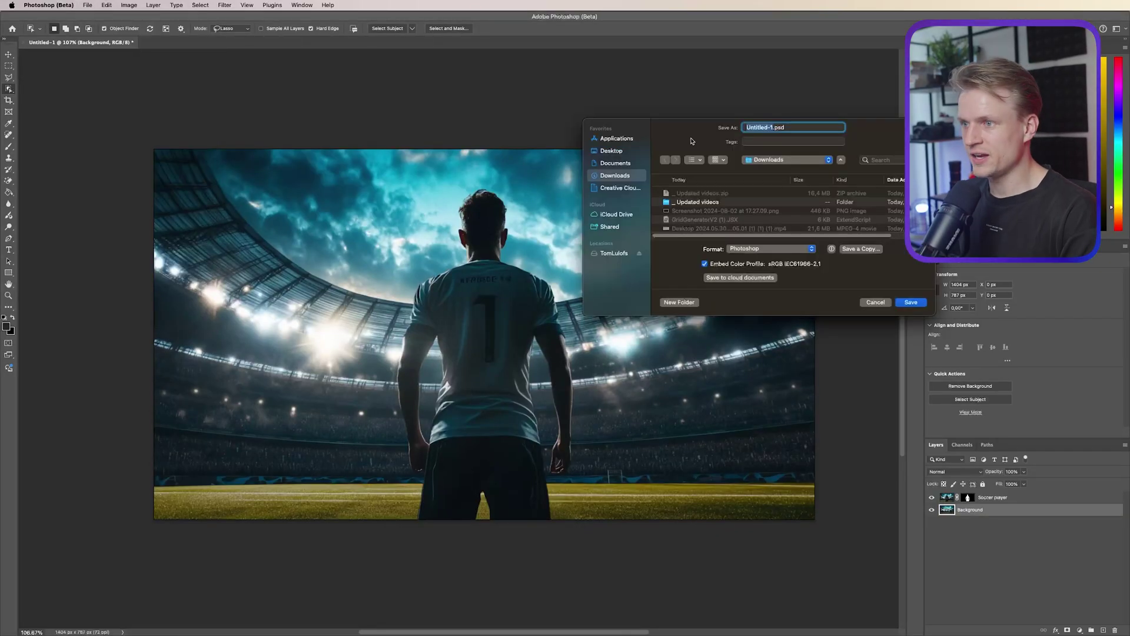
pyautogui.write('SoccerPlaye')
pyautogui.press('Return')
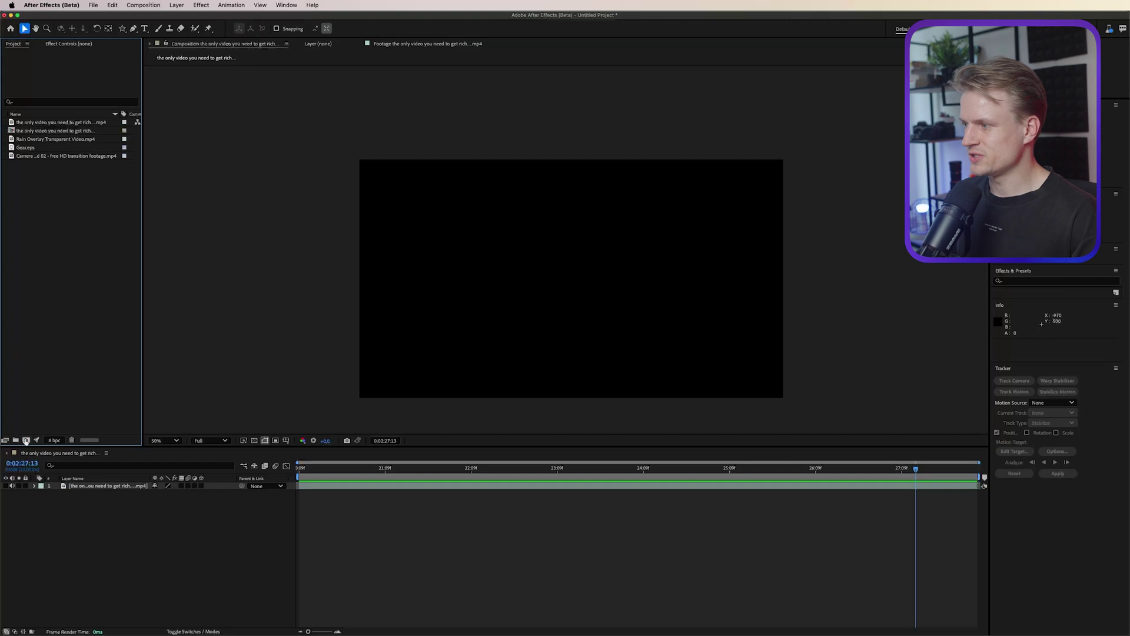
# - Switch to After Effects and create a new composition using the UHD (4K) 3840x2160, 25 fps preset
pyautogui.click(26, 441)
pyautogui.click(460, 251)
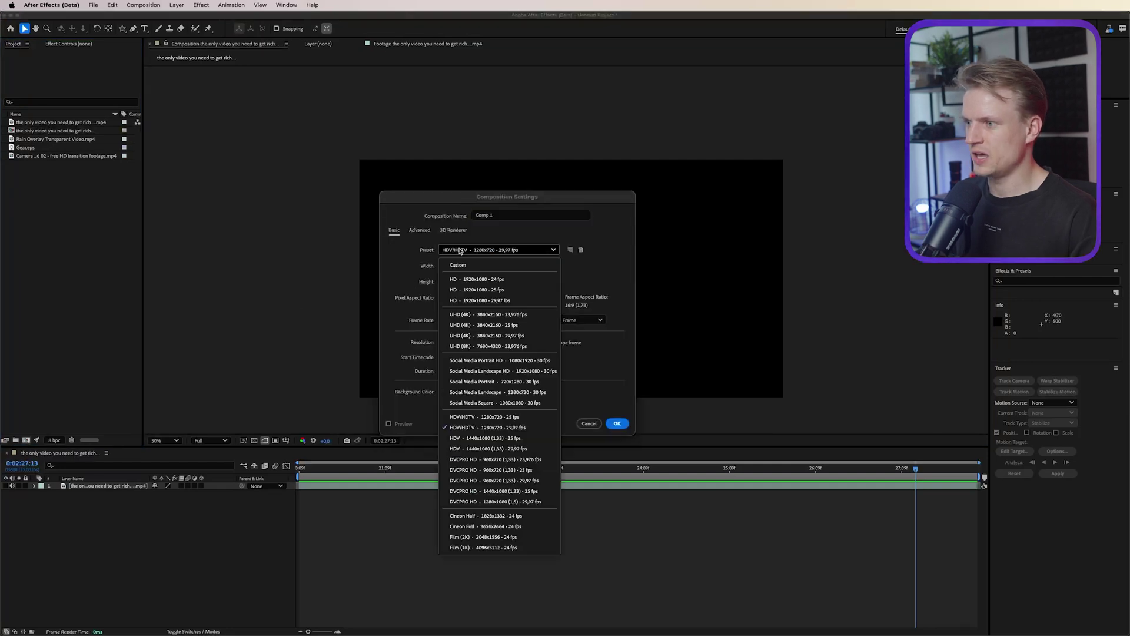
pyautogui.click(522, 327)
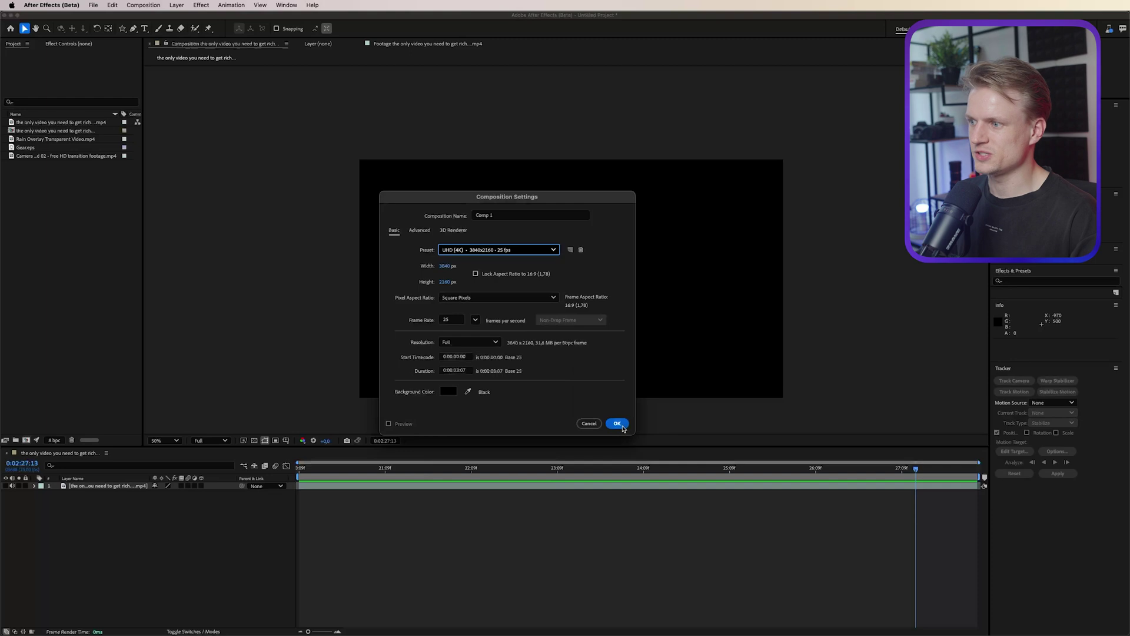
pyautogui.click(617, 424)
# - Import SoccerPlayer.psd from Downloads as Composition - Retain Layer Sizes, without merging its layers
pyautogui.doubleClick(38, 207)
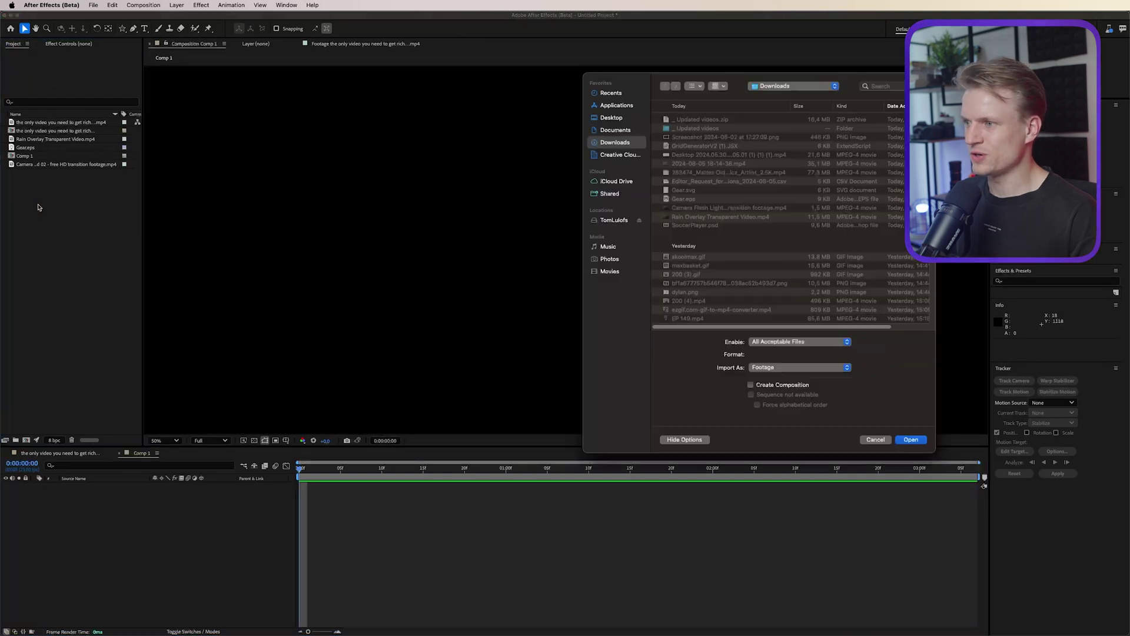
pyautogui.click(706, 228)
pyautogui.click(794, 370)
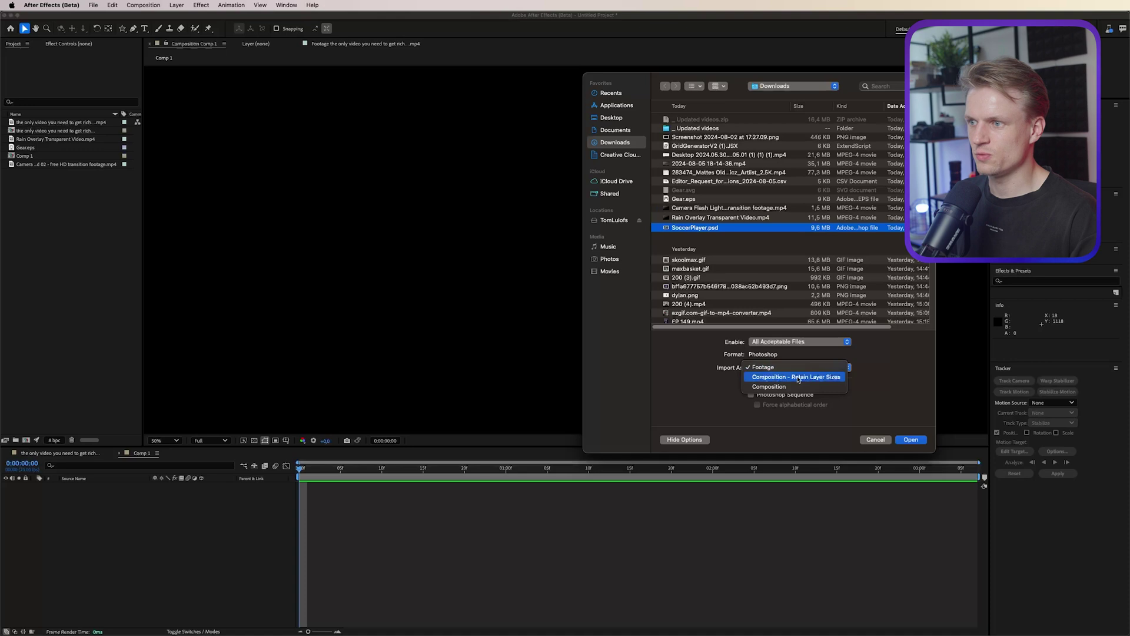
pyautogui.click(910, 439)
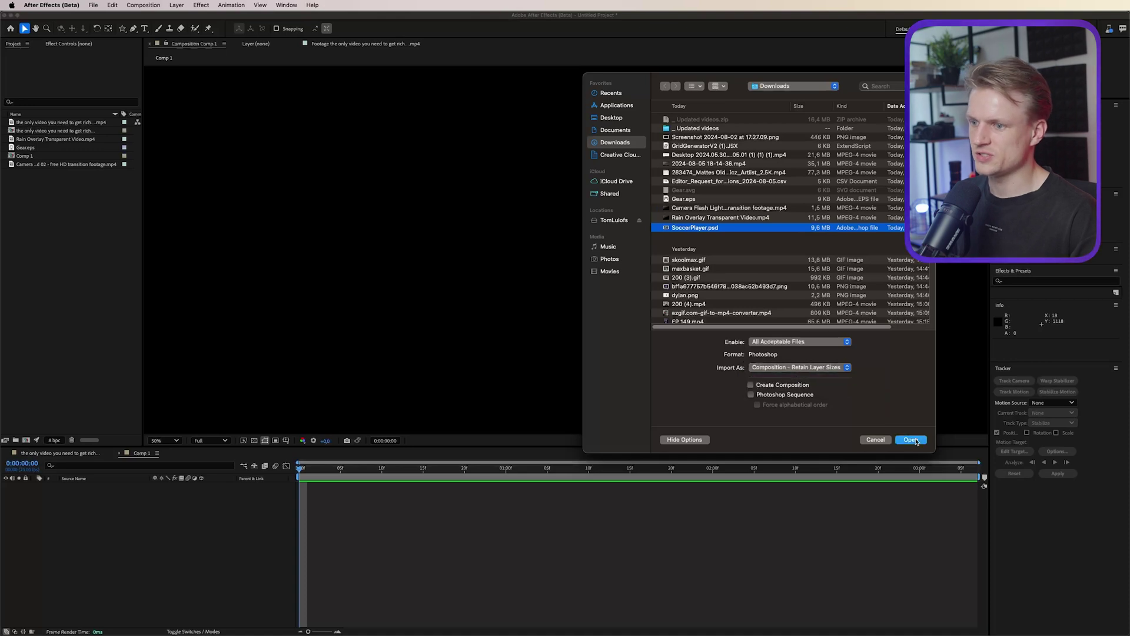
pyautogui.click(827, 367)
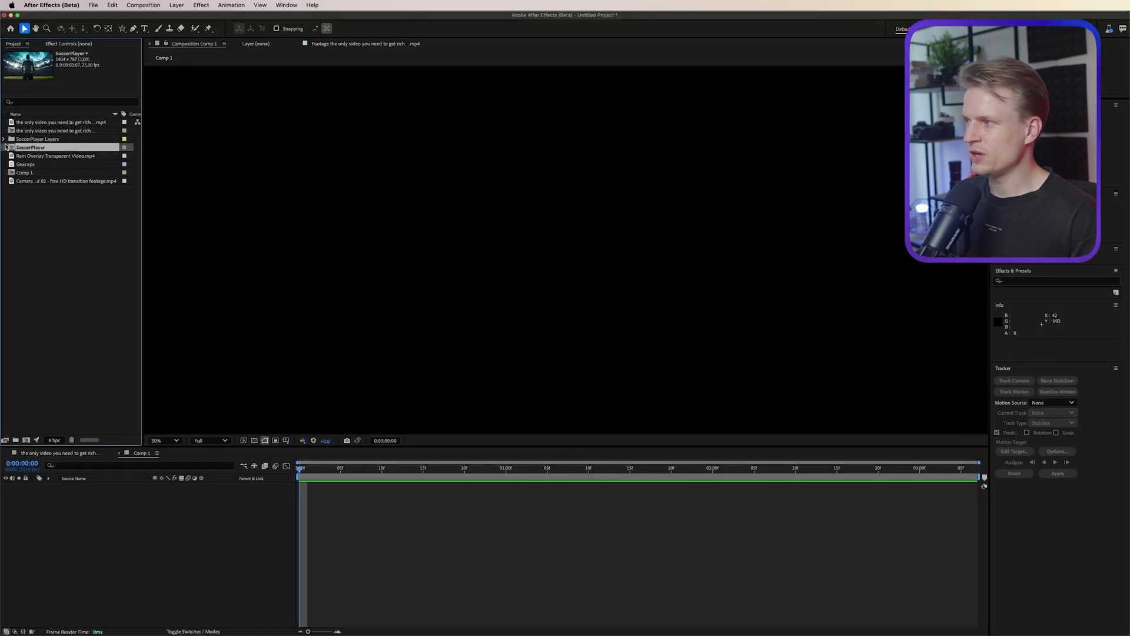
# - Copy the Soccer player and Background layers from the SoccerPlayer composition and paste them into Comp 1
pyautogui.doubleClick(15, 147)
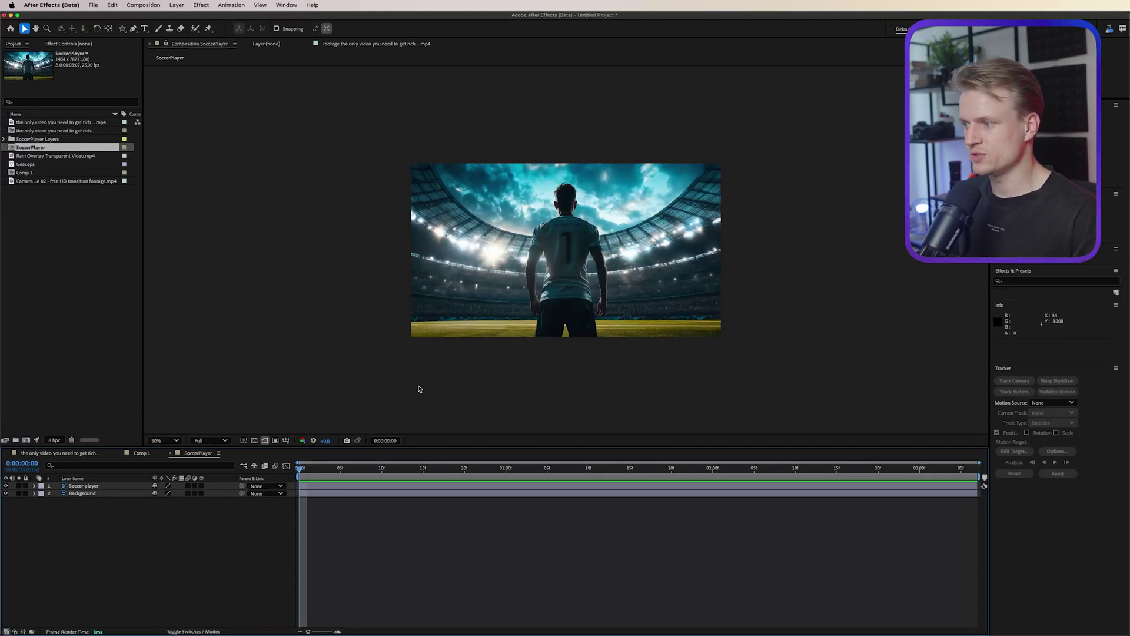
pyautogui.click(88, 486)
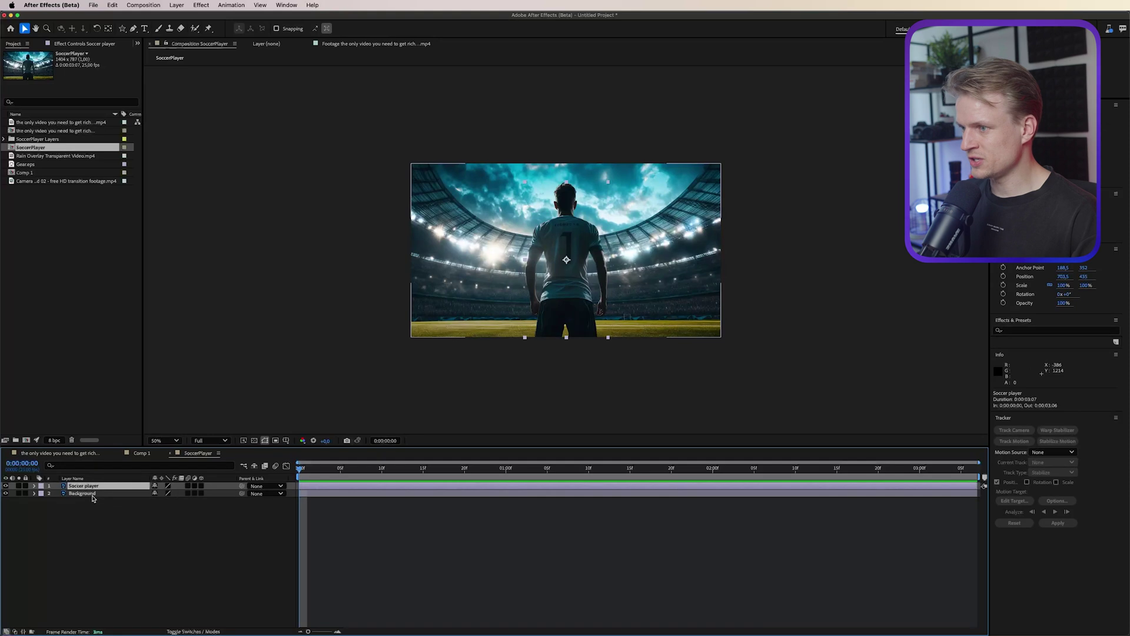
pyautogui.keyDown('shift'); pyautogui.click(93, 496); pyautogui.keyUp('shift')
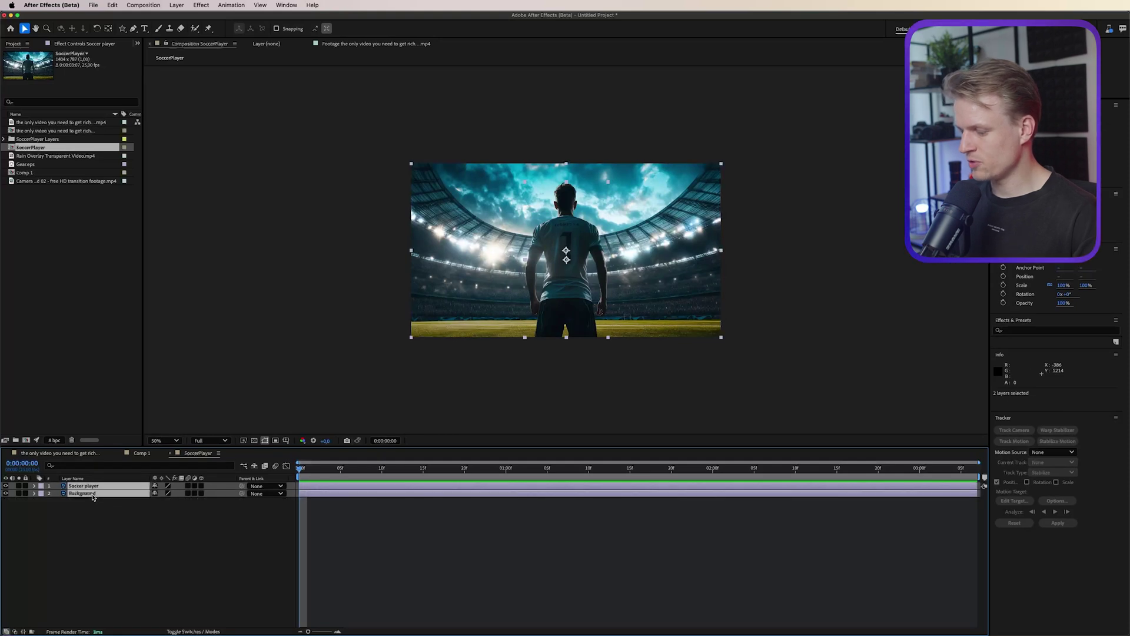
pyautogui.click(142, 452)
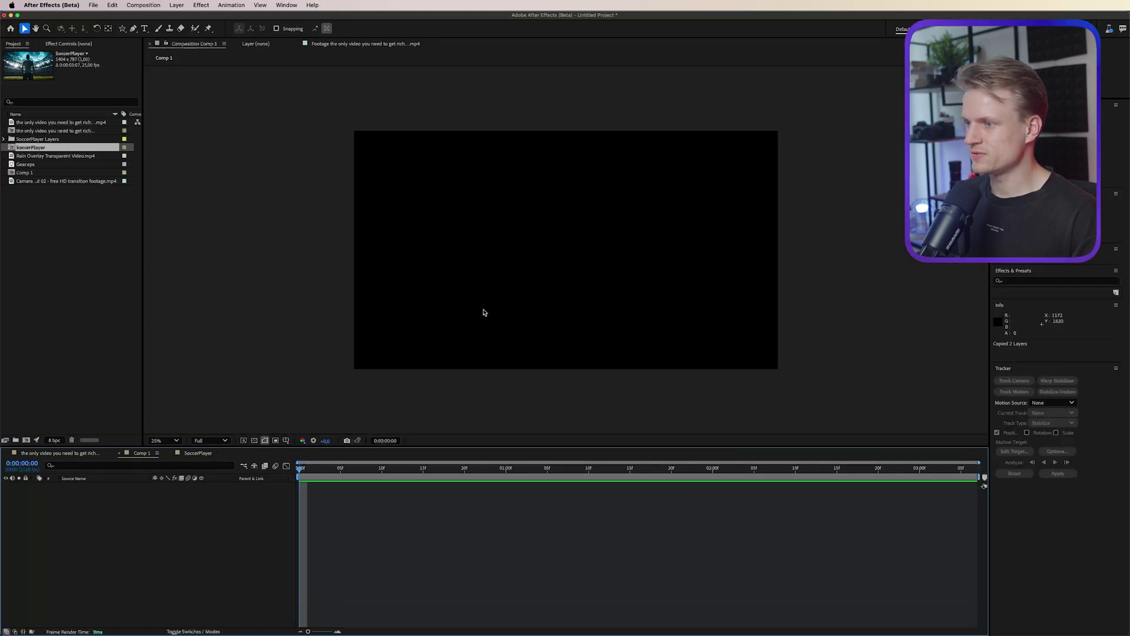
pyautogui.press('super+v')
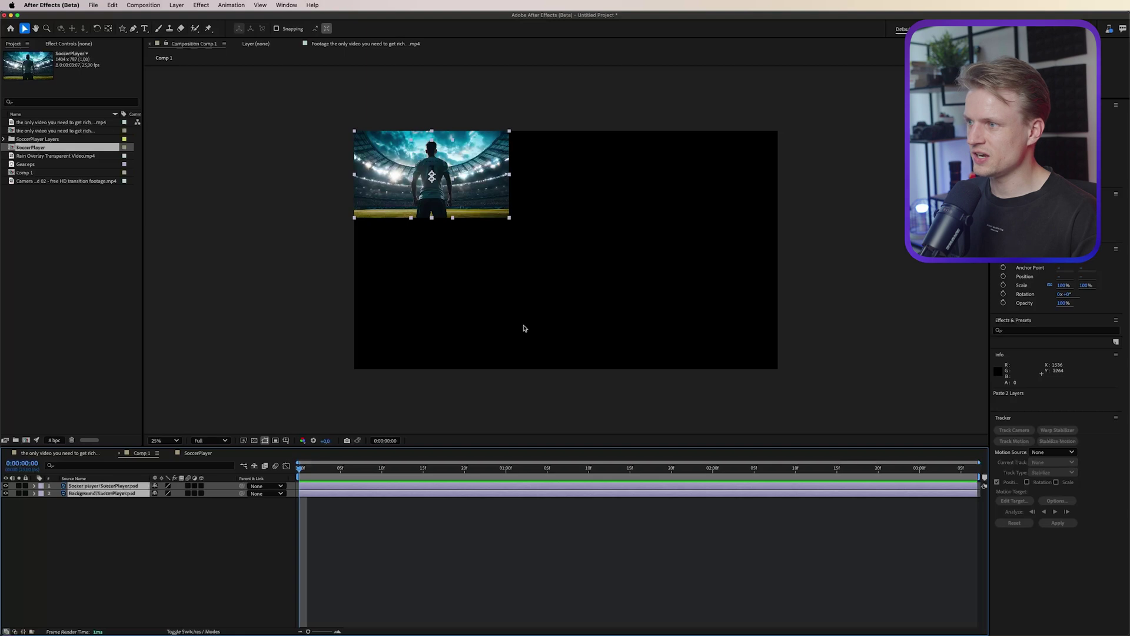
# - Parent the Soccer player layer to the Background layer and scale the Background with Fit to Comp
pyautogui.click(119, 486)
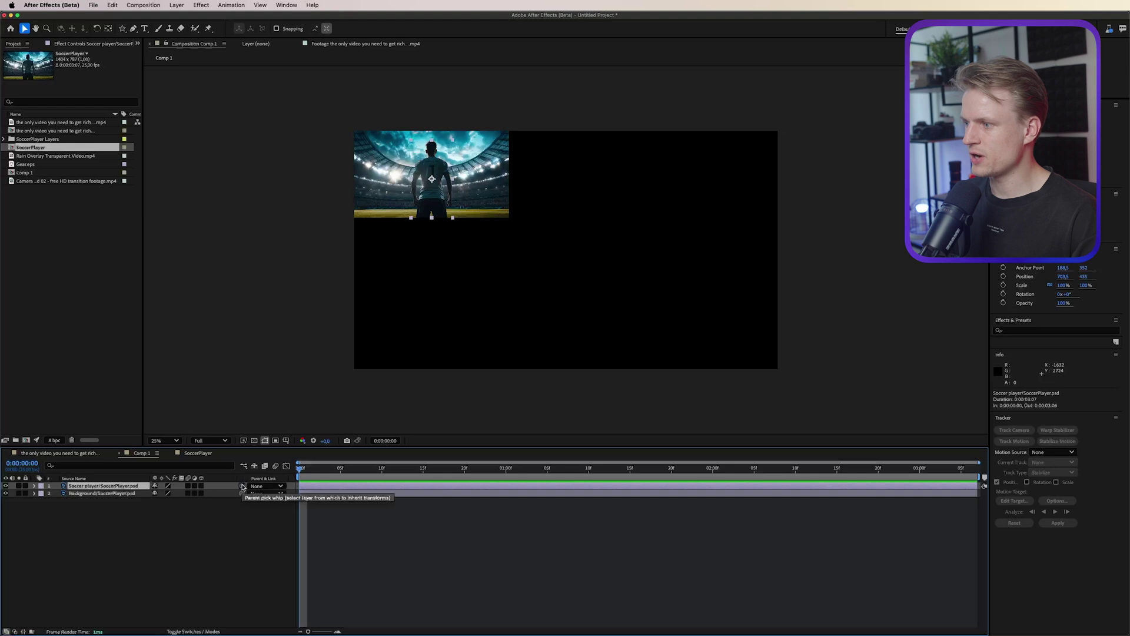
pyautogui.moveTo(243, 487); pyautogui.dragTo(100, 493)
pyautogui.rightClick(108, 494)
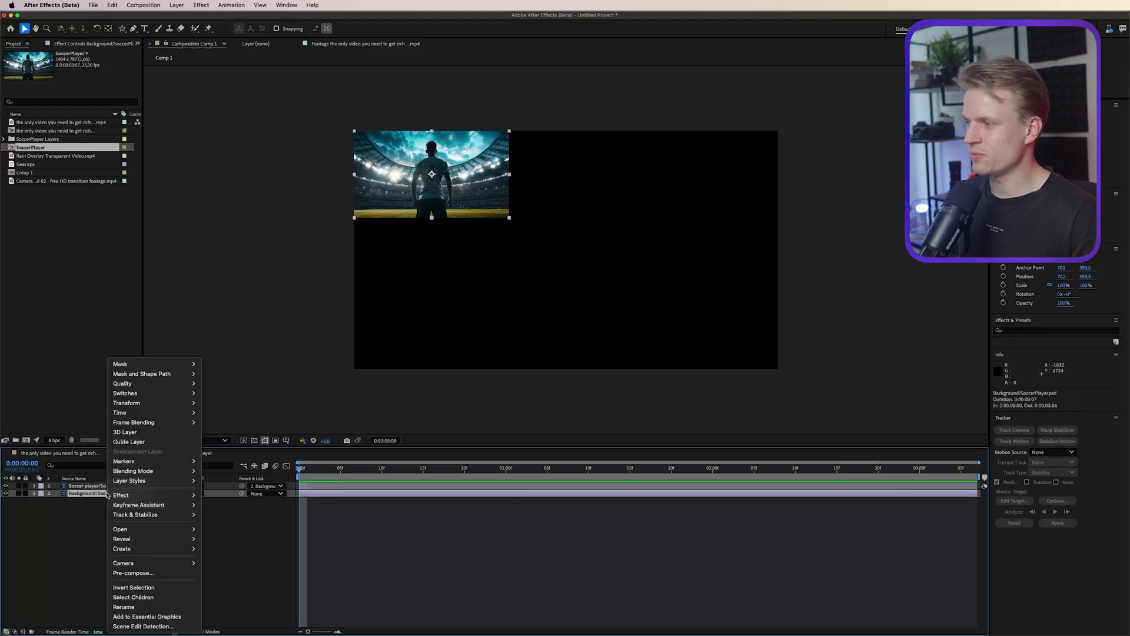
pyautogui.moveTo(159, 402)
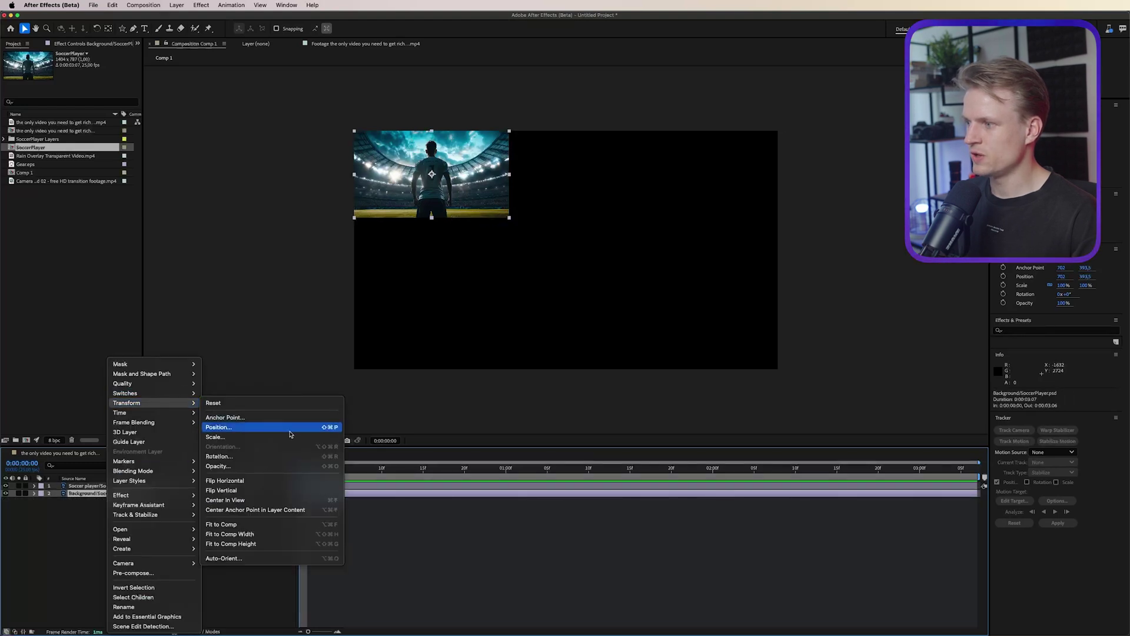
pyautogui.click(259, 524)
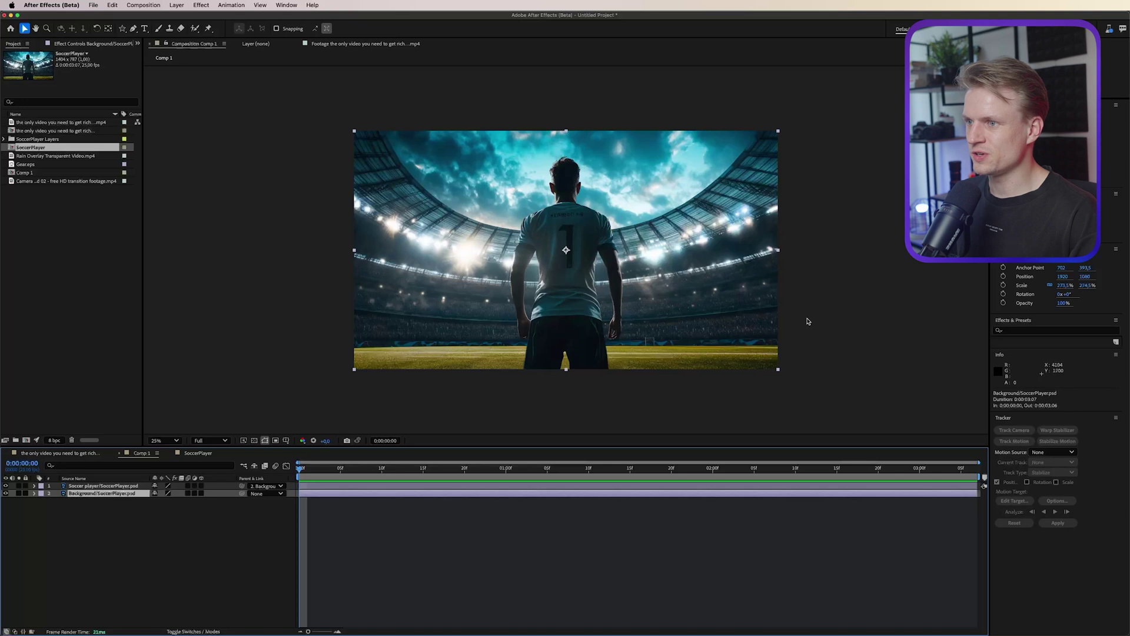
pyautogui.click(101, 486)
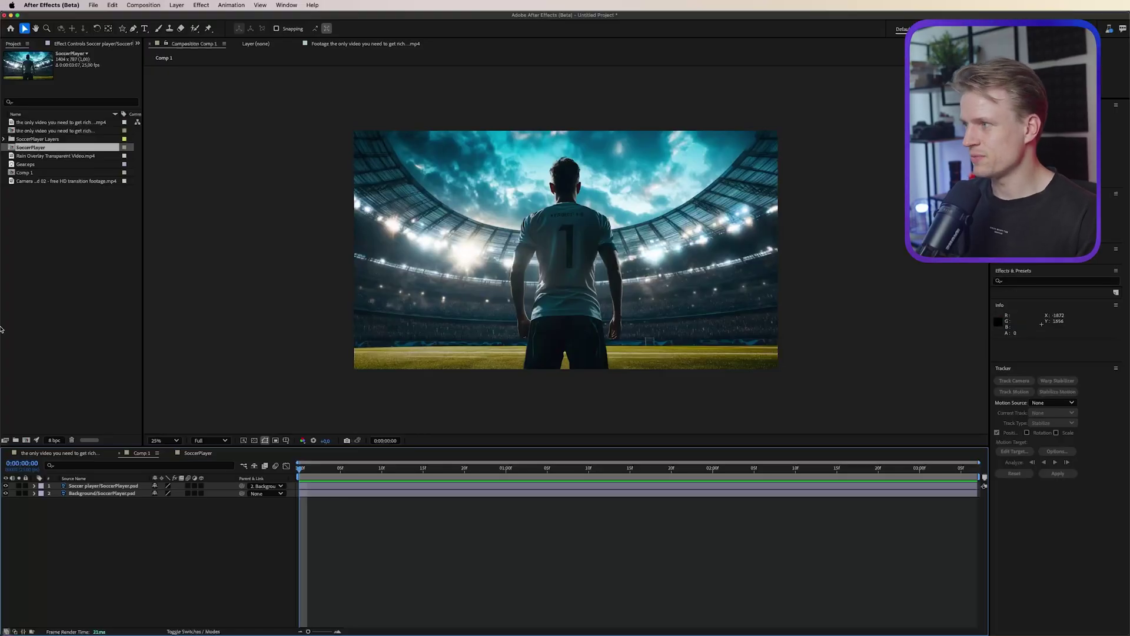
# - Add the rain overlay and camera flash clips above the other layers in Comp 1 and fit both to the composition
pyautogui.click(24, 156)
pyautogui.click(36, 181)
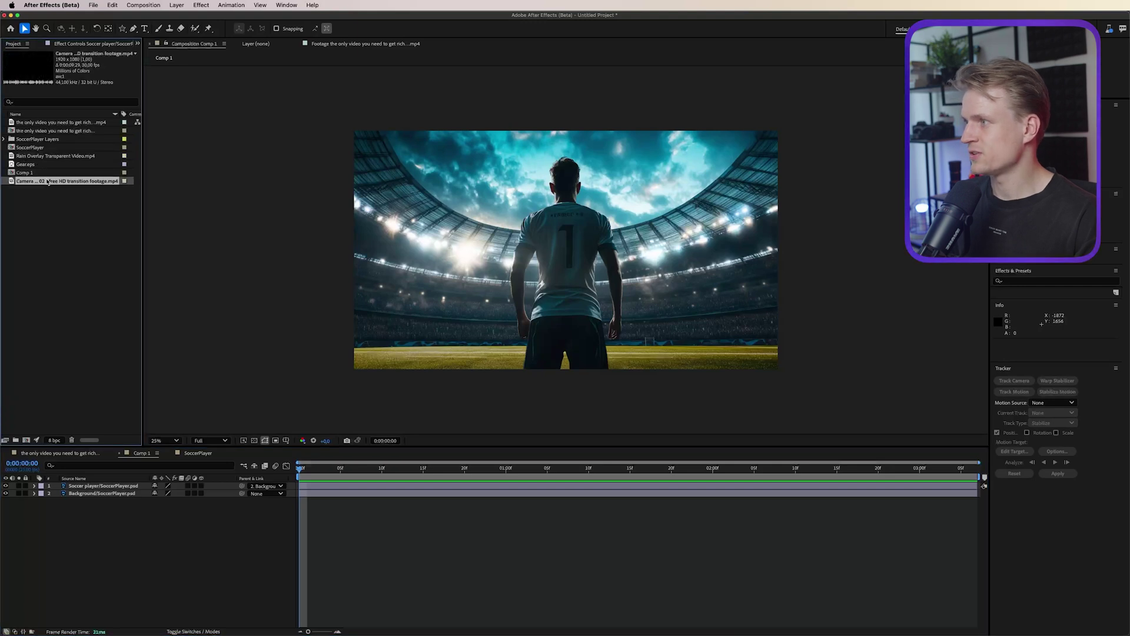
pyautogui.keyDown('super'); pyautogui.click(25, 155); pyautogui.keyUp('super')
pyautogui.moveTo(24, 156); pyautogui.dragTo(569, 246)
pyautogui.click(123, 551)
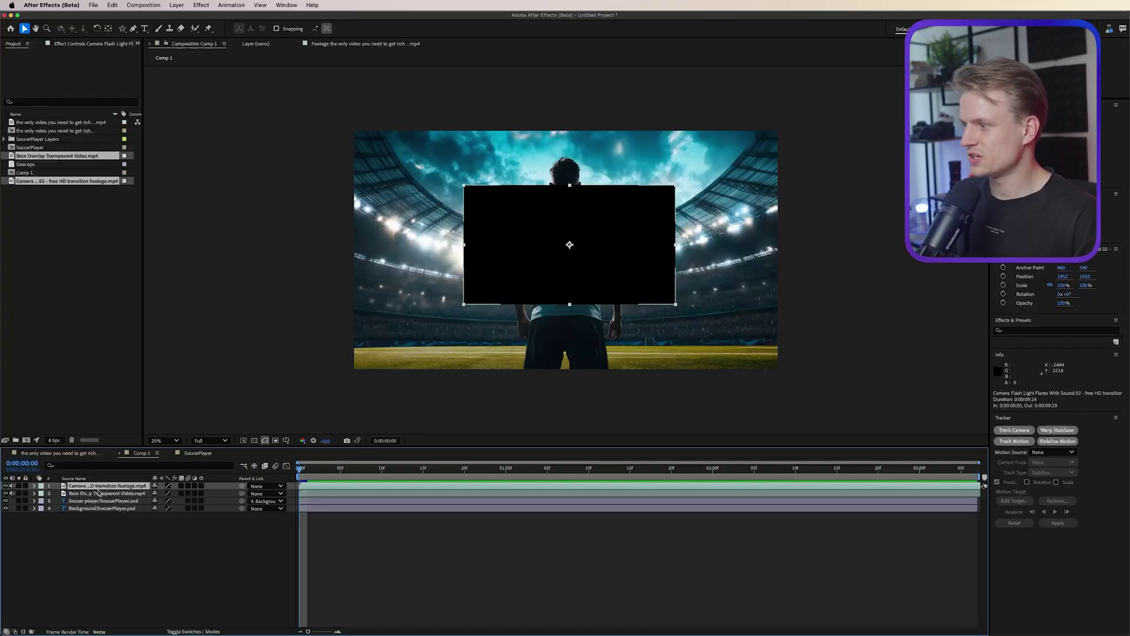
pyautogui.keyDown('shift'); pyautogui.click(98, 493); pyautogui.keyUp('shift')
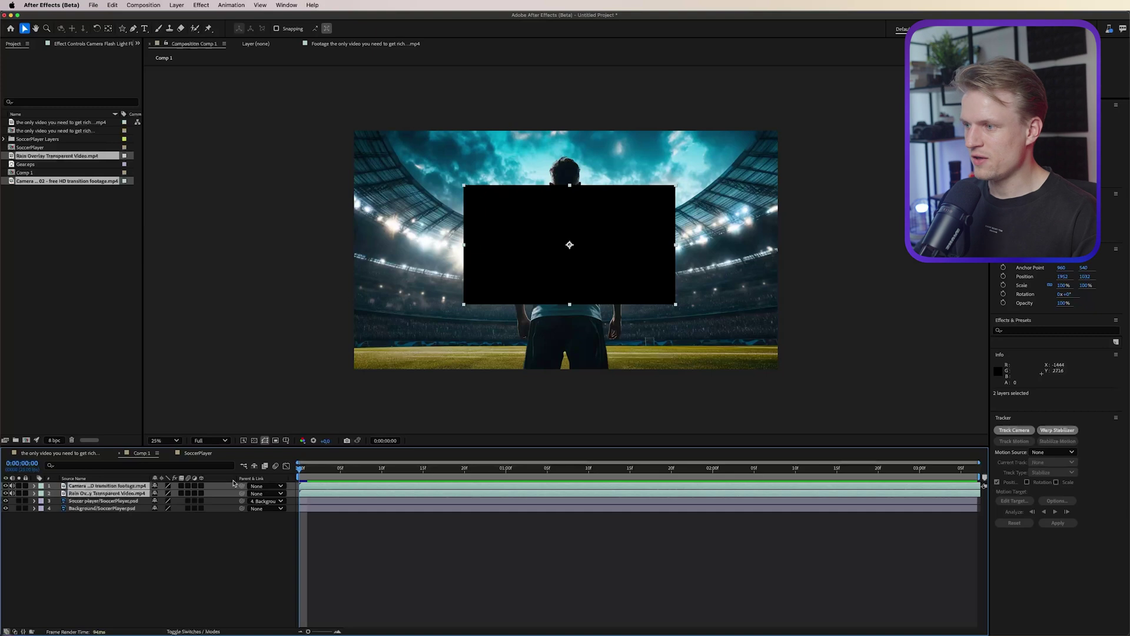
pyautogui.press('super+alt+f')
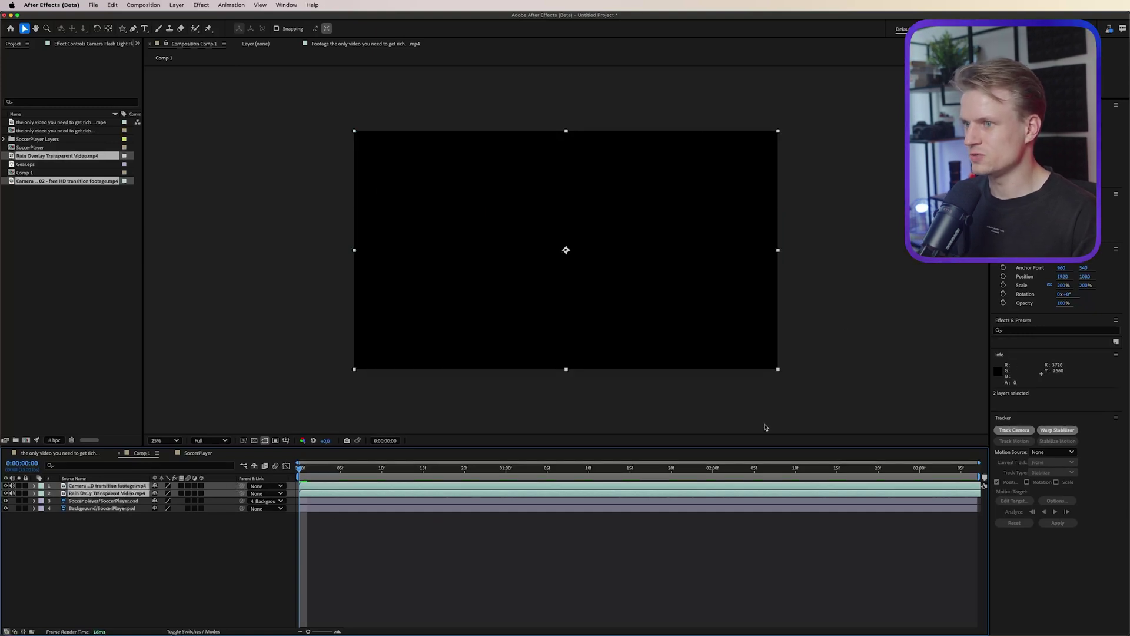
# - Set the blending mode of both the camera flash and rain overlay layers to Screen
pyautogui.click(200, 631)
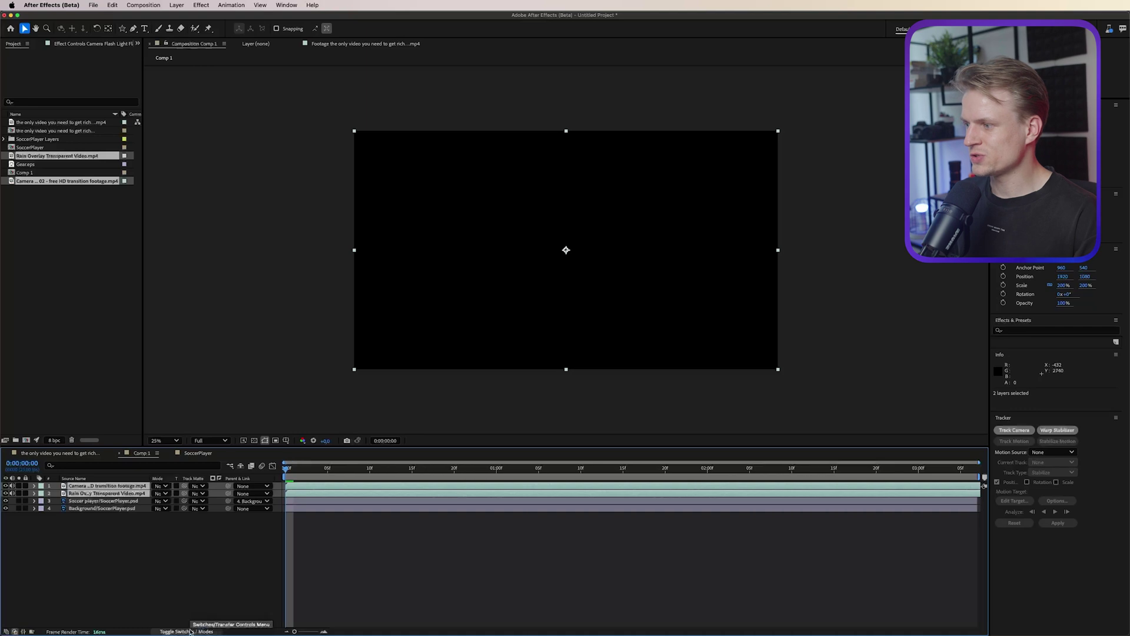
pyautogui.click(163, 485)
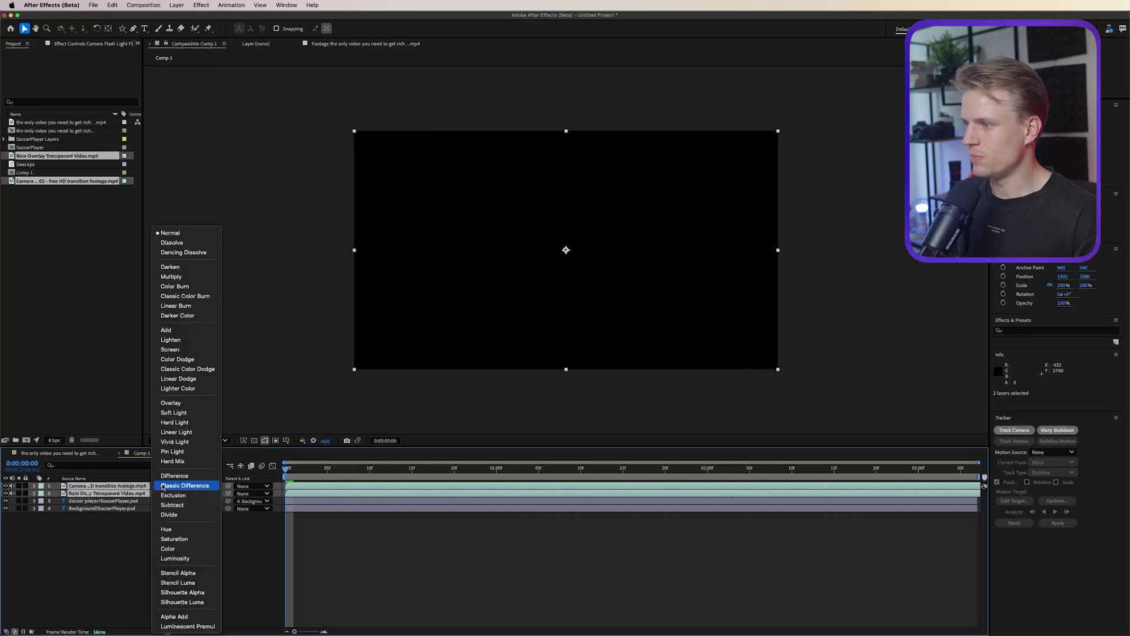
pyautogui.click(186, 350)
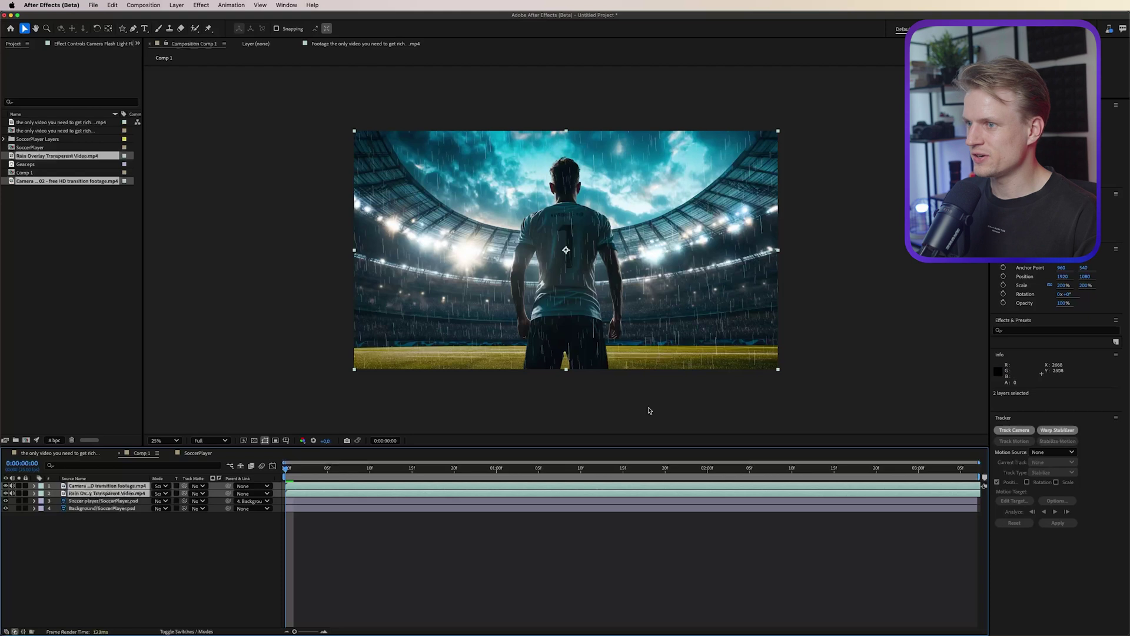
pyautogui.click(118, 557)
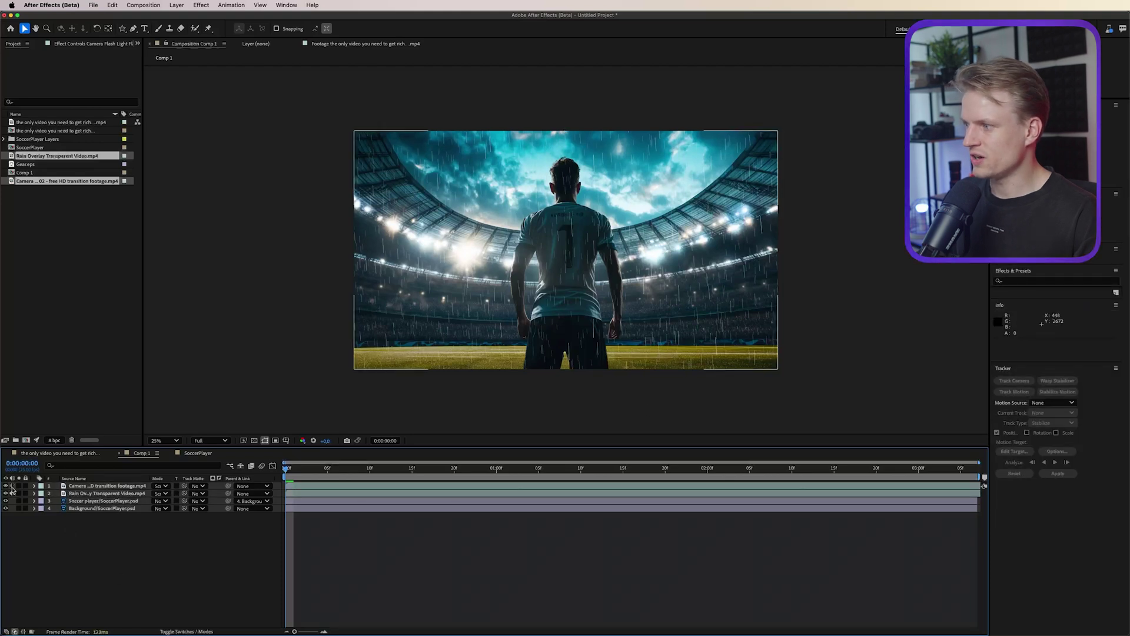
# - Move the camera flash layer between the Soccer player and Background layers and reduce its opacity to 80%
pyautogui.click(111, 486)
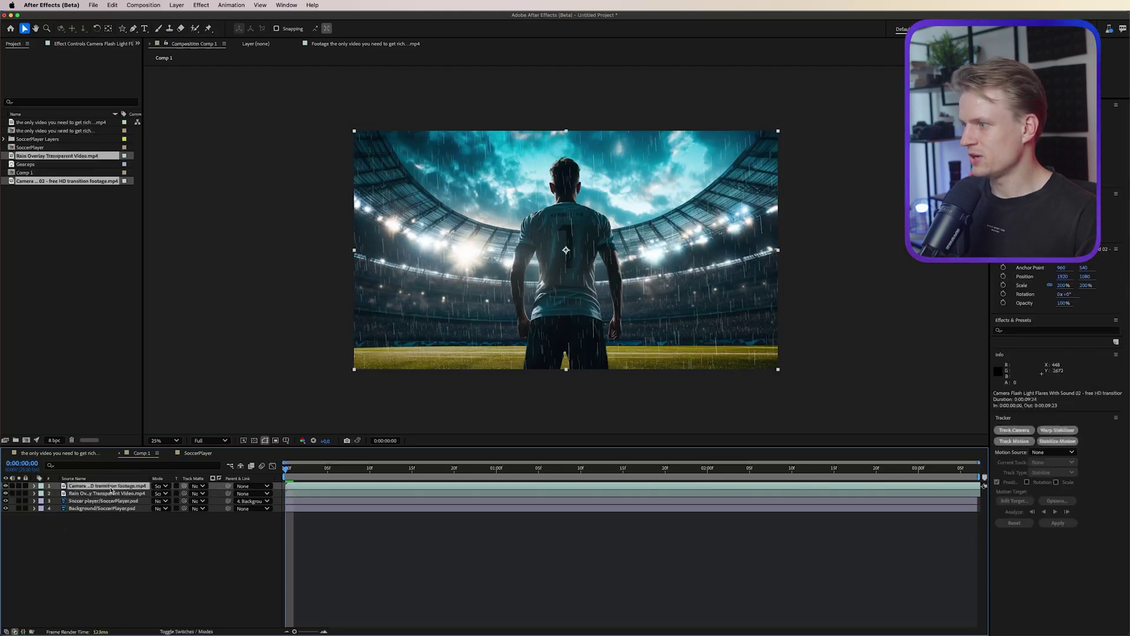
pyautogui.moveTo(105, 488); pyautogui.dragTo(101, 506)
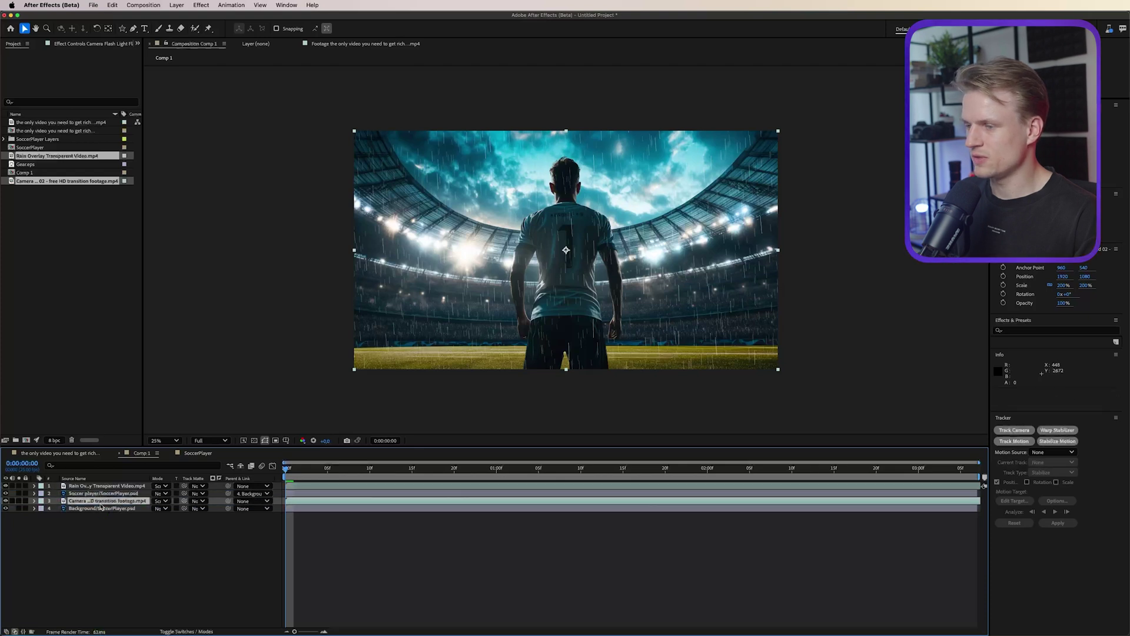
pyautogui.moveTo(286, 469); pyautogui.dragTo(513, 470)
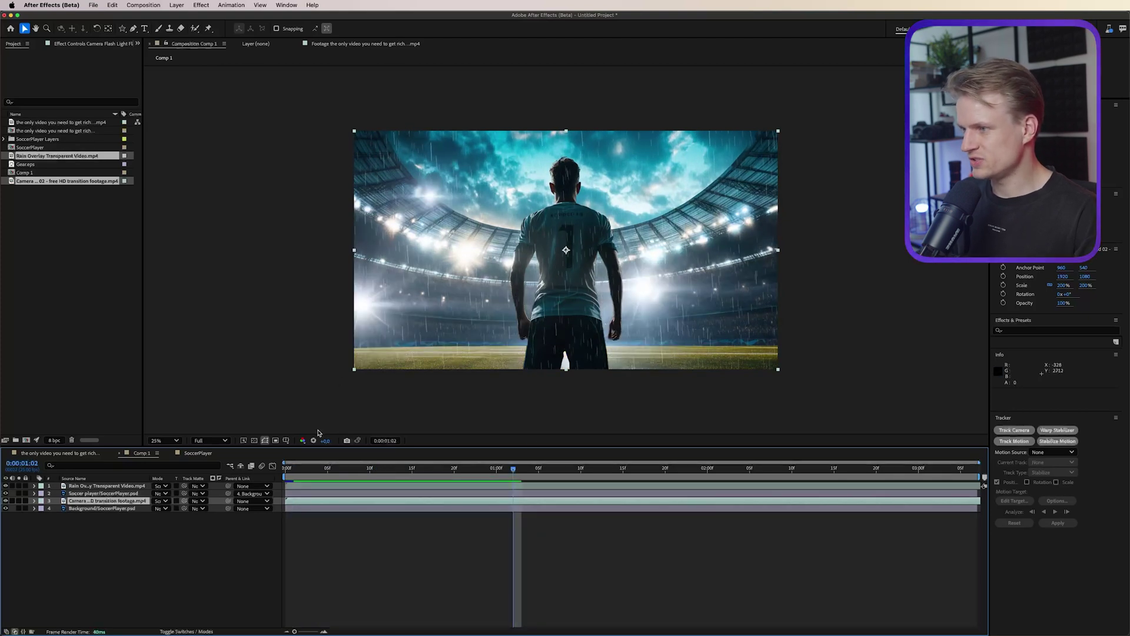
pyautogui.press('t')
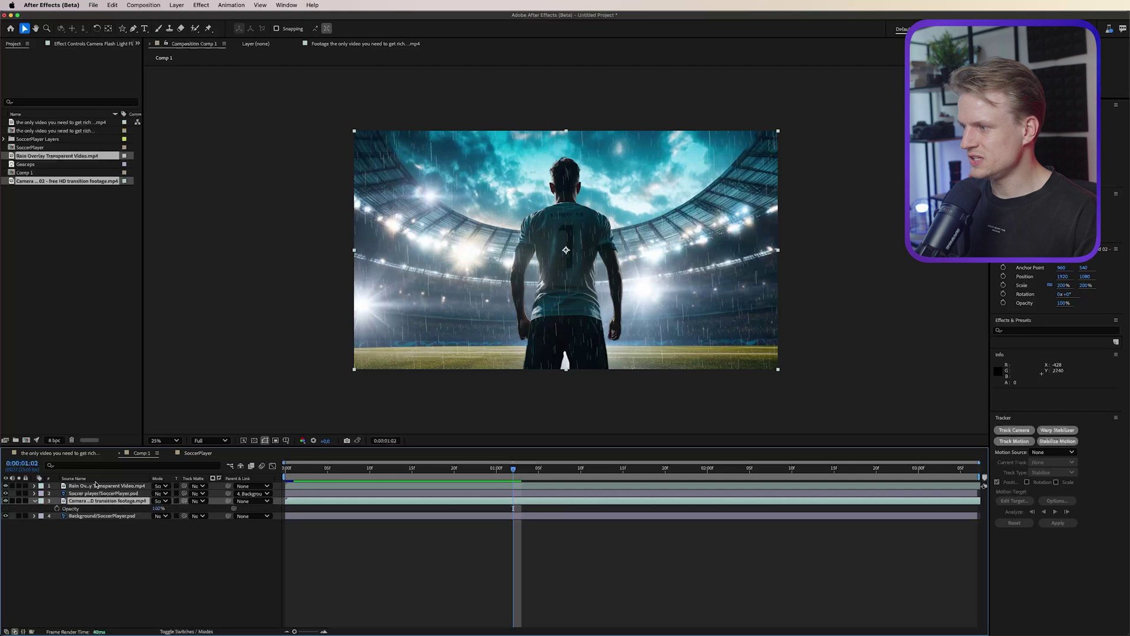
pyautogui.moveTo(157, 508); pyautogui.dragTo(150, 508)
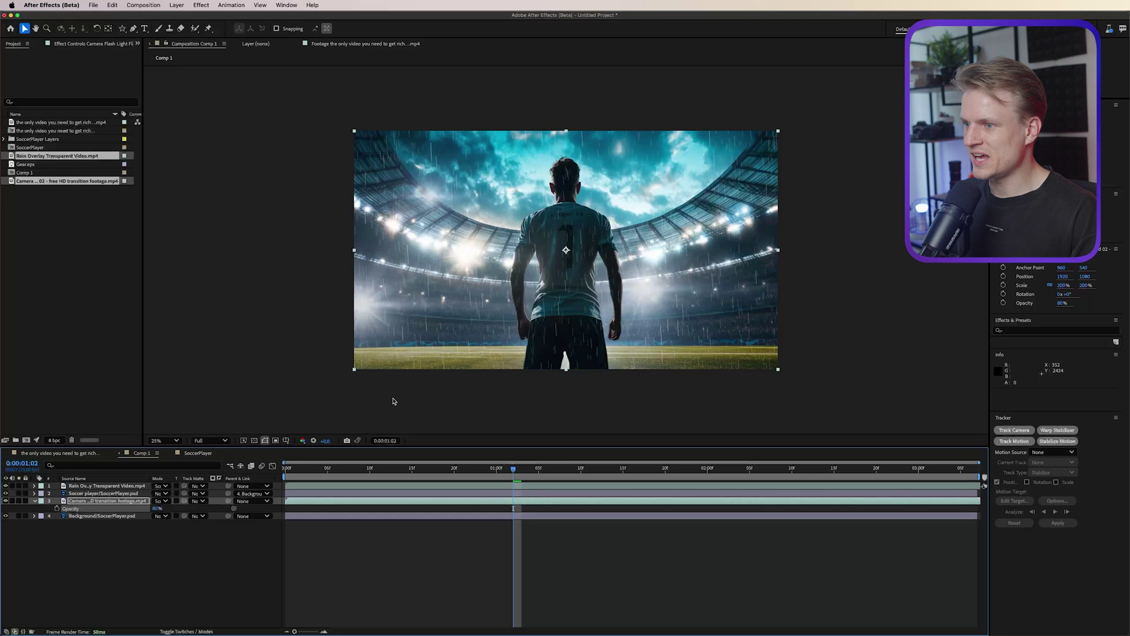
pyautogui.moveTo(353, 471); pyautogui.dragTo(310, 474)
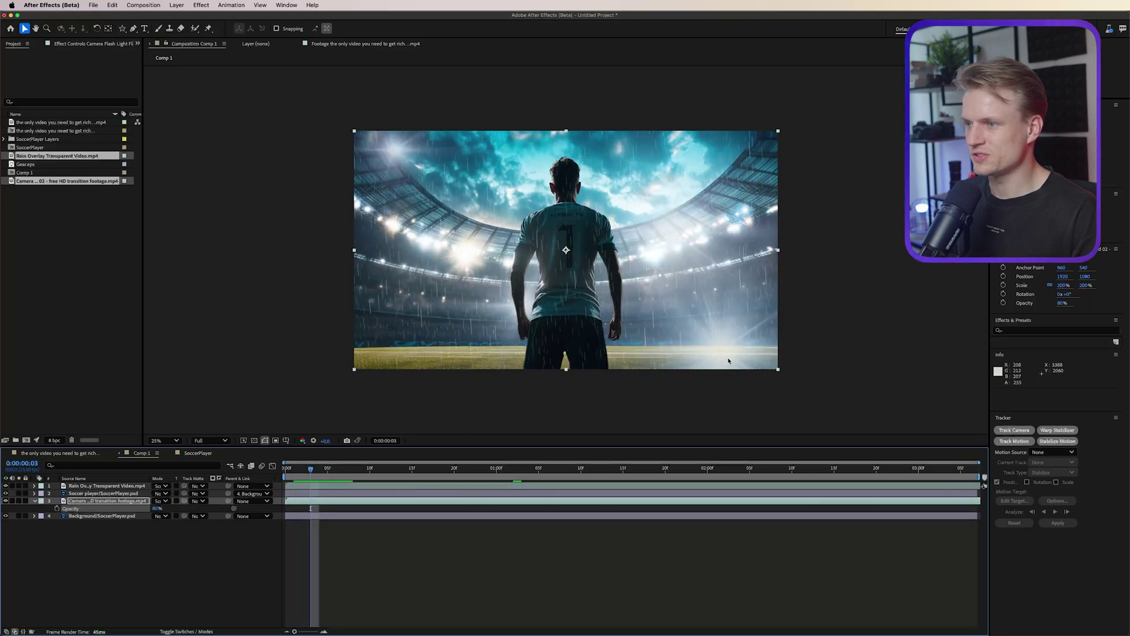
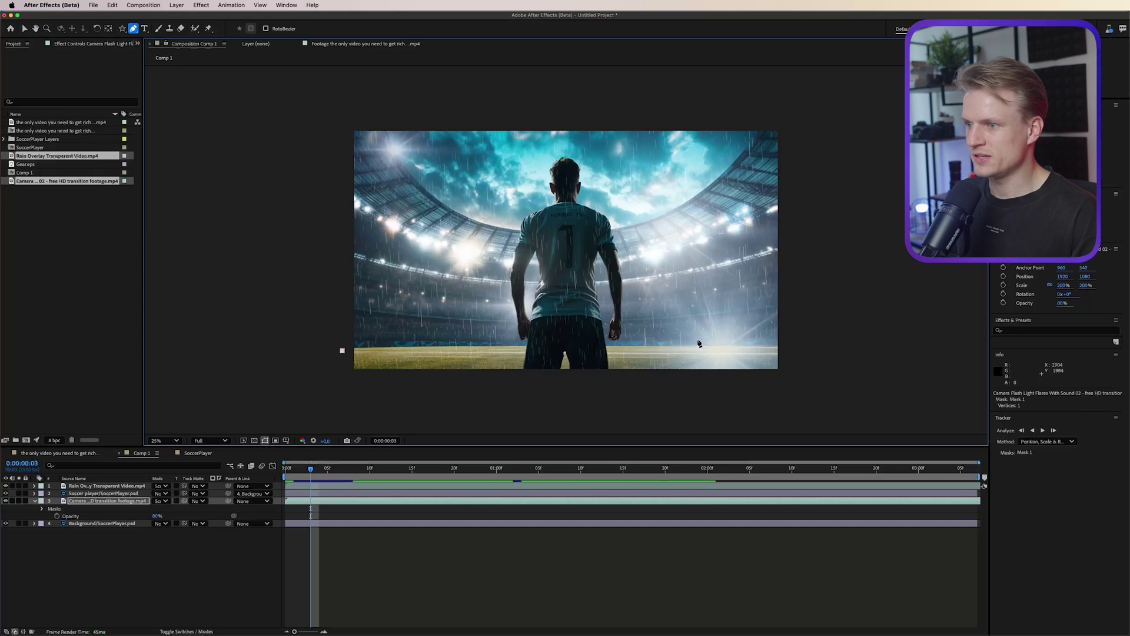
# - Draw a closed mask on the camera flash layer around the stadium stands, excluding the sky and the pitch
pyautogui.click(784, 349)
pyautogui.moveTo(787, 346); pyautogui.dragTo(801, 345)
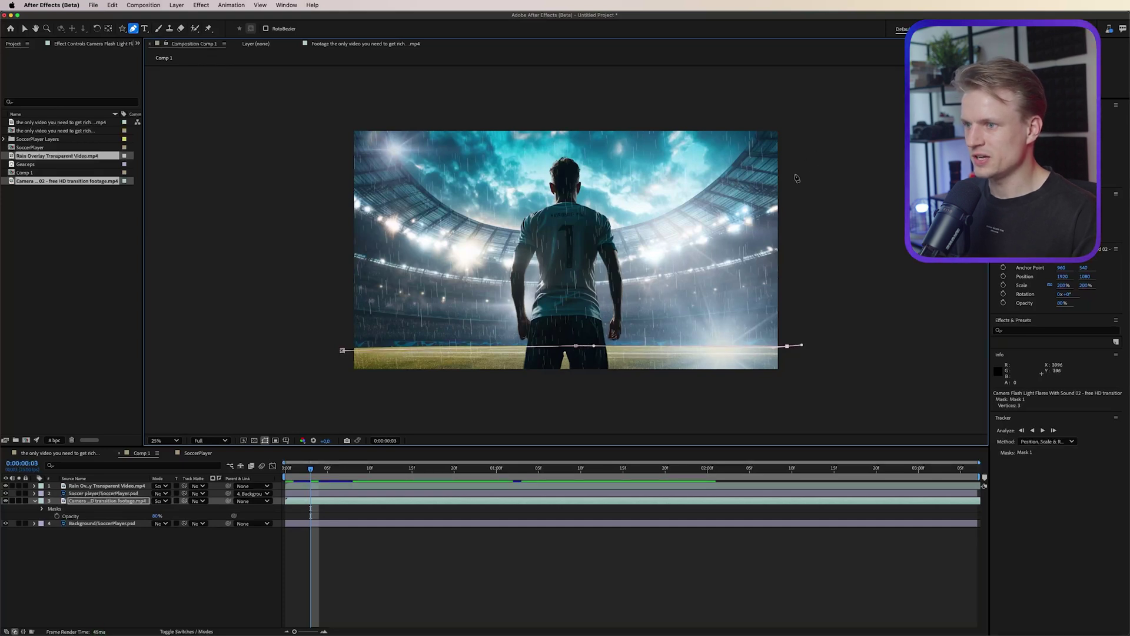
pyautogui.click(783, 203)
pyautogui.click(736, 222)
pyautogui.click(654, 253)
pyautogui.moveTo(604, 261); pyautogui.dragTo(578, 263)
pyautogui.moveTo(431, 244); pyautogui.dragTo(407, 238)
pyautogui.click(351, 204)
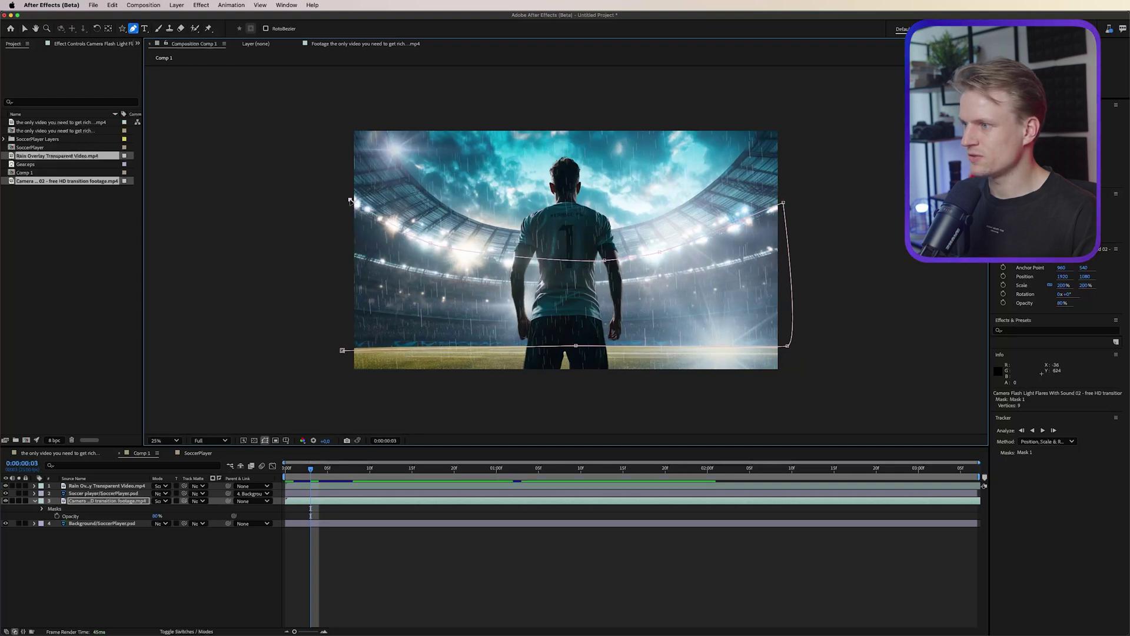
pyautogui.click(342, 351)
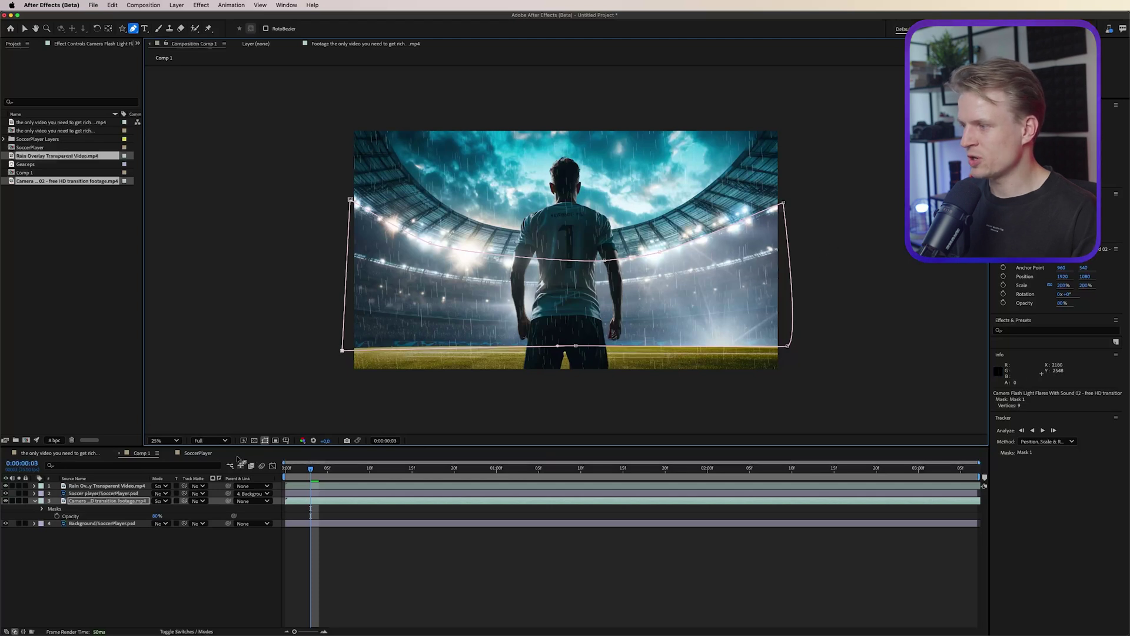
# - Feather the camera flash mask by 68 pixels and check the flashes along the timeline
pyautogui.press('f')
pyautogui.moveTo(167, 517); pyautogui.dragTo(198, 514)
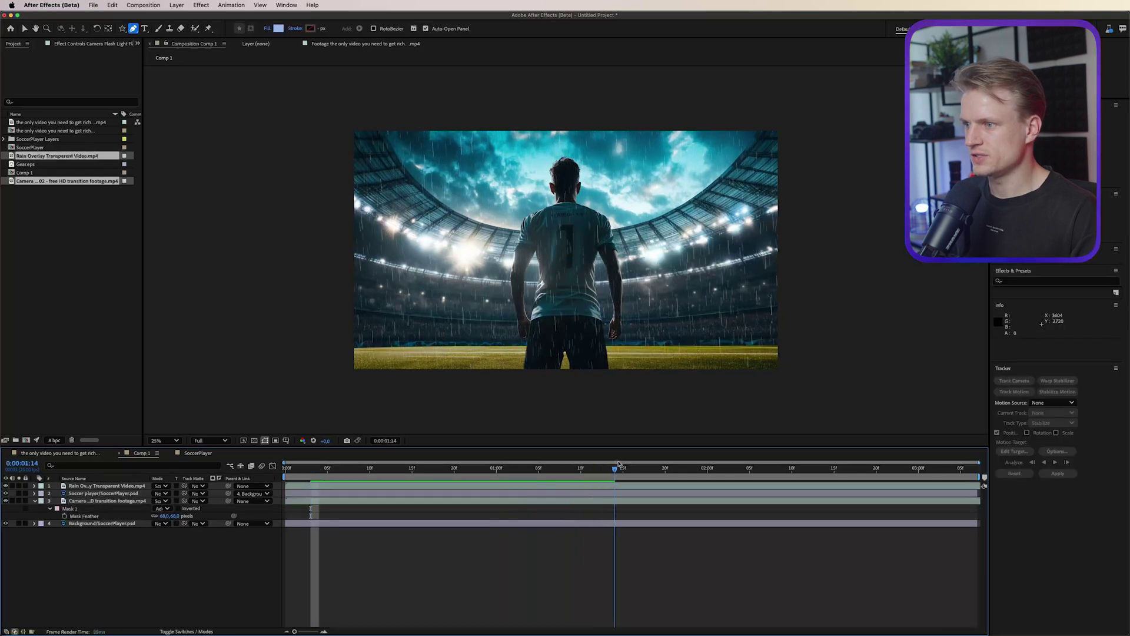
pyautogui.moveTo(616, 467); pyautogui.dragTo(714, 468)
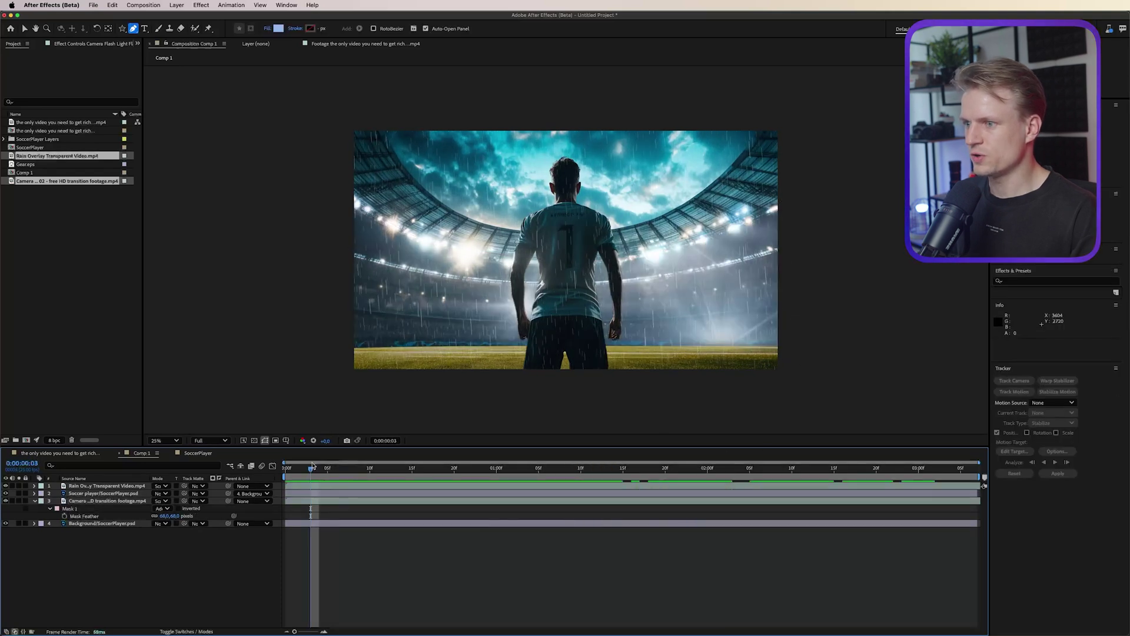
pyautogui.click(335, 500)
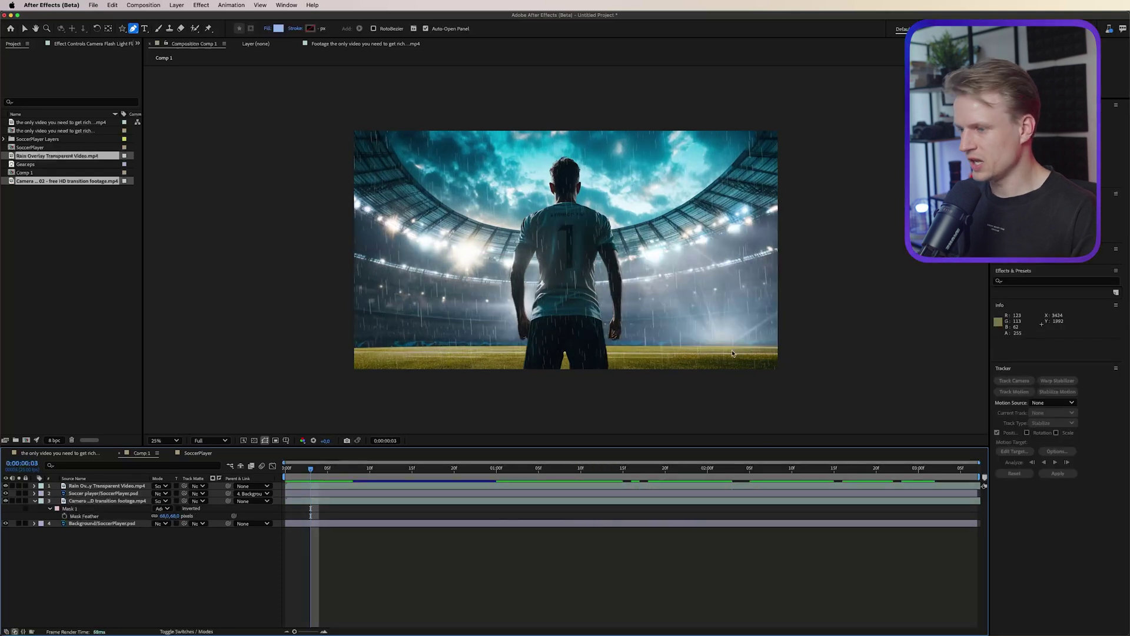
# - Shift the camera flash clip 6 frames earlier and preview the start of the composition
pyautogui.press('v')
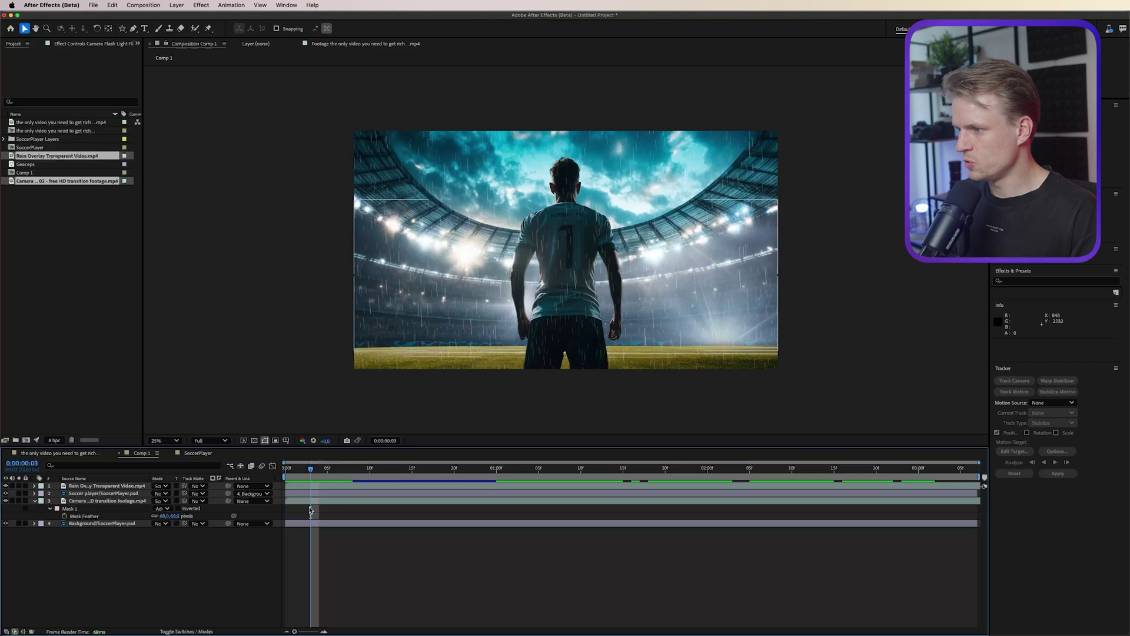
pyautogui.click(340, 500)
pyautogui.moveTo(343, 502); pyautogui.dragTo(293, 499)
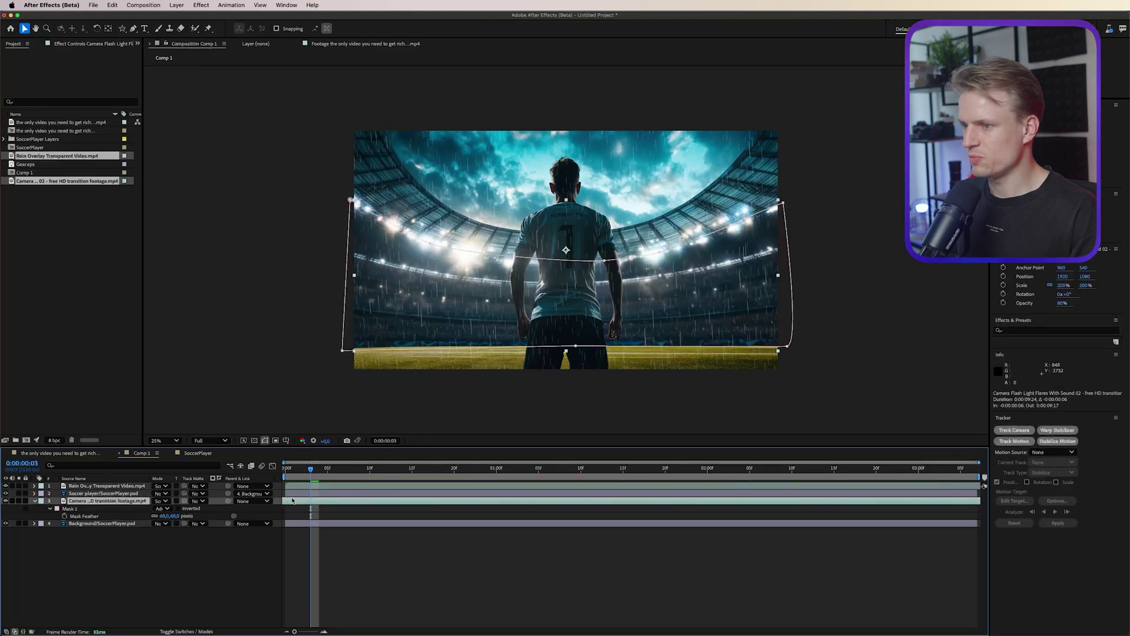
pyautogui.click(408, 584)
pyautogui.press('space')
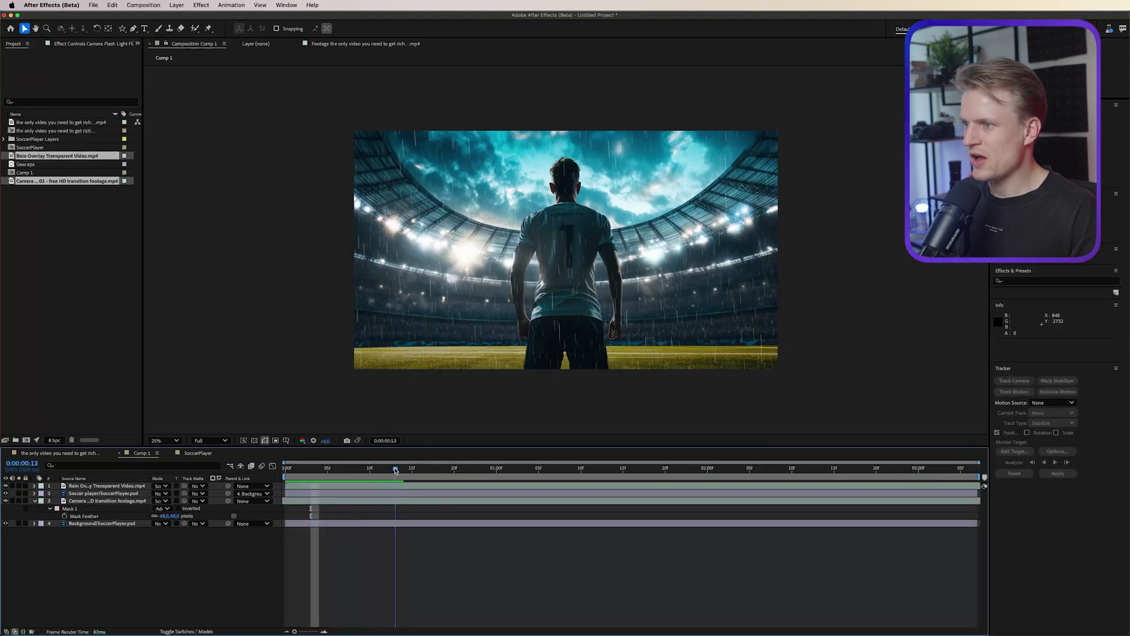
pyautogui.press('space')
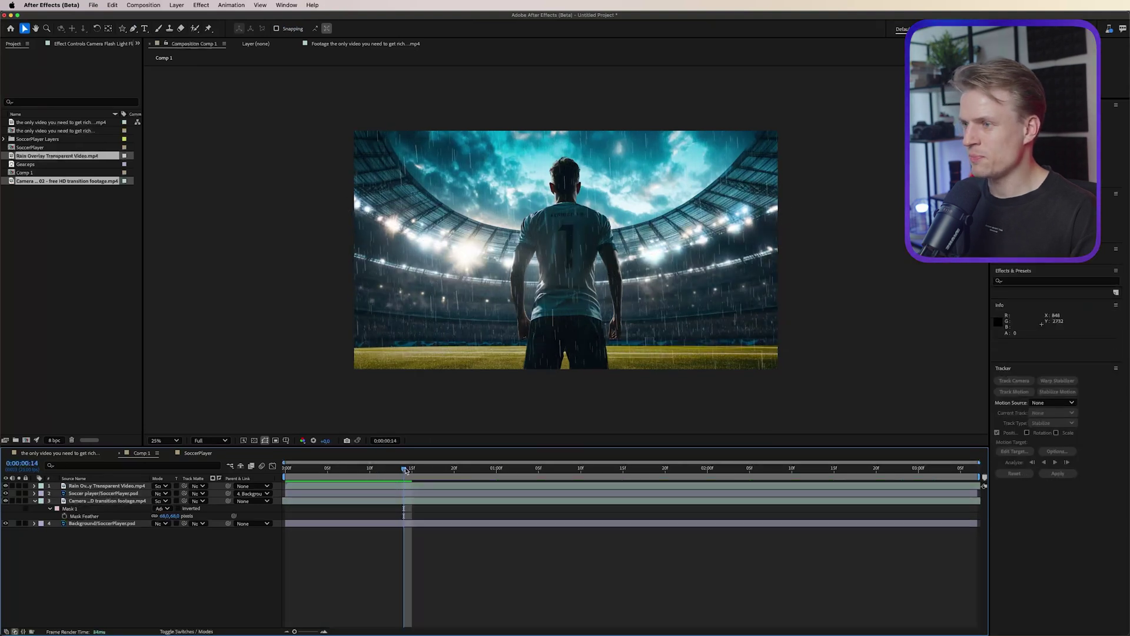
# - Create an adjustment layer above the other layers and apply the Tint effect to it
pyautogui.click(176, 5)
pyautogui.moveTo(223, 19)
pyautogui.click(294, 76)
pyautogui.click(1036, 330)
pyautogui.write('tint')
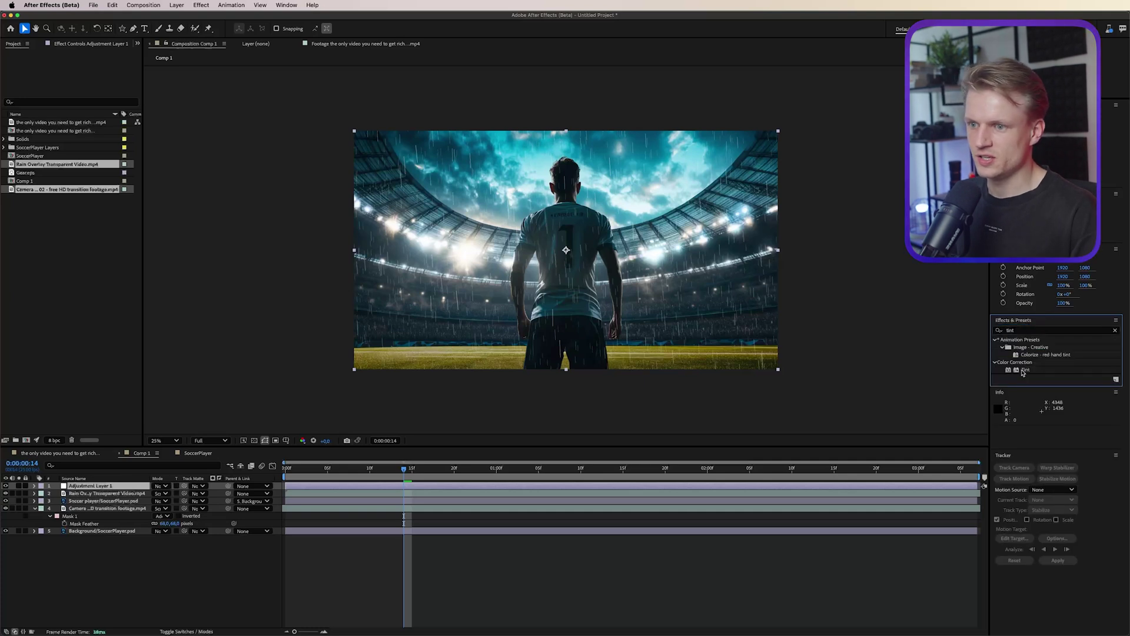
pyautogui.doubleClick(1022, 371)
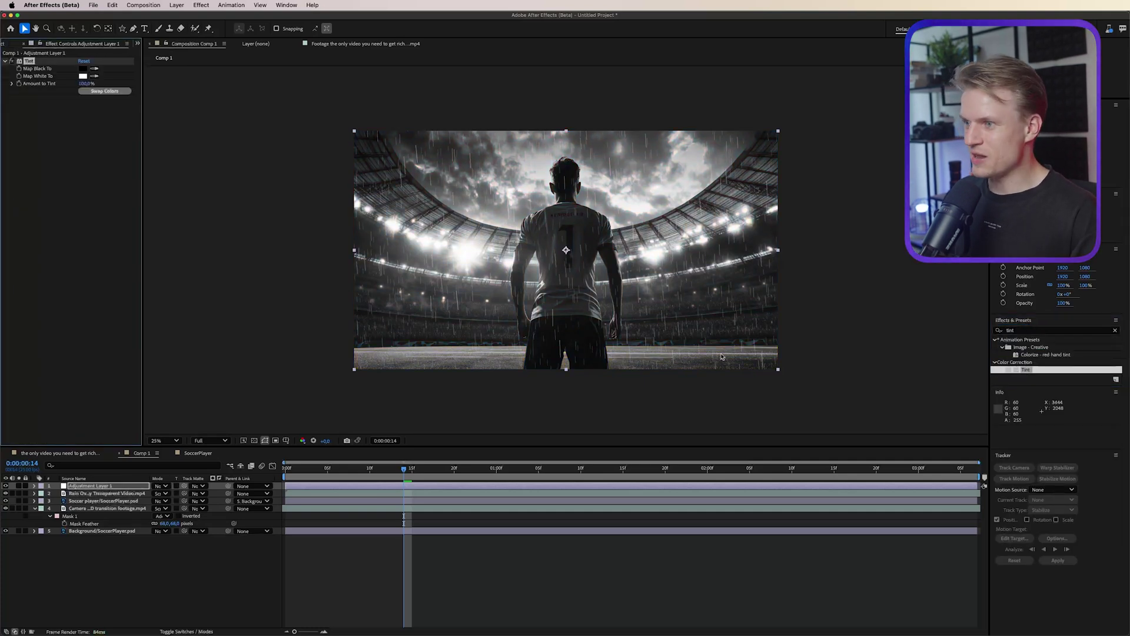
# - Set the tint's Map White To color to light blue AECCFF
pyautogui.click(82, 77)
pyautogui.moveTo(618, 345); pyautogui.dragTo(617, 339)
pyautogui.moveTo(523, 344); pyautogui.dragTo(534, 303)
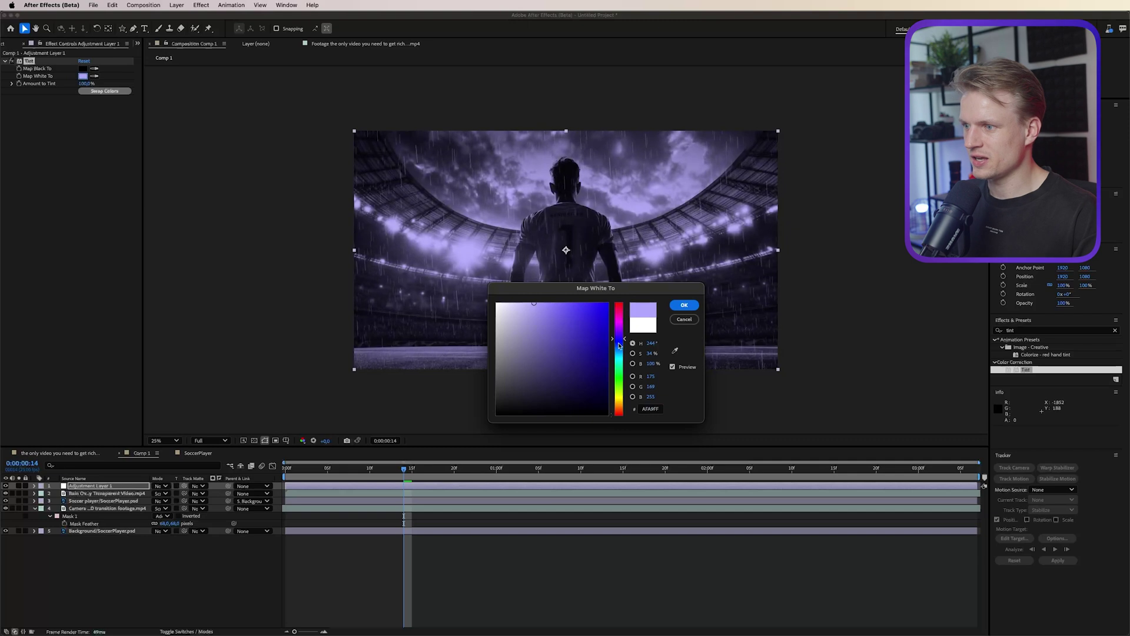
pyautogui.click(618, 347)
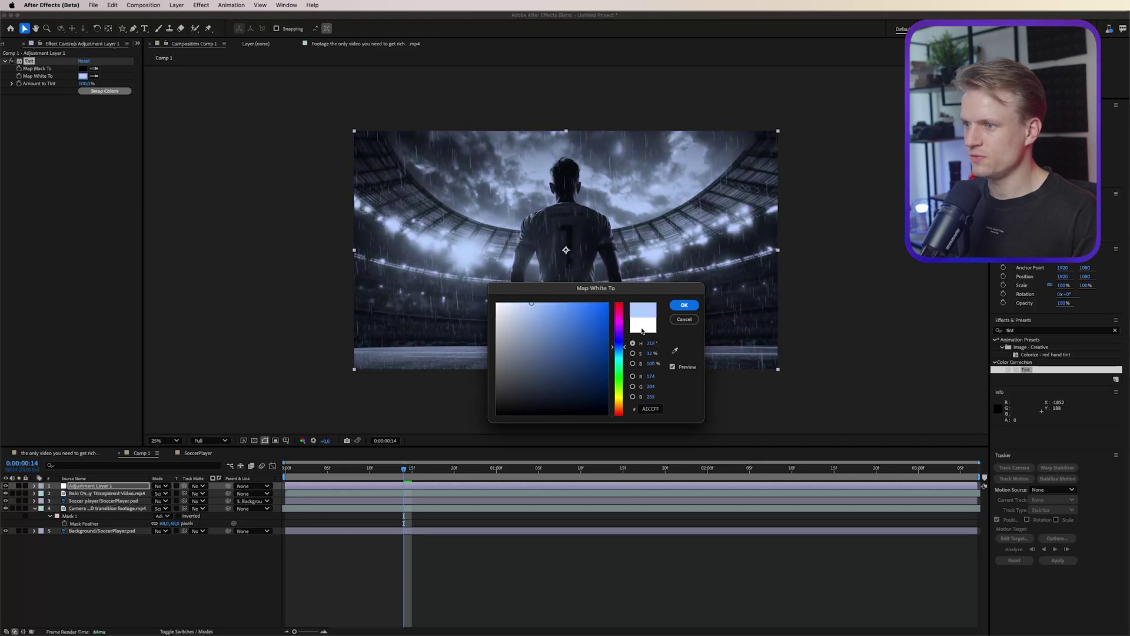
pyautogui.click(685, 305)
# - Map the tint's blacks to a dark blue tone and set Amount to Tint to 70%
pyautogui.moveTo(86, 84); pyautogui.dragTo(149, 83)
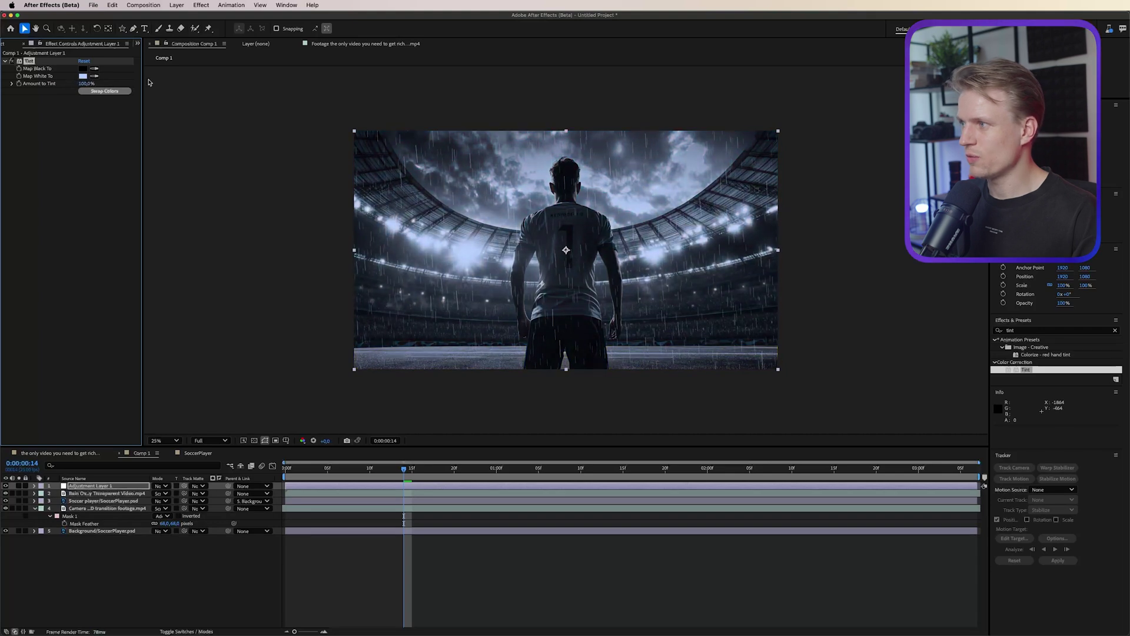
pyautogui.click(82, 69)
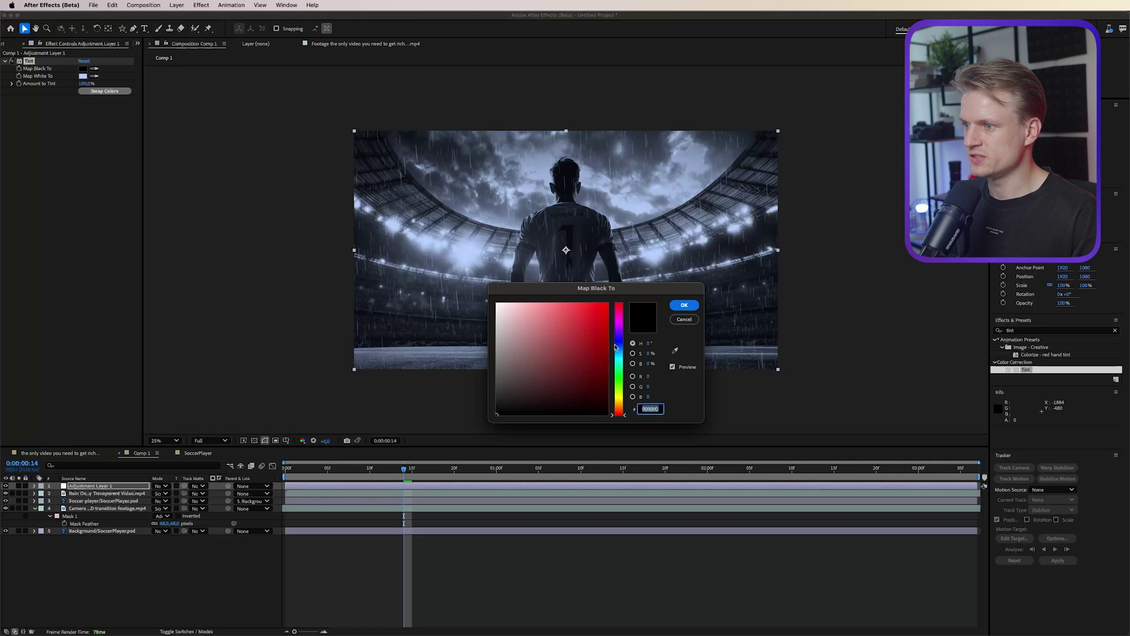
pyautogui.moveTo(617, 347); pyautogui.dragTo(620, 357)
pyautogui.moveTo(90, 84); pyautogui.dragTo(76, 87)
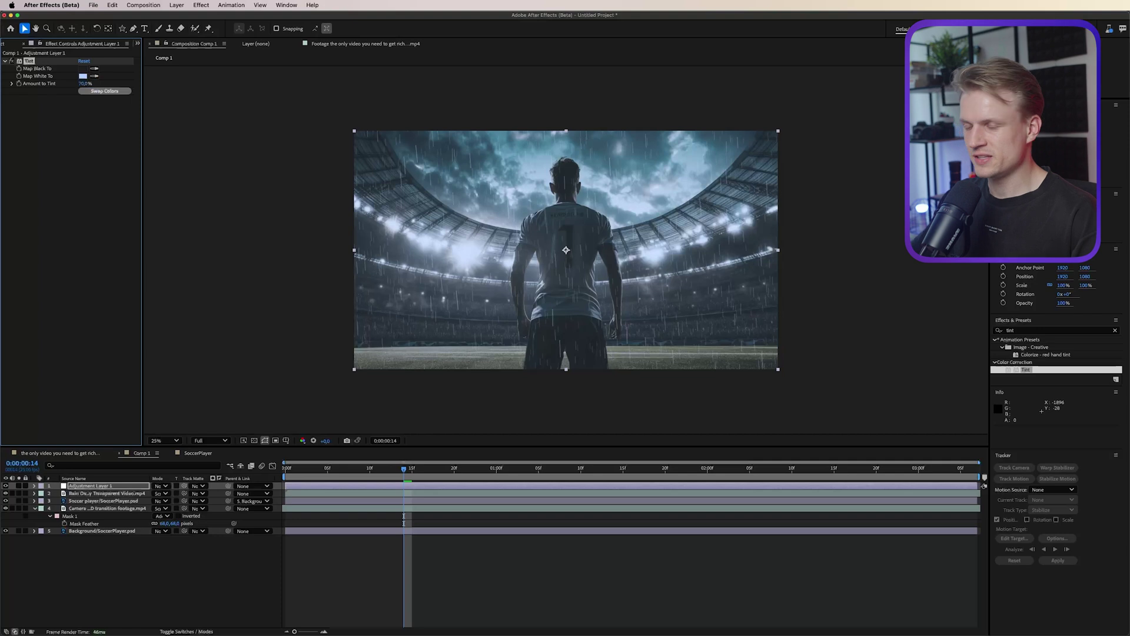
# - Apply Brightness & Contrast to the adjustment layer with brightness 50 and contrast 13, and compare the image with and without it
pyautogui.click(1036, 330)
pyautogui.write('b')
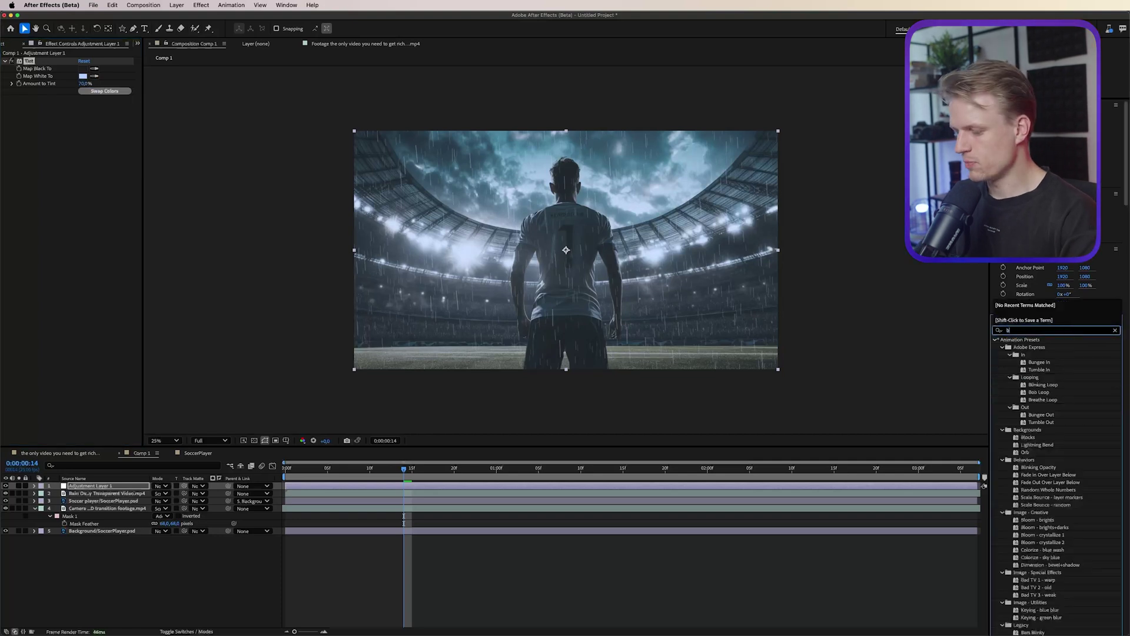
pyautogui.write('ri')
pyautogui.moveTo(1044, 400); pyautogui.dragTo(99, 106)
pyautogui.moveTo(83, 113)
pyautogui.mouseDown()
pyautogui.moveTo(75, 120)
pyautogui.moveTo(84, 115)
pyautogui.mouseUp()
pyautogui.click(11, 99)
pyautogui.click(12, 99)
pyautogui.click(12, 99)
pyautogui.click(11, 99)
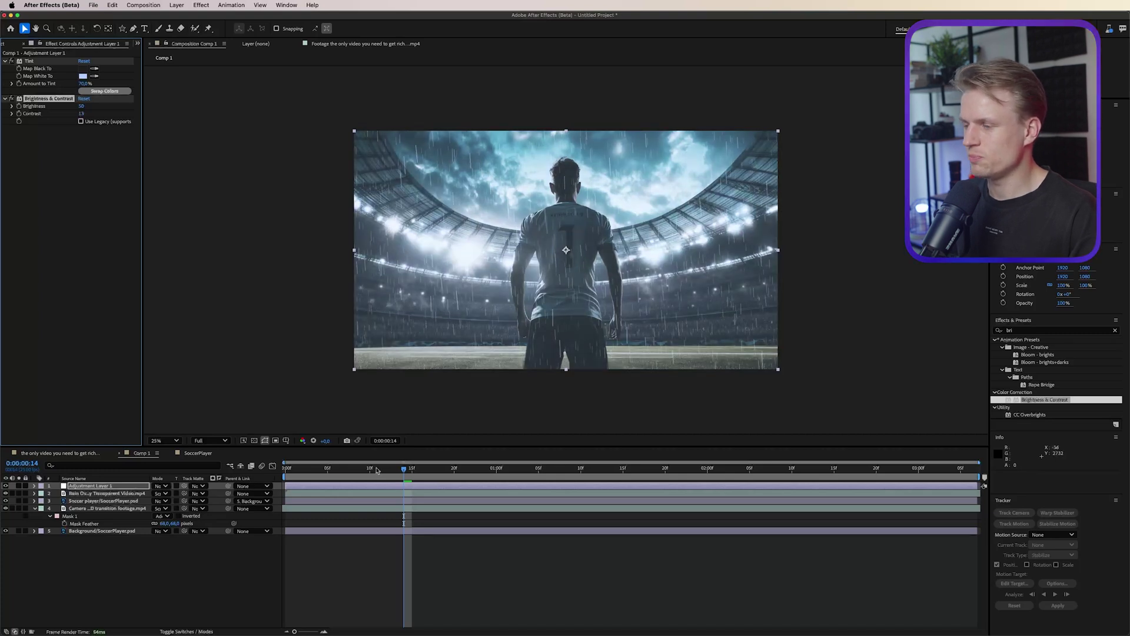
# - Keyframe the Background layer's Scale at the first frame and enlarge it to about 289% at 0:00:03:06 for a slow zoom
pyautogui.moveTo(403, 469); pyautogui.dragTo(581, 492)
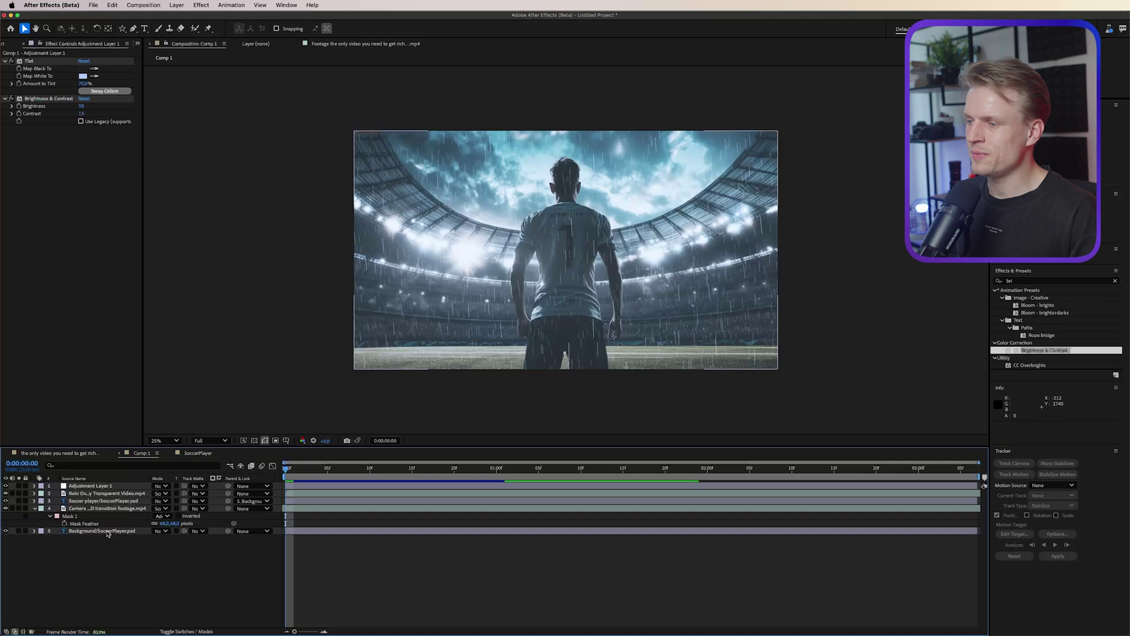
pyautogui.click(108, 532)
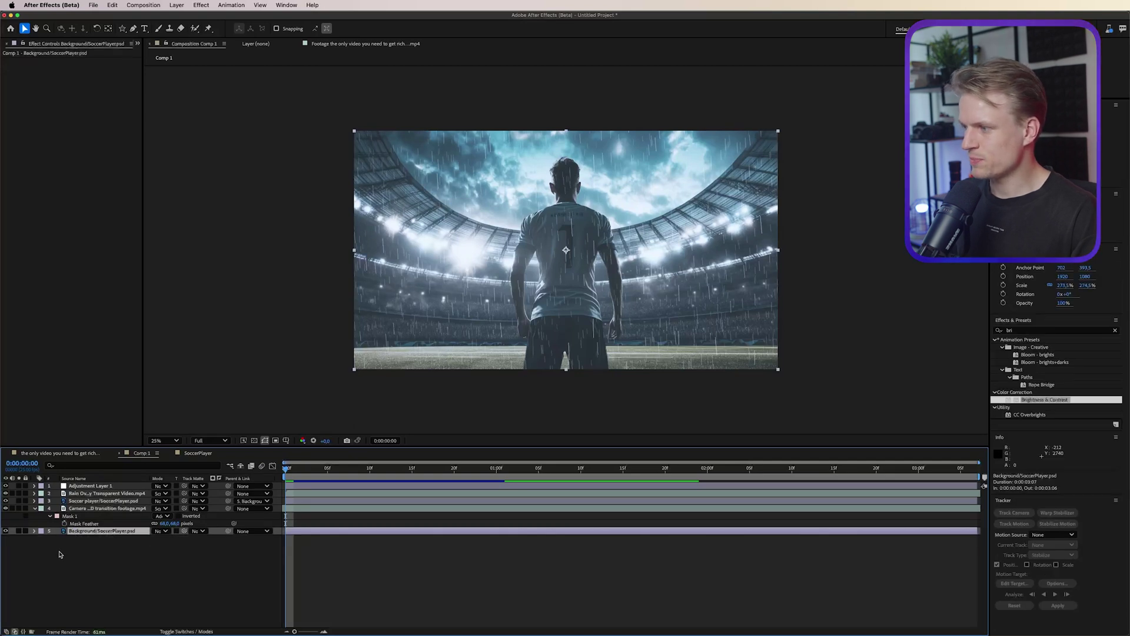
pyautogui.hotkey('alt', 'shift', 's')
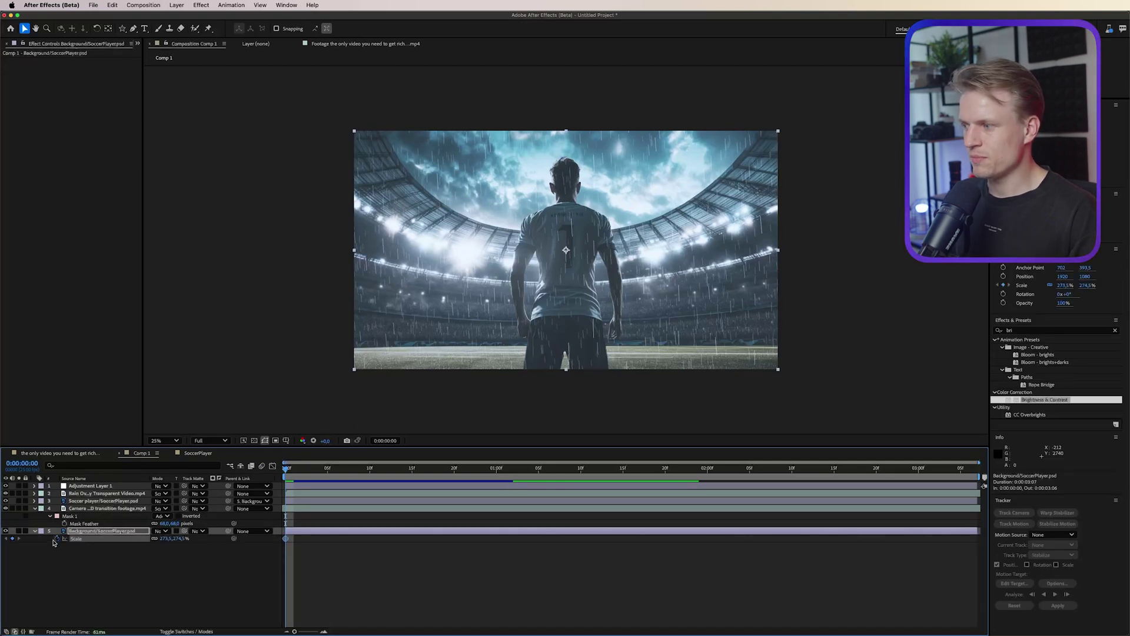
pyautogui.moveTo(327, 469); pyautogui.dragTo(970, 469)
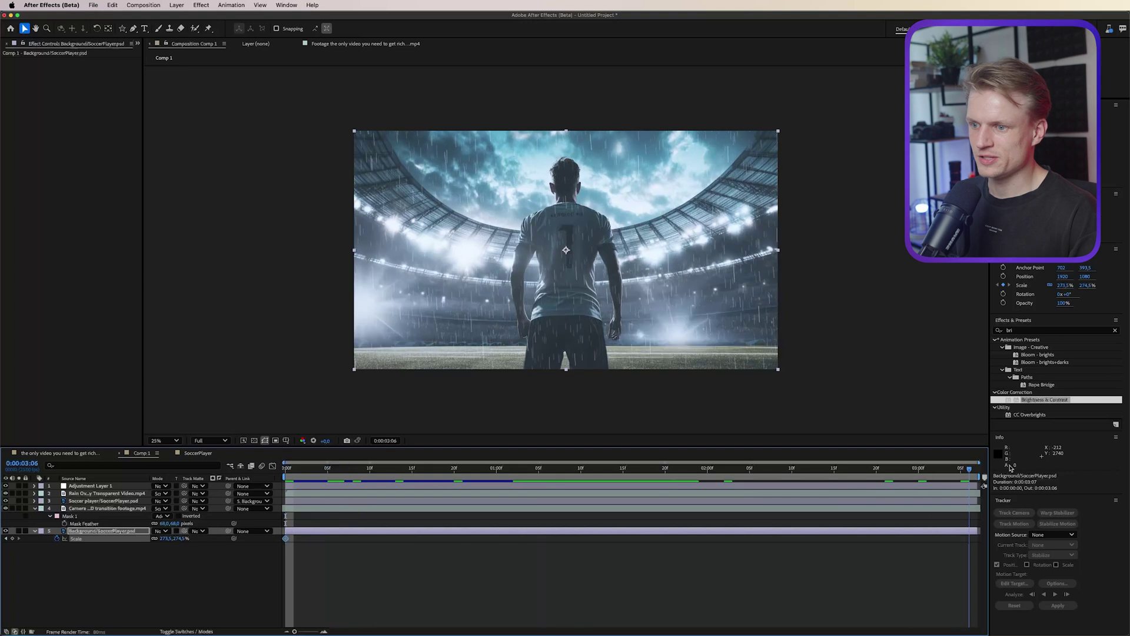
pyautogui.moveTo(176, 540); pyautogui.dragTo(228, 531)
pyautogui.moveTo(882, 463); pyautogui.dragTo(286, 463)
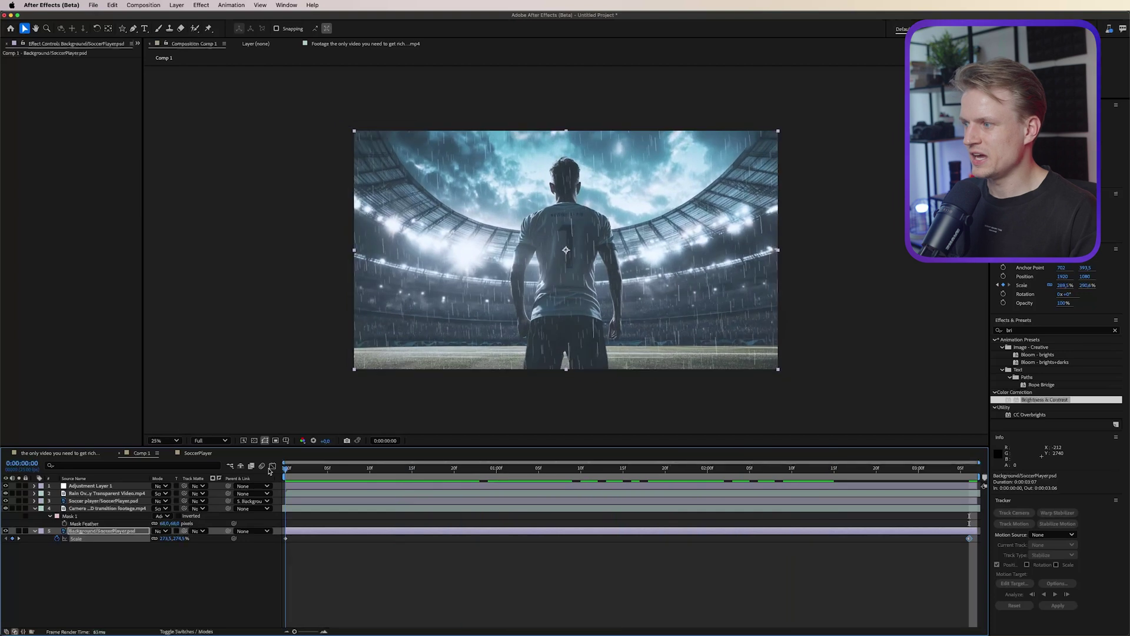
# - Place puppet pins on the Soccer player layer at the head, the middle of the back and both legs
pyautogui.click(83, 502)
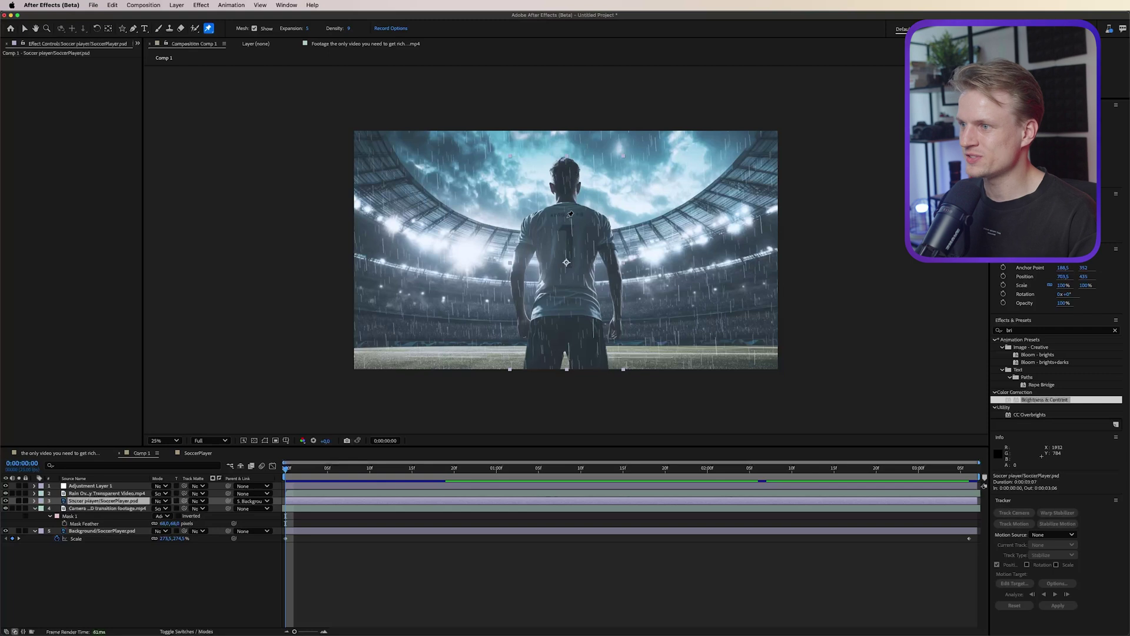
pyautogui.click(566, 179)
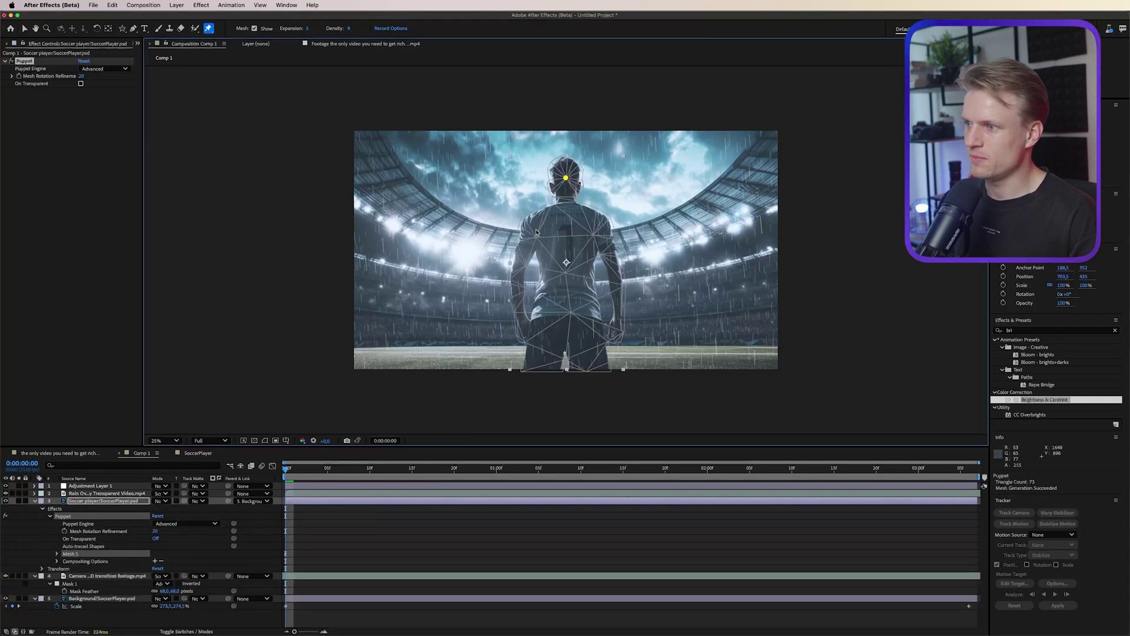
pyautogui.click(566, 239)
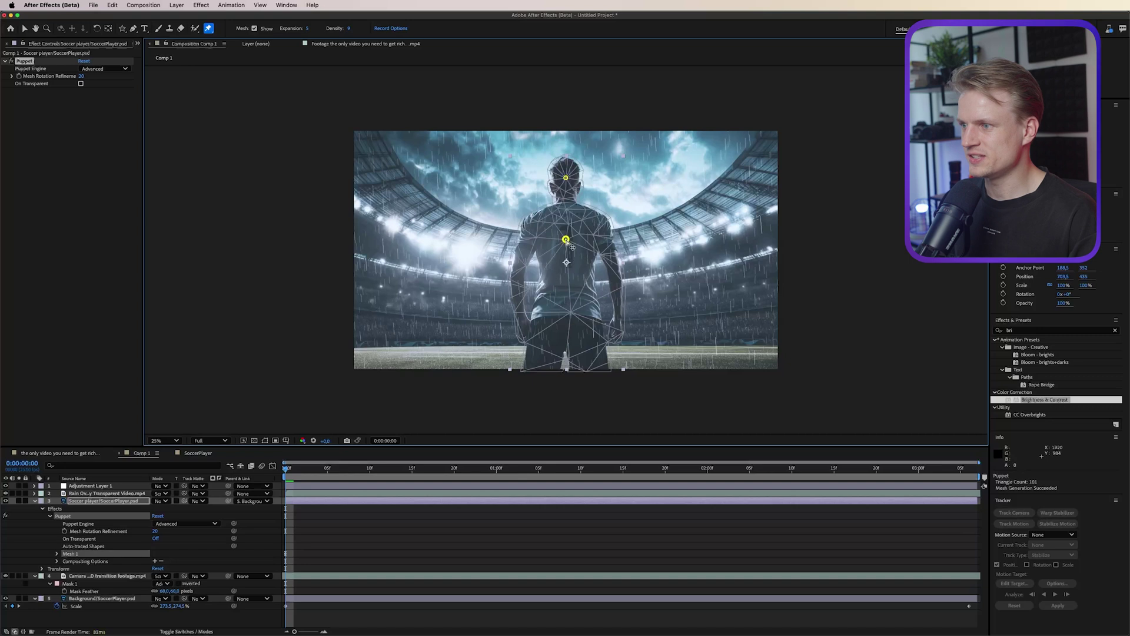
pyautogui.click(545, 365)
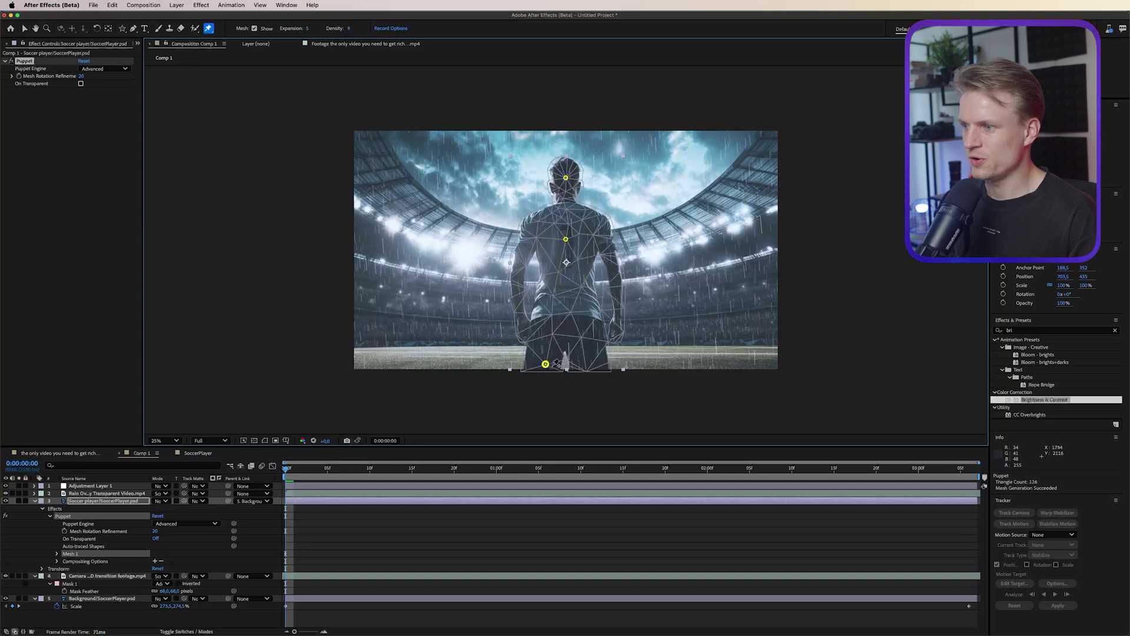
pyautogui.click(587, 368)
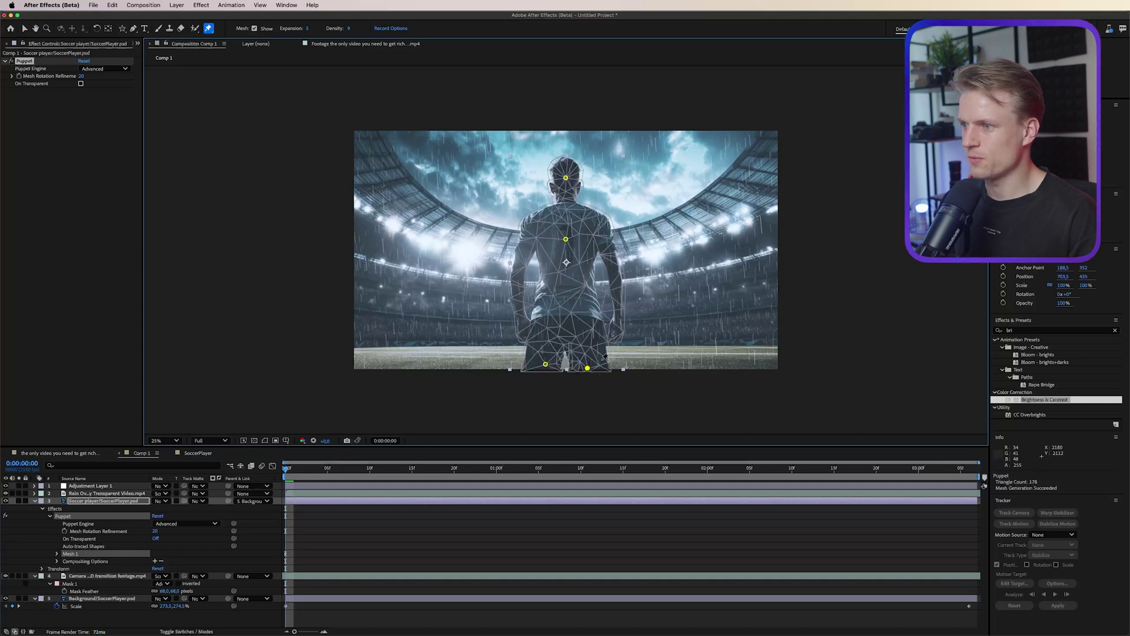
# - Undo the extra puppet pin on the back and delete the pin on the player's head
pyautogui.click(561, 229)
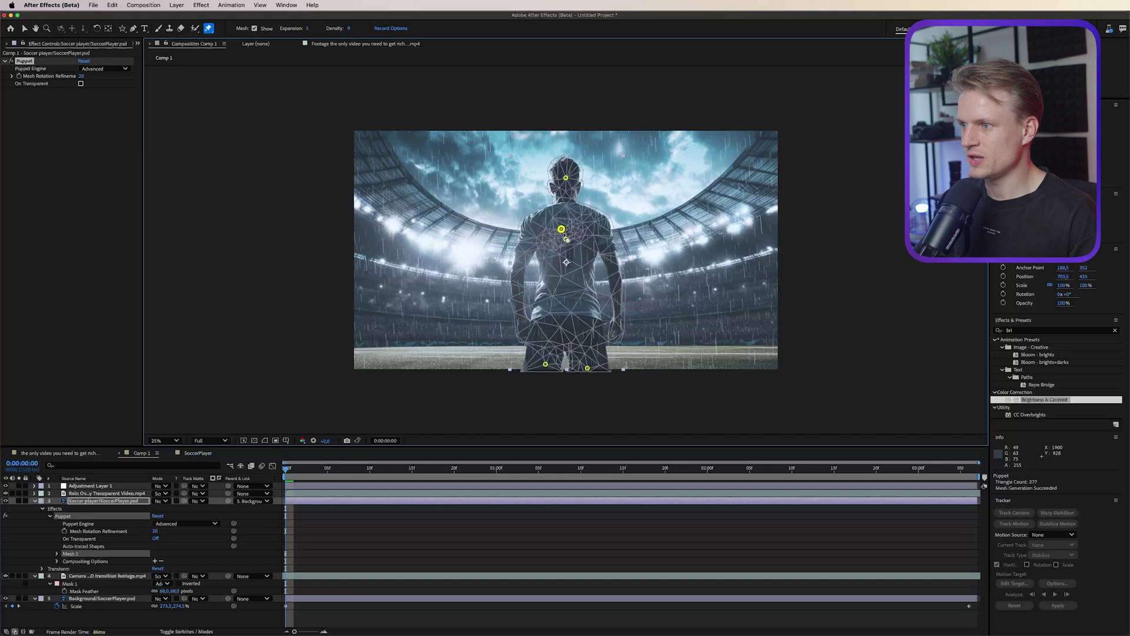
pyautogui.press('super+z')
pyautogui.click(565, 177)
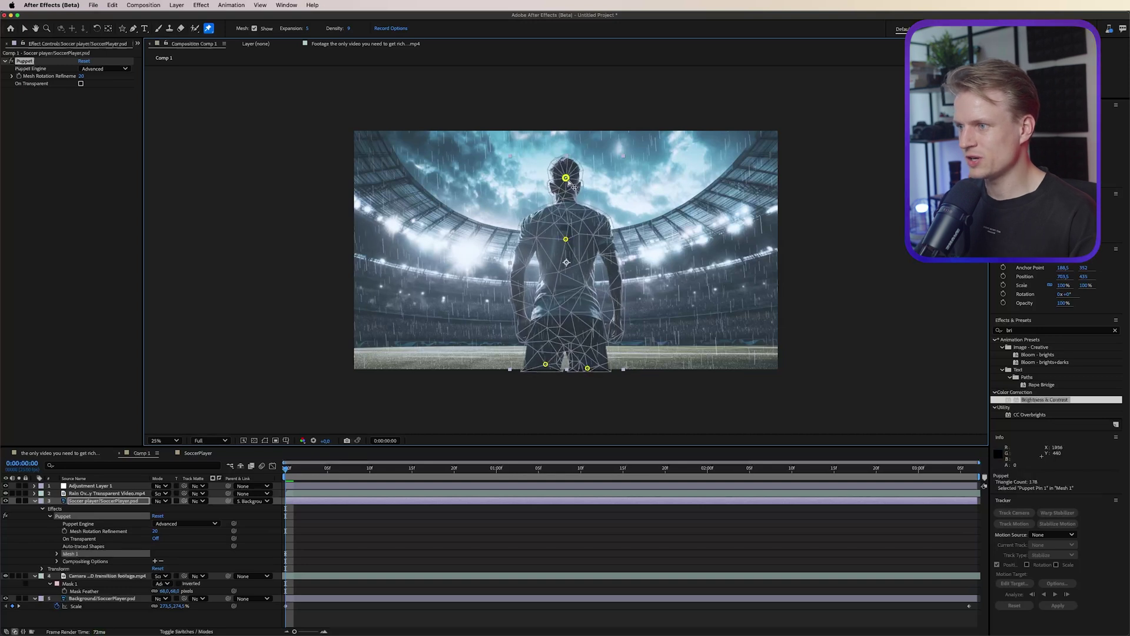
pyautogui.press('Delete')
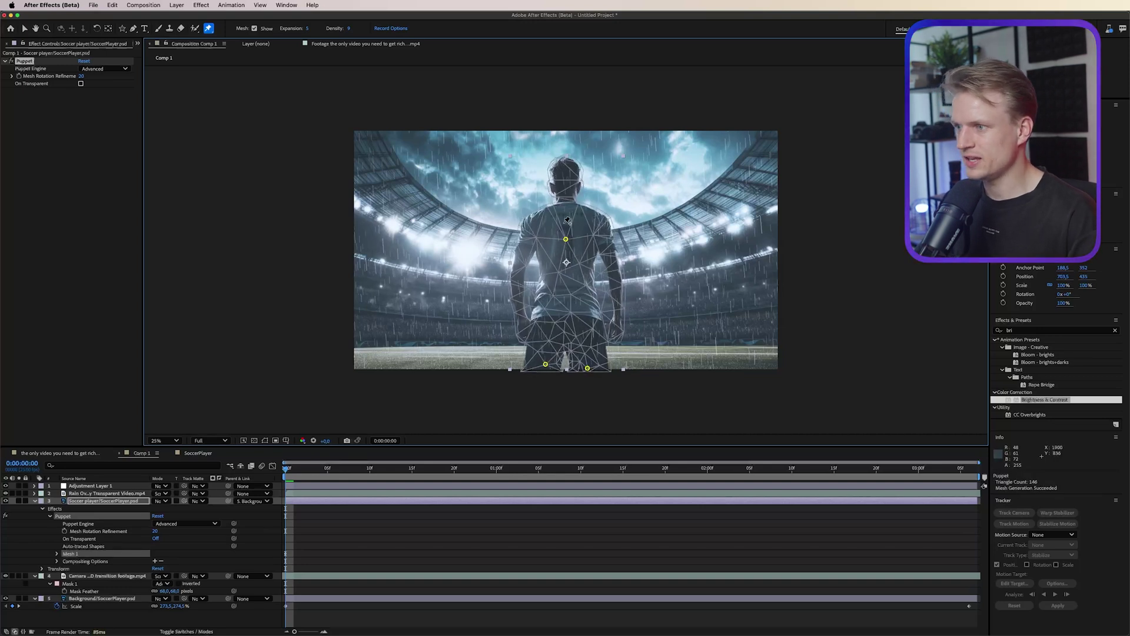
pyautogui.moveTo(565, 240); pyautogui.dragTo(563, 239)
pyautogui.press('super+z')
# - Animate the back pin swaying right at 0:00:01:00, left at 0:00:02:04 and back to the center at 0:00:03:06
pyautogui.moveTo(297, 473); pyautogui.dragTo(496, 473)
pyautogui.click(569, 239)
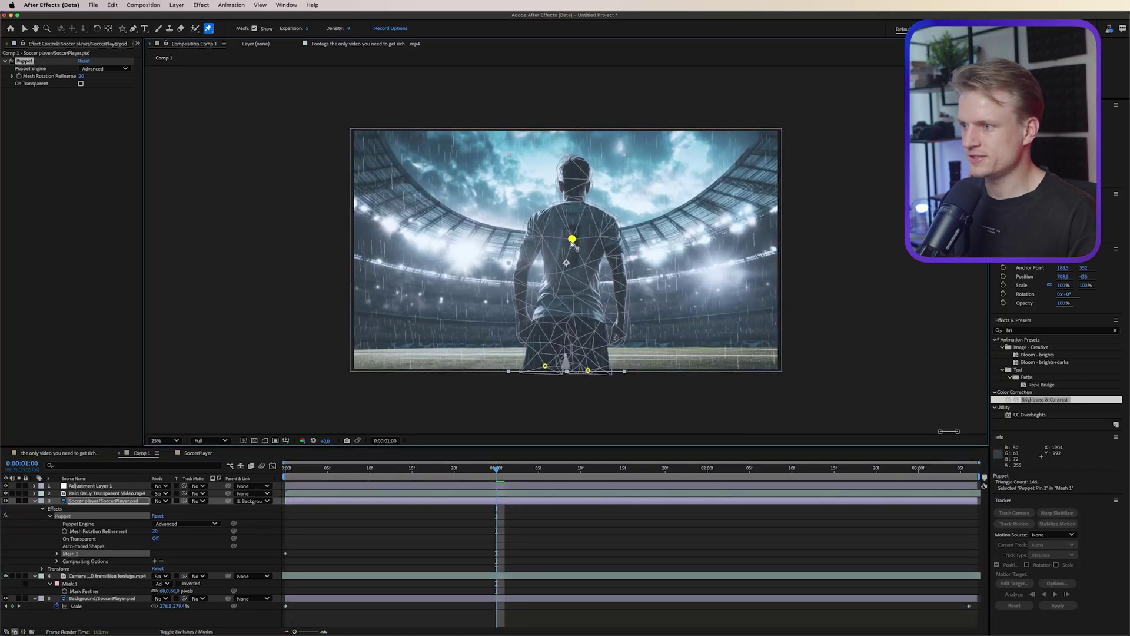
pyautogui.press('space')
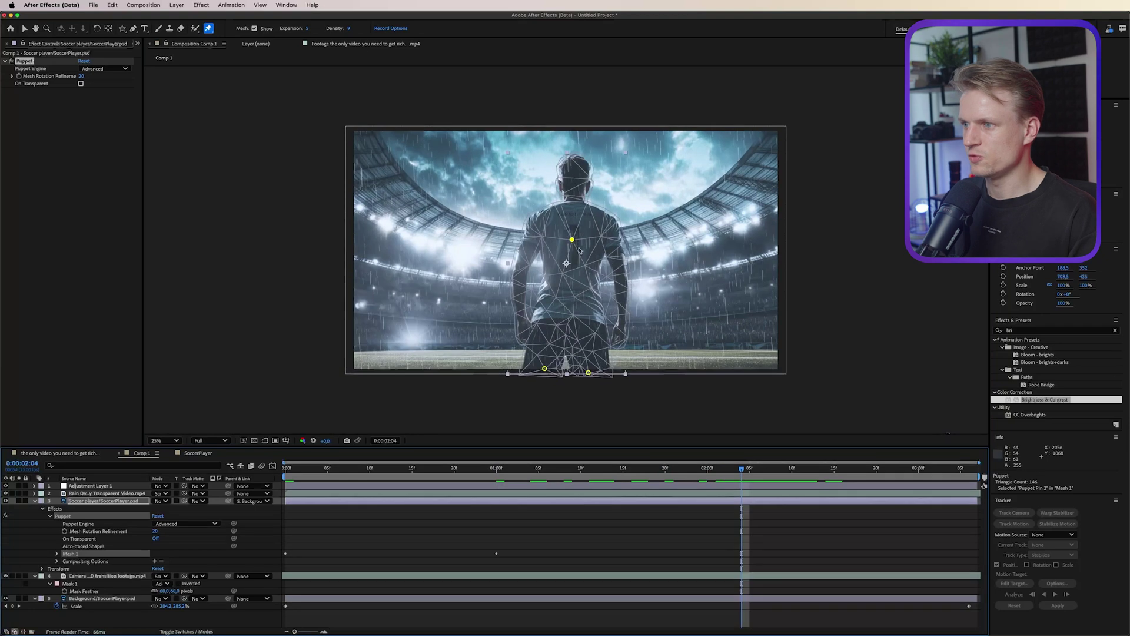
pyautogui.moveTo(569, 242); pyautogui.dragTo(563, 242)
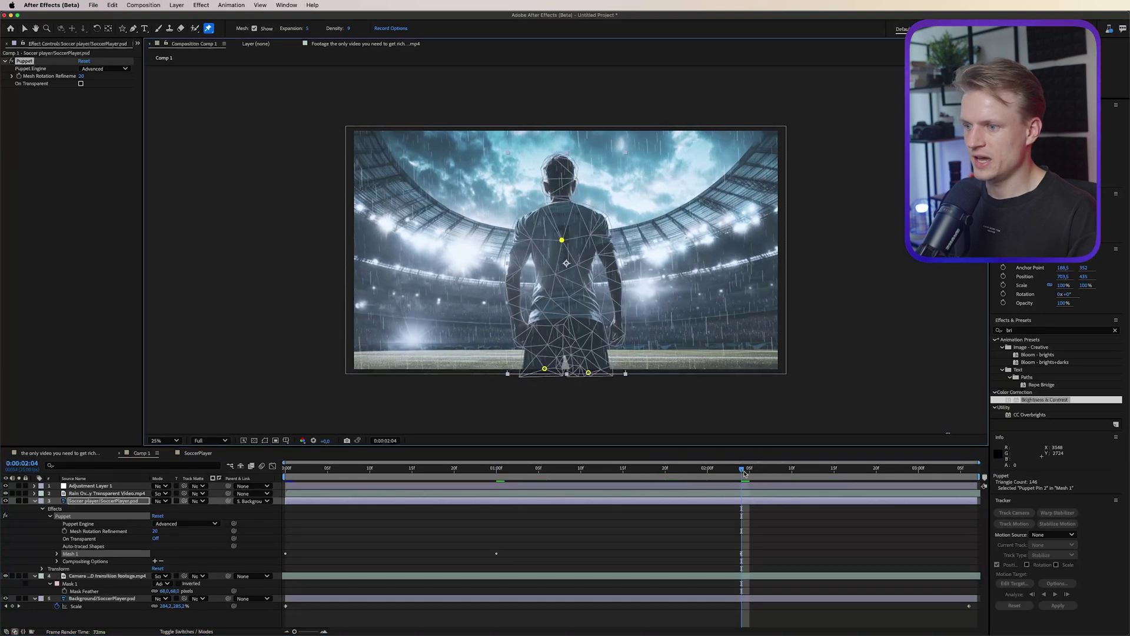
pyautogui.moveTo(741, 469); pyautogui.dragTo(968, 469)
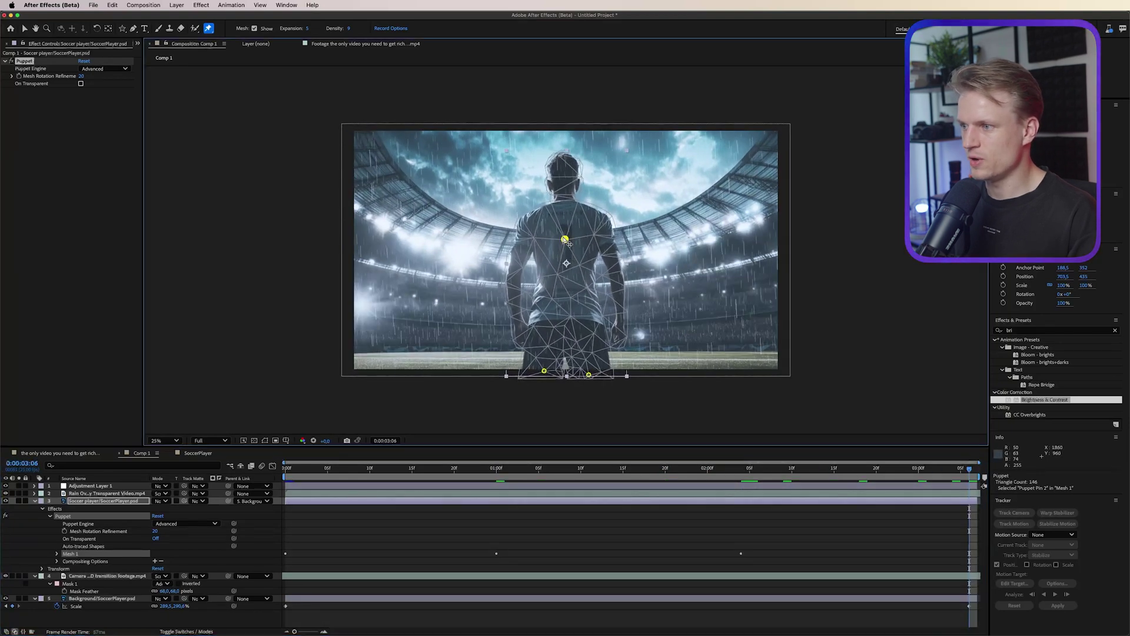
pyautogui.press('Home')
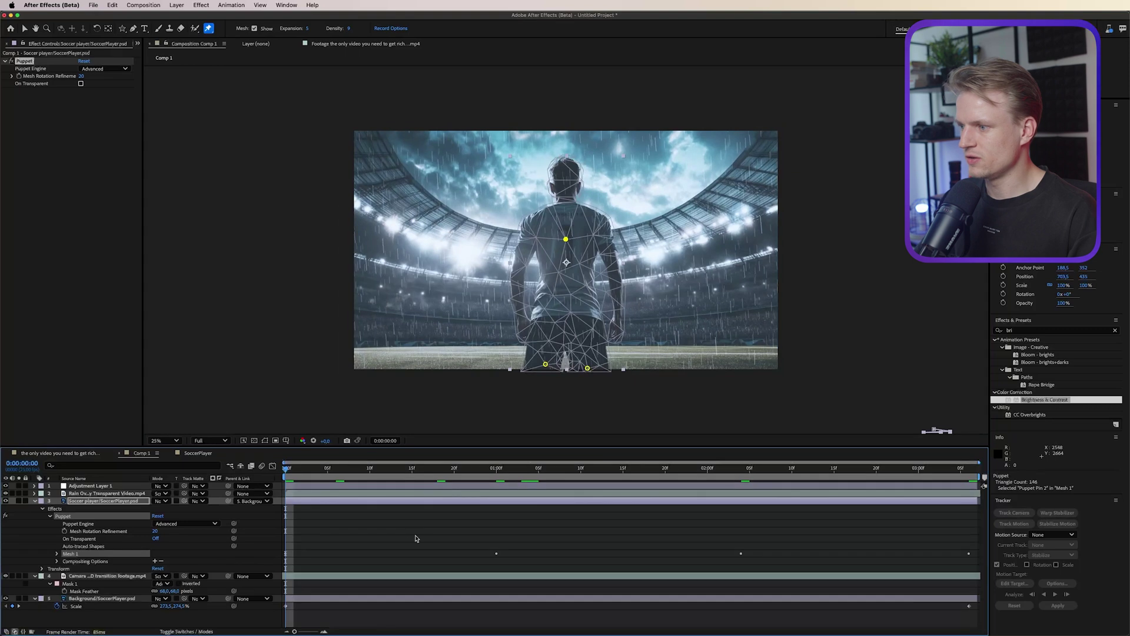
# - Play back the comp to check the player's swaying motion
pyautogui.click(388, 543)
pyautogui.press('space')
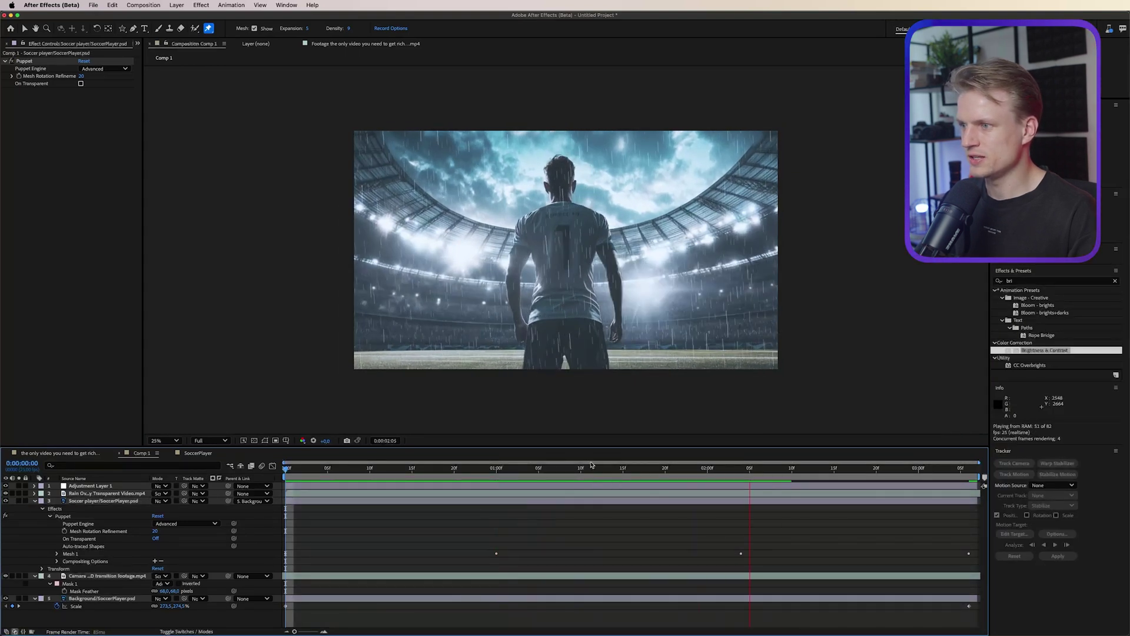
pyautogui.moveTo(484, 471); pyautogui.dragTo(394, 508)
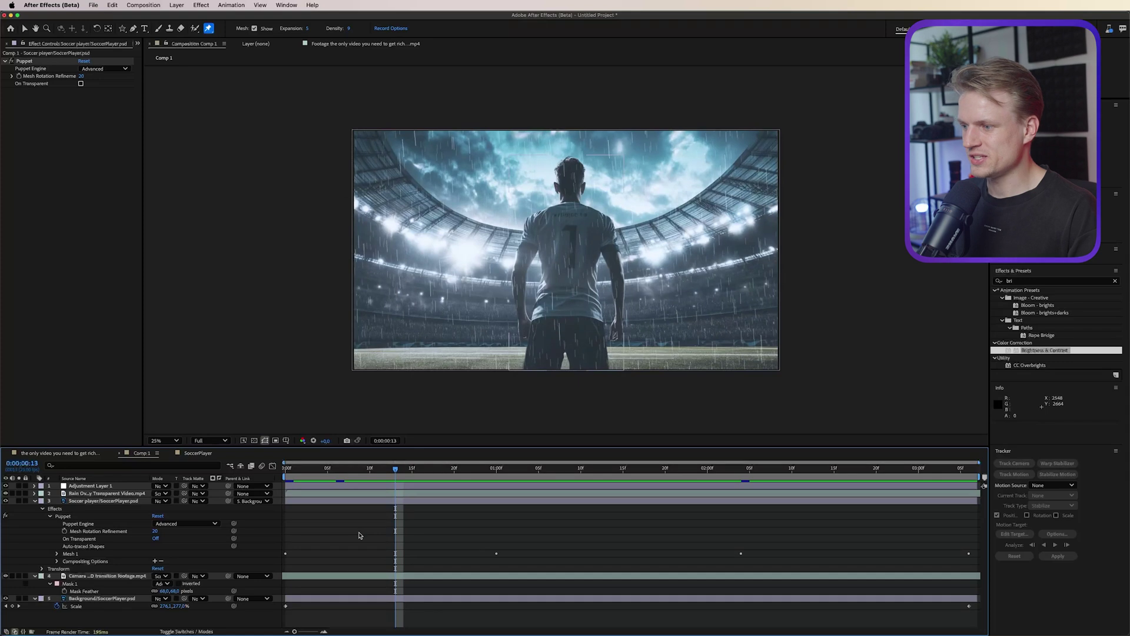
# - Reveal the Soccer player layer's keyframes and apply Easy Ease to all Position keyframes of Puppet Pin 2
pyautogui.click(57, 553)
pyautogui.click(65, 576)
pyautogui.scroll(-2, 159, 570)
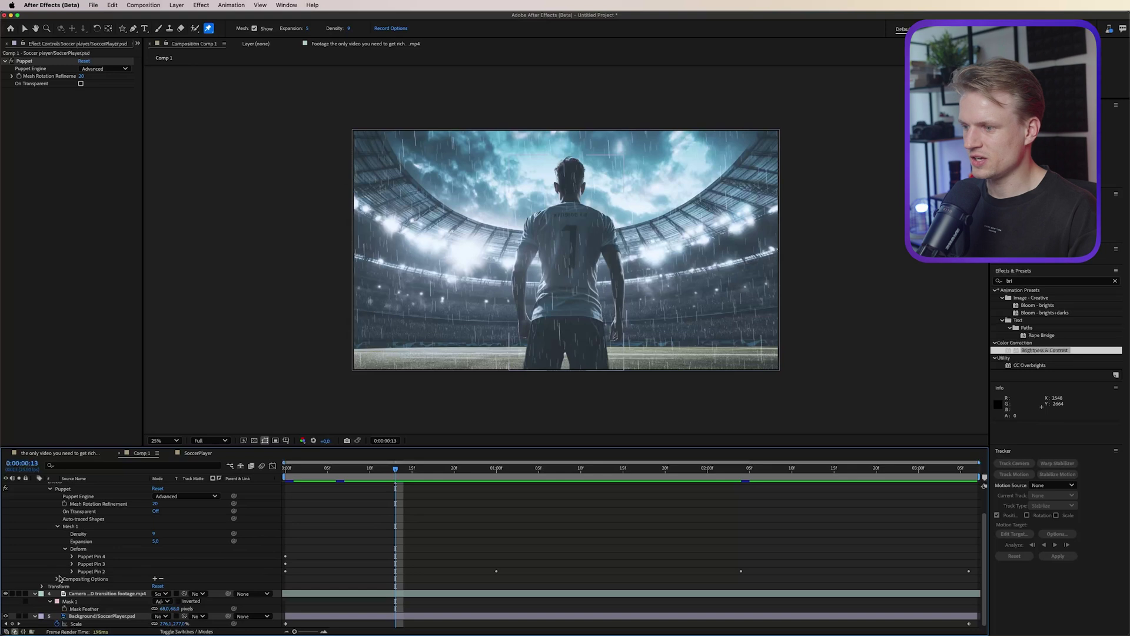
pyautogui.moveTo(780, 556); pyautogui.dragTo(437, 585)
pyautogui.scroll(2, 641, 614)
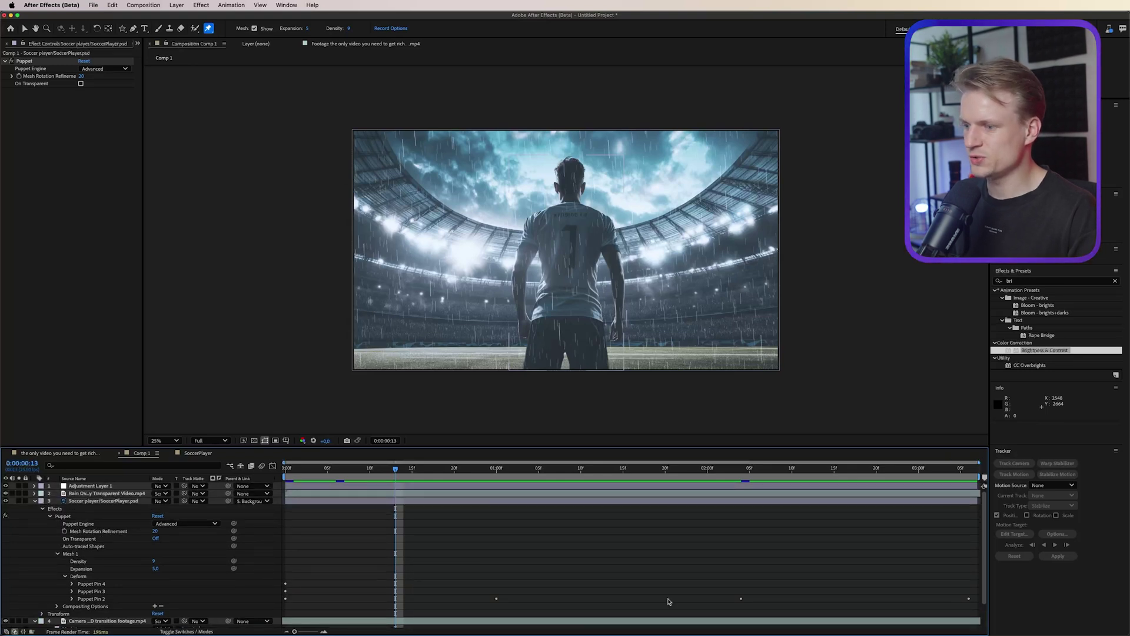
pyautogui.click(116, 501)
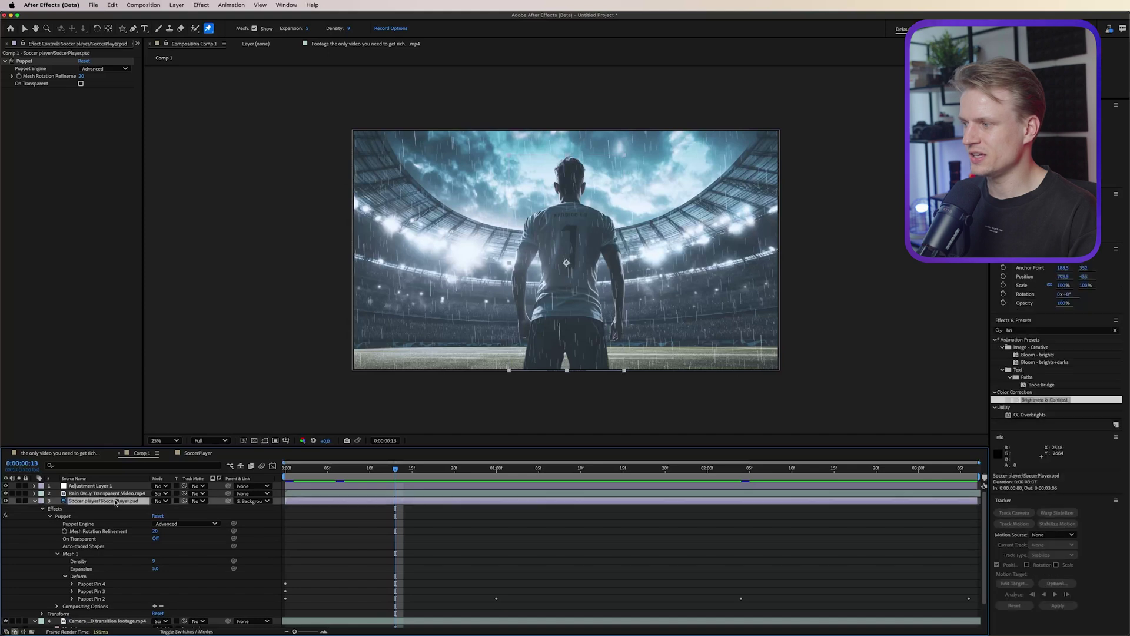
pyautogui.press('u')
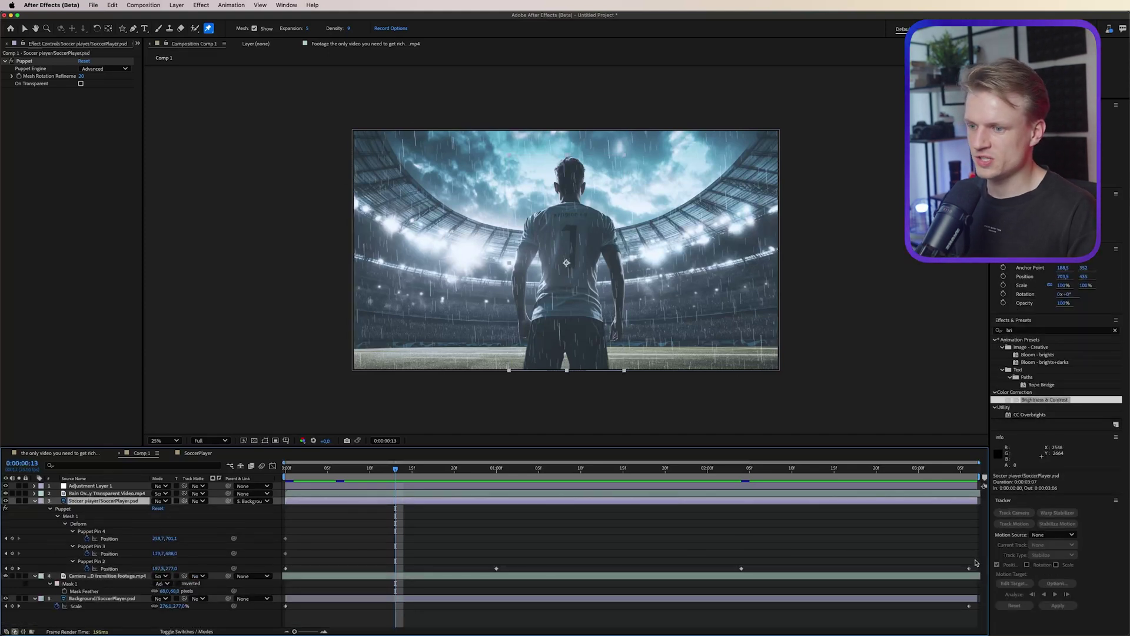
pyautogui.click(113, 570)
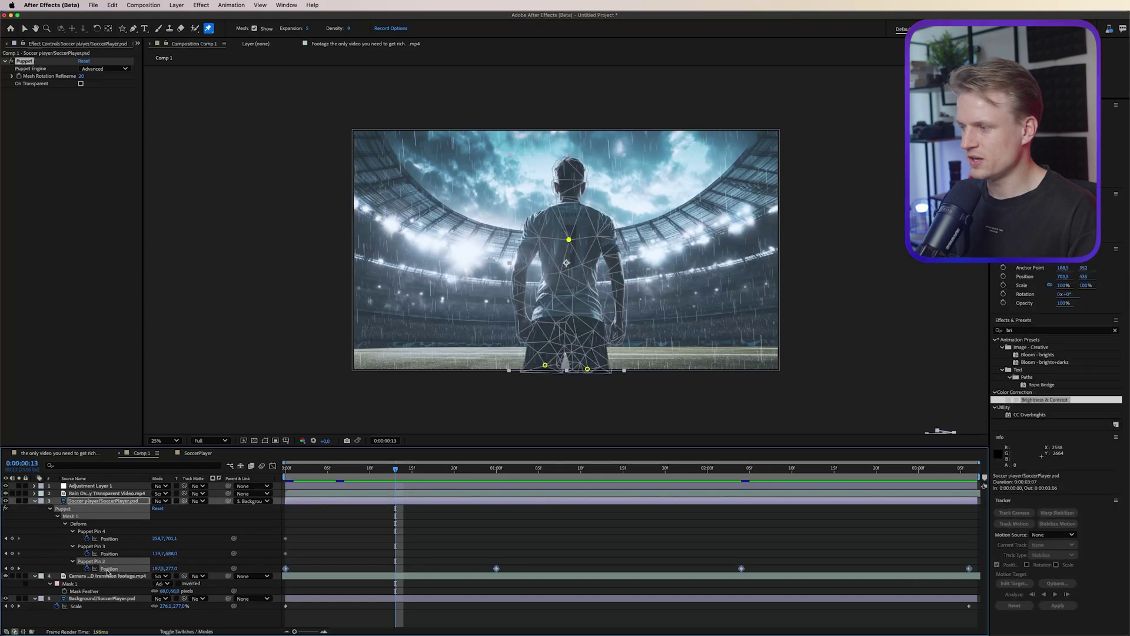
pyautogui.press('F9')
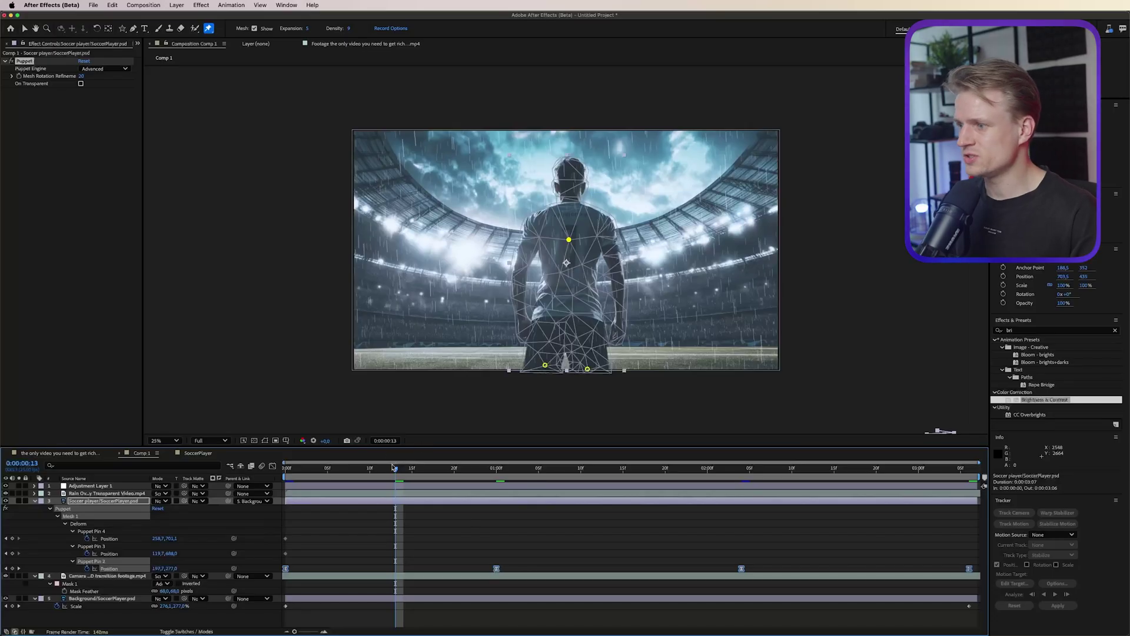
# - Preview the eased sway and examine how the glowing line and text animate in the reference video
pyautogui.press('space')
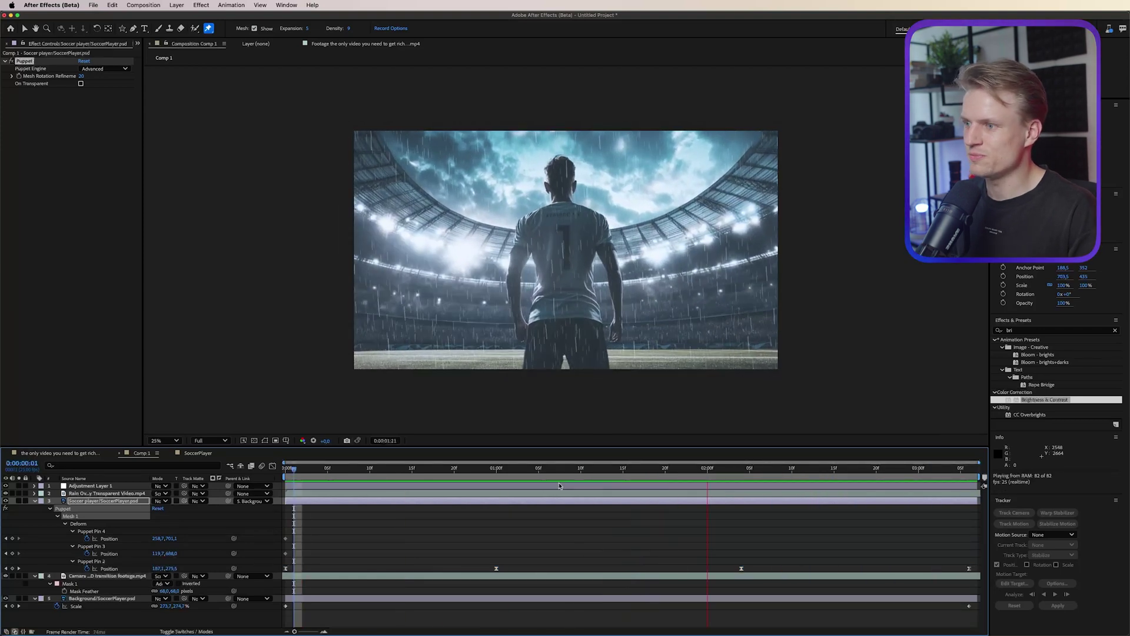
pyautogui.press('space')
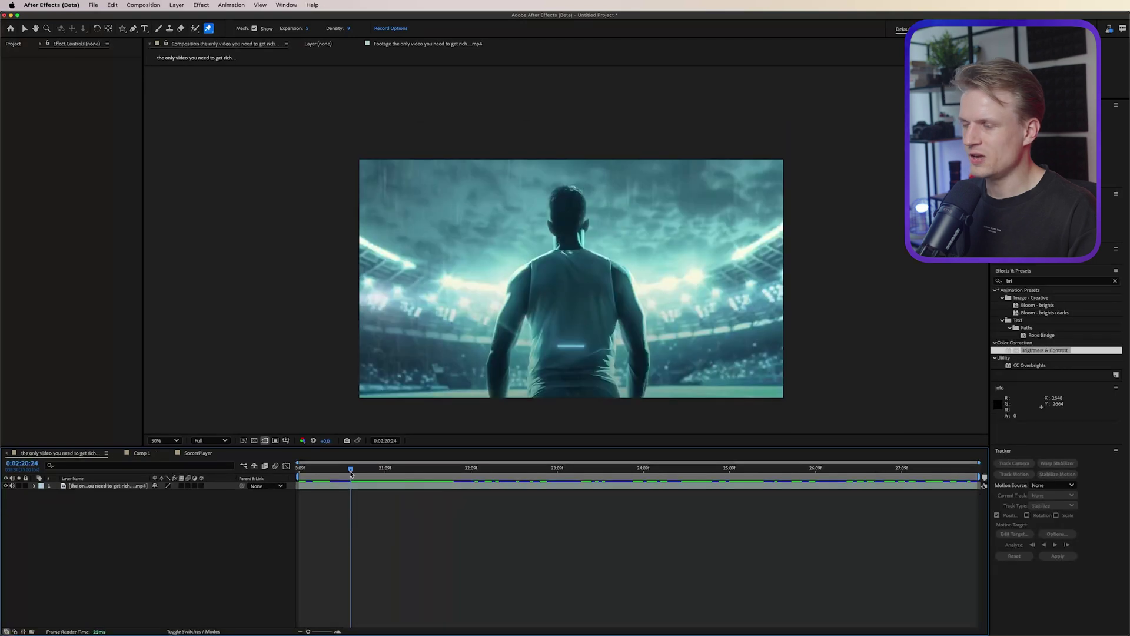
pyautogui.moveTo(351, 472); pyautogui.dragTo(484, 473)
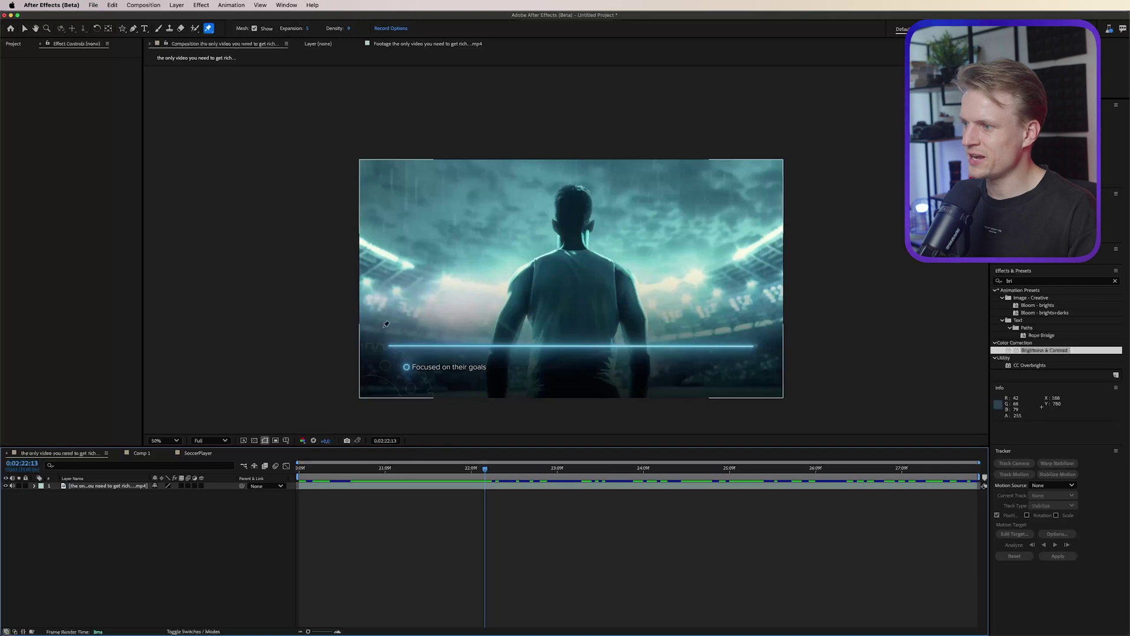
pyautogui.click(142, 453)
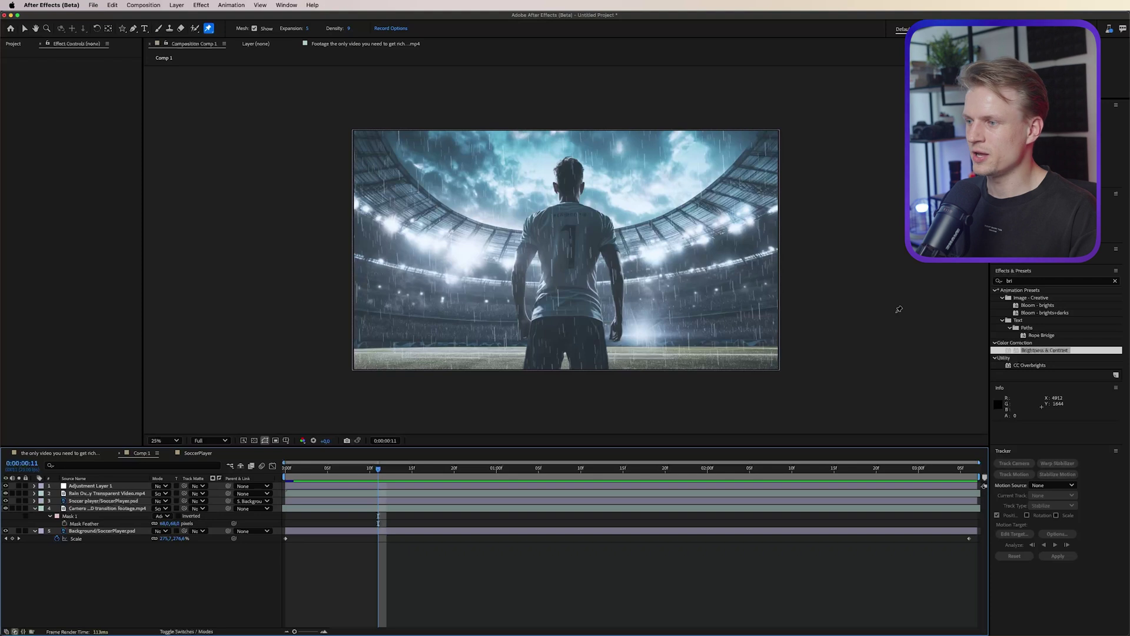
# - Create a new black solid at the comp size of 3840 x 2160 px
pyautogui.click(178, 6)
pyautogui.moveTo(182, 21)
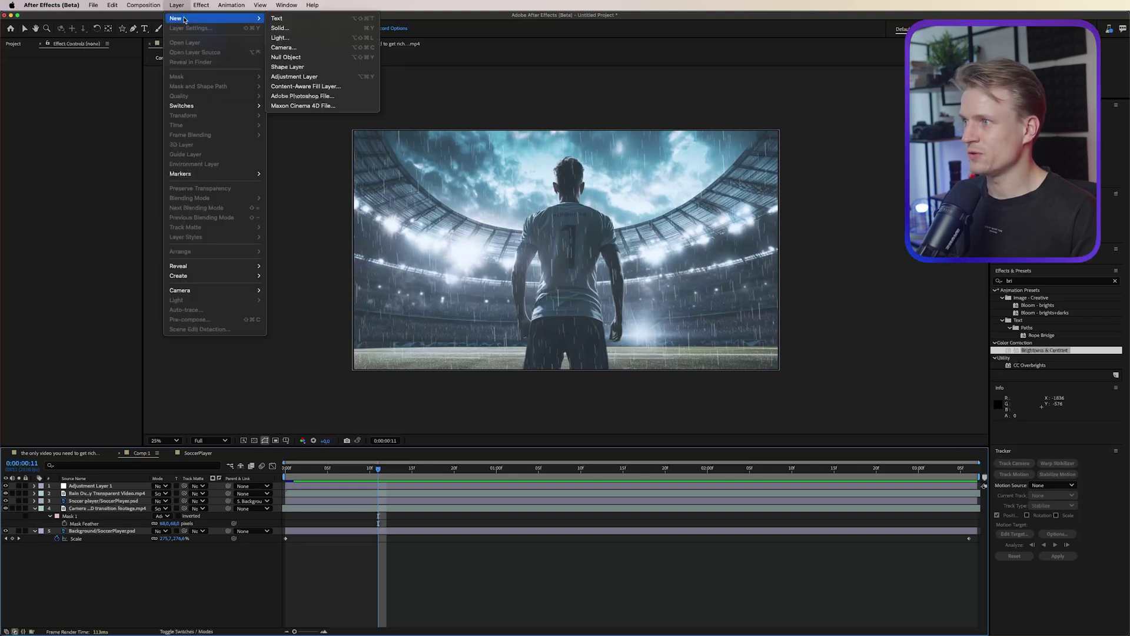
pyautogui.click(288, 31)
pyautogui.click(441, 321)
pyautogui.click(497, 413)
pyautogui.click(675, 305)
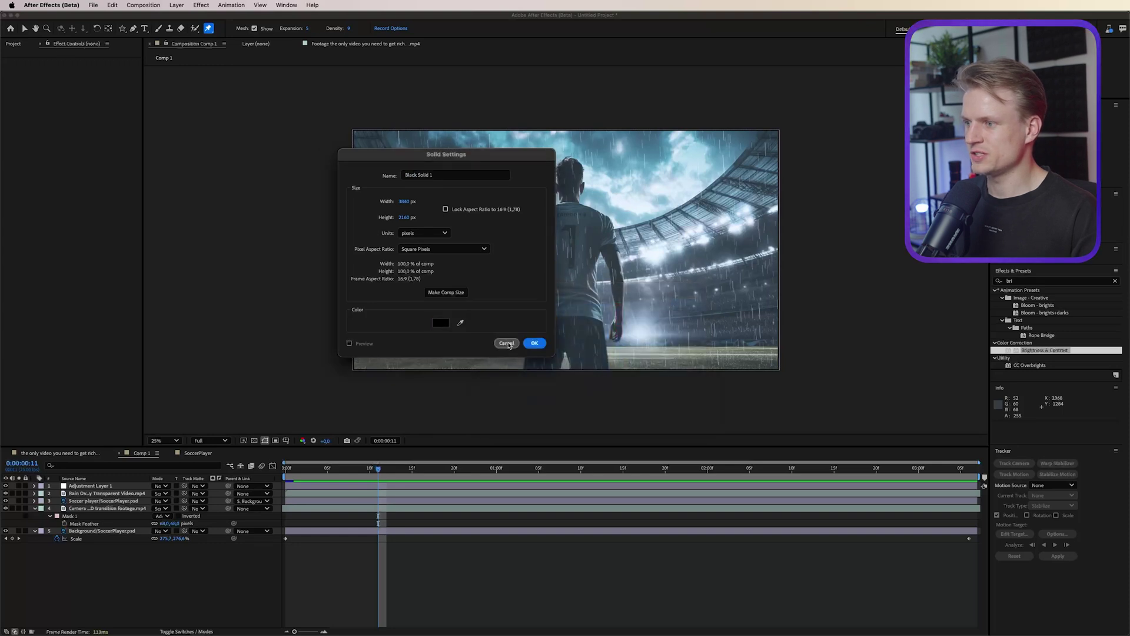
pyautogui.click(532, 342)
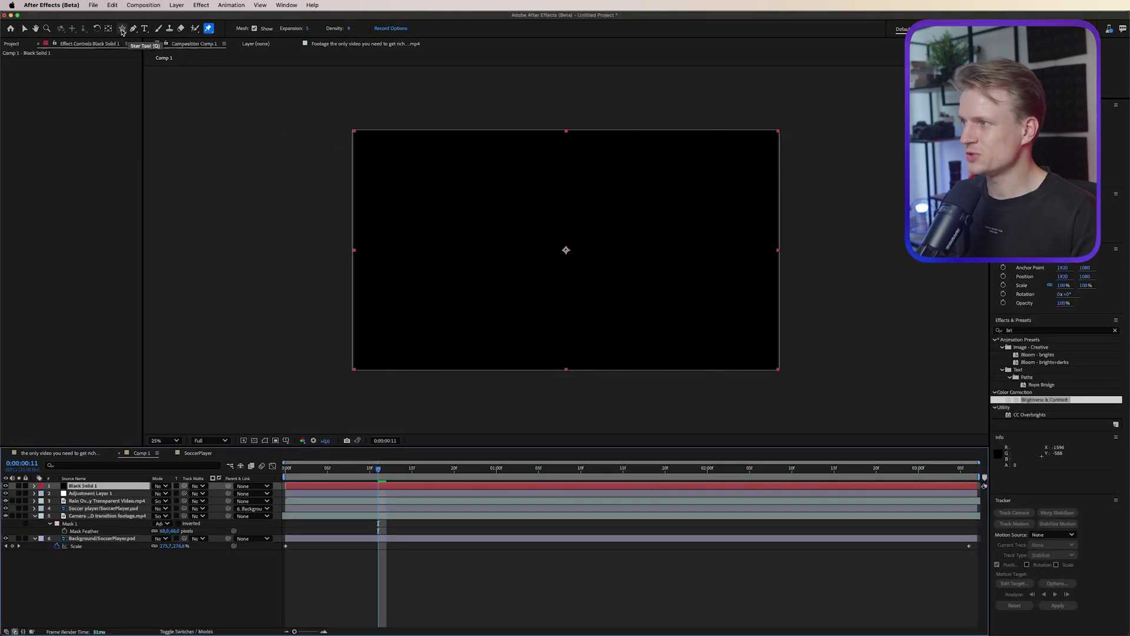
# - Draw a wide rectangular mask on the black solid so that it covers only the bottom strip of the frame
pyautogui.click(123, 28)
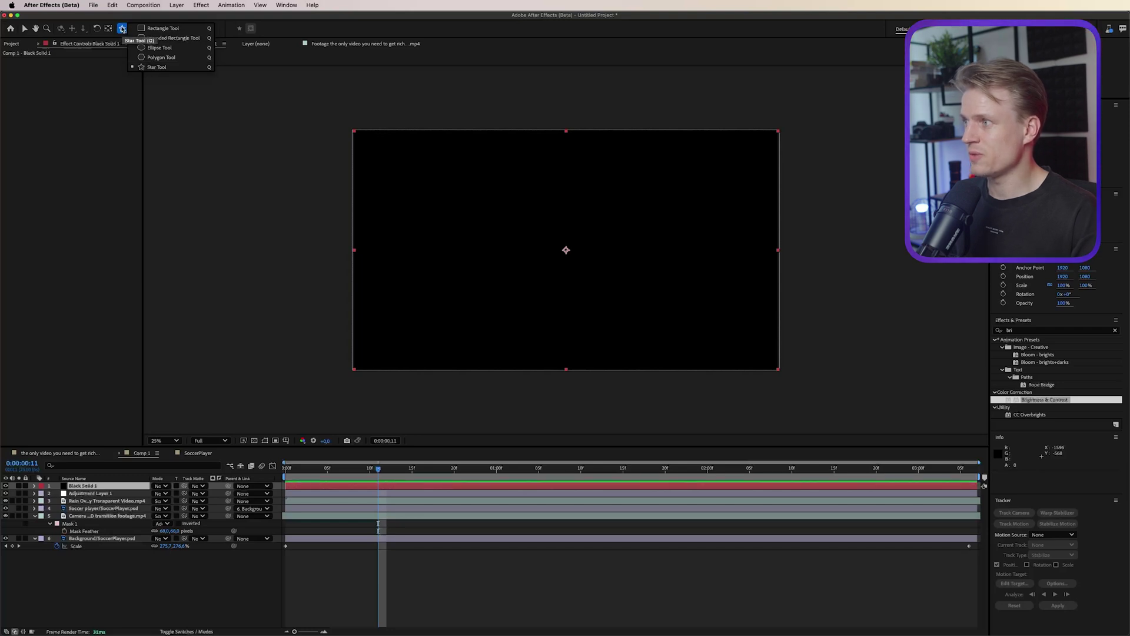
pyautogui.click(157, 31)
pyautogui.press(',')
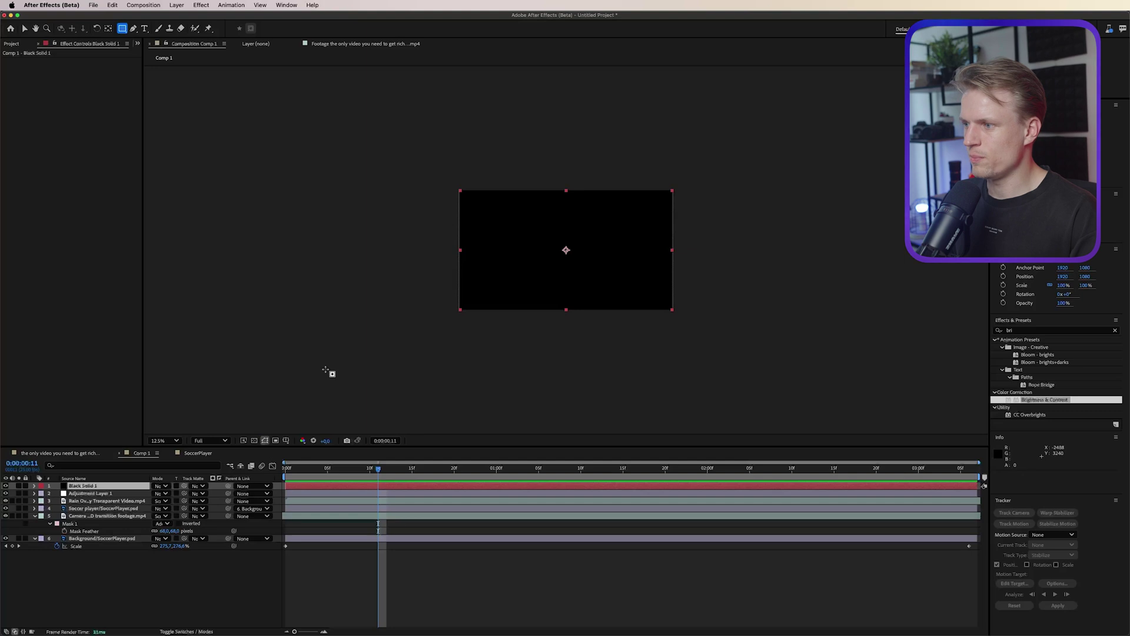
pyautogui.moveTo(393, 360); pyautogui.dragTo(756, 281)
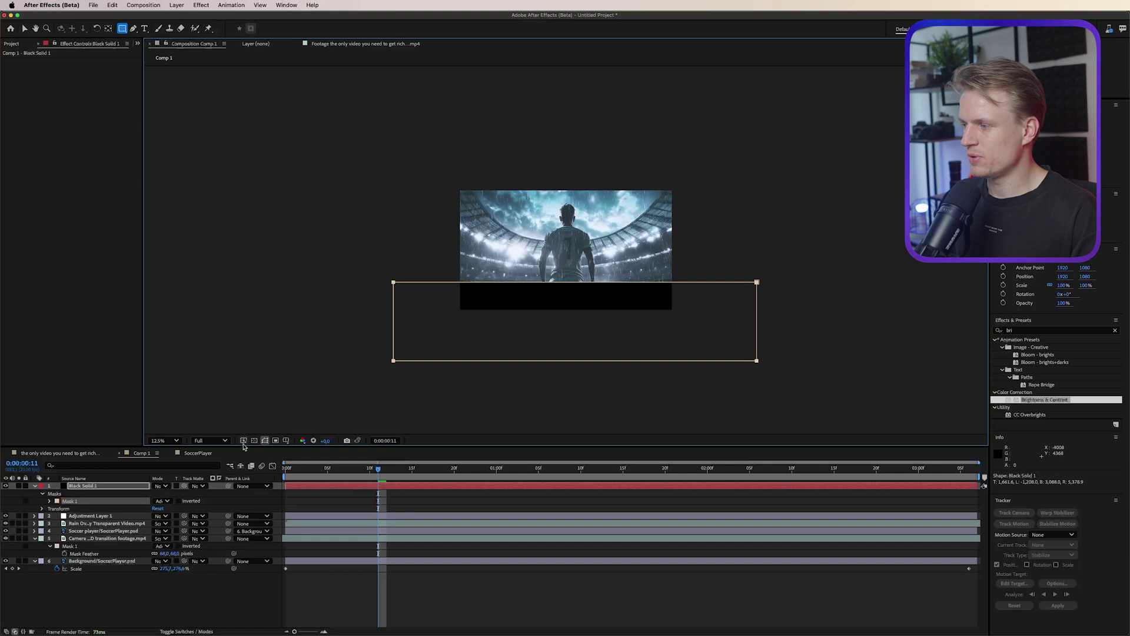
# - Set the Mask Feather of the black solid's mask to 1000 pixels in both directions
pyautogui.press('f')
pyautogui.click(172, 501)
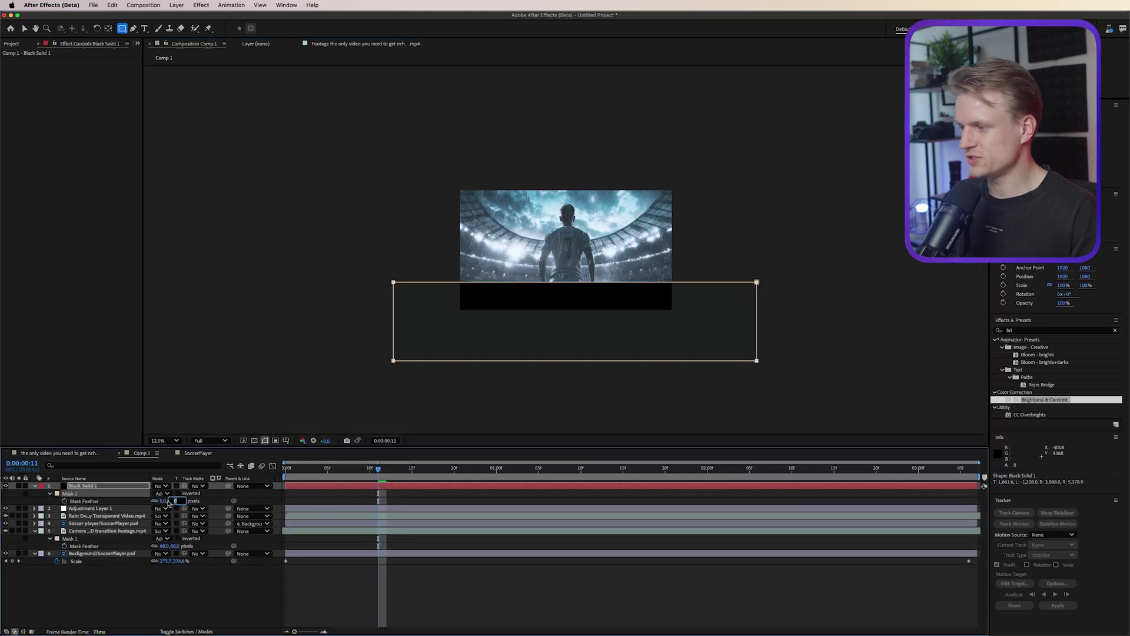
pyautogui.write('5')
pyautogui.write('00')
pyautogui.press('Return')
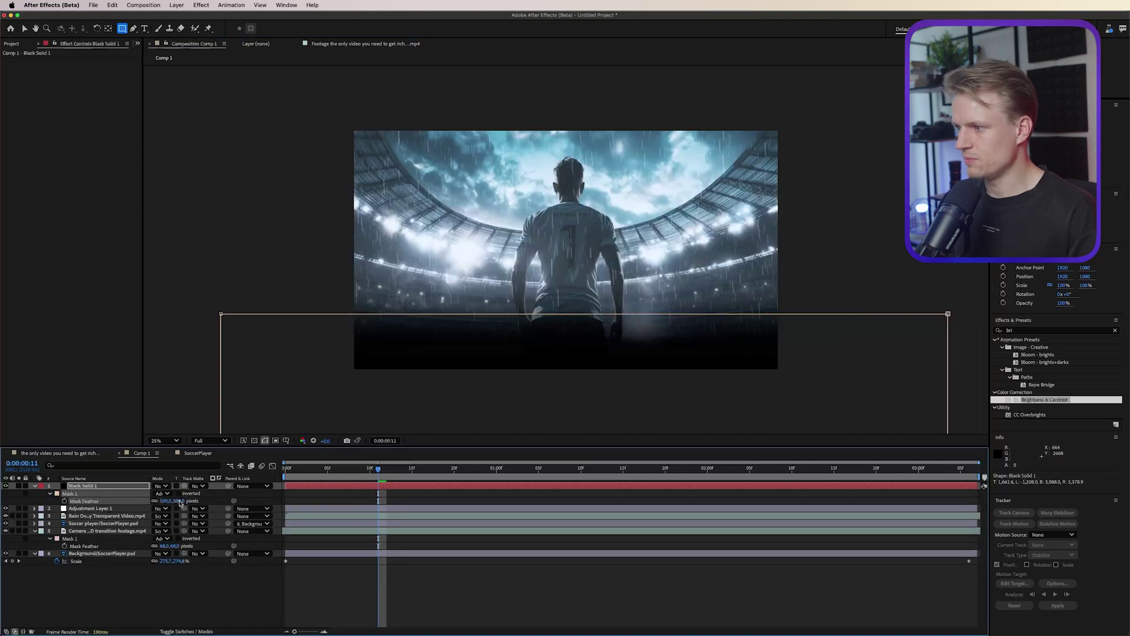
pyautogui.click(179, 501)
pyautogui.write('11000')
pyautogui.press('Return')
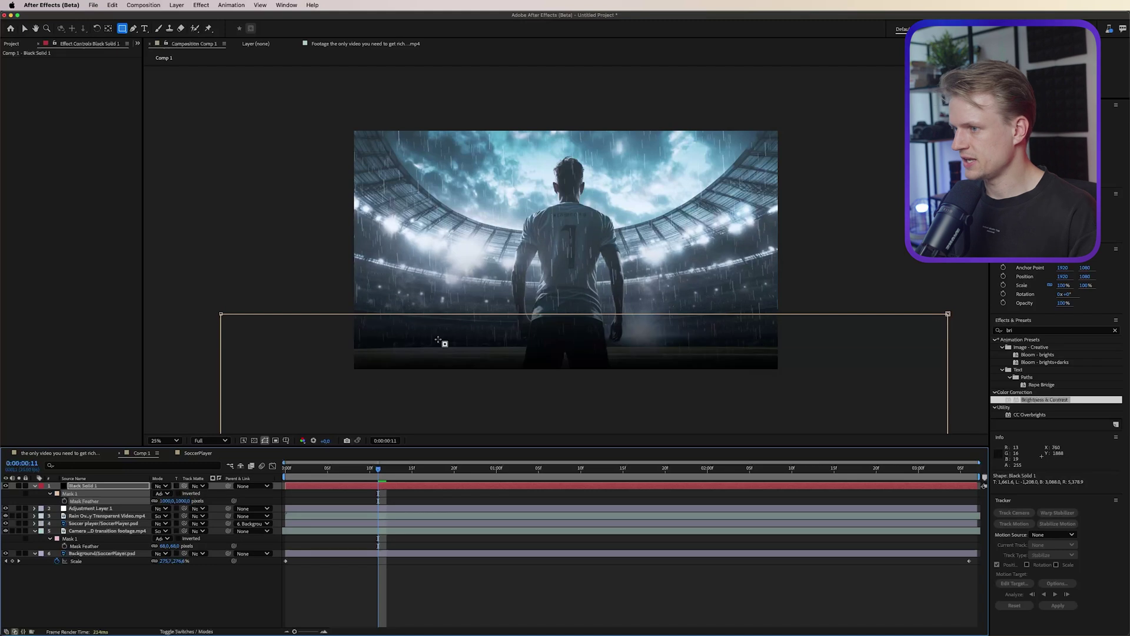
pyautogui.click(430, 614)
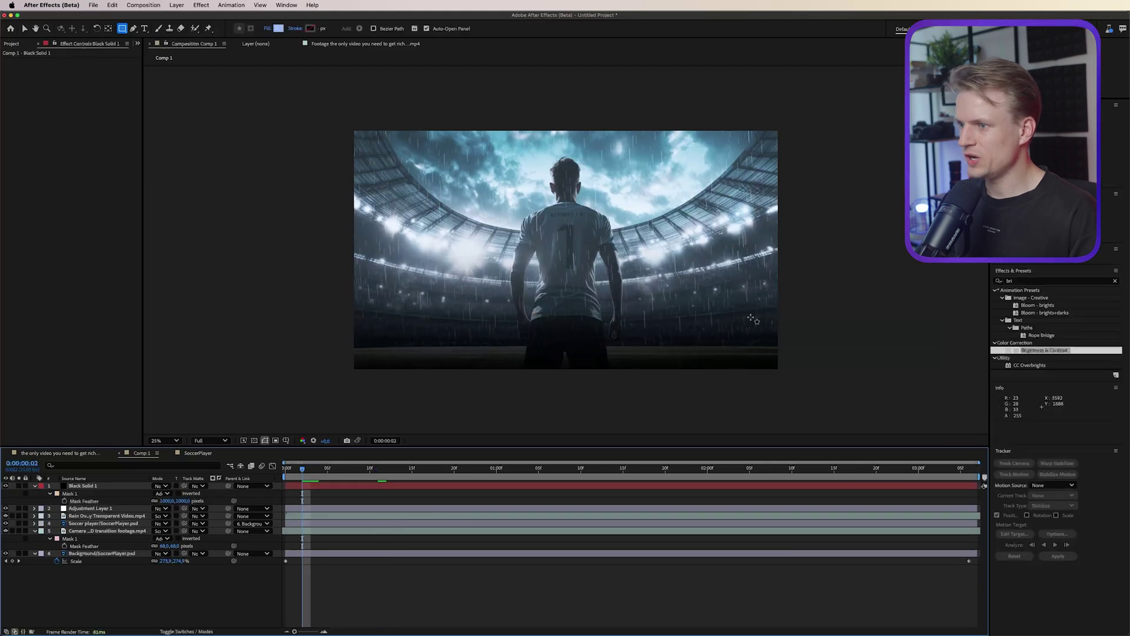
# - Keyframe the black solid's Opacity to fade in from 0% at the first frame to 100% at 0:00:00:22
pyautogui.press('v')
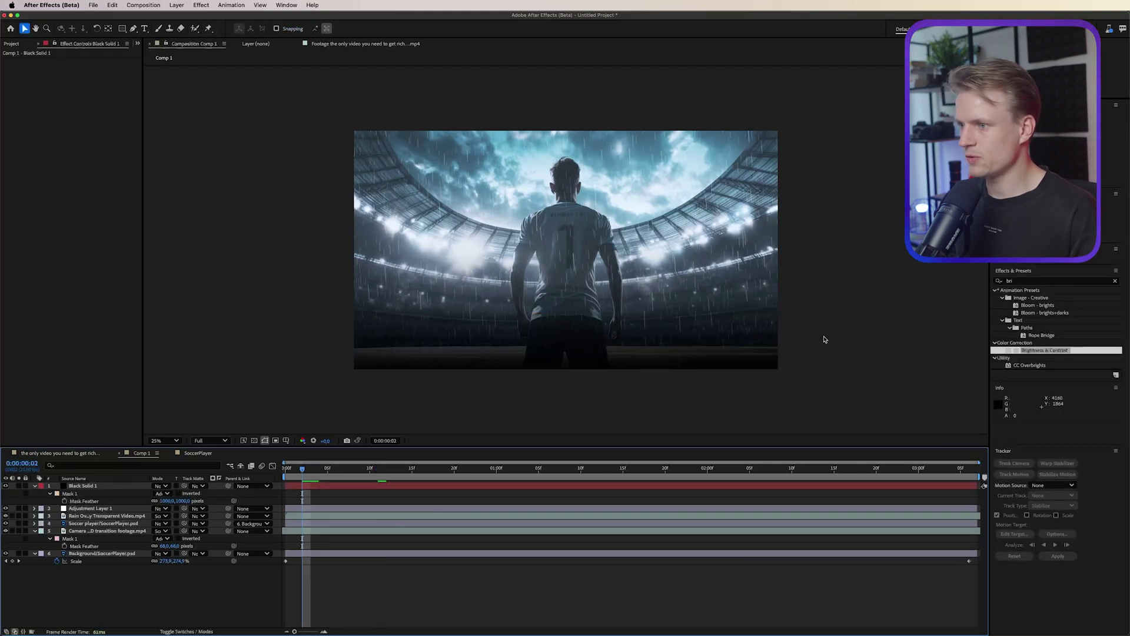
pyautogui.press('Home')
pyautogui.click(89, 488)
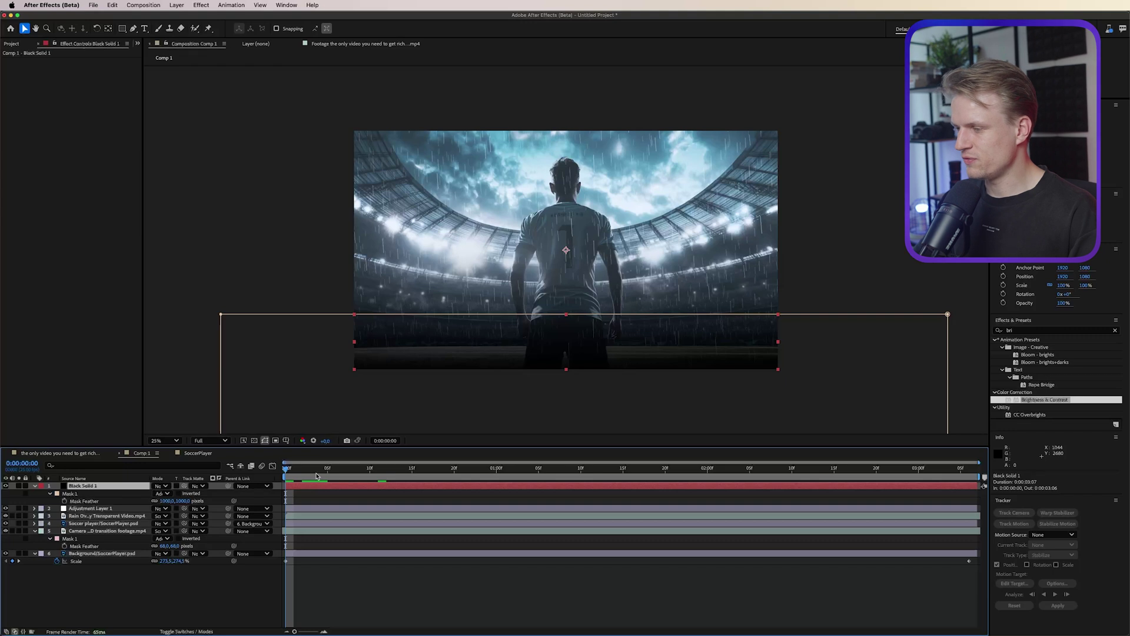
pyautogui.press('t')
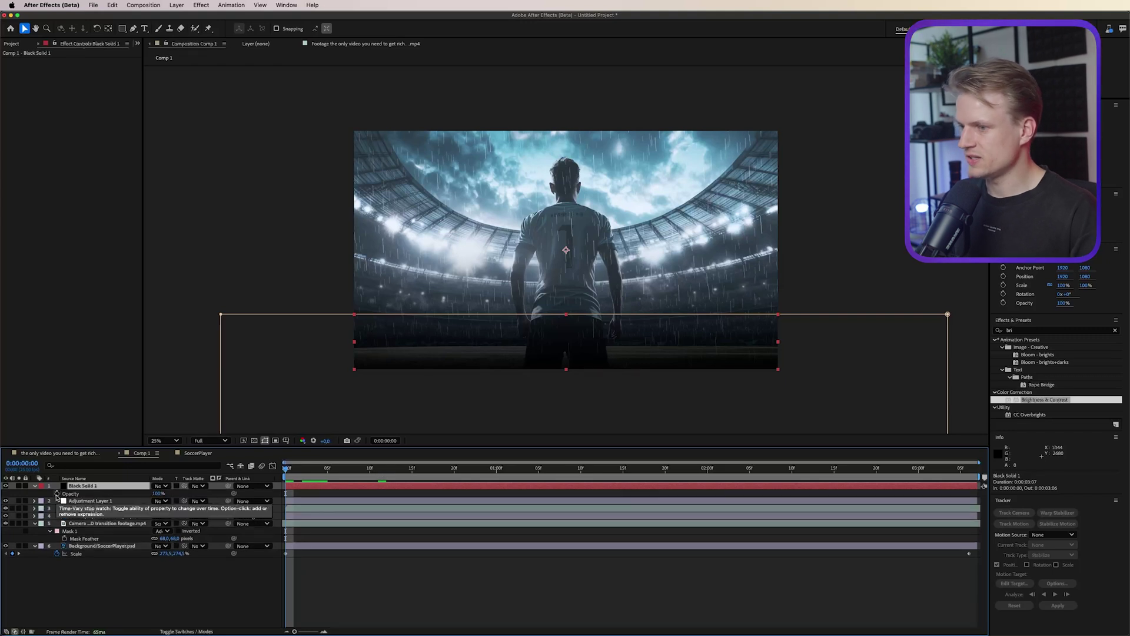
pyautogui.click(57, 494)
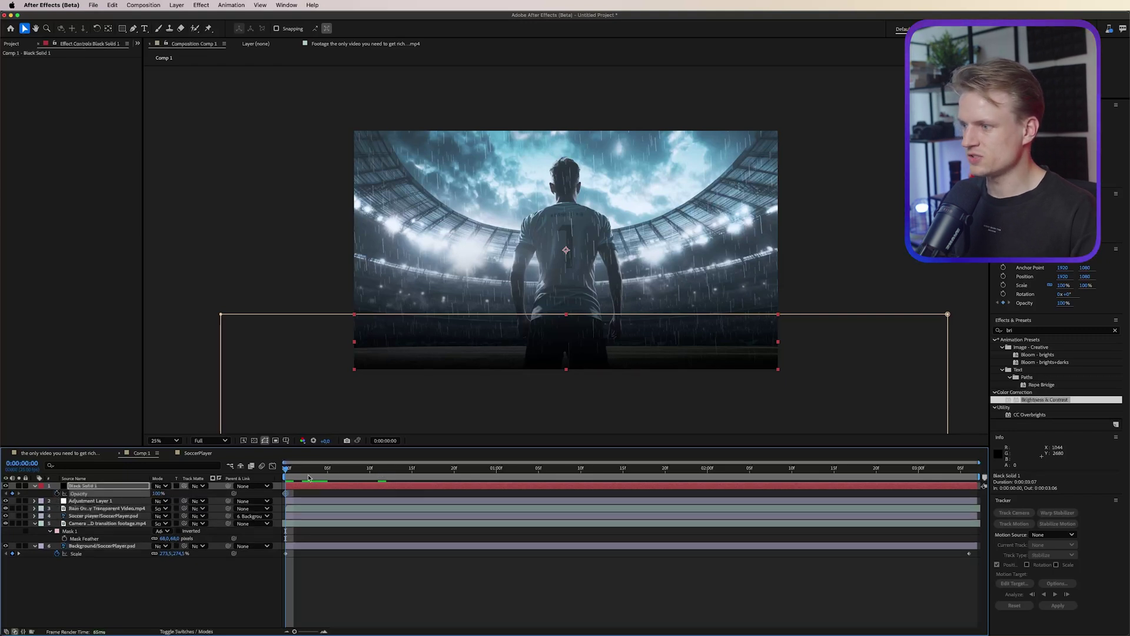
pyautogui.moveTo(464, 496); pyautogui.dragTo(472, 496)
pyautogui.click(157, 493)
pyautogui.write('0')
pyautogui.press('Return')
pyautogui.moveTo(300, 473); pyautogui.dragTo(462, 474)
pyautogui.click(538, 411)
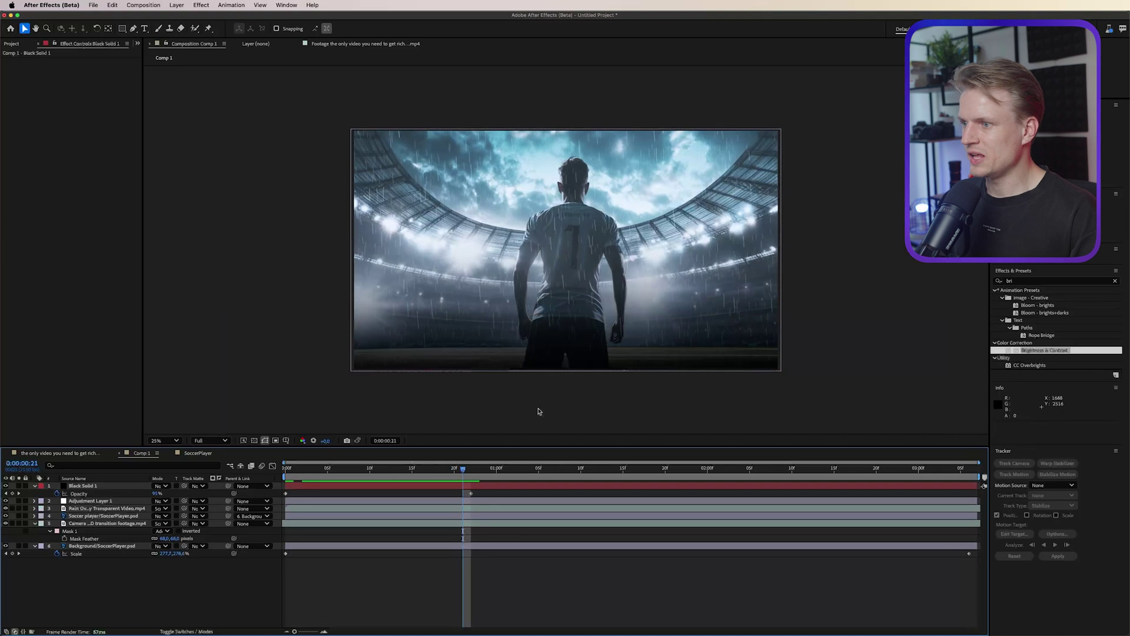
# - Choose the Pen tool and set its fill to None and its stroke to a solid color
pyautogui.click(134, 29)
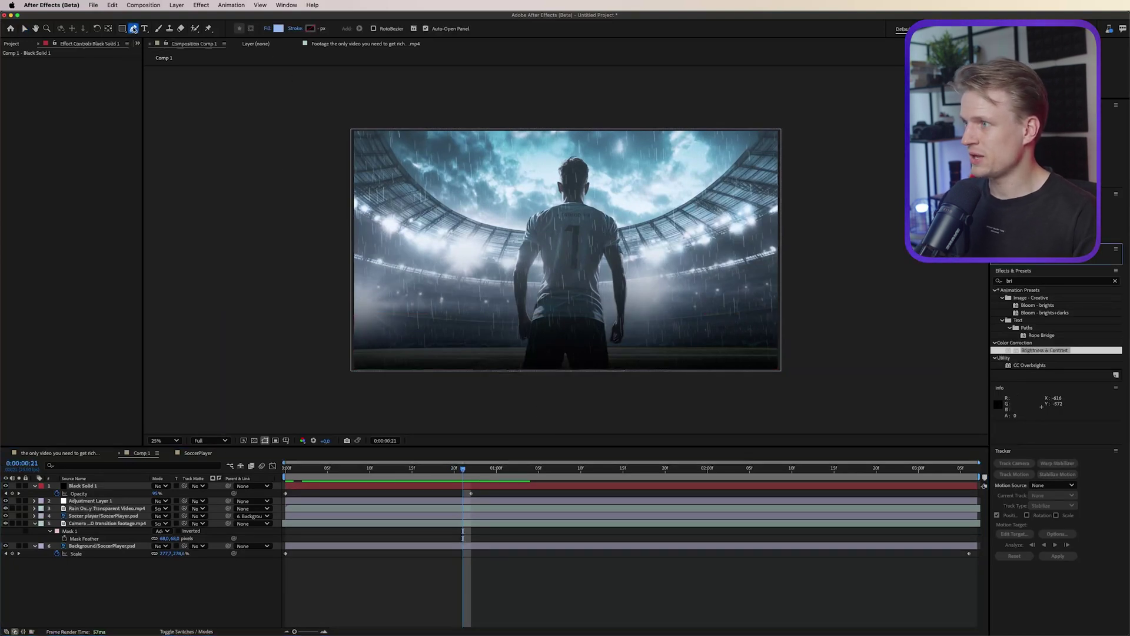
pyautogui.click(268, 28)
pyautogui.click(519, 308)
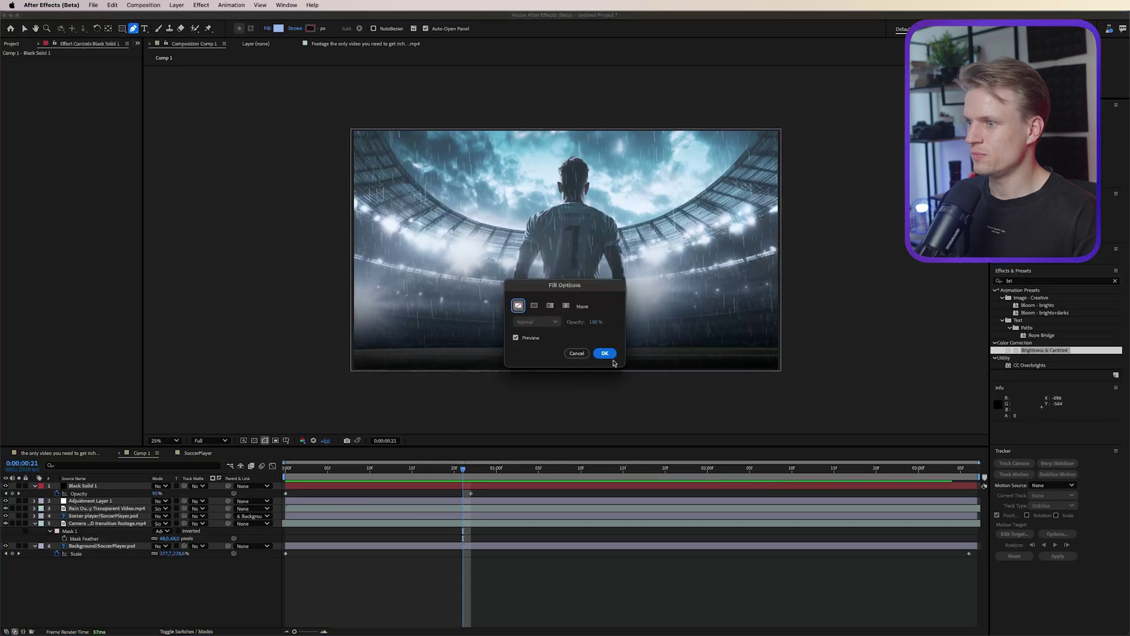
pyautogui.click(605, 353)
pyautogui.click(296, 29)
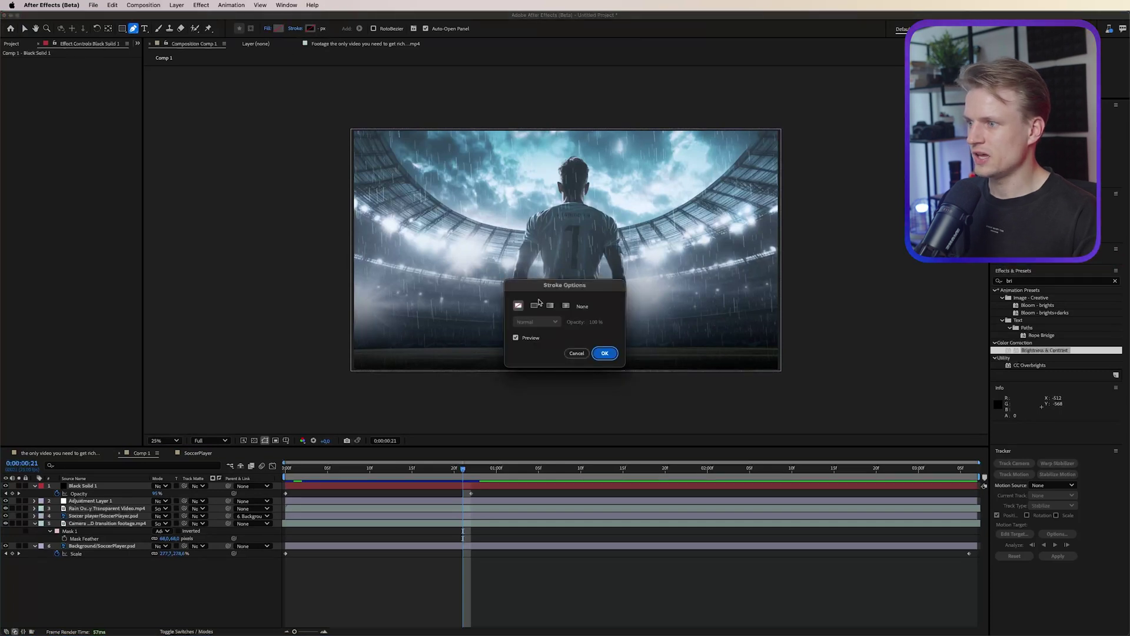
pyautogui.click(596, 354)
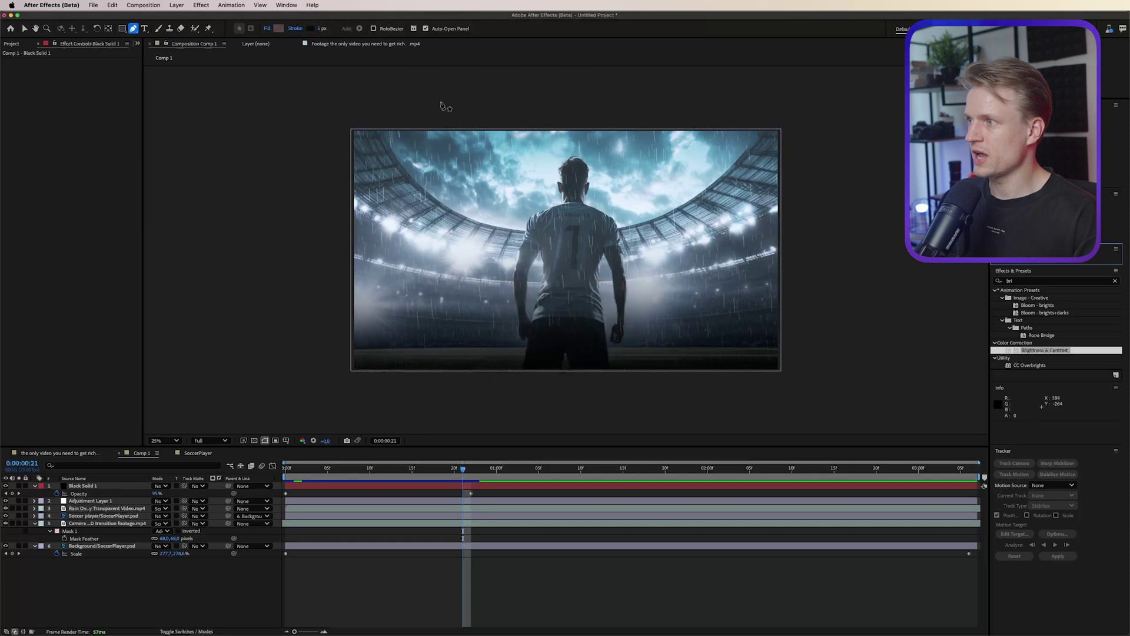
# - Change the shape stroke color to a very pale blue
pyautogui.click(308, 29)
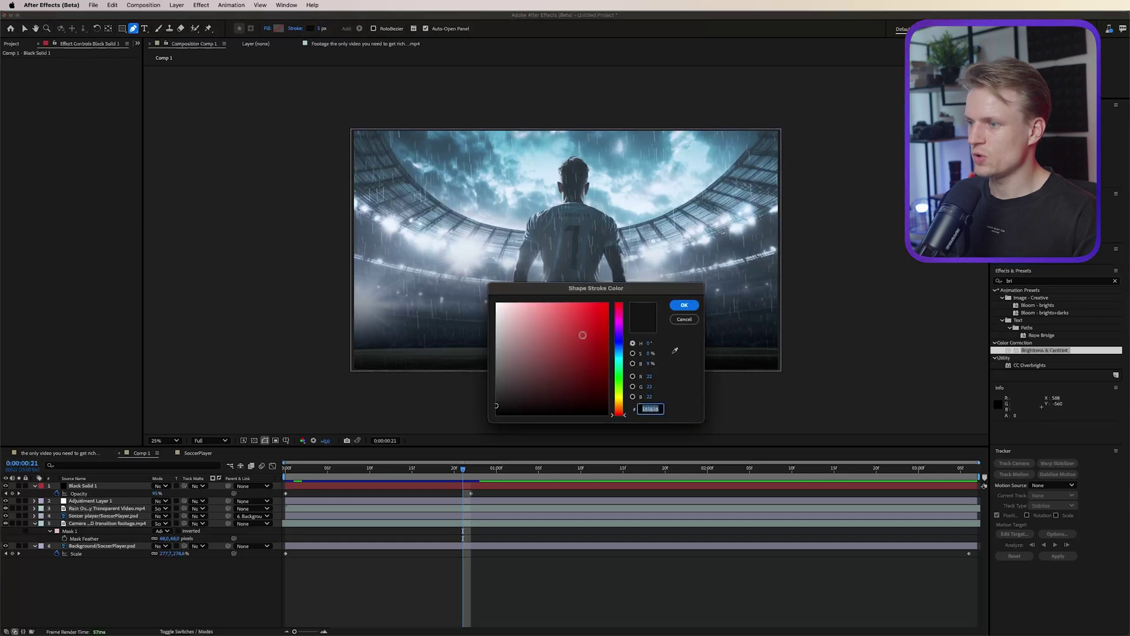
pyautogui.moveTo(496, 405)
pyautogui.mouseDown()
pyautogui.moveTo(502, 312)
pyautogui.moveTo(523, 309)
pyautogui.moveTo(514, 306)
pyautogui.mouseUp()
pyautogui.moveTo(618, 357); pyautogui.dragTo(618, 339)
pyautogui.click(684, 305)
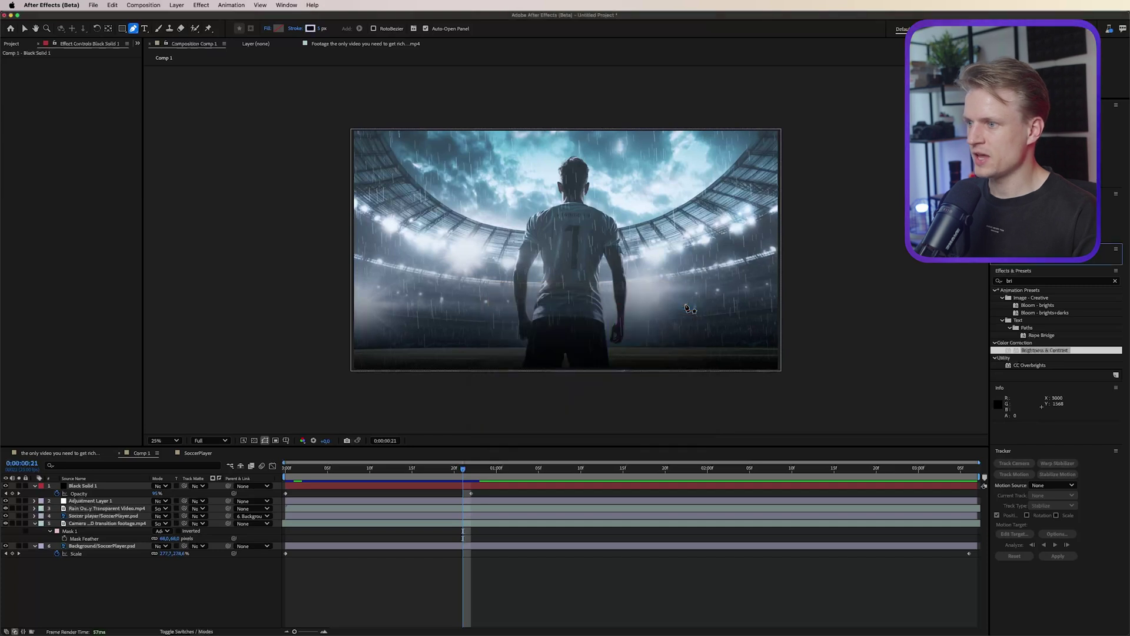
# - Draw a straight horizontal line across the player's waist and shift its layer right to an X position of 1950
pyautogui.click(427, 316)
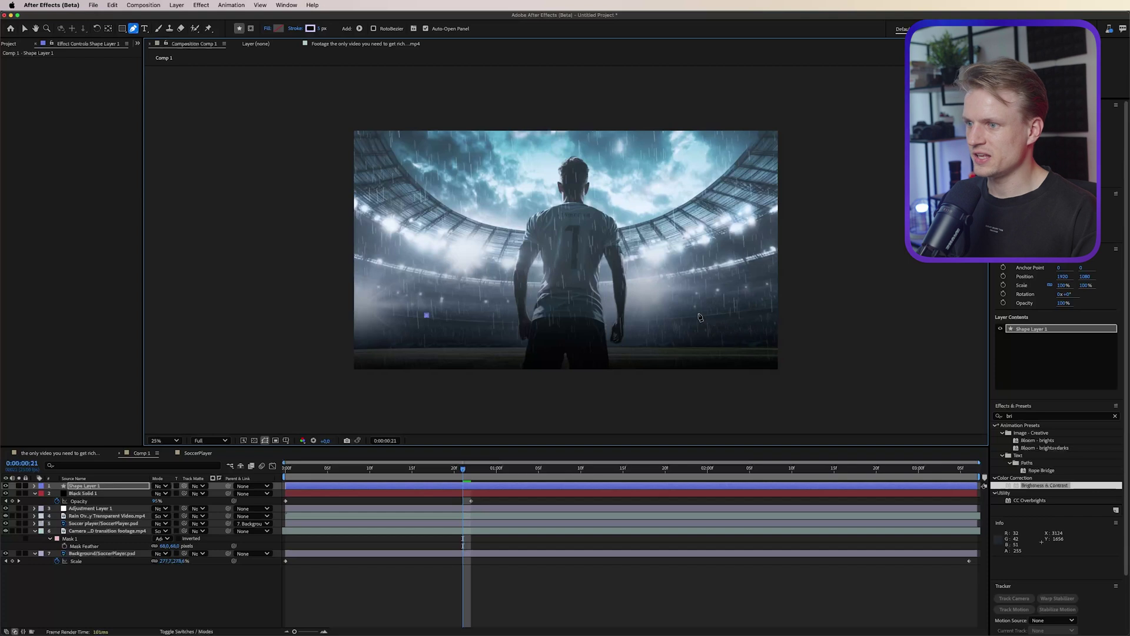
pyautogui.click(697, 316)
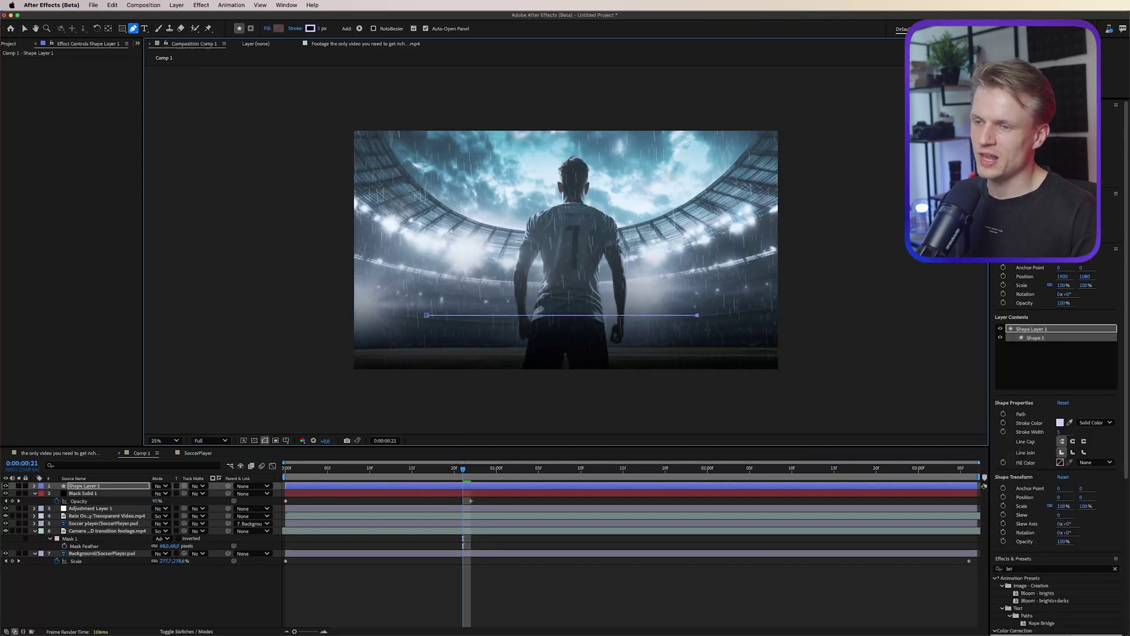
pyautogui.hotkey('shift', 'Right')
pyautogui.hotkey('shift', 'Right')
pyautogui.hotkey('shift', 'Right')
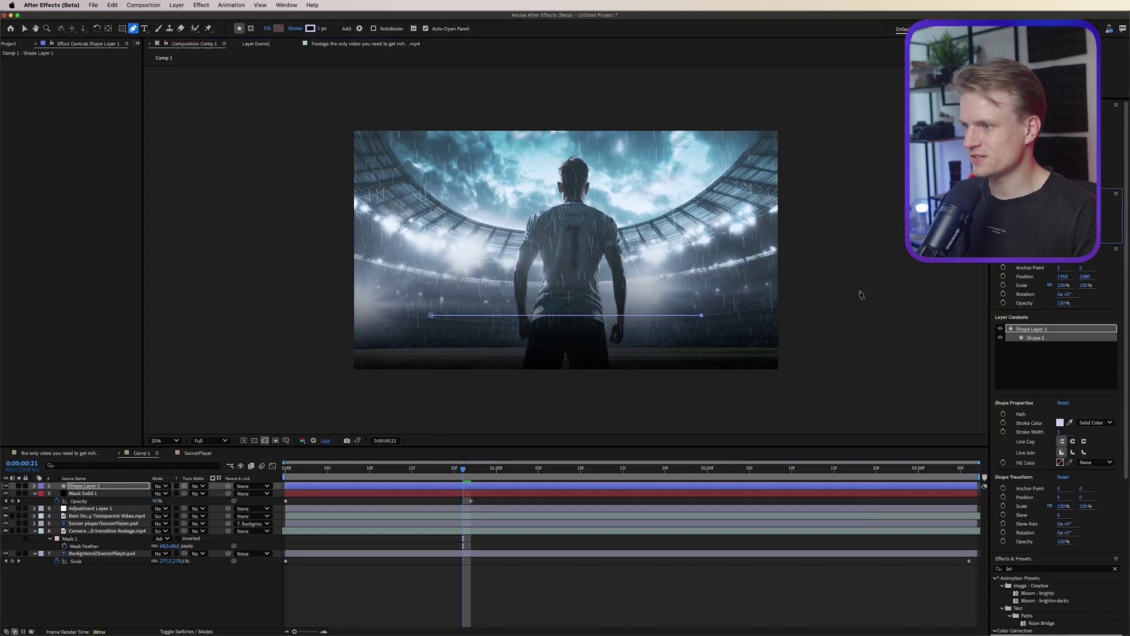
# - Increase the stroke width of the horizontal line across the player's waist
pyautogui.scroll(2, 582, 333)
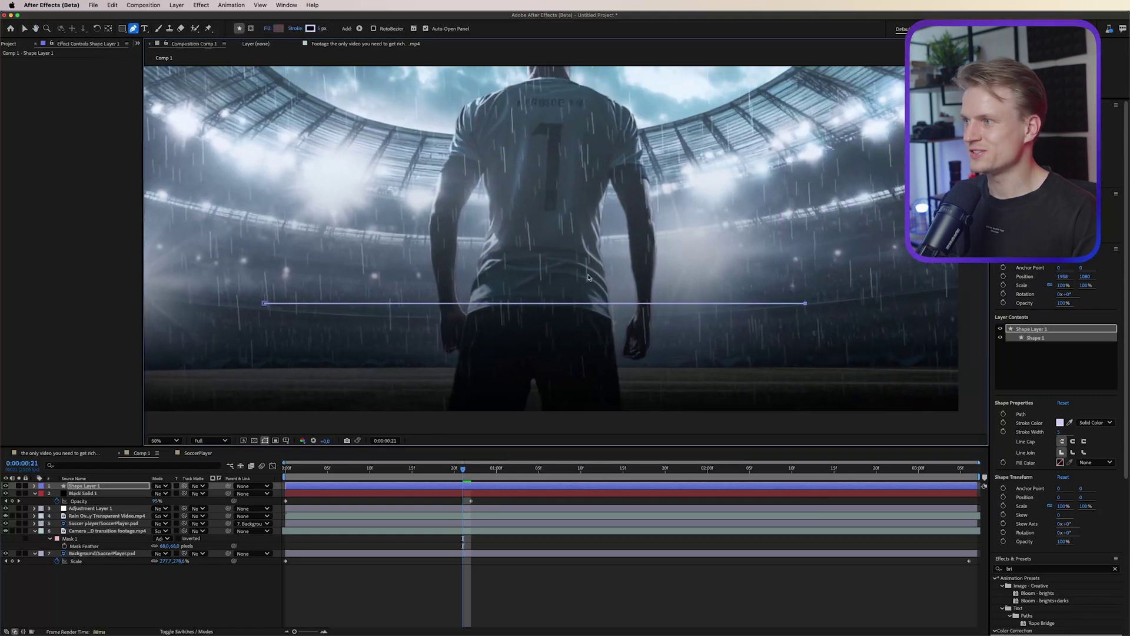
pyautogui.click(319, 30)
pyautogui.press('Return')
pyautogui.click(482, 591)
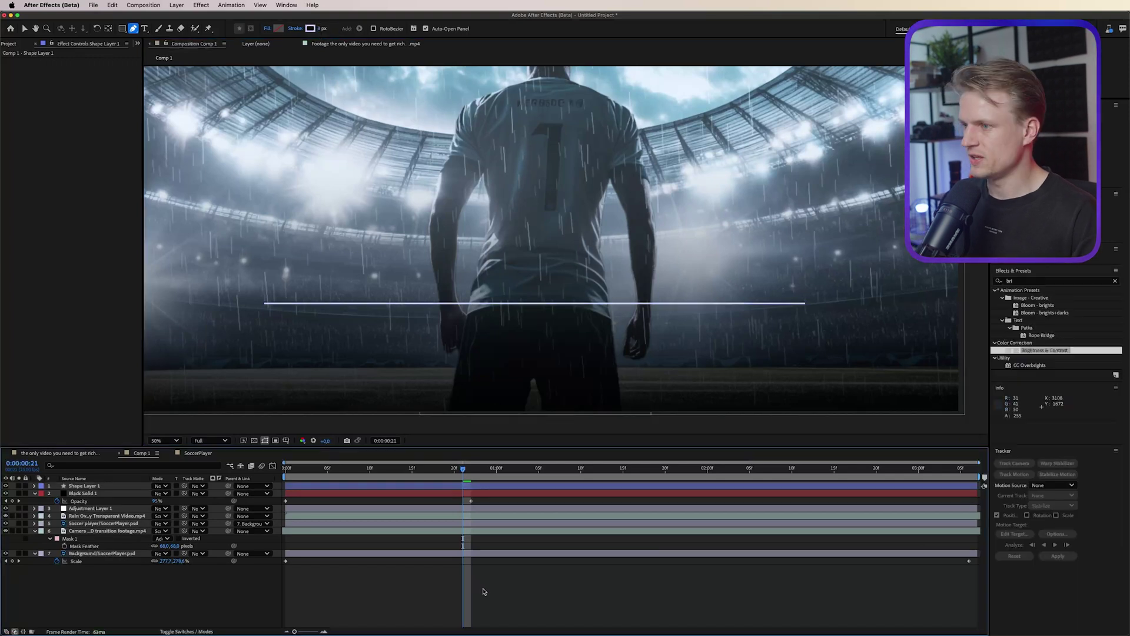
# - Find the Stylize Glow effect and apply it to the line's shape layer
pyautogui.click(117, 486)
pyautogui.click(1058, 569)
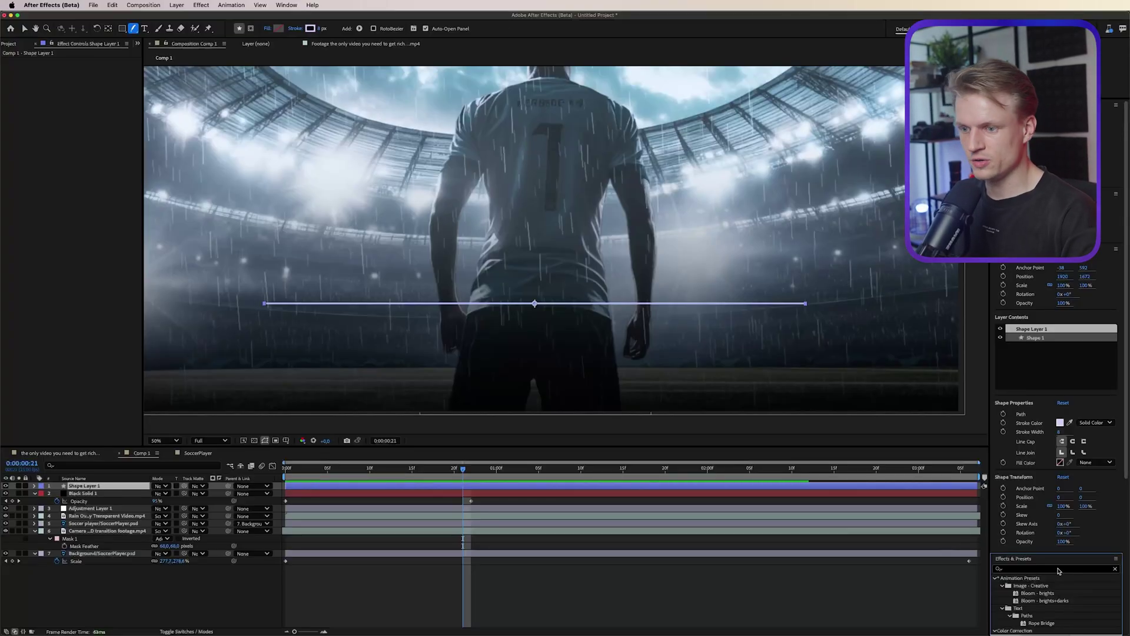
pyautogui.write('glow')
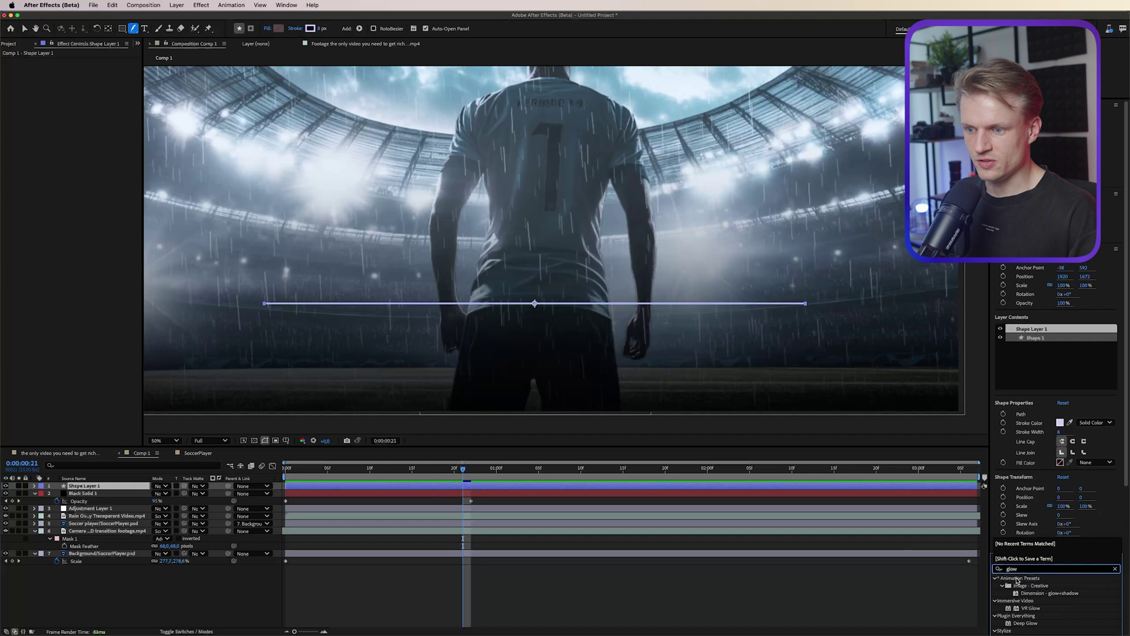
pyautogui.scroll(-5, 1016, 580)
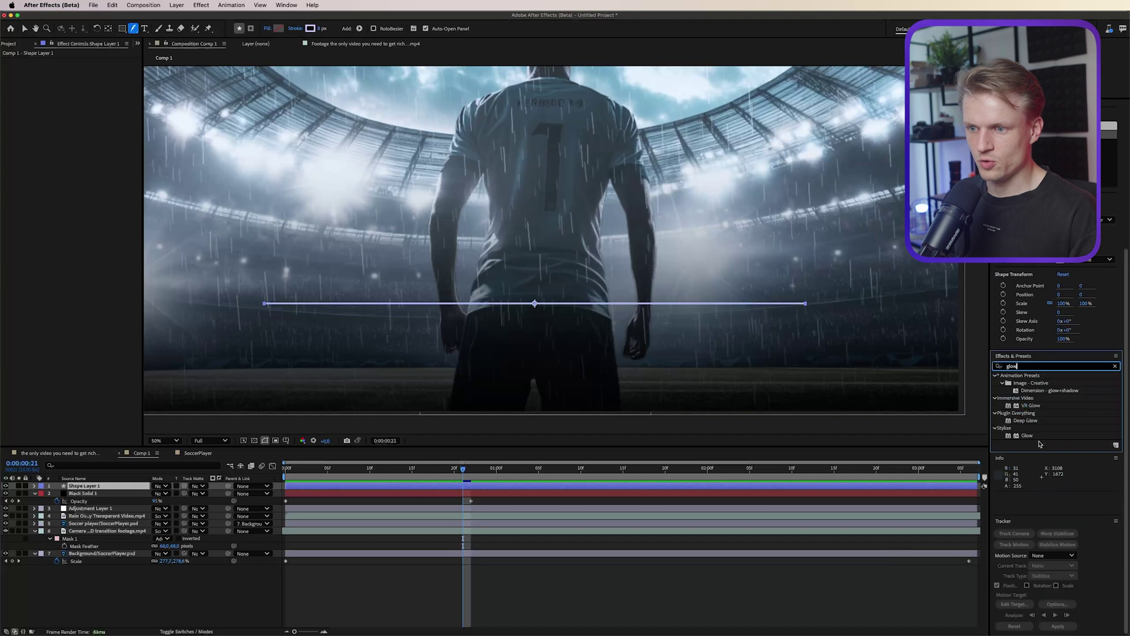
pyautogui.doubleClick(1027, 436)
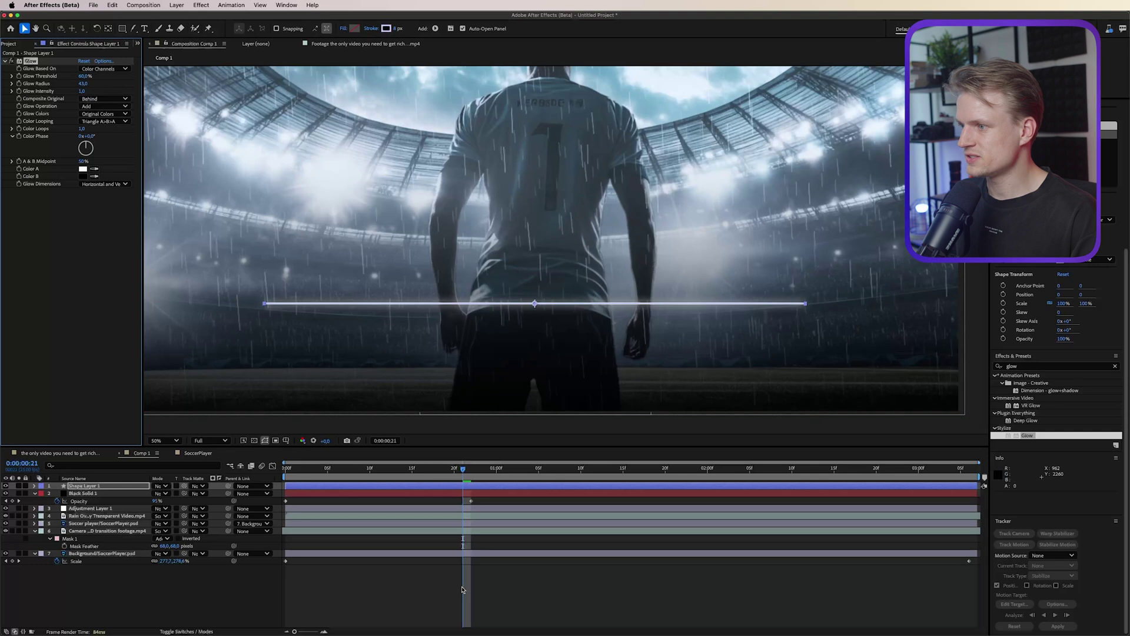
# - Set the line's Glow Colors to A & B Colors and the A & B Midpoint to 100%
pyautogui.click(84, 486)
pyautogui.click(83, 115)
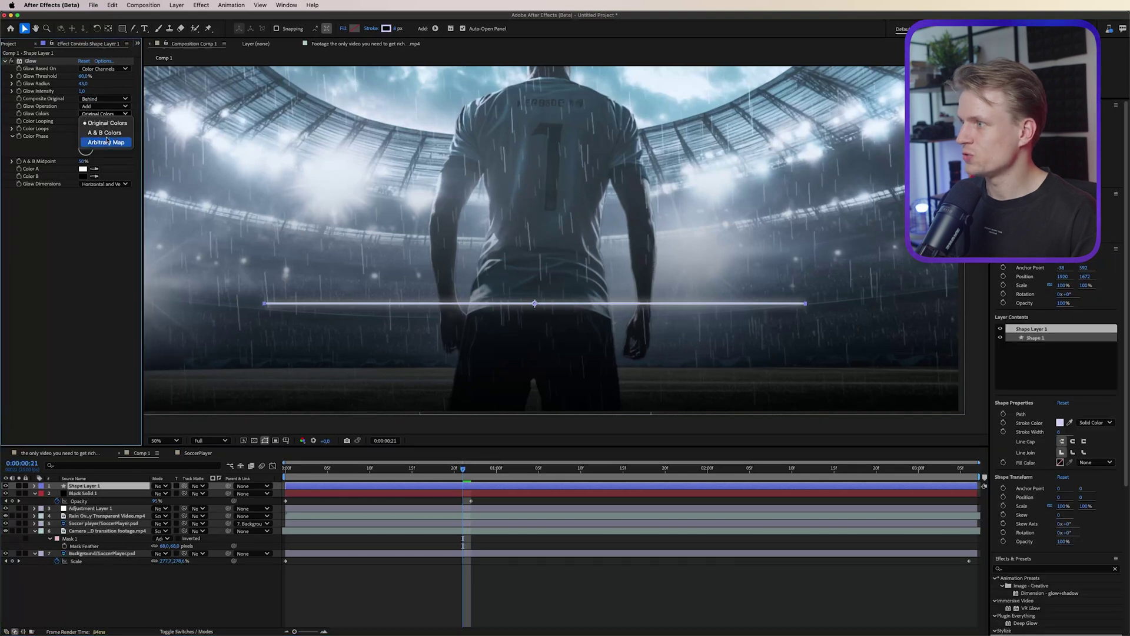
pyautogui.click(104, 135)
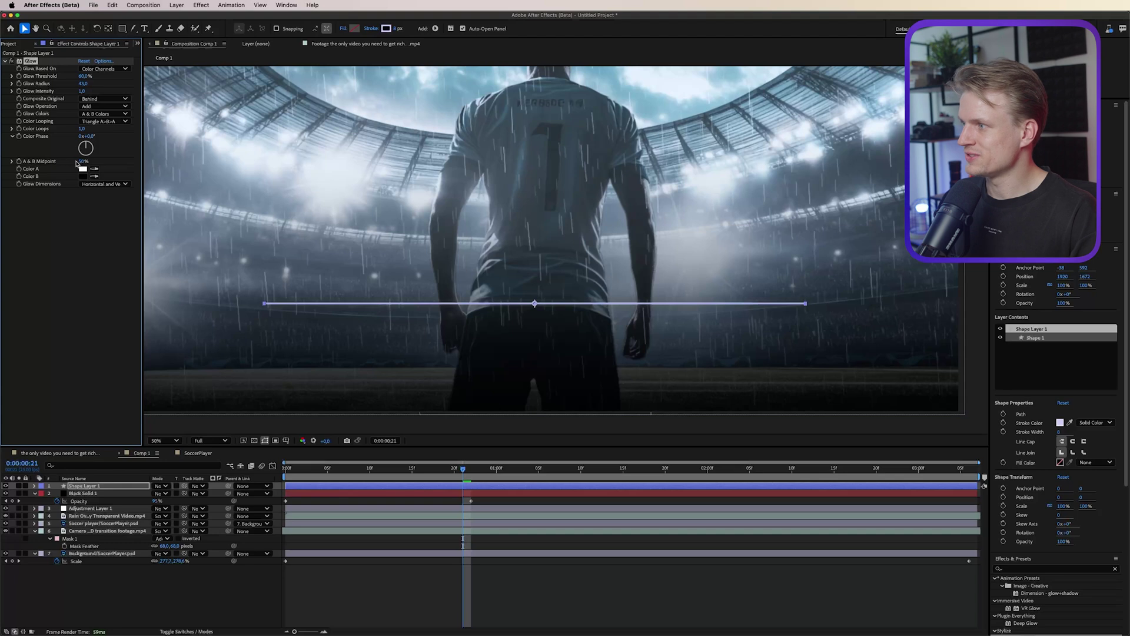
pyautogui.moveTo(109, 162); pyautogui.dragTo(170, 162)
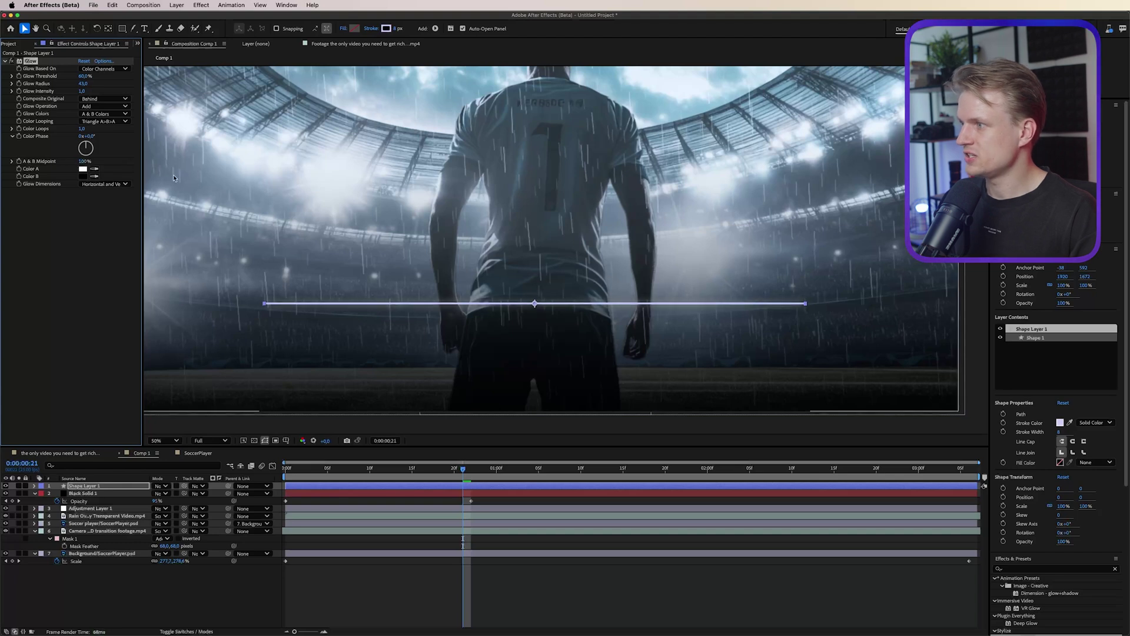
# - Change the Glow's Color A to the light violet-blue 867FFF
pyautogui.click(82, 168)
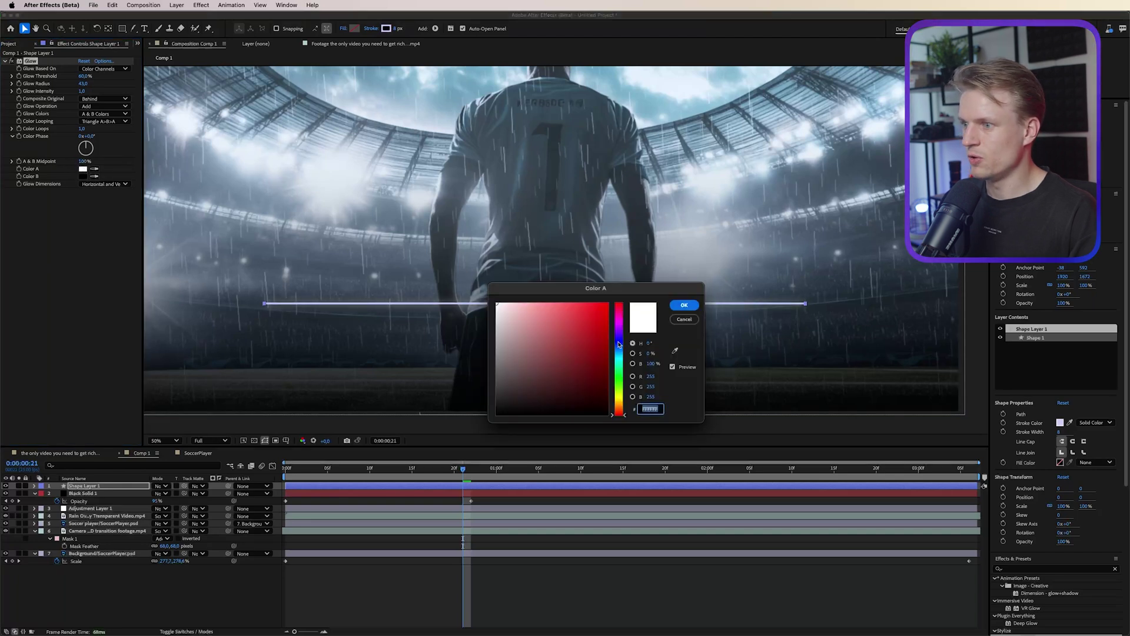
pyautogui.moveTo(618, 345); pyautogui.dragTo(619, 339)
pyautogui.click(552, 311)
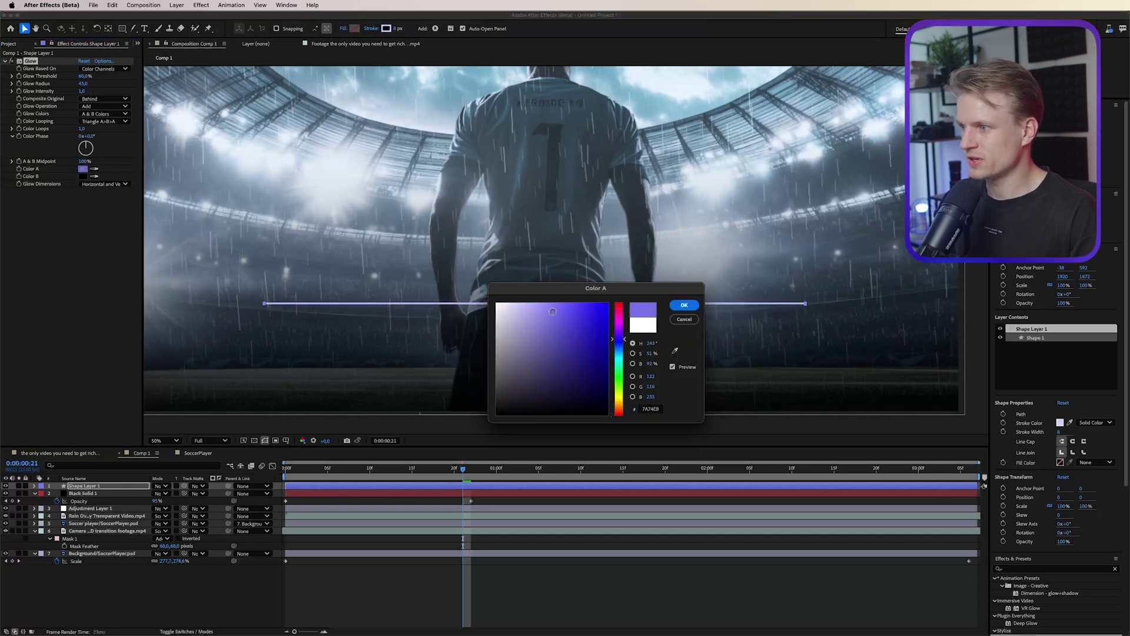
pyautogui.click(683, 305)
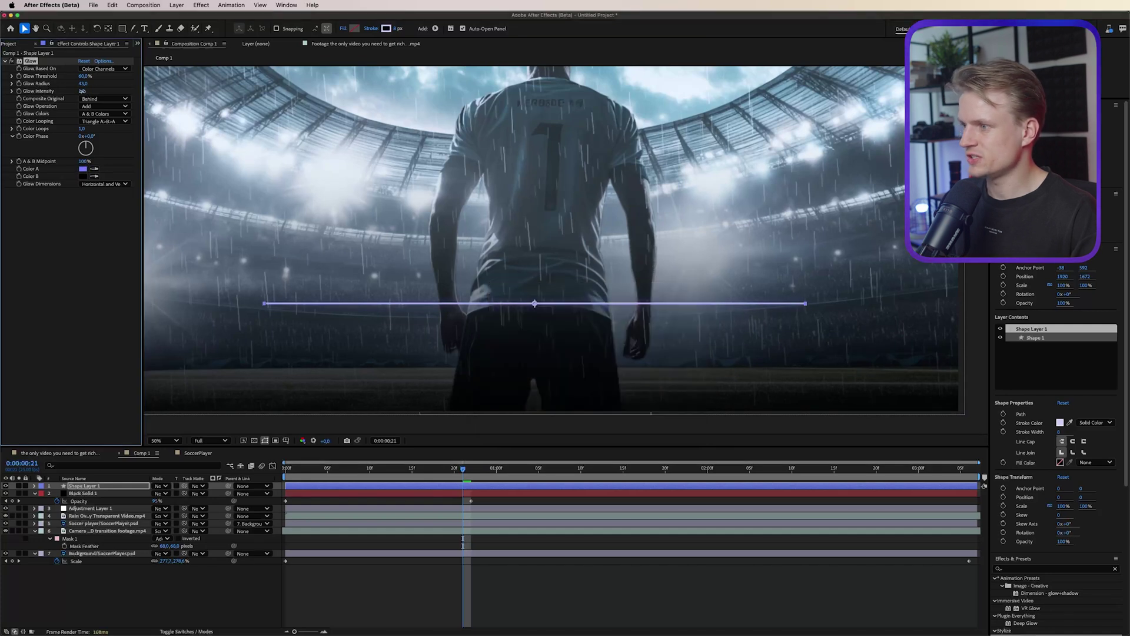
# - Try a stronger, wider glow on the line with a Glow Radius of 118 and an Intensity of about 19
pyautogui.moveTo(82, 93); pyautogui.dragTo(471, 92)
pyautogui.scroll(1, 482, 266)
pyautogui.moveTo(402, 337); pyautogui.dragTo(786, 288)
pyautogui.scroll(1, 787, 288)
pyautogui.moveTo(282, 324); pyautogui.dragTo(347, 222)
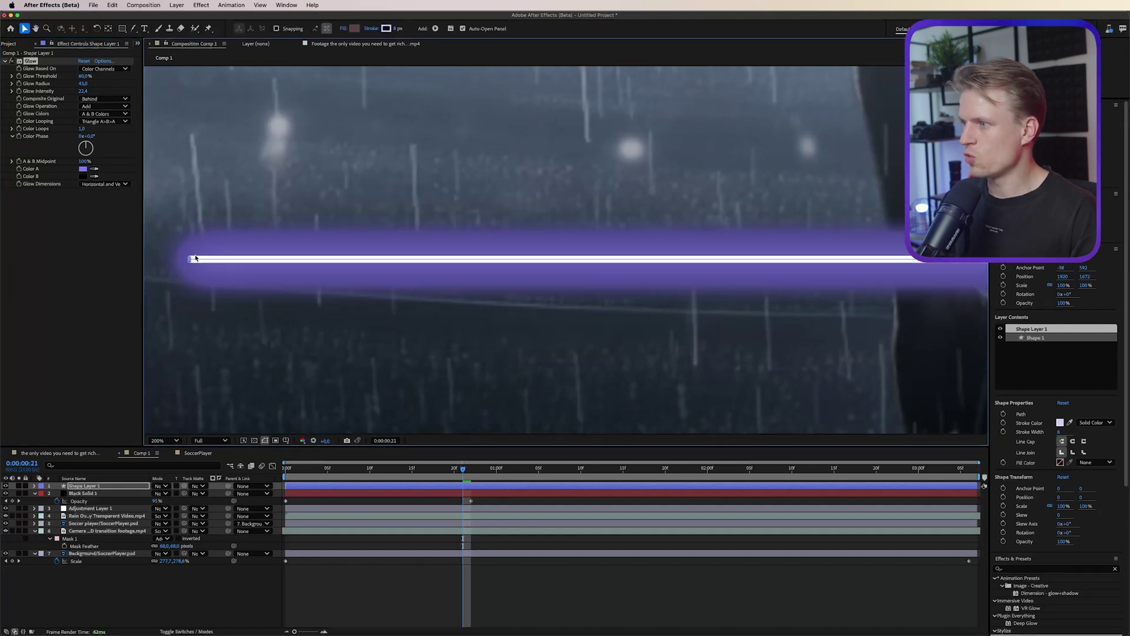
pyautogui.moveTo(83, 83); pyautogui.dragTo(112, 81)
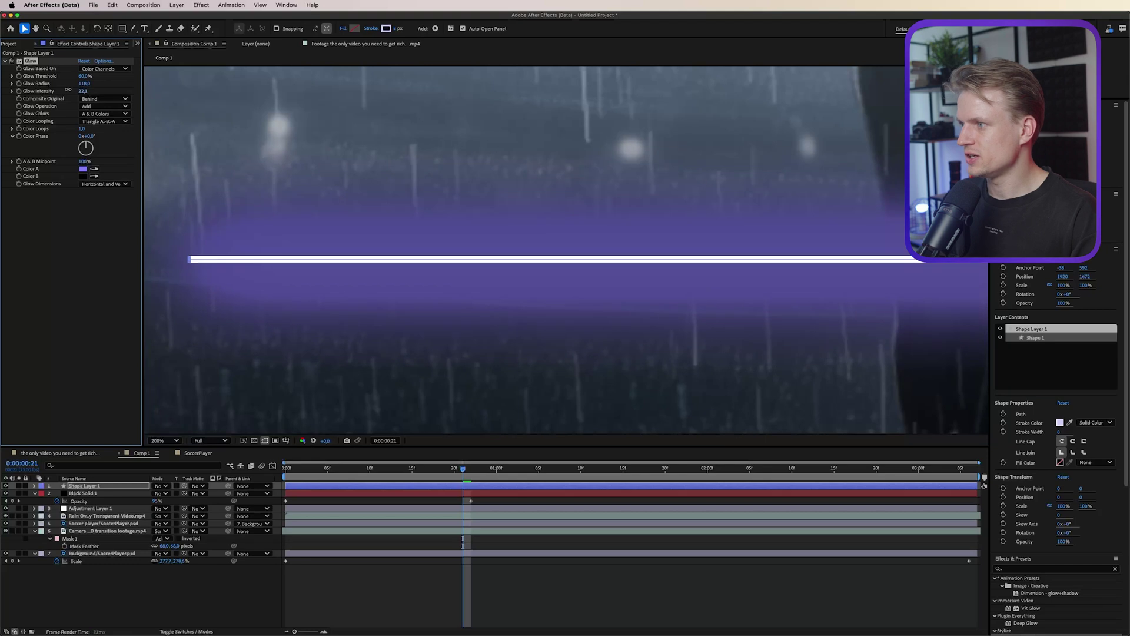
pyautogui.moveTo(83, 91); pyautogui.dragTo(71, 91)
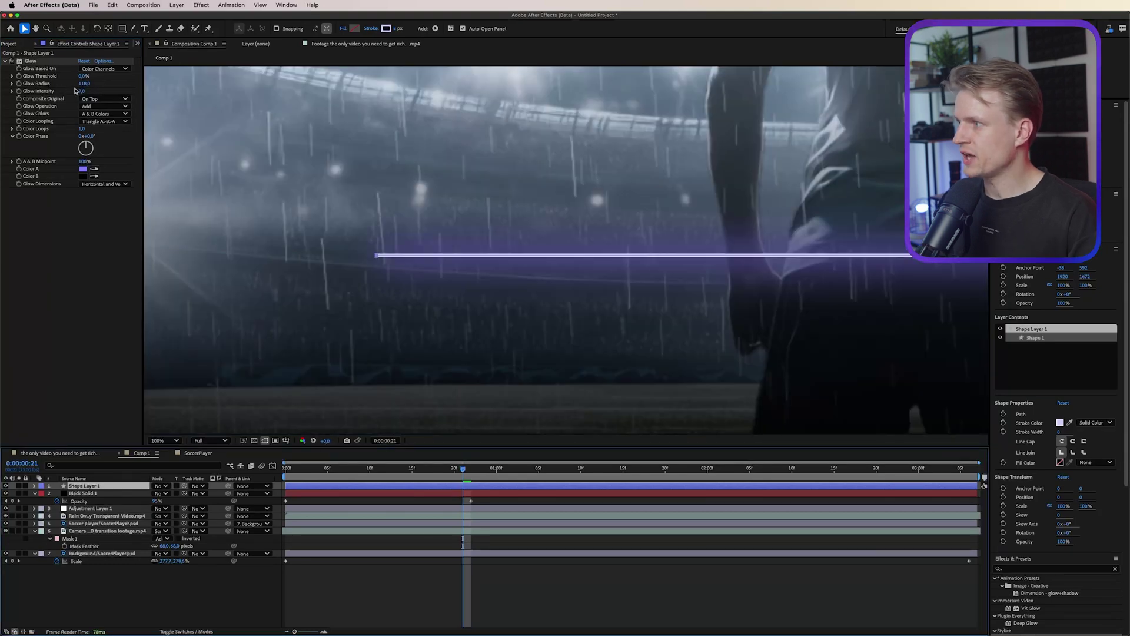
# - Set the Glow to Threshold 0%, Radius 100 and Intensity 7, with Composite Original On Top
pyautogui.click(86, 83)
pyautogui.write('100')
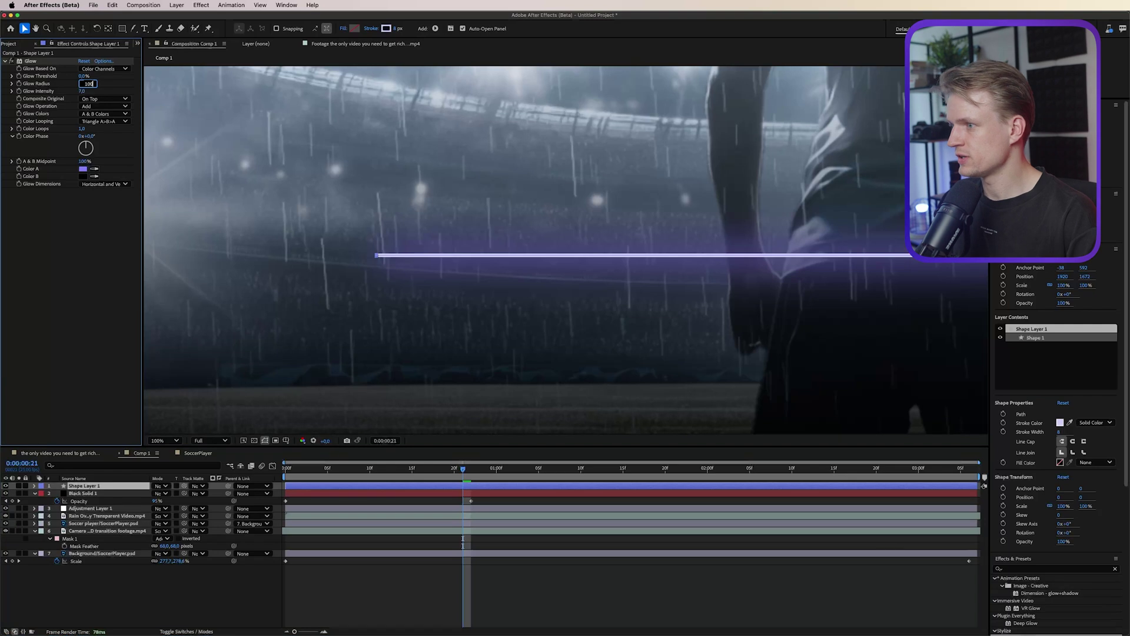
pyautogui.press('Return')
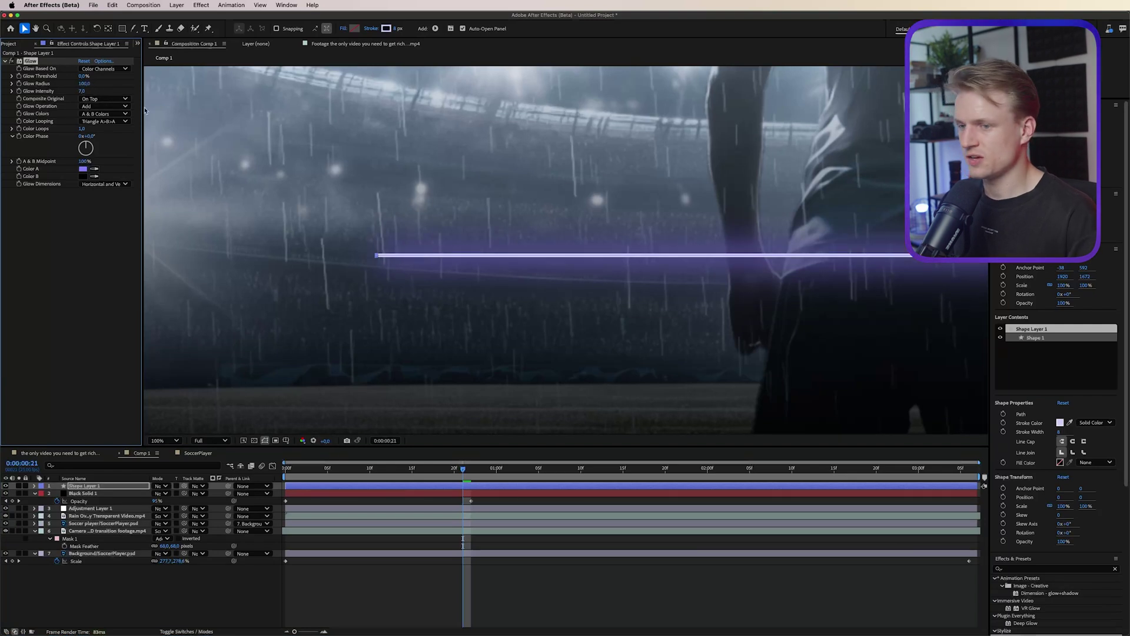
# - Apply Gaussian Blur to the line layer and place it above the Glow effect
pyautogui.click(1035, 569)
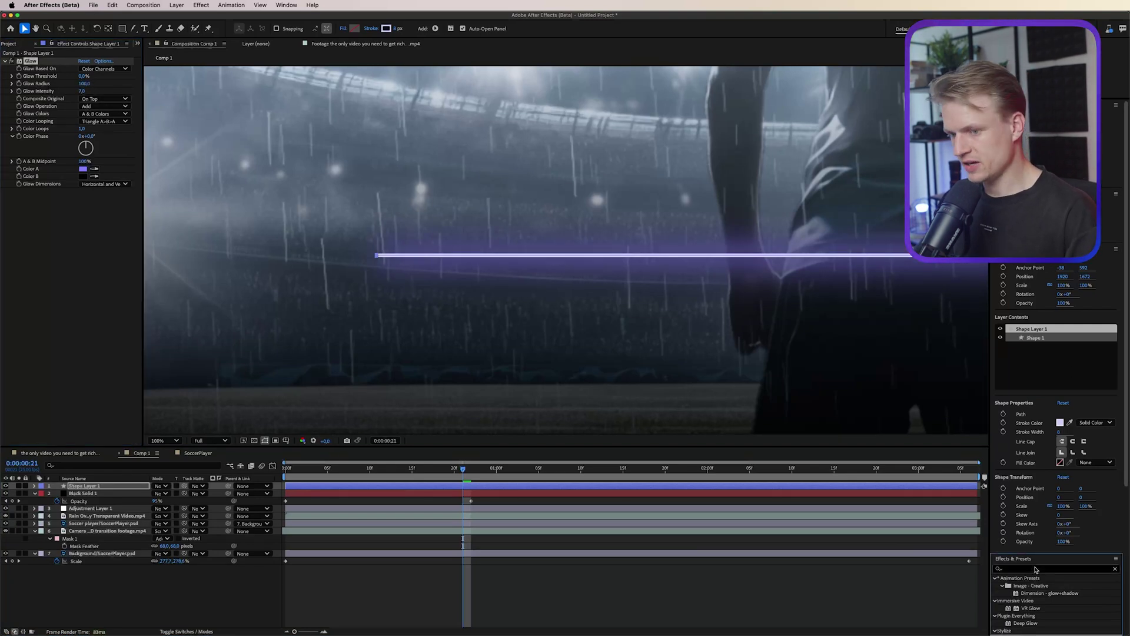
pyautogui.press('g')
pyautogui.click(1035, 569)
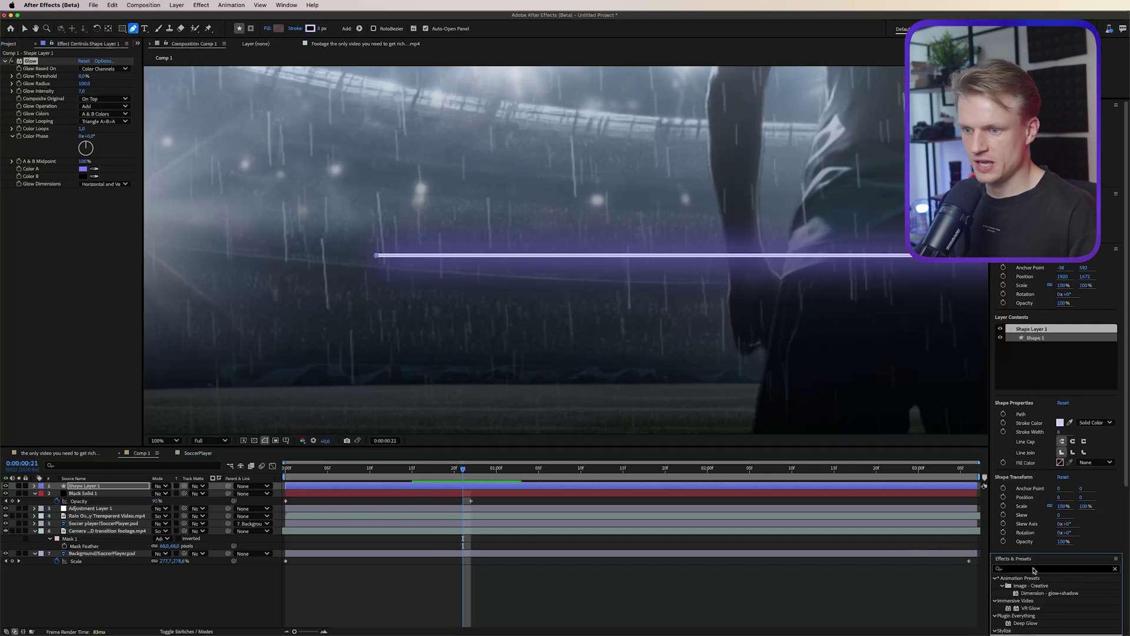
pyautogui.write('gaus')
pyautogui.moveTo(1036, 585); pyautogui.dragTo(37, 193)
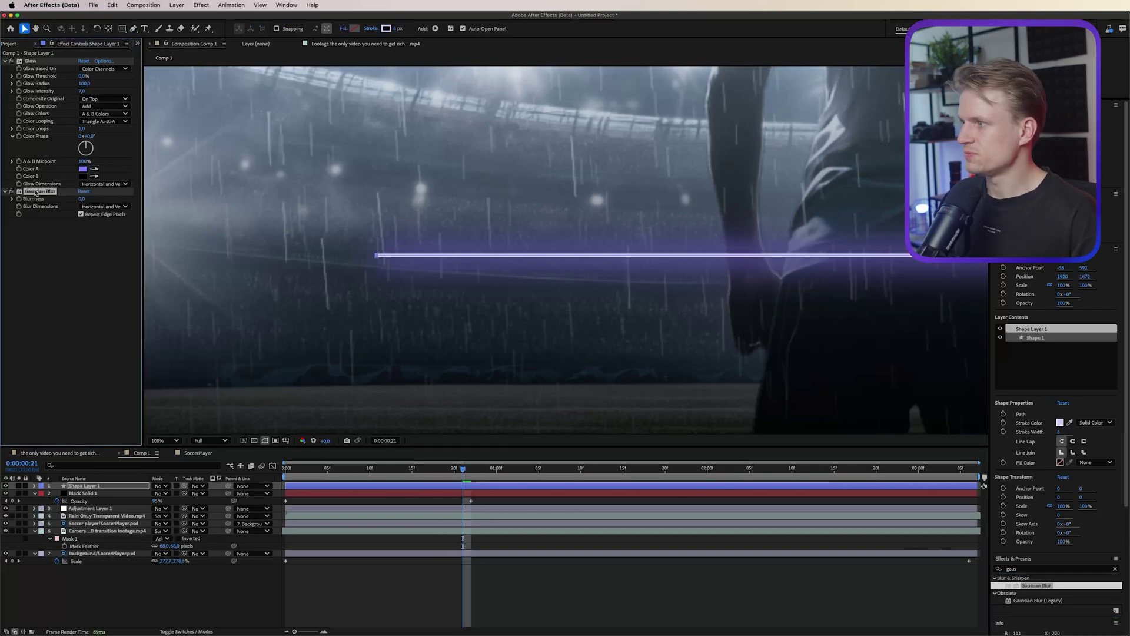
pyautogui.moveTo(33, 61); pyautogui.dragTo(112, 70)
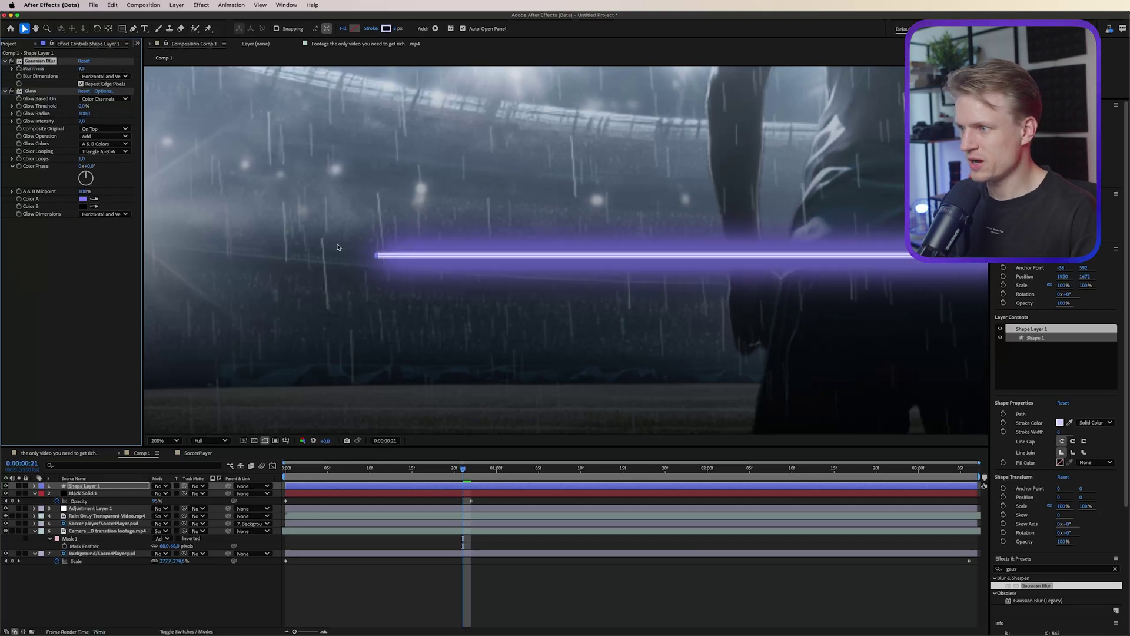
# - Set the line's Gaussian Blur Blurriness to 8, checking the softness at the line's end
pyautogui.scroll(1, 337, 247)
pyautogui.moveTo(312, 257); pyautogui.dragTo(454, 265)
pyautogui.scroll(1, 315, 280)
pyautogui.moveTo(316, 280); pyautogui.dragTo(625, 282)
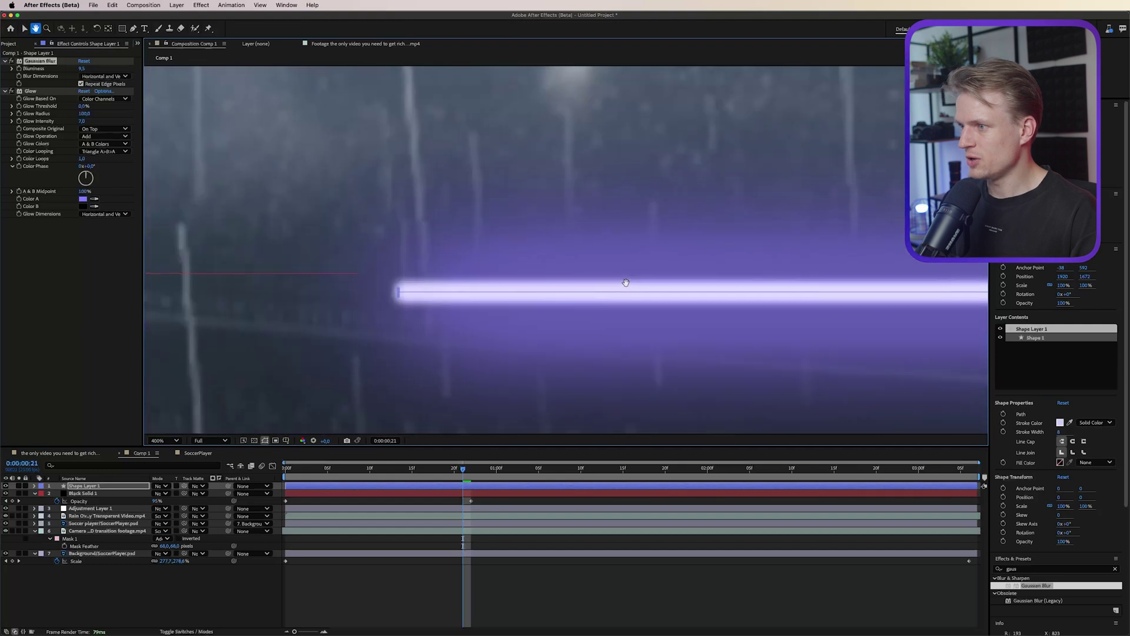
pyautogui.press('v')
pyautogui.moveTo(80, 69); pyautogui.dragTo(83, 69)
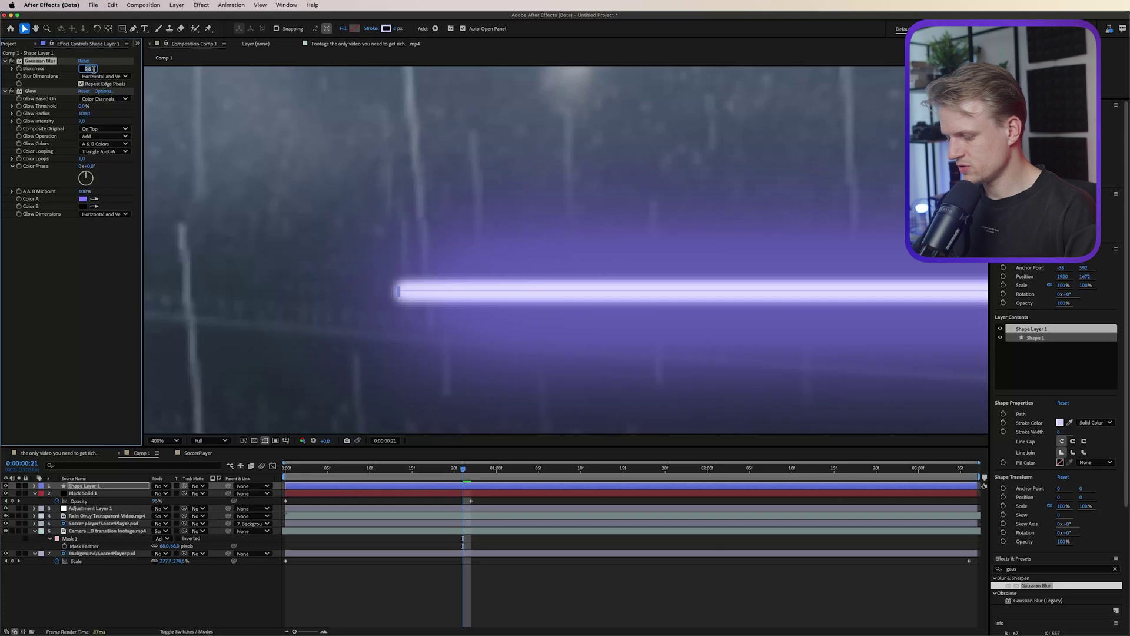
pyautogui.press('Return')
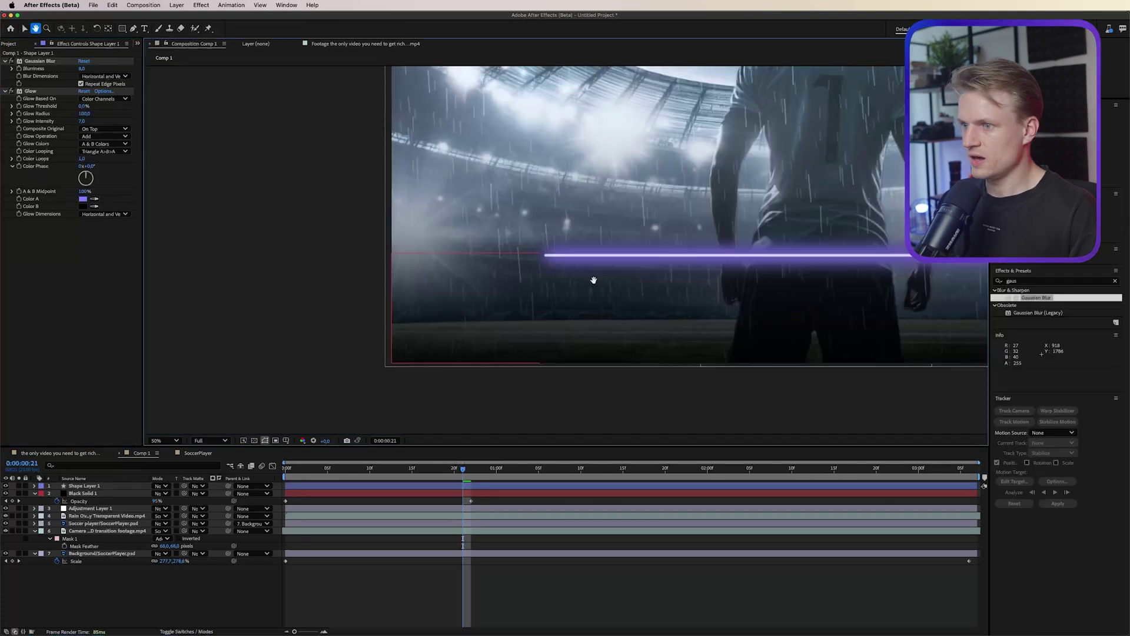
pyautogui.moveTo(593, 278); pyautogui.dragTo(384, 300)
pyautogui.press('v')
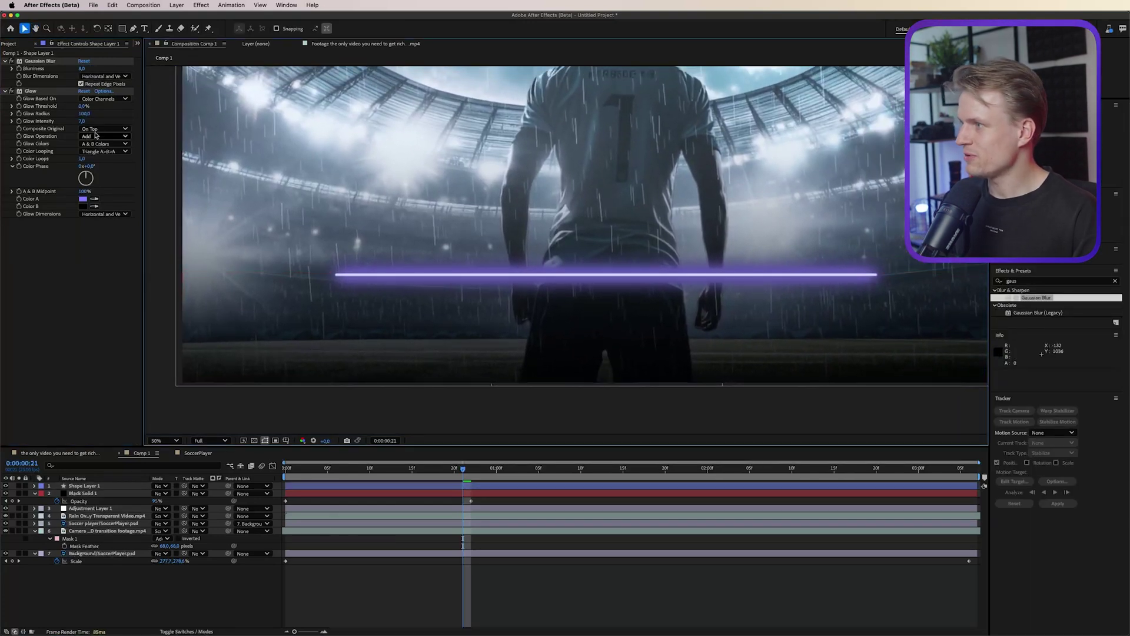
# - Set the line's Glow Intensity to 5 and deselect the layer to check the look
pyautogui.click(81, 121)
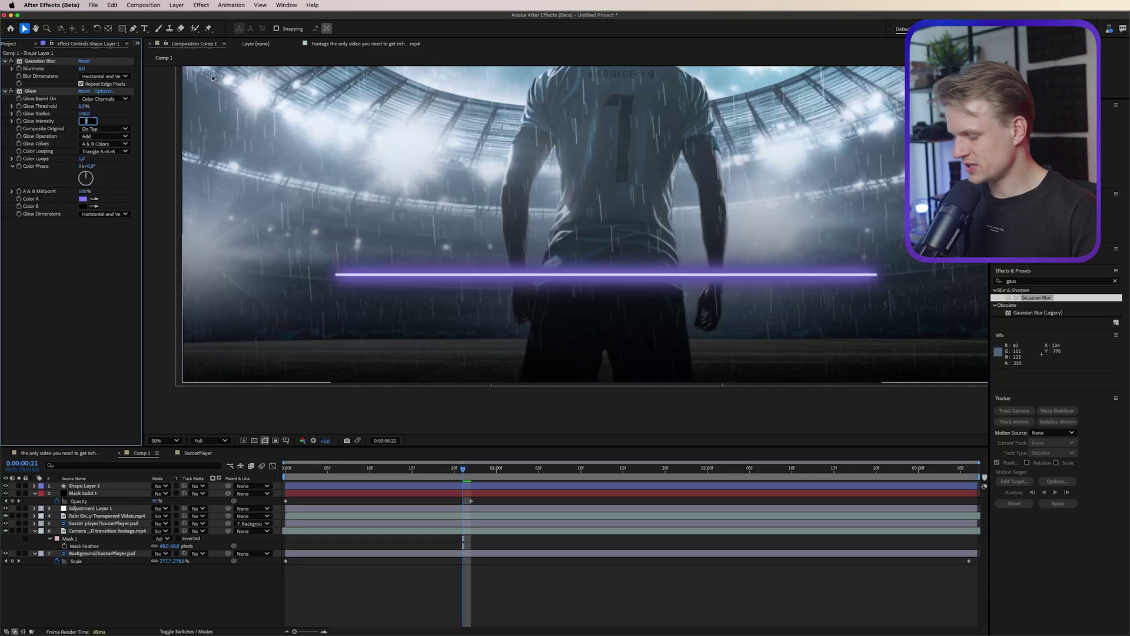
pyautogui.write('5')
pyautogui.press('Return')
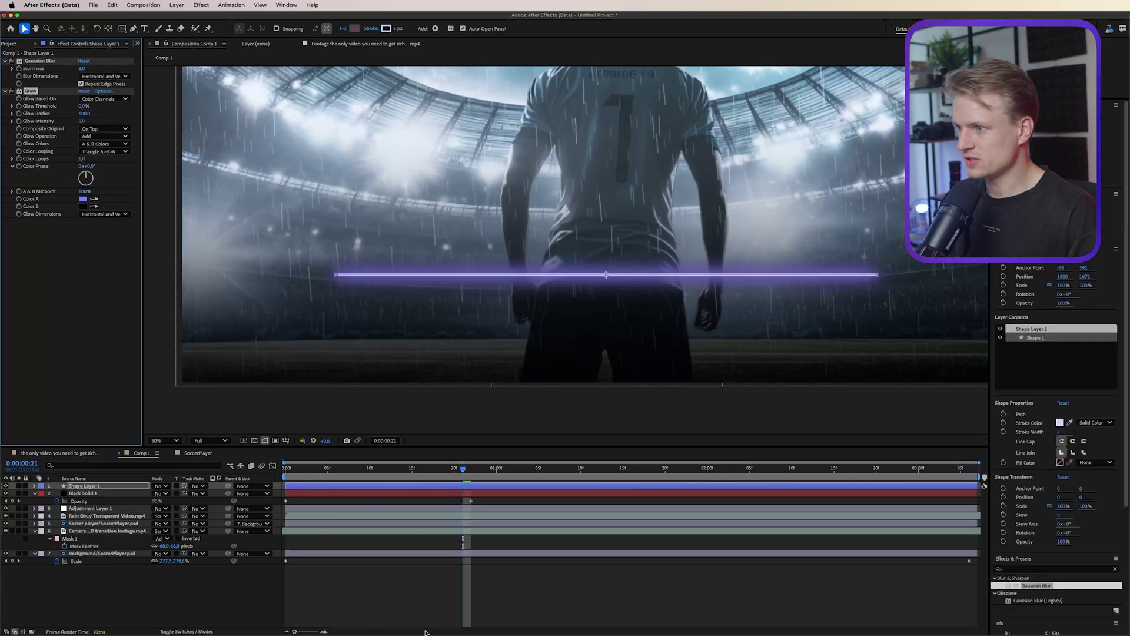
pyautogui.click(436, 607)
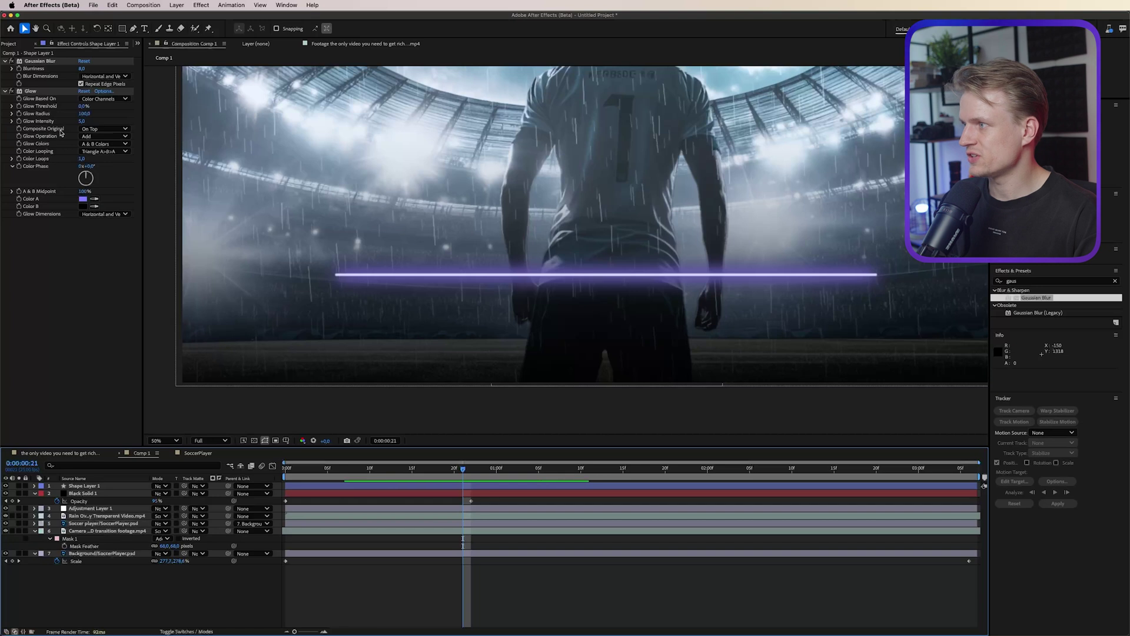
# - Try the Glow's Composite Original as Behind and return it to On Top
pyautogui.click(94, 128)
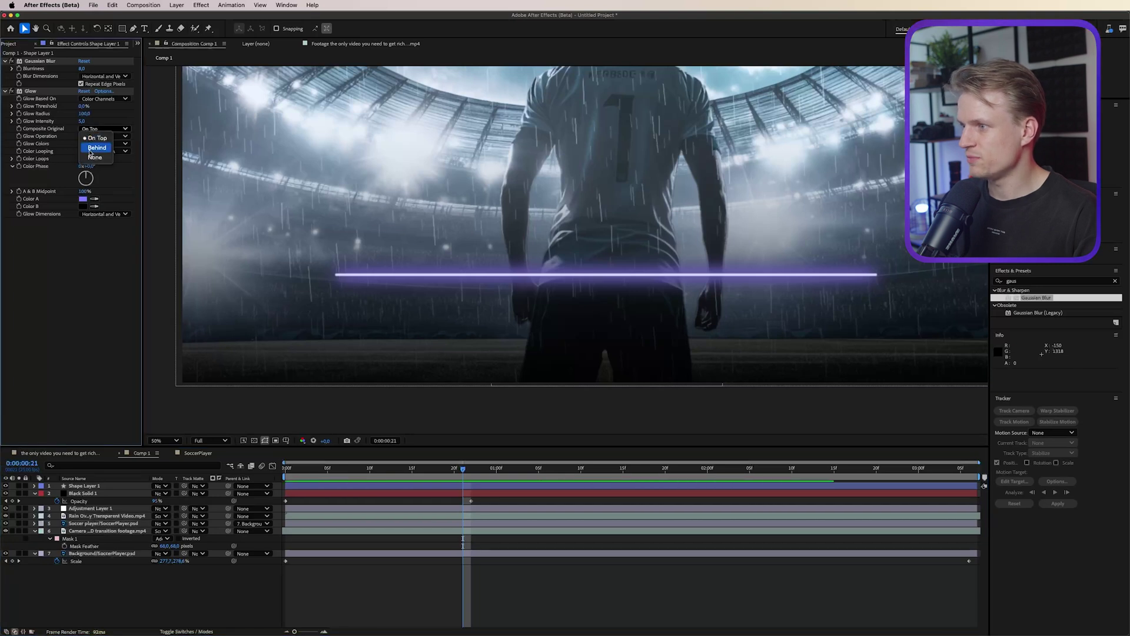
pyautogui.click(91, 149)
pyautogui.click(111, 128)
pyautogui.click(98, 138)
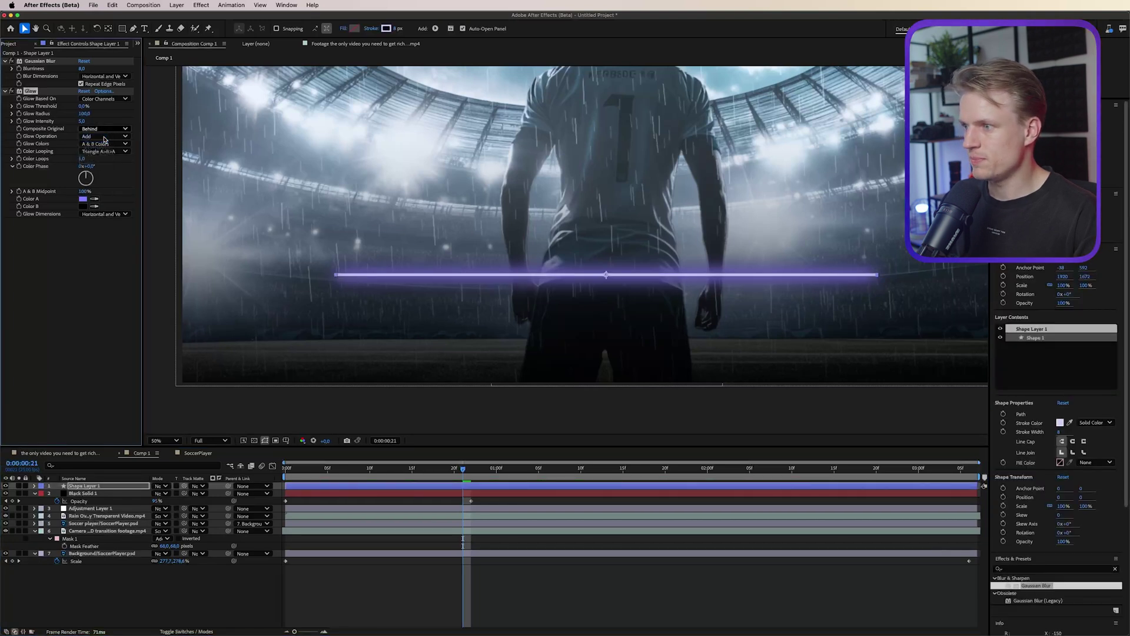
pyautogui.click(591, 567)
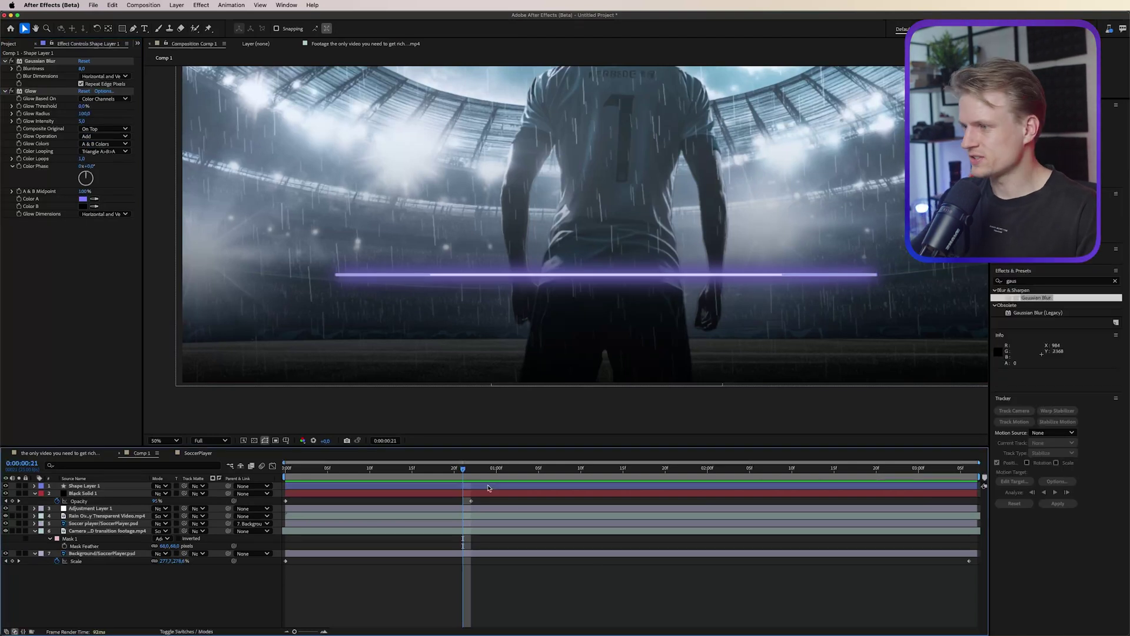
# - Add Trim Paths to the line's shape layer and expand its Start, End and Offset properties
pyautogui.click(117, 488)
pyautogui.click(34, 485)
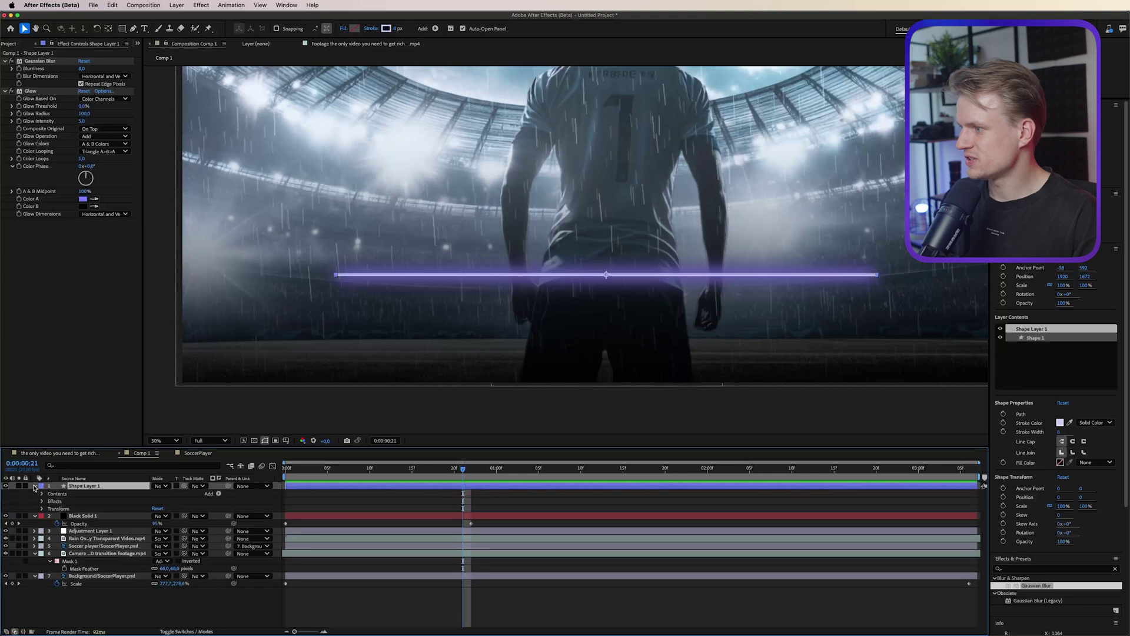
pyautogui.click(33, 486)
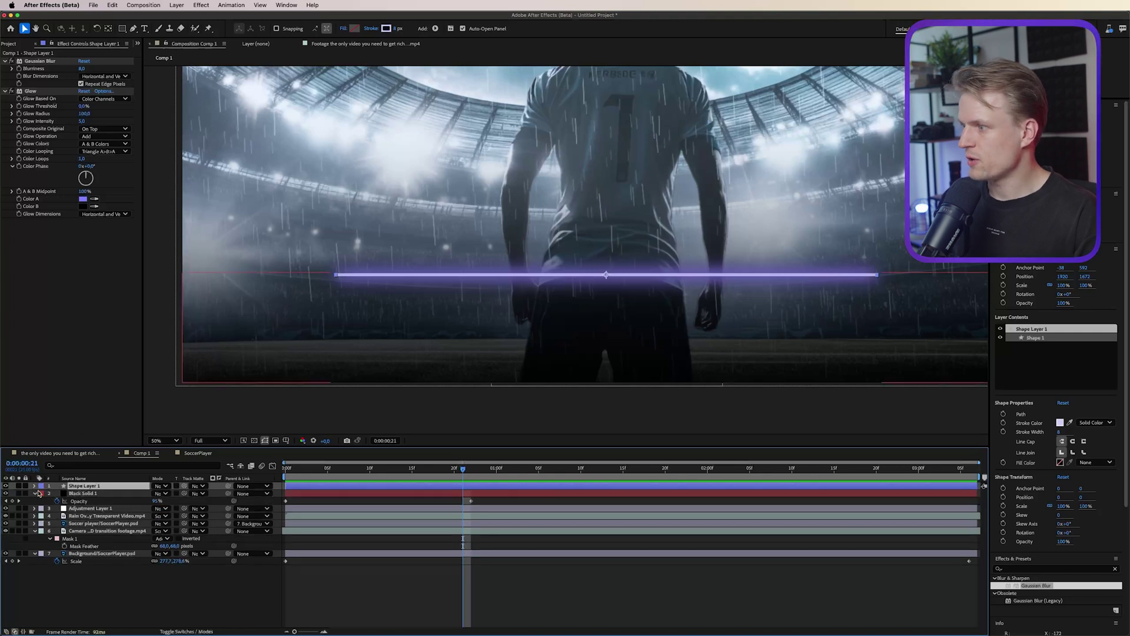
pyautogui.click(34, 486)
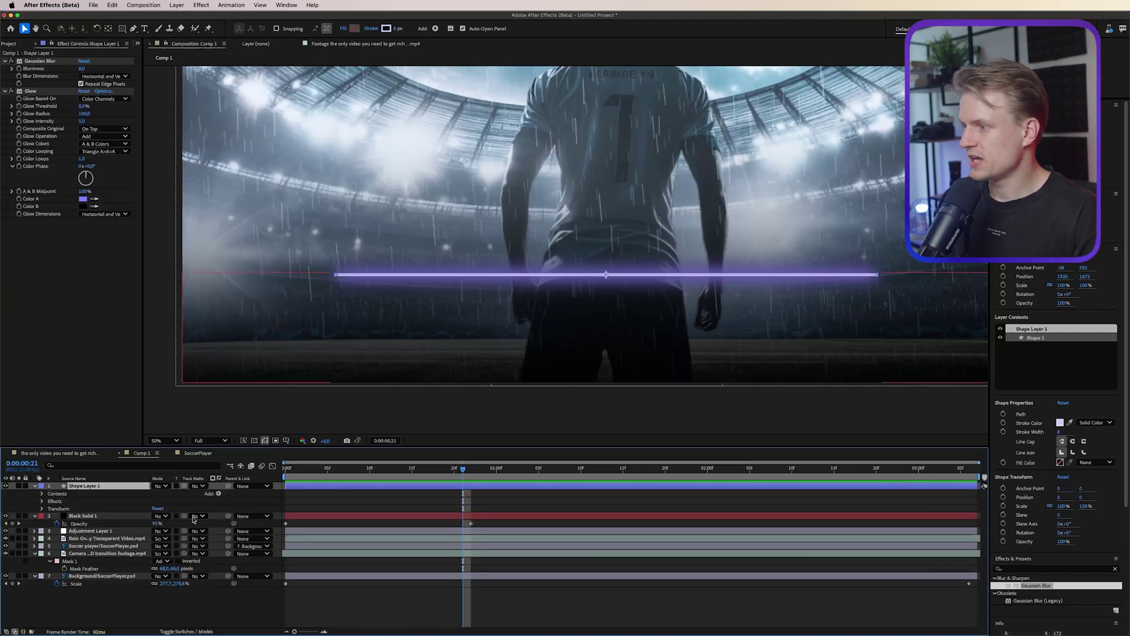
pyautogui.click(209, 493)
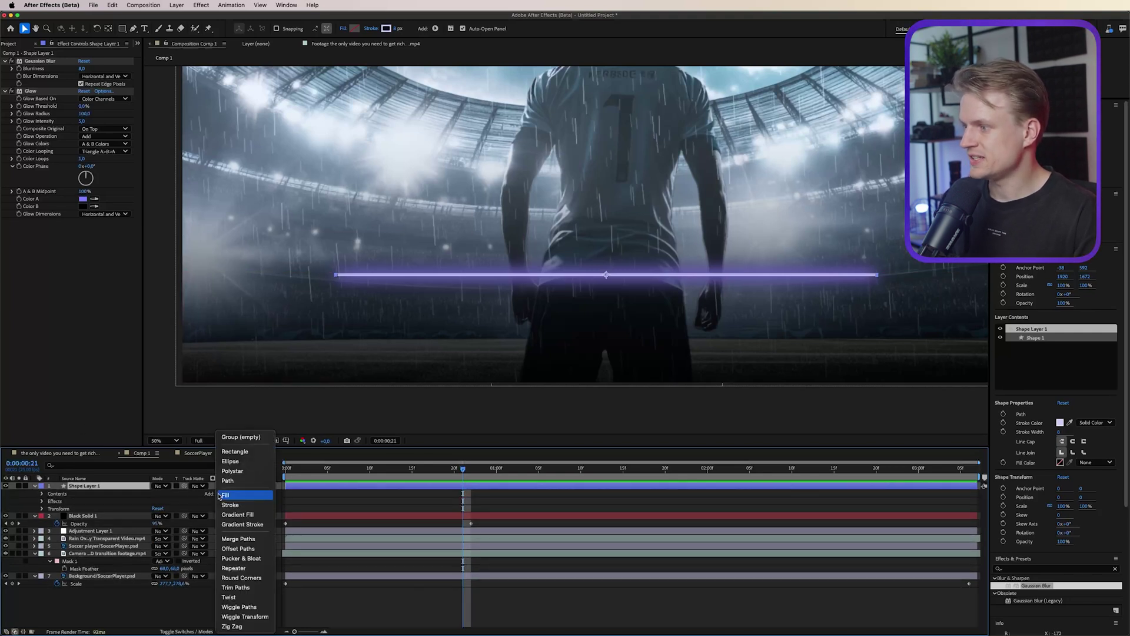
pyautogui.click(235, 587)
pyautogui.click(49, 509)
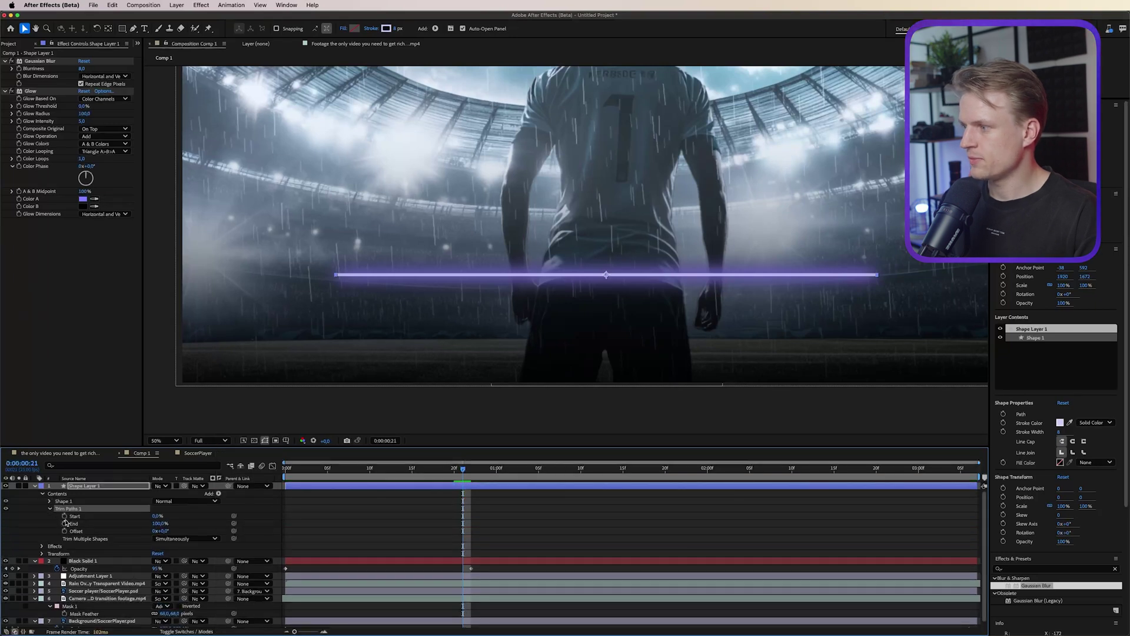
# - Keyframe the Trim Paths Start and End at their full-line values and shift both keyframes to just before 2 seconds
pyautogui.click(65, 516)
pyautogui.click(64, 523)
pyautogui.moveTo(548, 509); pyautogui.dragTo(686, 525)
# - Set the Trim Paths Start and End to 50% at frame 21 so the line begins from its centre
pyautogui.click(157, 516)
pyautogui.write('50')
pyautogui.press('Tab')
pyautogui.write('5')
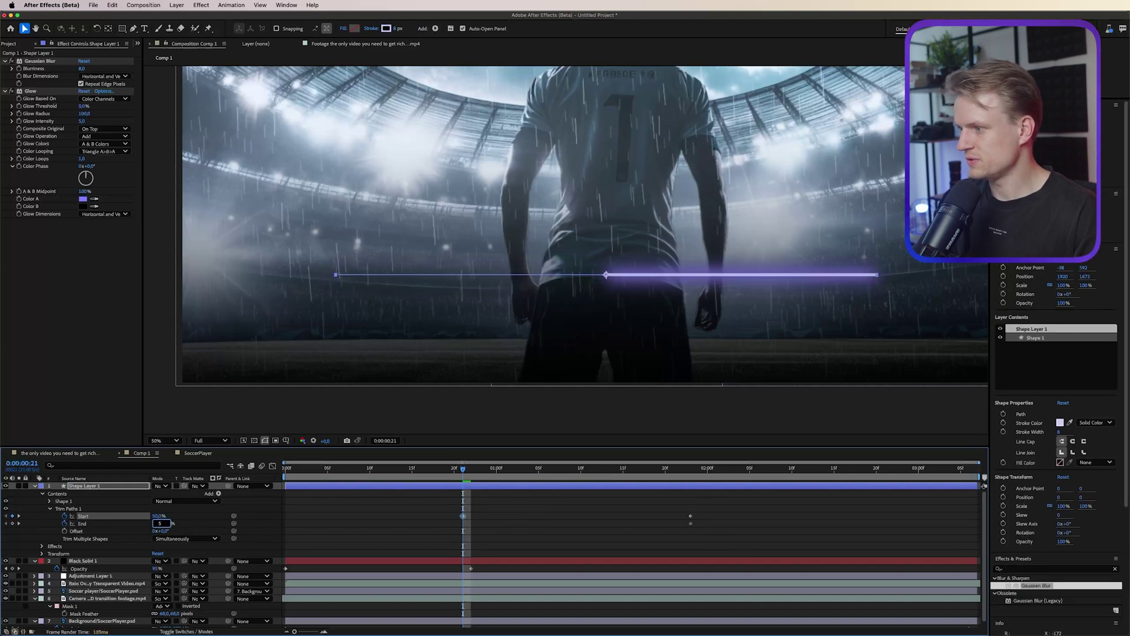
pyautogui.write('0')
pyautogui.press('Return')
# - Move the 50% Start and End keyframes earlier to frame 14 and apply Easy Ease to all Trim Paths keyframes
pyautogui.moveTo(468, 472); pyautogui.dragTo(691, 475)
pyautogui.moveTo(462, 523); pyautogui.dragTo(437, 524)
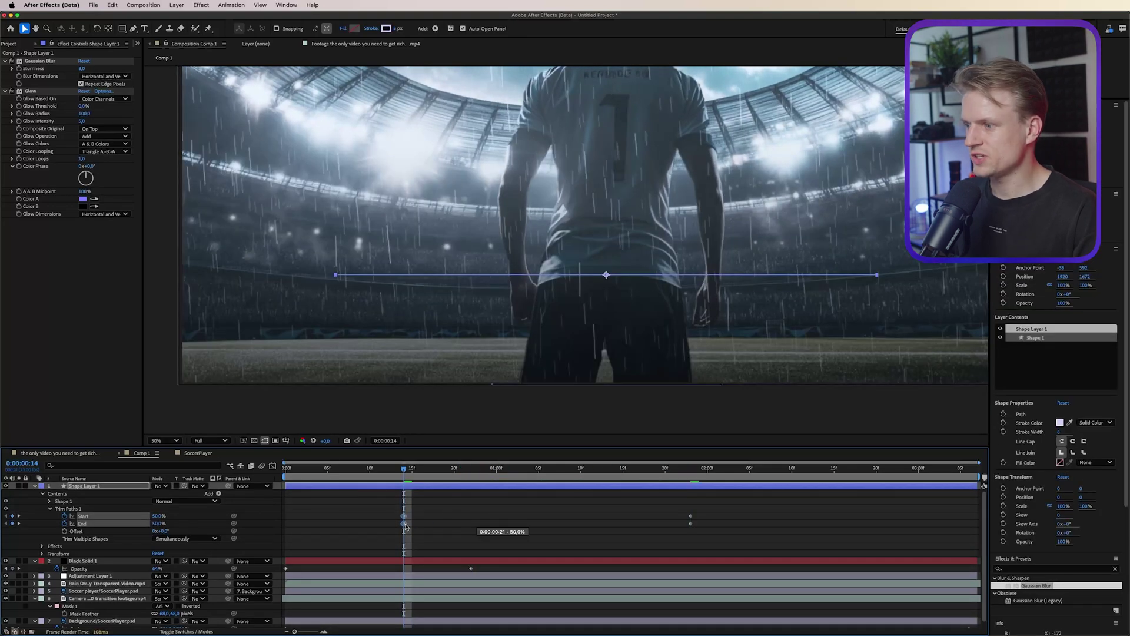
pyautogui.moveTo(731, 499); pyautogui.dragTo(385, 537)
pyautogui.press('F9')
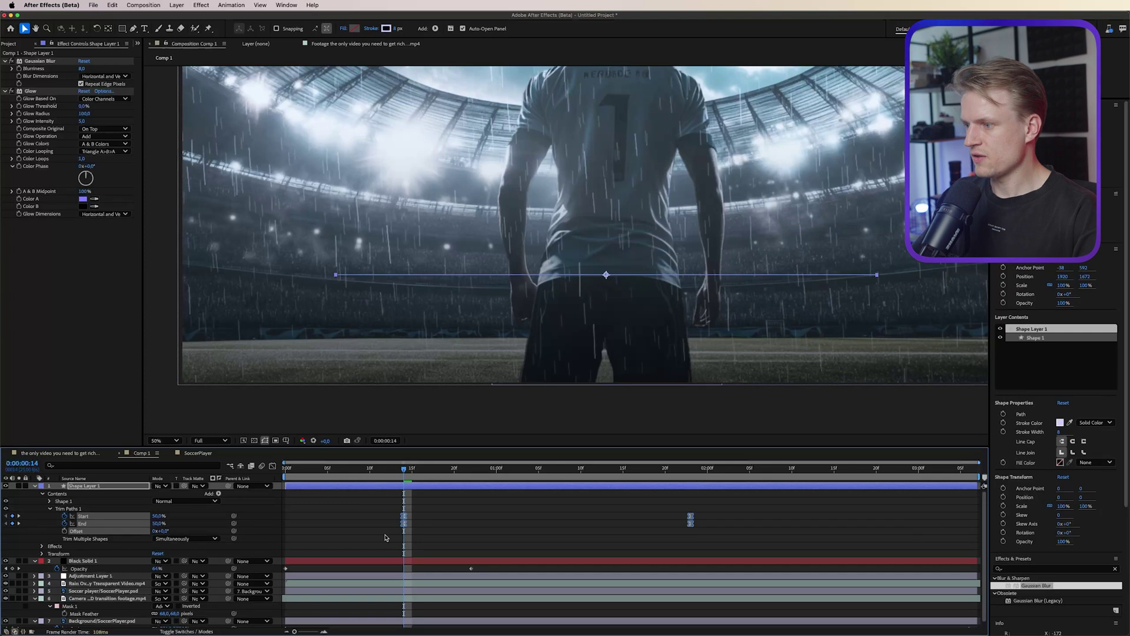
pyautogui.rightClick(404, 521)
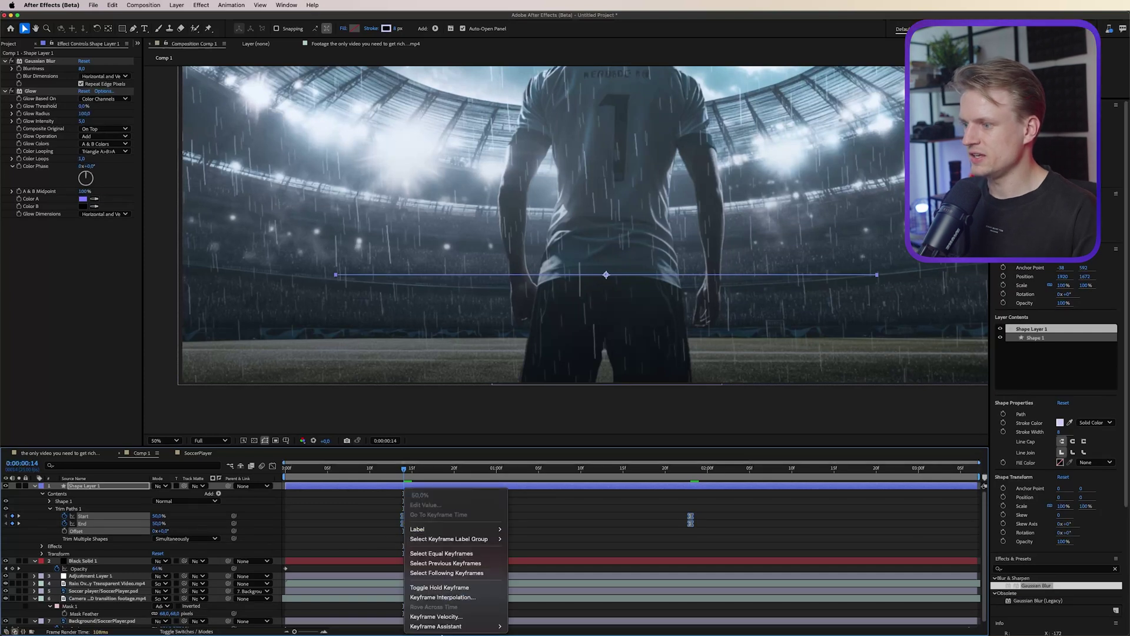
pyautogui.click(329, 535)
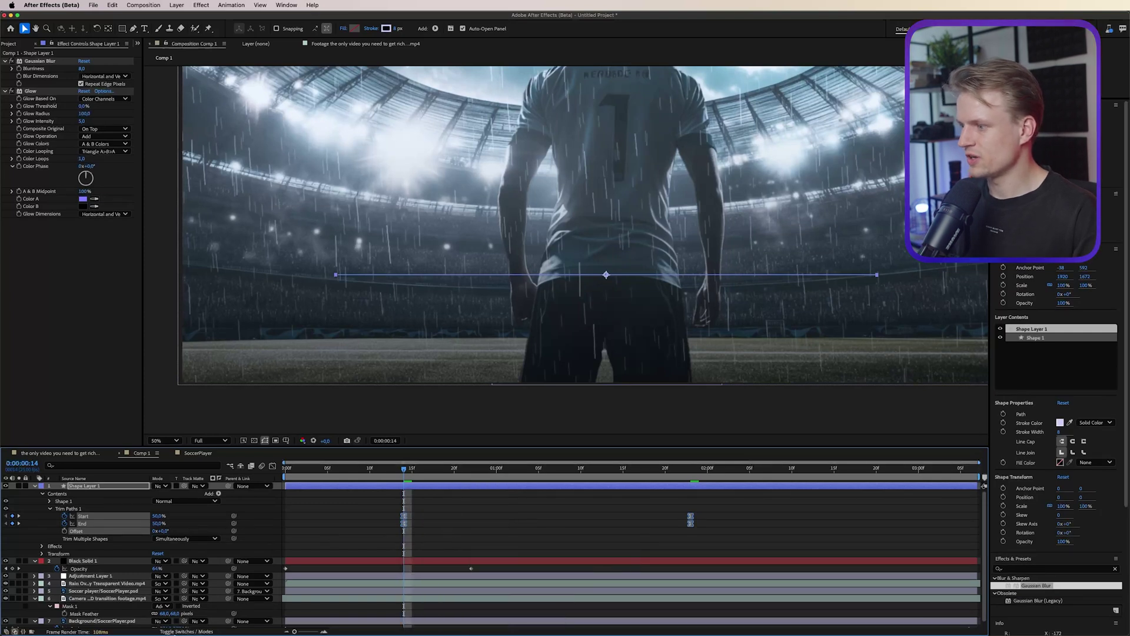
# - Enable motion blur on the line layer and lengthen the end keyframes' incoming easing in the speed graph for a slow finish
pyautogui.click(189, 631)
pyautogui.click(187, 486)
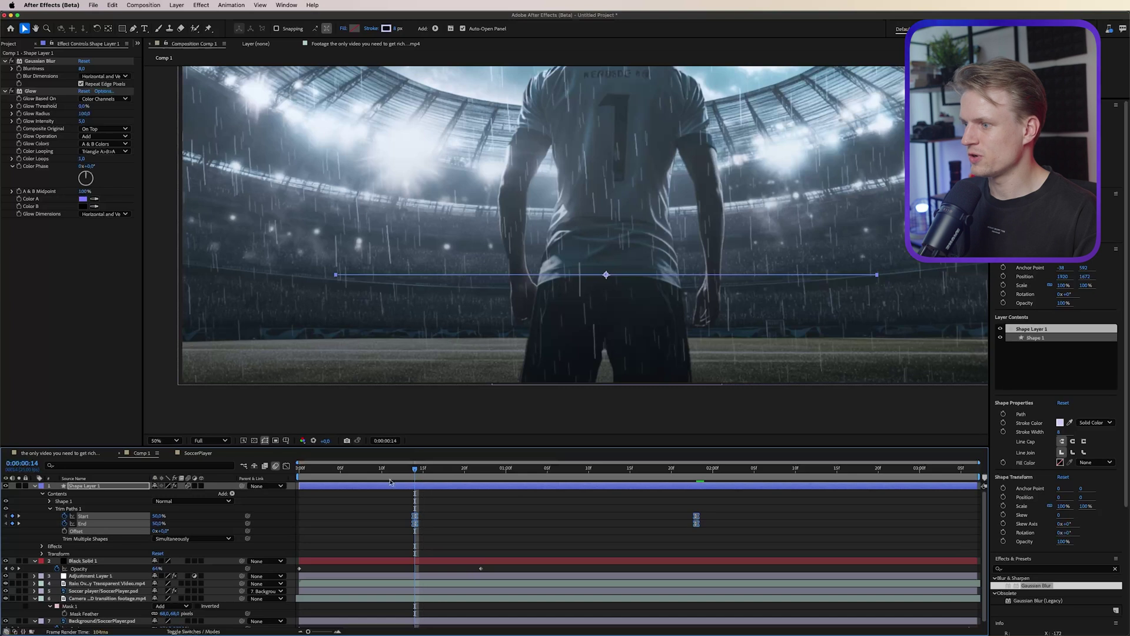
pyautogui.click(703, 518)
pyautogui.moveTo(723, 511); pyautogui.dragTo(680, 528)
pyautogui.click(286, 466)
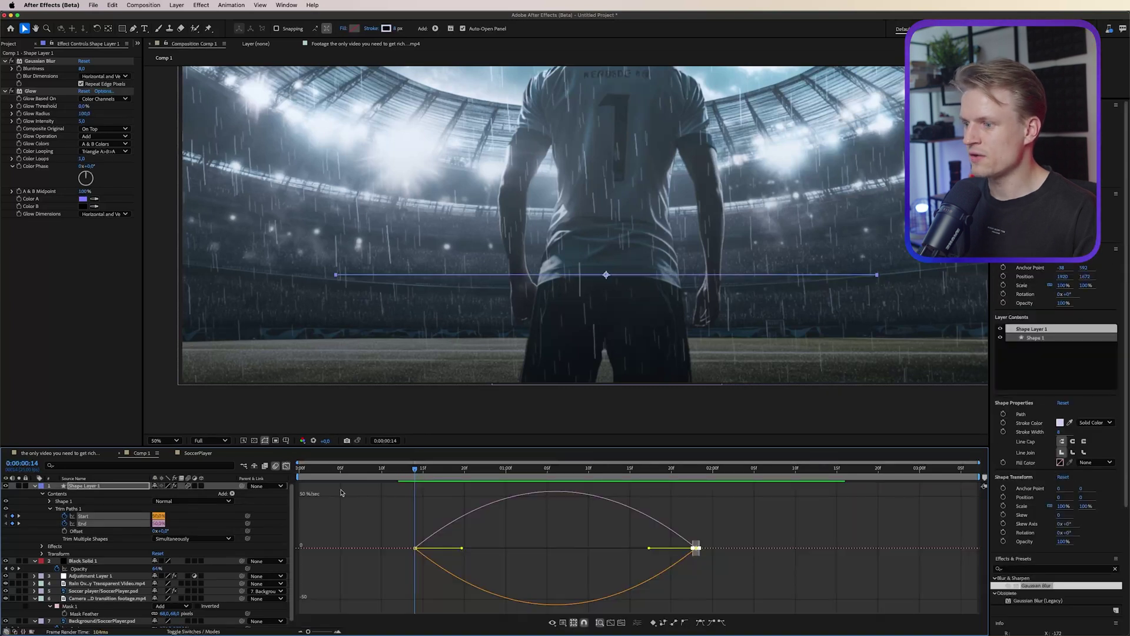
pyautogui.moveTo(649, 549); pyautogui.dragTo(574, 548)
# - Set the preview resolution to Quarter and play back the line's growth animation
pyautogui.click(209, 440)
pyautogui.click(210, 500)
pyautogui.press('space')
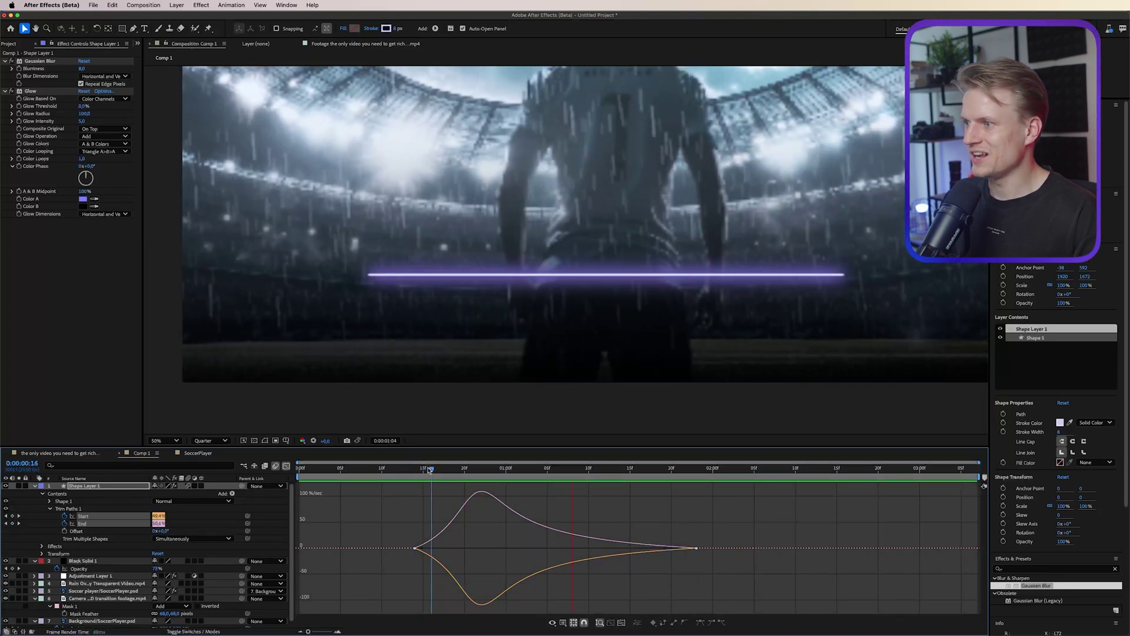
pyautogui.press('space')
# - Place Gear.eps from the project into the composition, beside the player and just above the glowing line
pyautogui.click(12, 44)
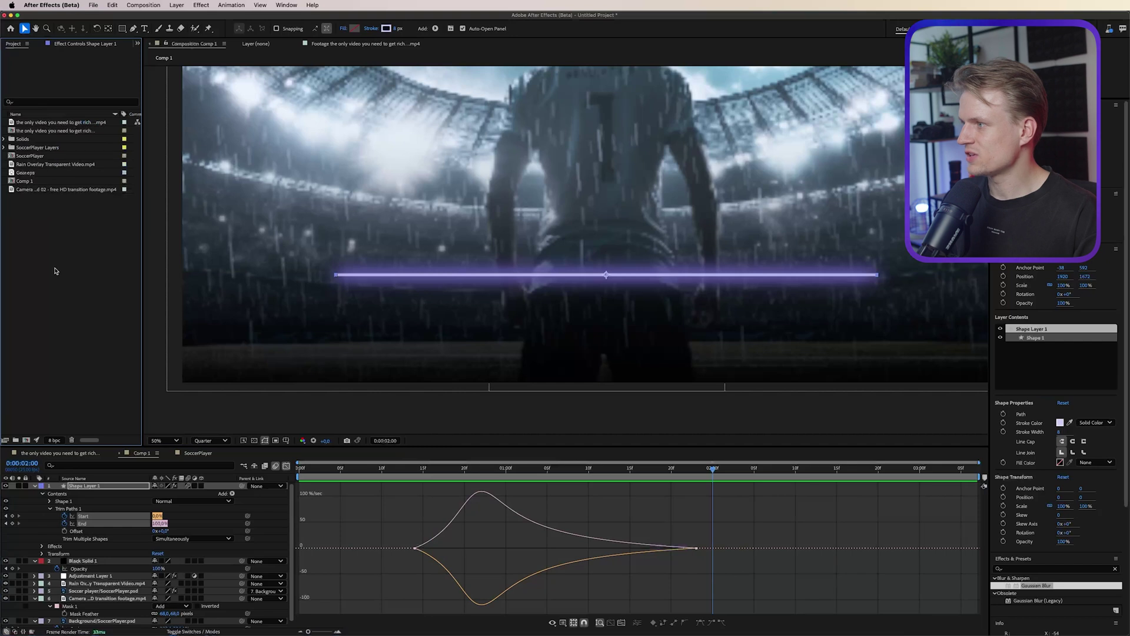
pyautogui.click(2, 173)
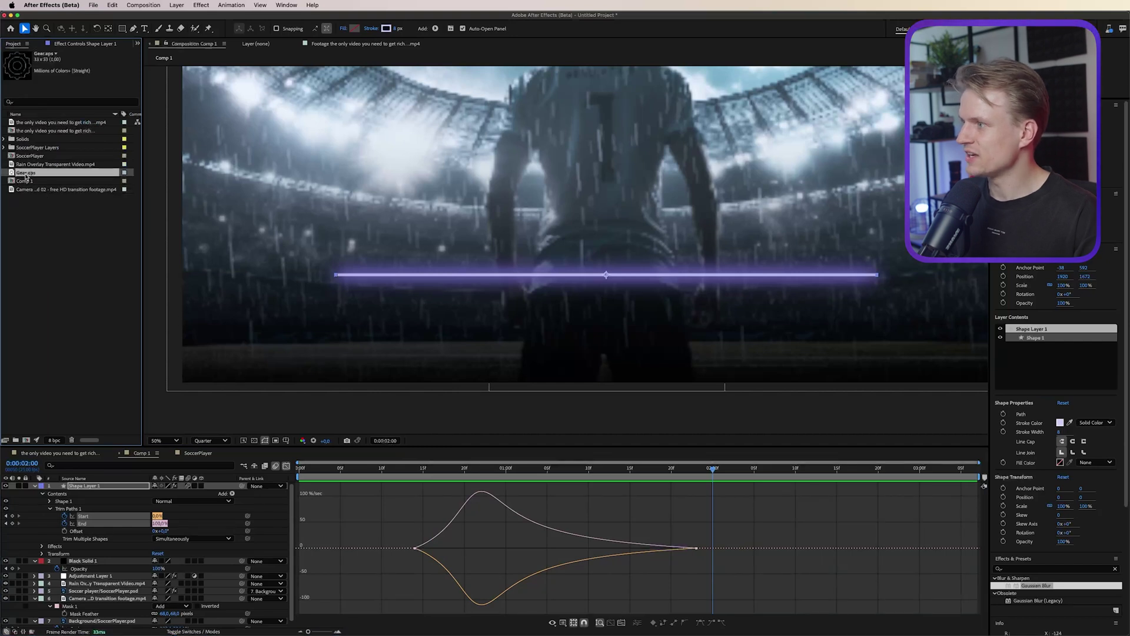
pyautogui.moveTo(355, 213); pyautogui.dragTo(426, 239)
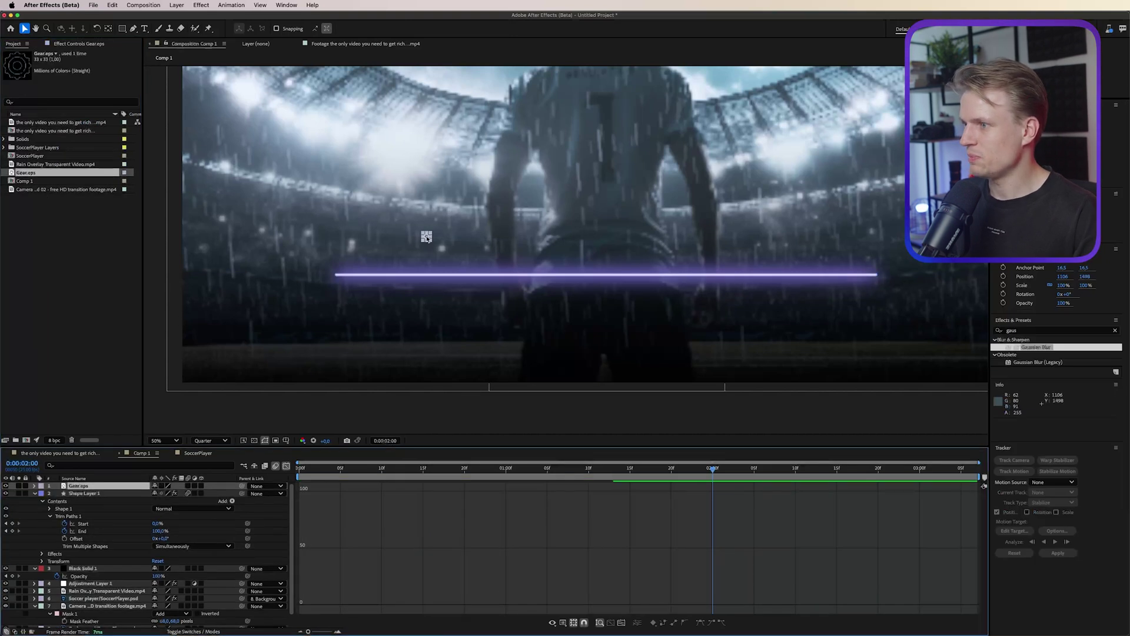
# - Create shapes from the Gear.eps vector layer and delete the original Gear.eps layer from the composition
pyautogui.scroll(2, 427, 241)
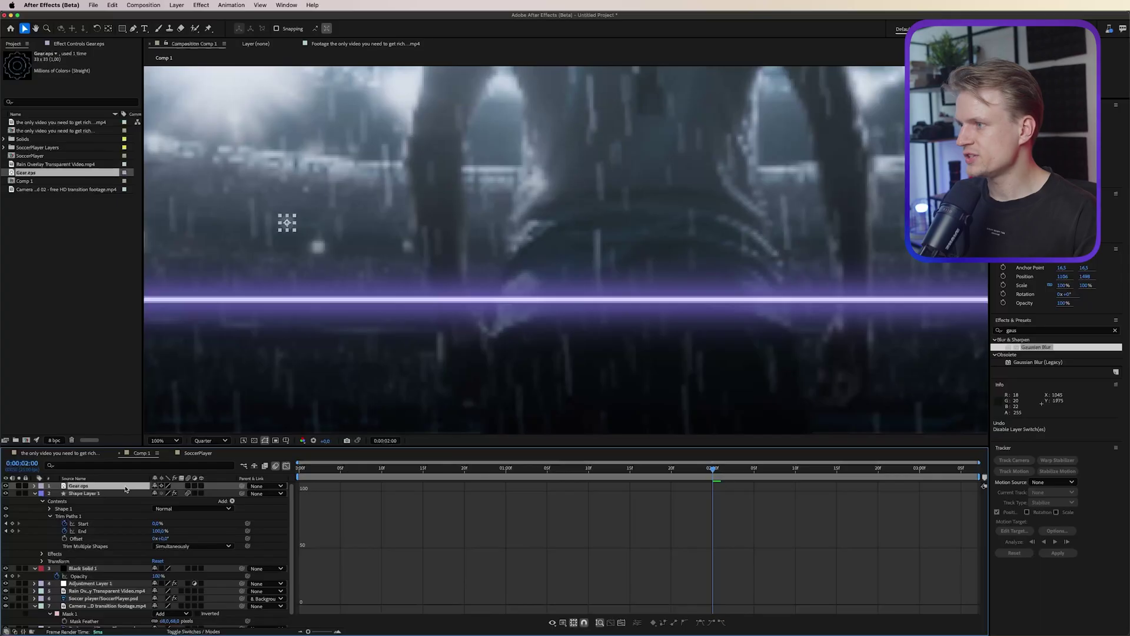
pyautogui.rightClick(81, 487)
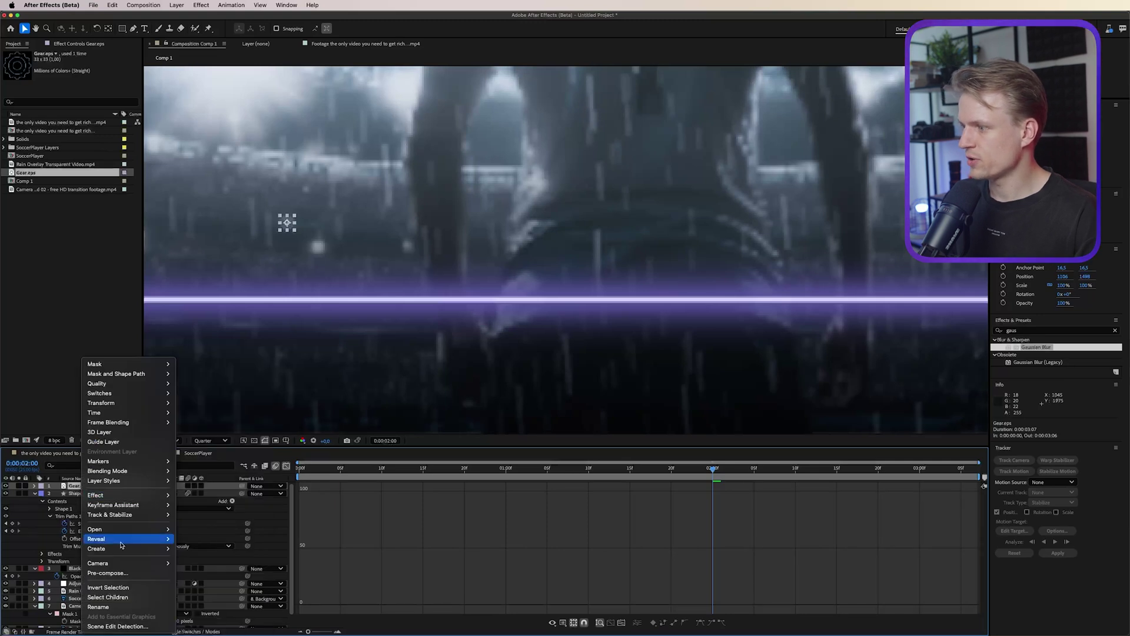
pyautogui.moveTo(96, 549)
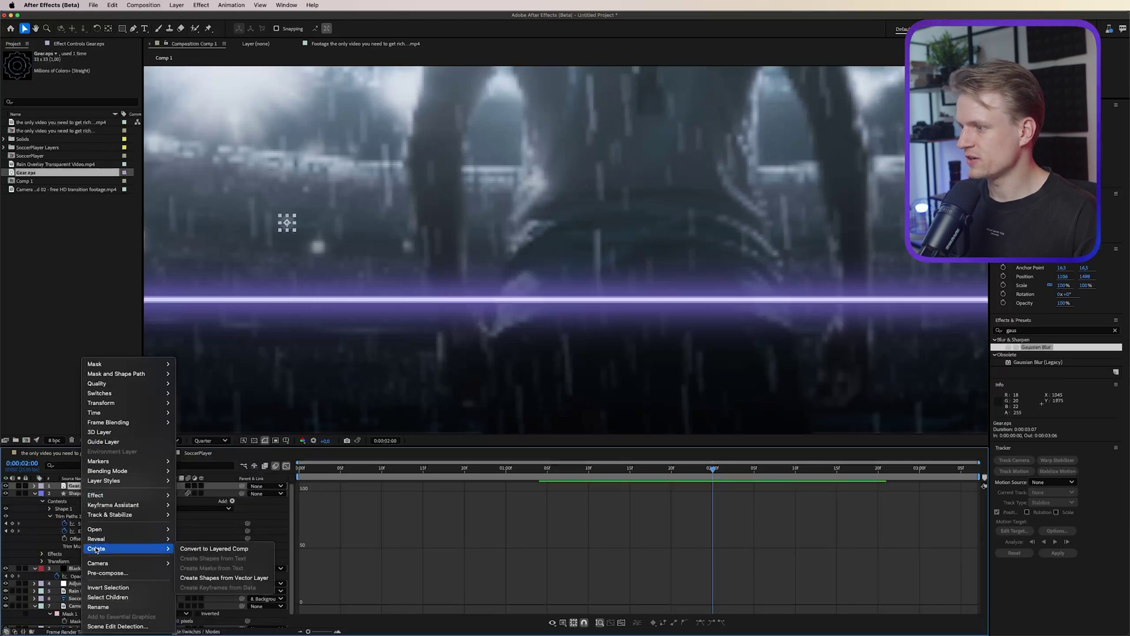
pyautogui.click(247, 579)
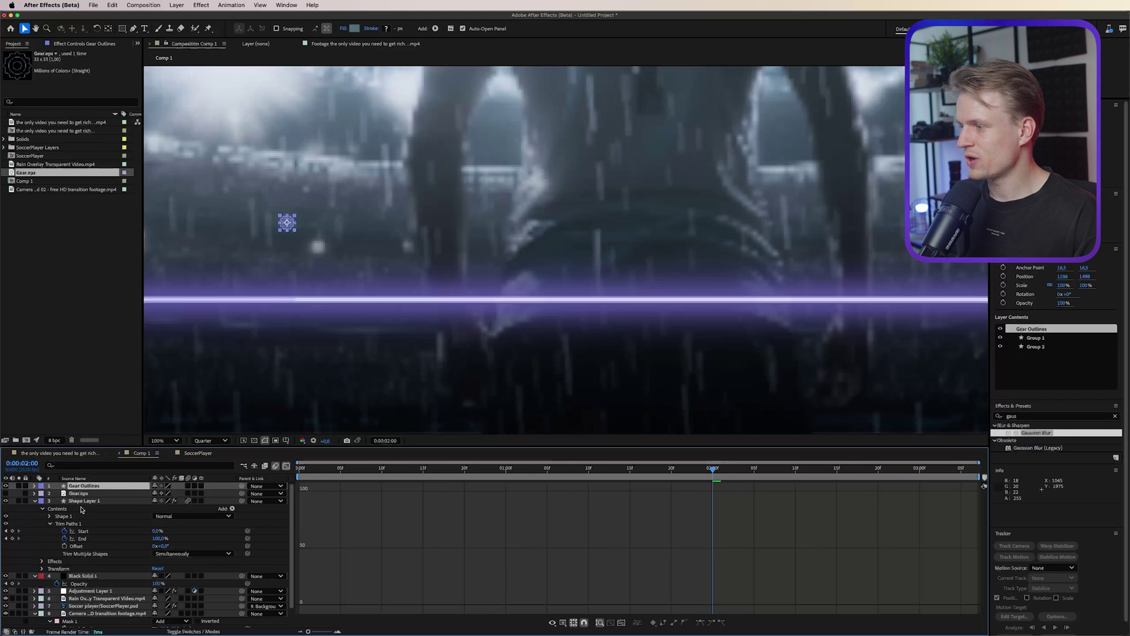
pyautogui.click(78, 494)
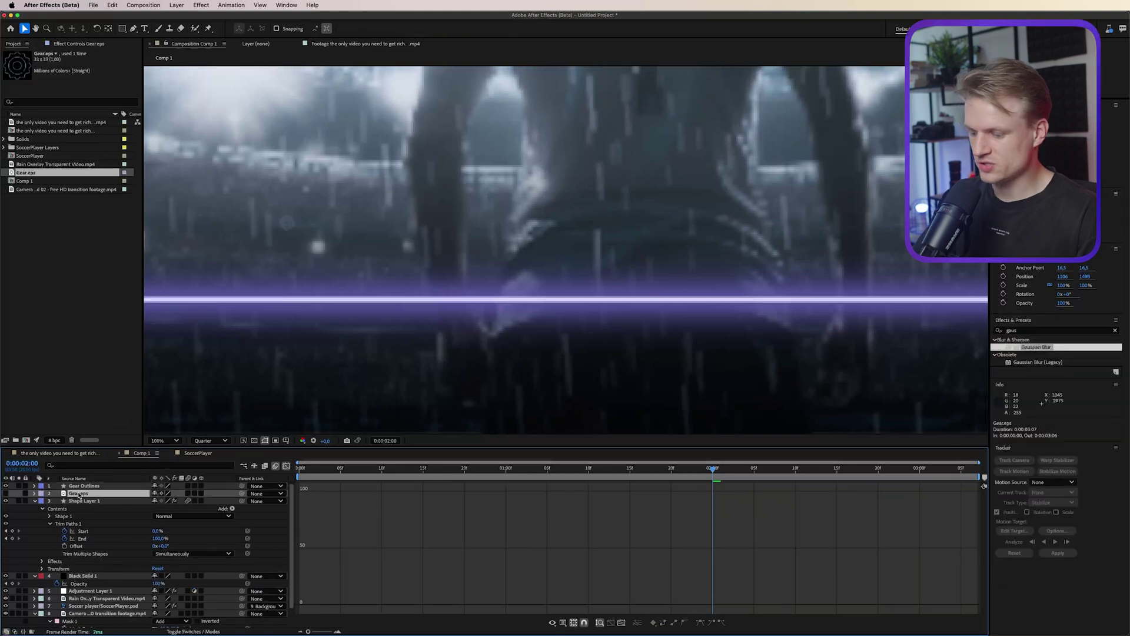
pyautogui.press('Delete')
# - Scale the Gear Outlines layer up to about 2091% and return from the graph editor to the layer bars
pyautogui.click(81, 486)
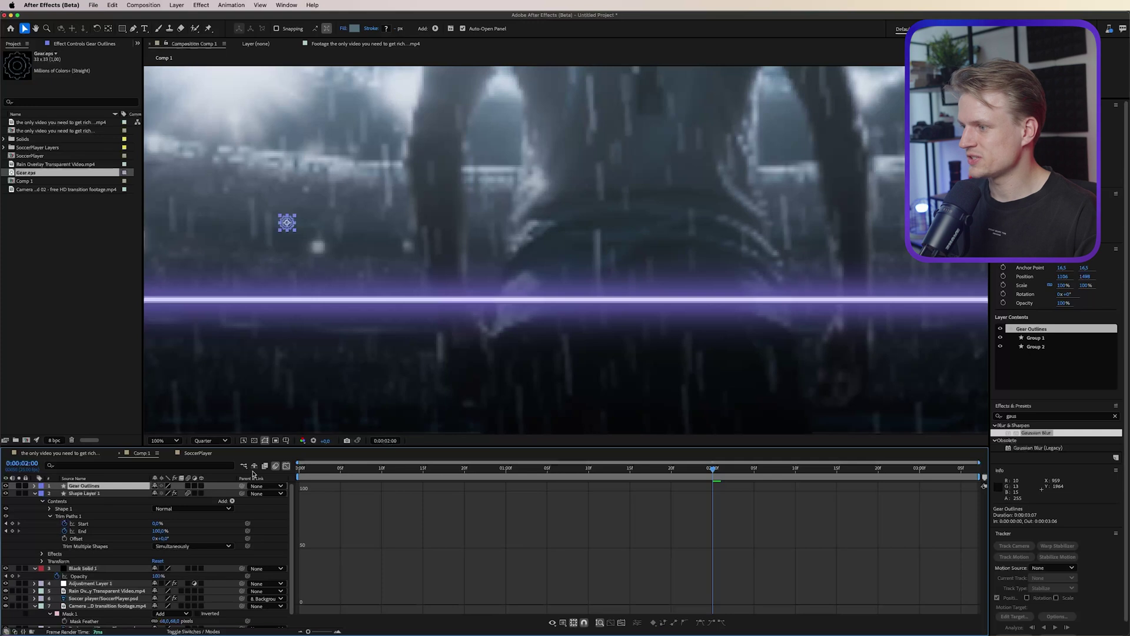
pyautogui.press('s')
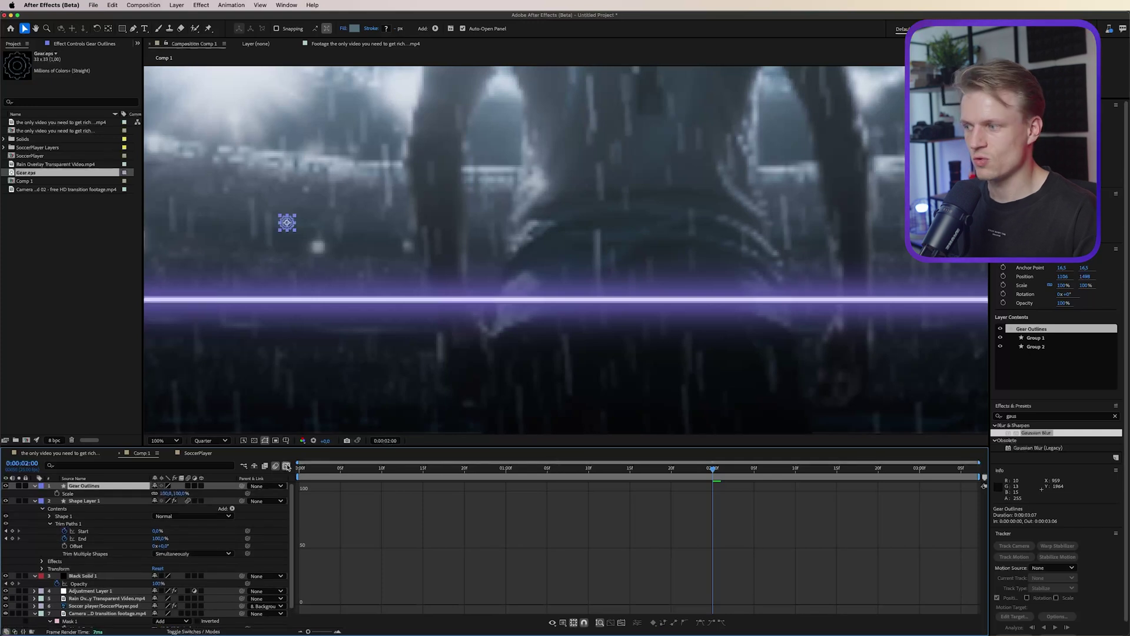
pyautogui.click(287, 466)
pyautogui.moveTo(179, 494); pyautogui.dragTo(871, 408)
pyautogui.scroll(-1, 462, 333)
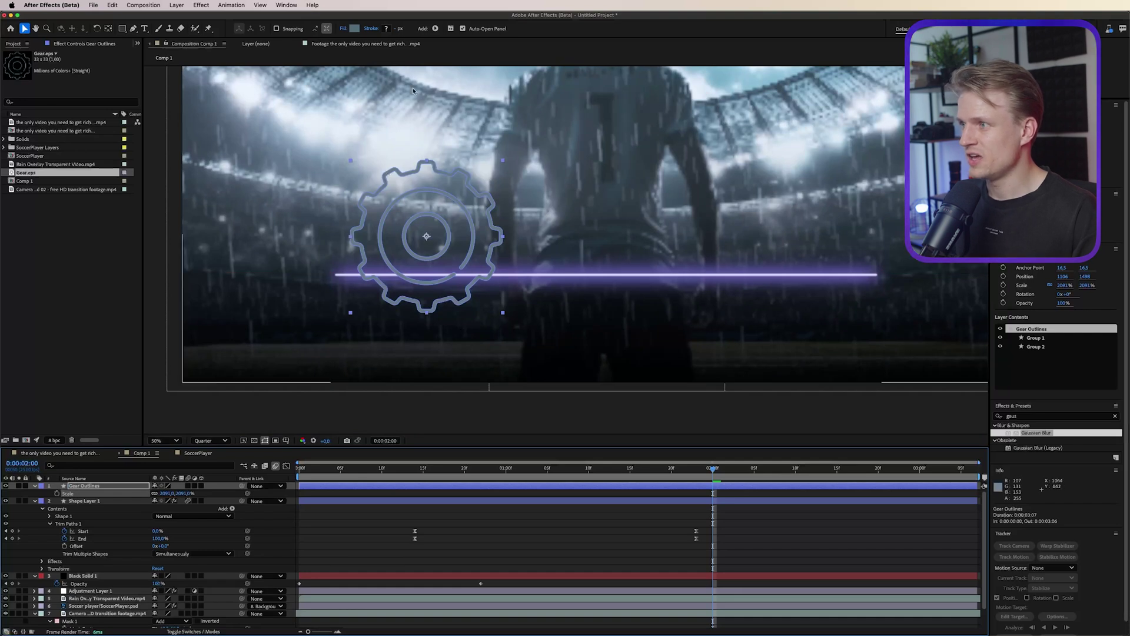
# - Try a dark grey 434343 fill and a reduced opacity on the gear outlines, undoing the opacity change
pyautogui.click(354, 29)
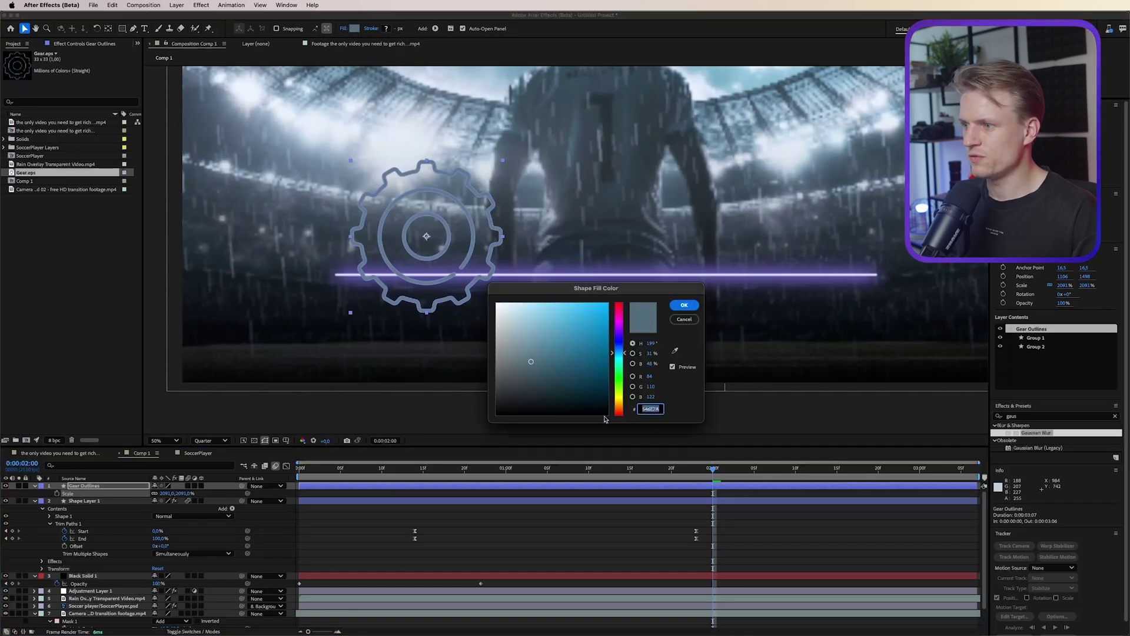
pyautogui.moveTo(563, 343); pyautogui.dragTo(451, 390)
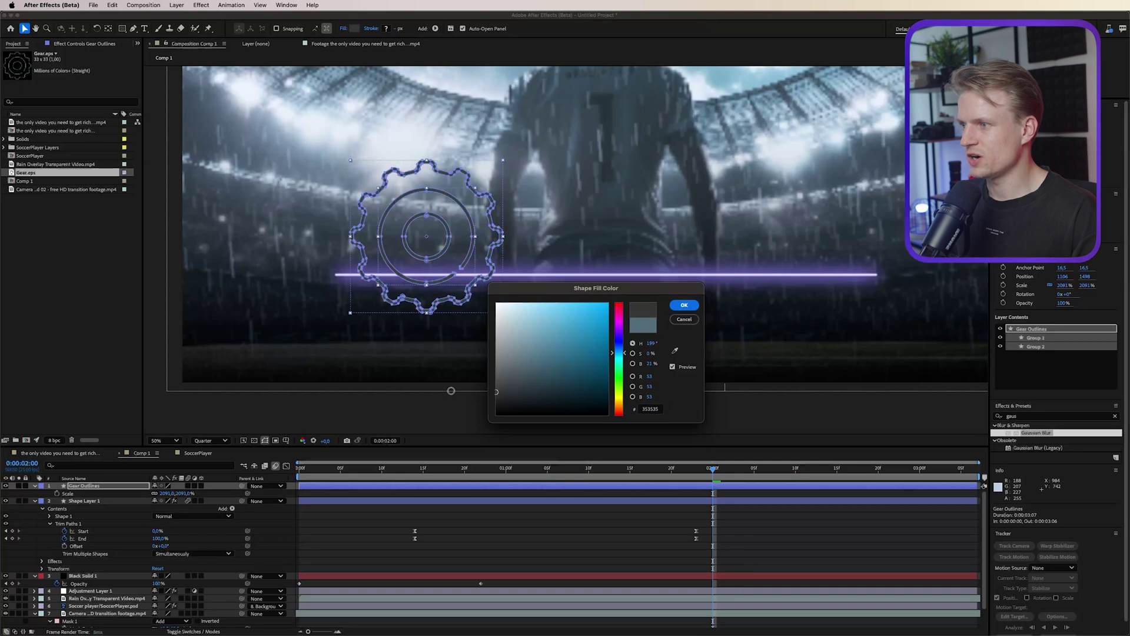
pyautogui.click(684, 305)
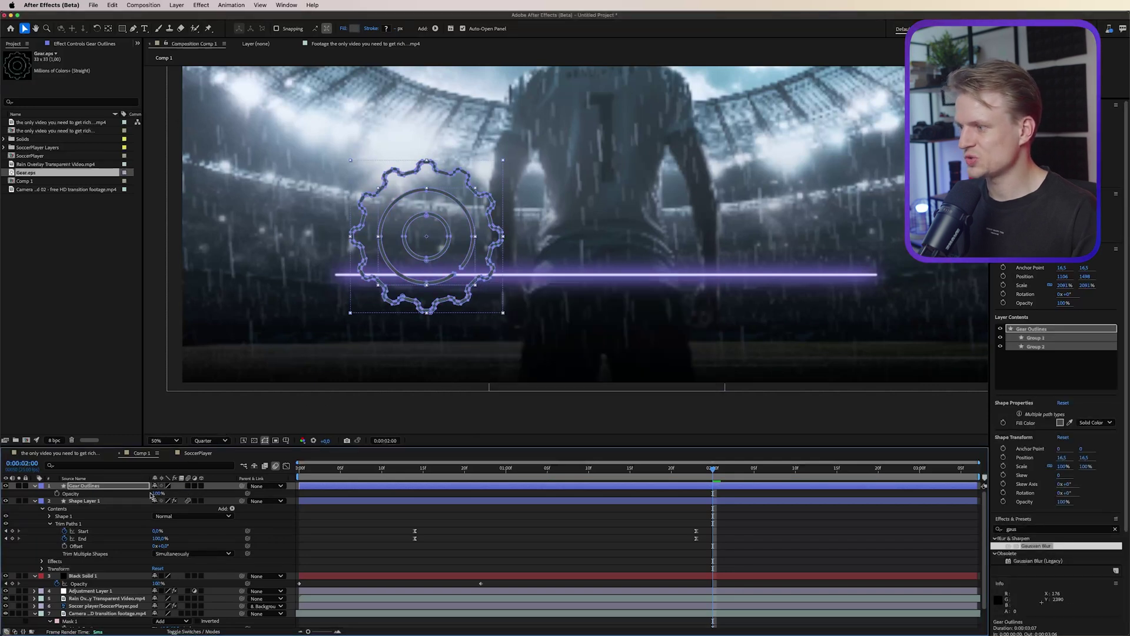
pyautogui.moveTo(155, 494); pyautogui.dragTo(139, 497)
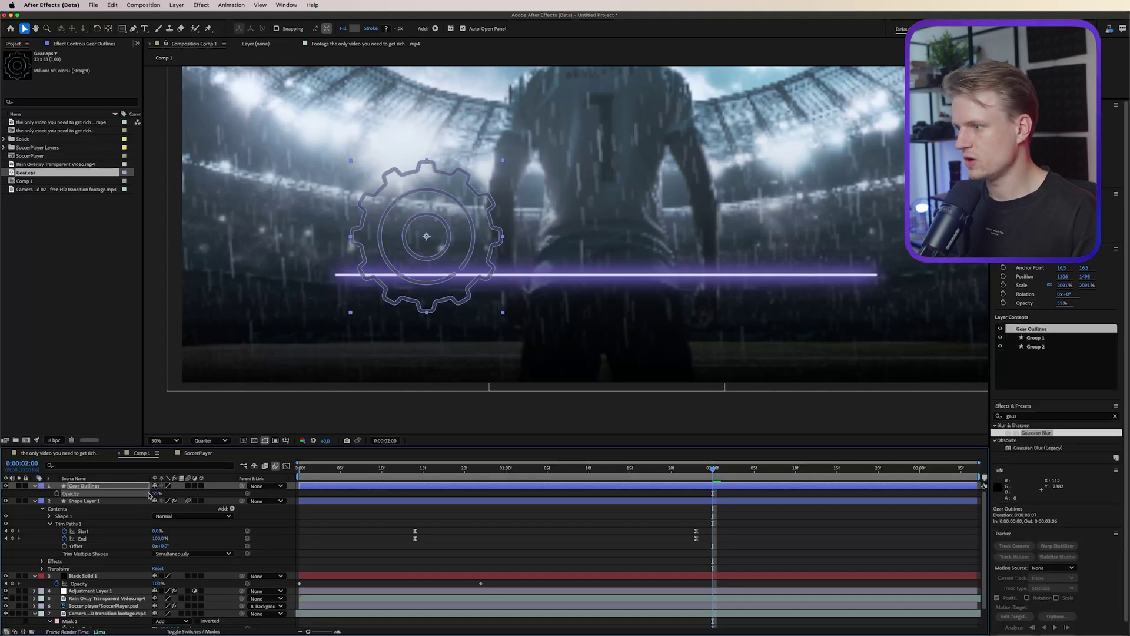
pyautogui.press('super+z')
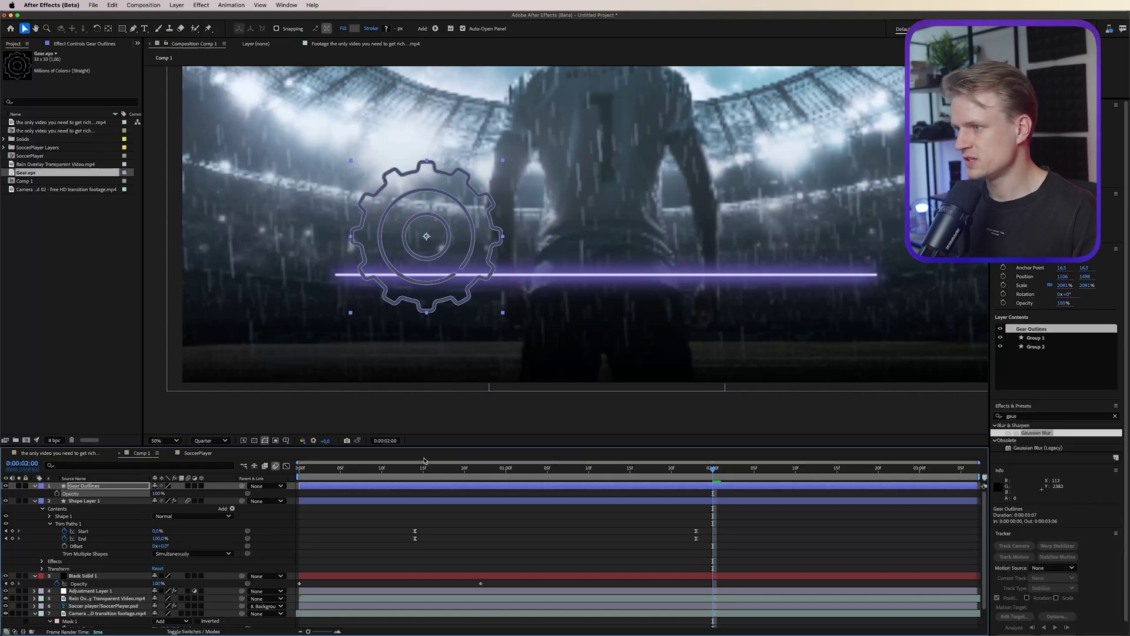
# - Set the gear's fill colour to 323232 and move the gear to the frame's lower-left corner, at about 184, 2110
pyautogui.click(355, 28)
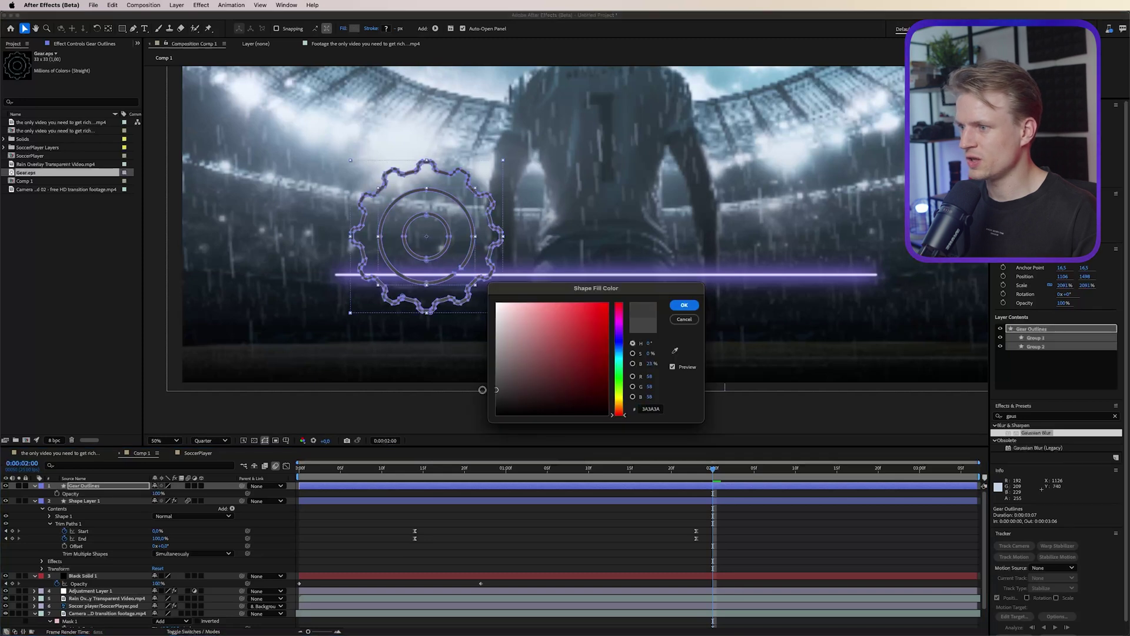
pyautogui.moveTo(482, 390); pyautogui.dragTo(477, 396)
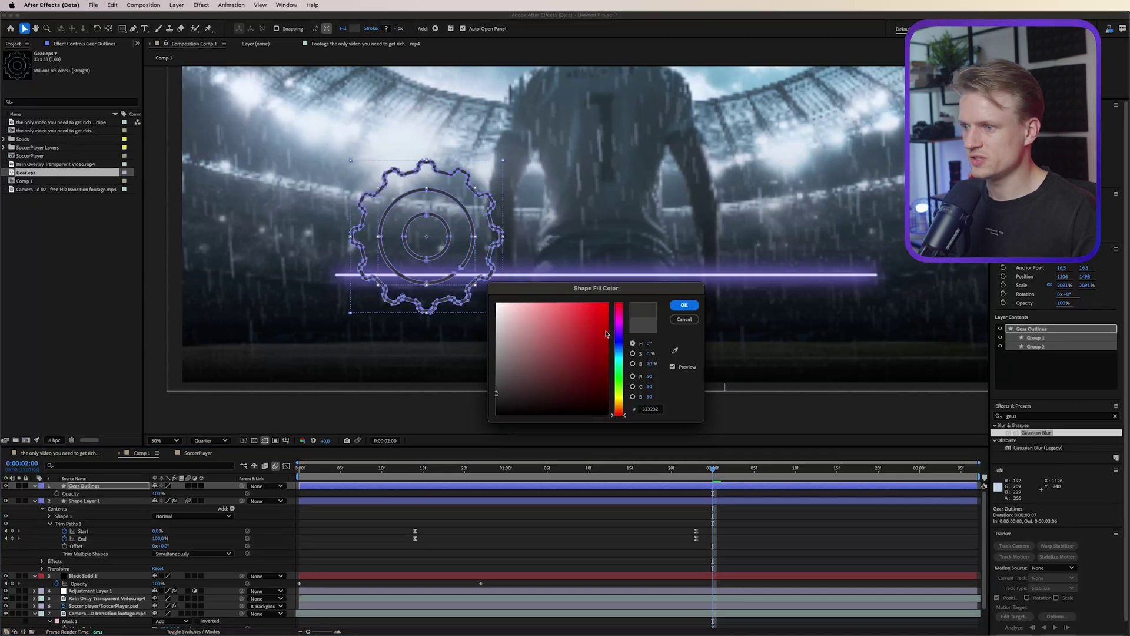
pyautogui.click(683, 305)
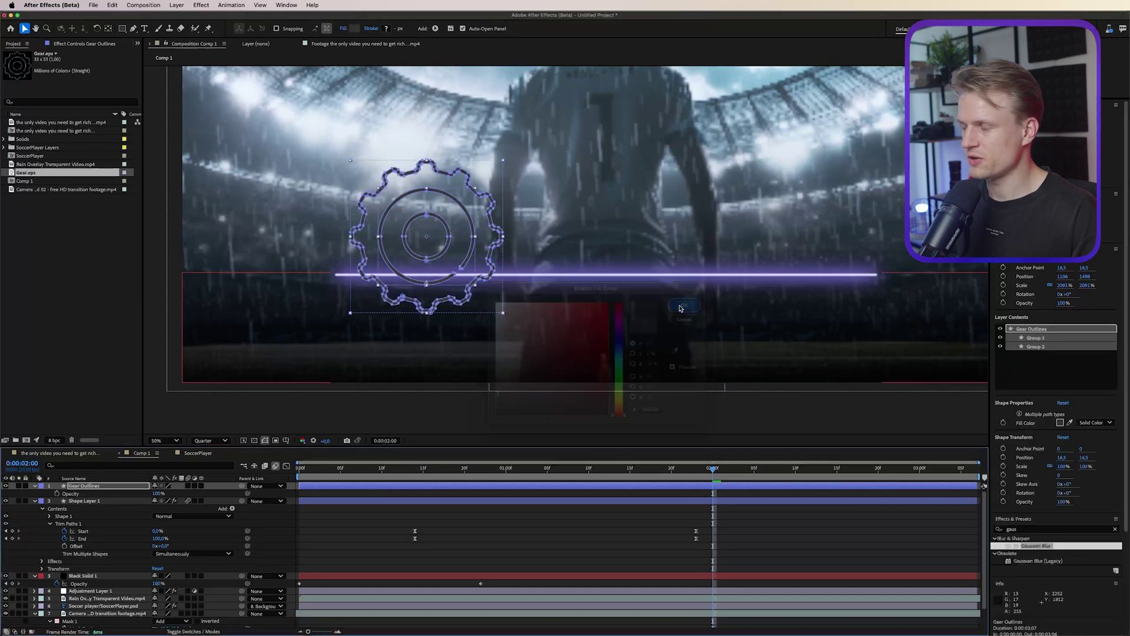
pyautogui.click(81, 486)
pyautogui.moveTo(422, 259); pyautogui.dragTo(217, 395)
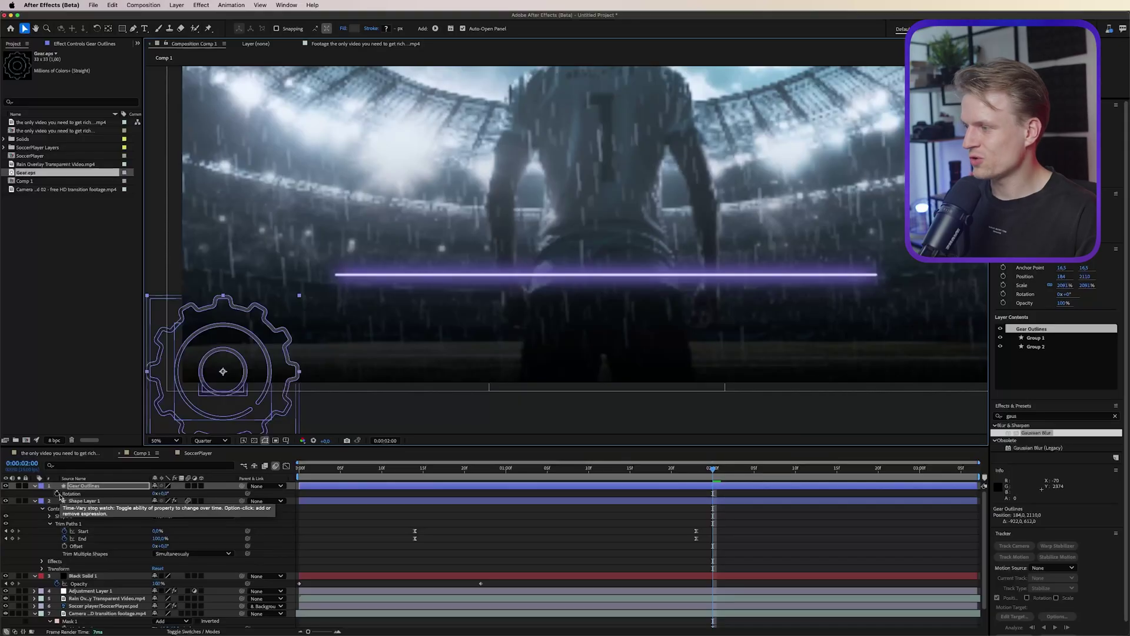
# - Add the expression time*100 to the gear's Rotation and scrub through the composition to check the spin
pyautogui.keyDown('alt'); pyautogui.click(57, 493); pyautogui.keyUp('alt')
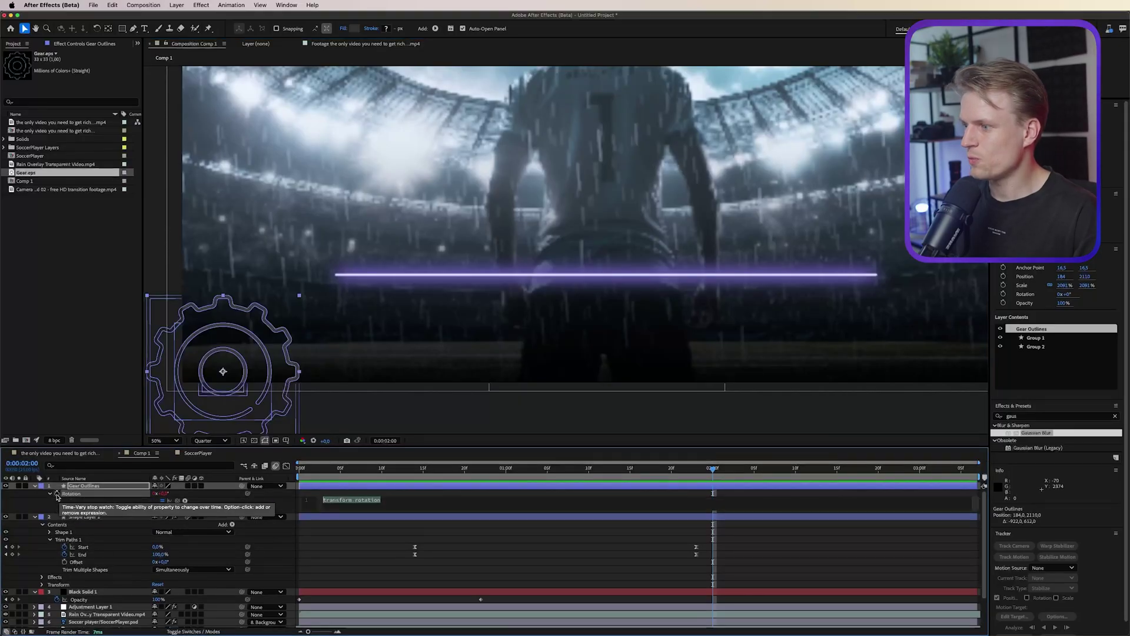
pyautogui.write('time')
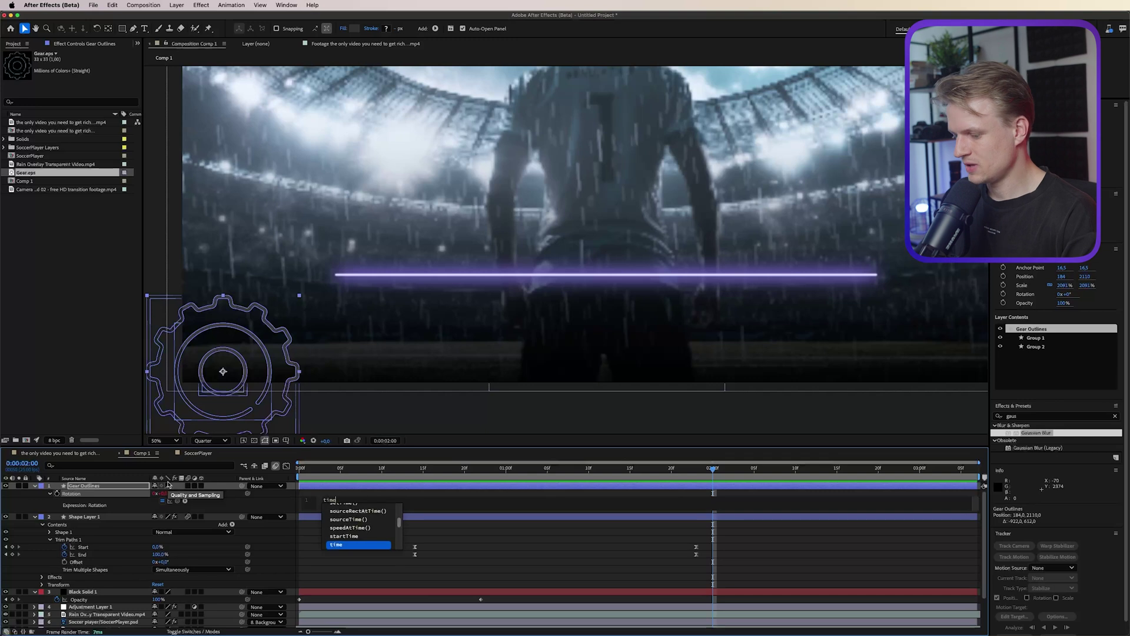
pyautogui.write('*100')
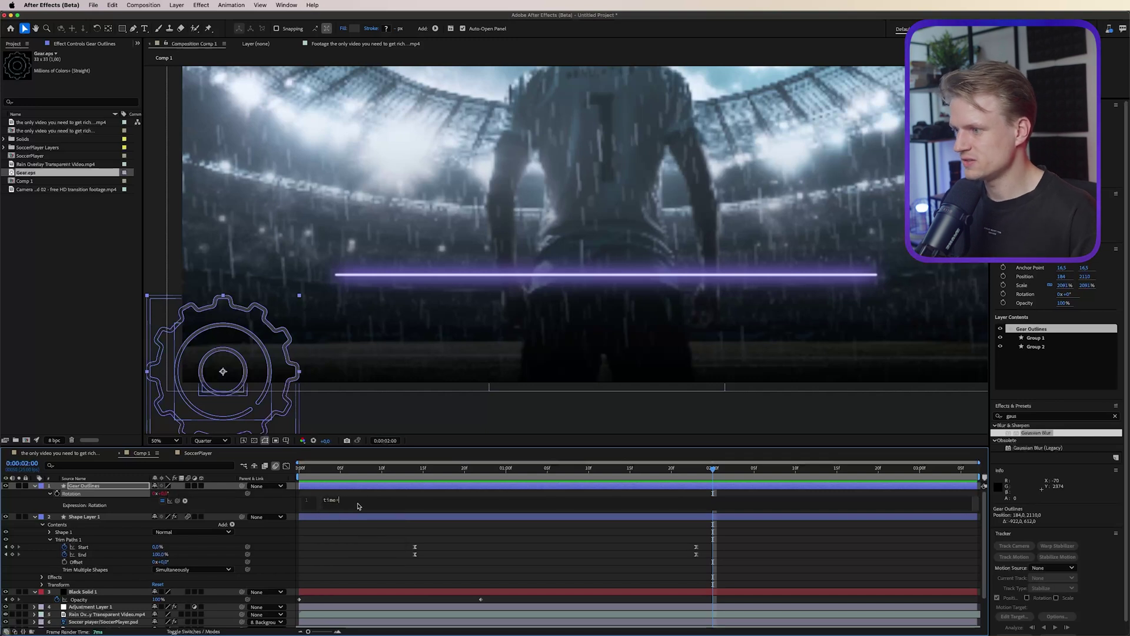
pyautogui.click(589, 554)
pyautogui.moveTo(508, 469); pyautogui.dragTo(680, 489)
# - Change the gear's Rotation expression to time*50 and play the composition from the start
pyautogui.click(348, 504)
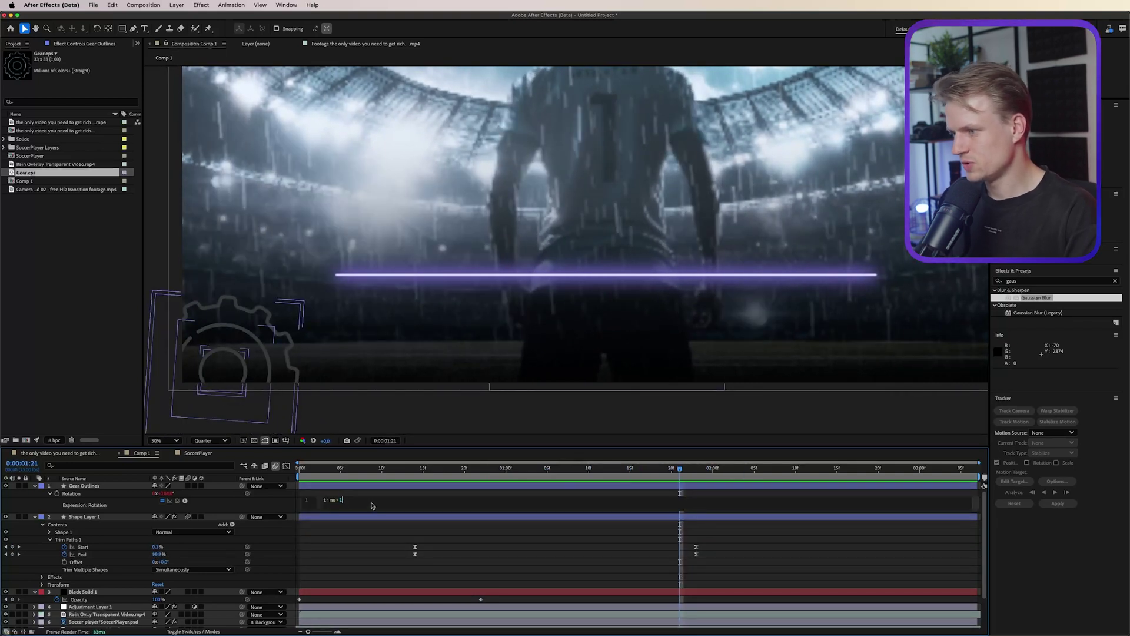
pyautogui.moveTo(329, 469); pyautogui.dragTo(253, 470)
pyautogui.press('space')
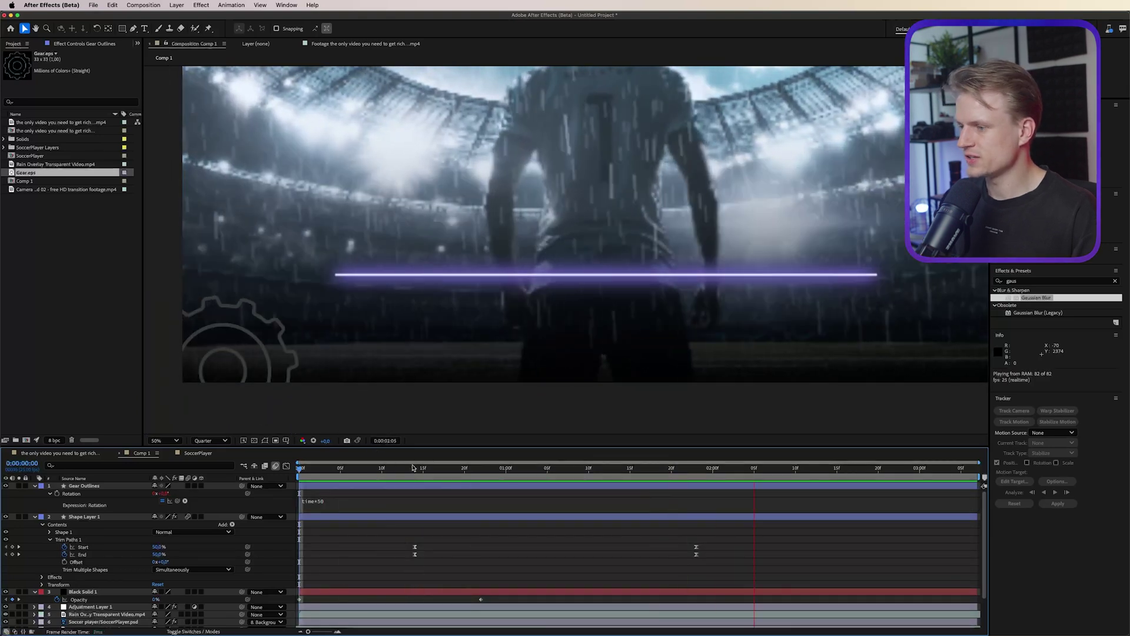
# - Keyframe the gear's Position at 0:00:01:05 and move it out of the frame to -404, 2110 at 0:00:00:14
pyautogui.click(128, 486)
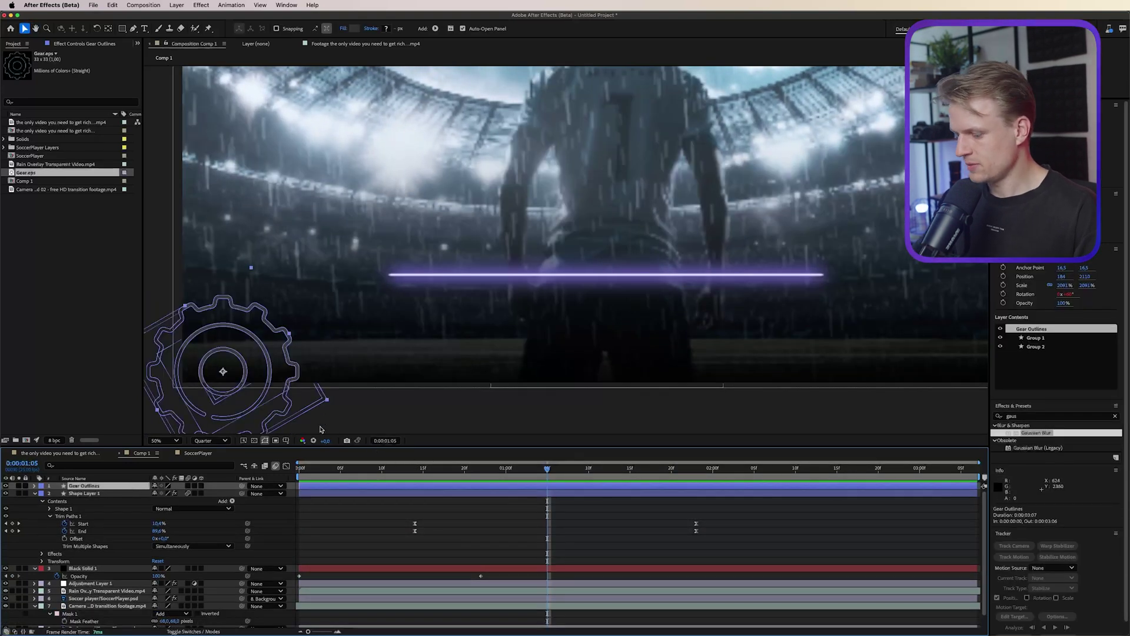
pyautogui.press('p')
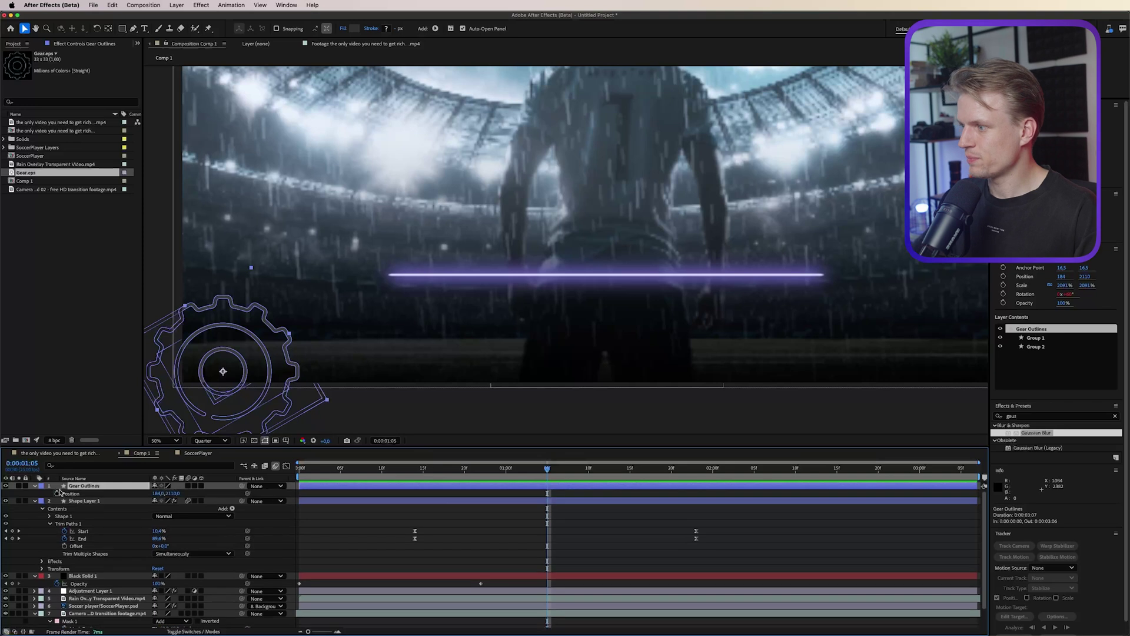
pyautogui.click(57, 493)
pyautogui.press('j')
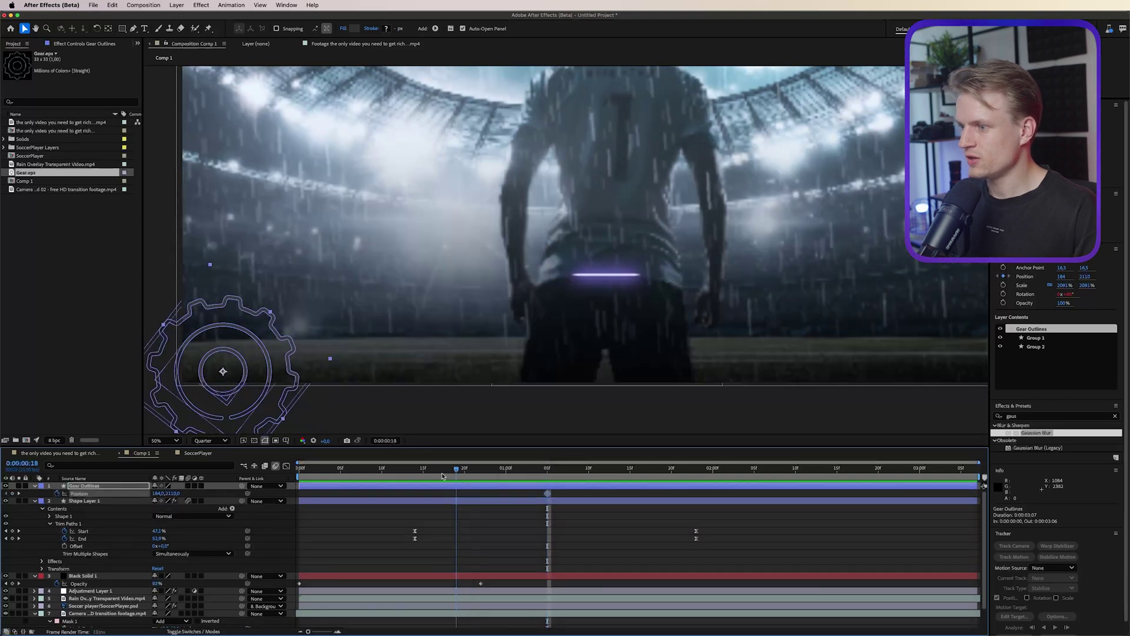
pyautogui.moveTo(264, 360); pyautogui.dragTo(121, 363)
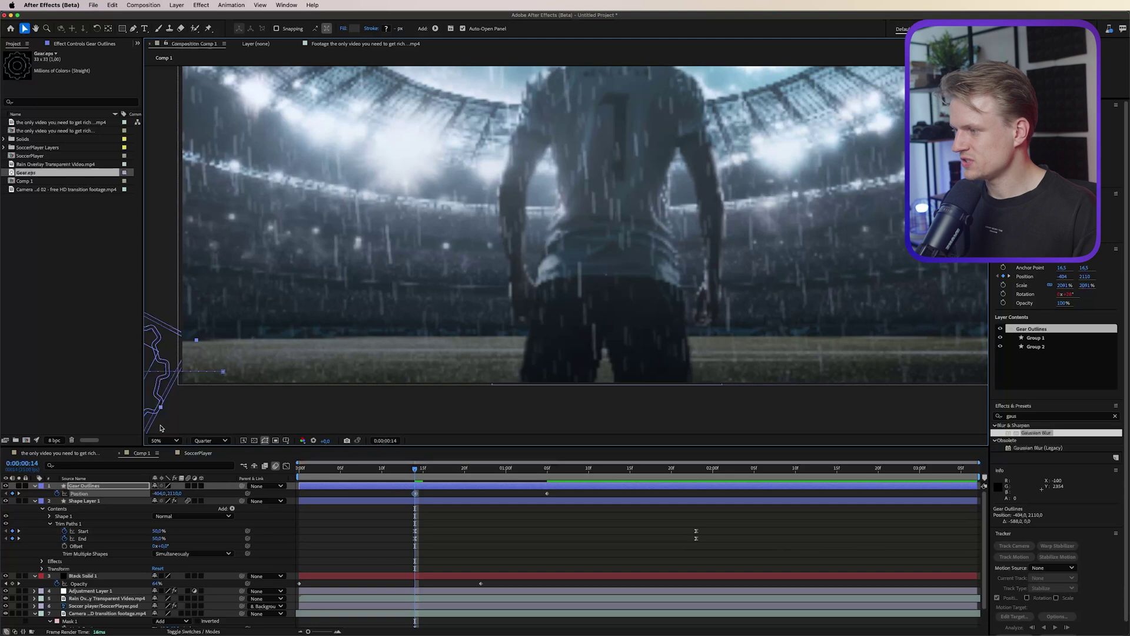
# - Animate the gear's Opacity with a fade-in starting at 0:00:00:14 and scrub through the composition to check it
pyautogui.press('t')
pyautogui.click(57, 493)
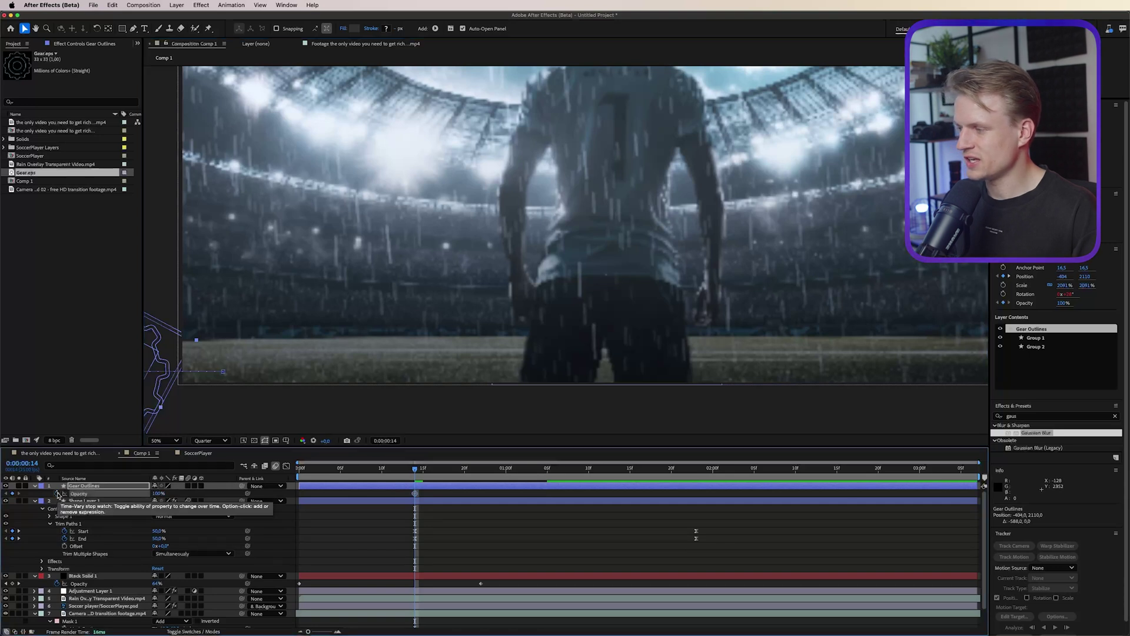
pyautogui.moveTo(415, 497); pyautogui.dragTo(514, 494)
pyautogui.moveTo(159, 493); pyautogui.dragTo(55, 494)
pyautogui.moveTo(415, 469); pyautogui.dragTo(572, 471)
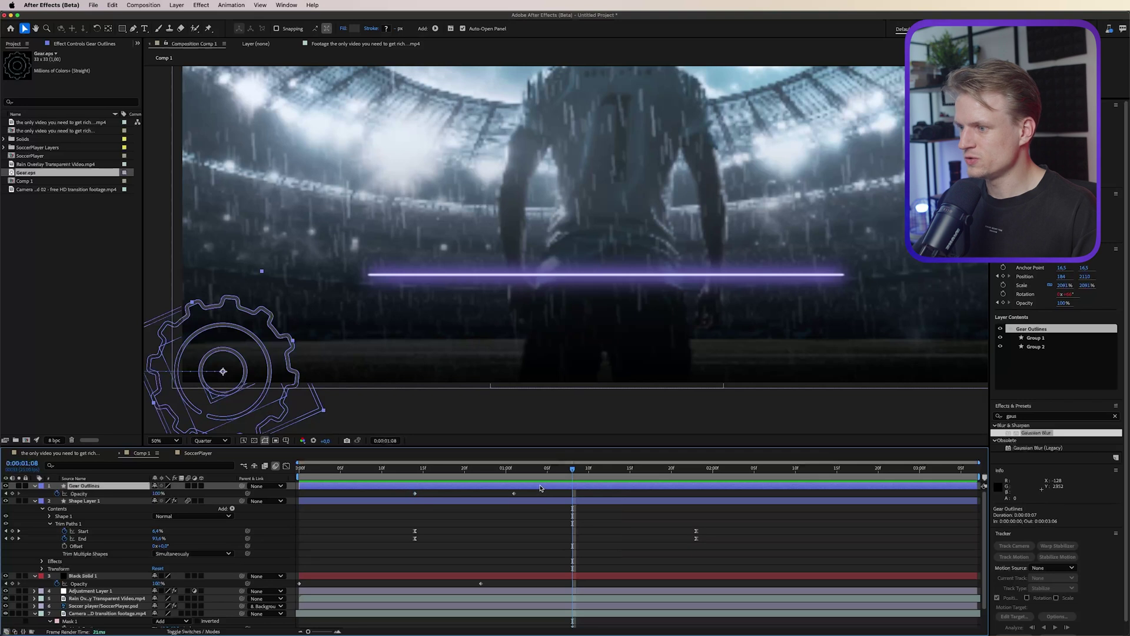
# - Align the gear's final Opacity keyframe with the final Position keyframe at 0:00:01:05, applying Easy Ease to both and enabling motion blur
pyautogui.hotkey('shift', 'p')
pyautogui.moveTo(514, 502); pyautogui.dragTo(474, 506)
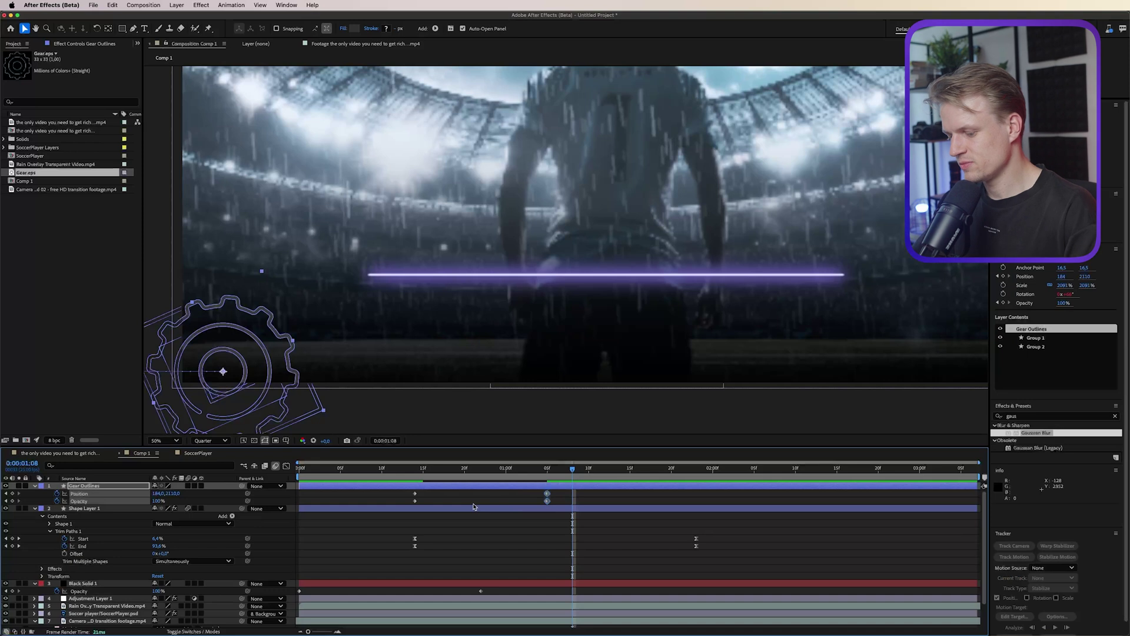
pyautogui.press('F9')
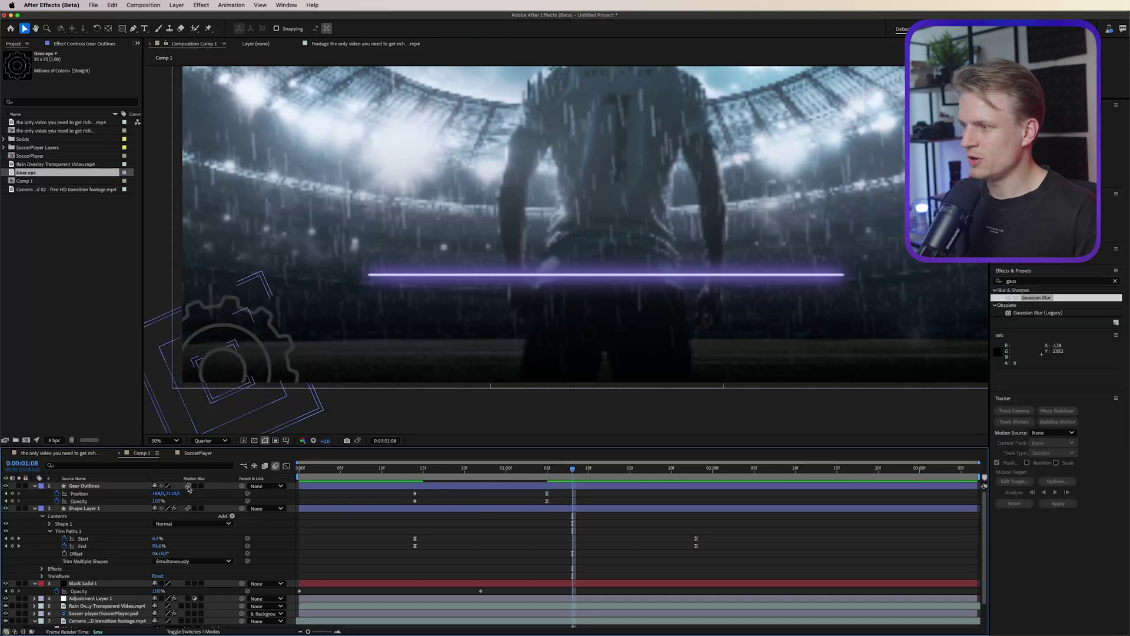
# - Stretch the ease into the gear's last Position keyframe in the speed graph and start the Position and Opacity animation at 0:00:00:06
pyautogui.click(547, 494)
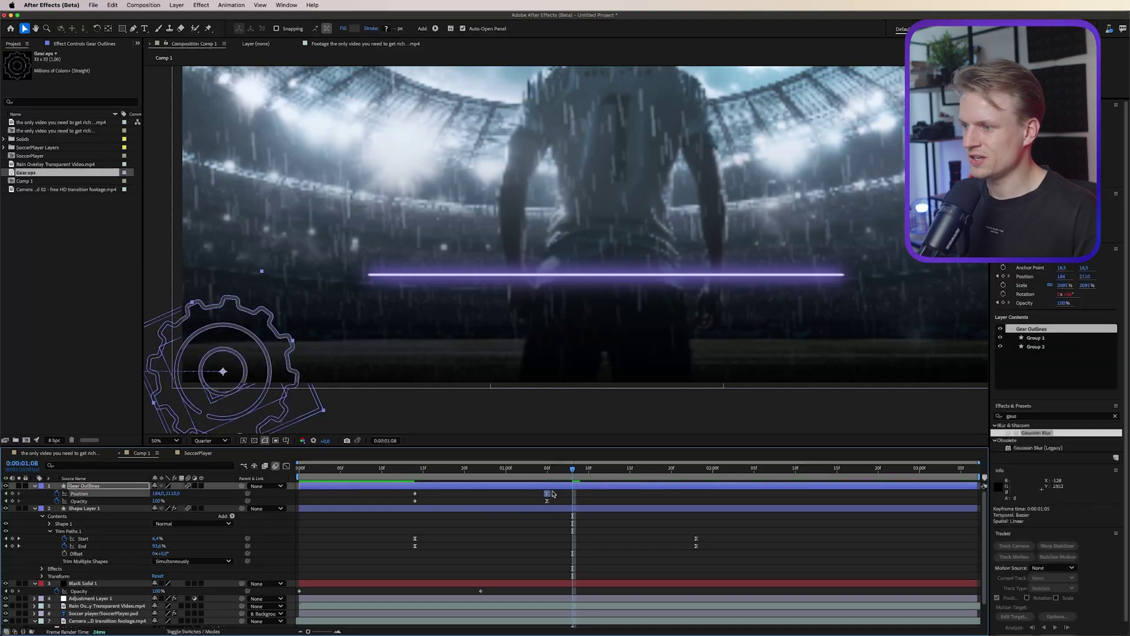
pyautogui.click(286, 466)
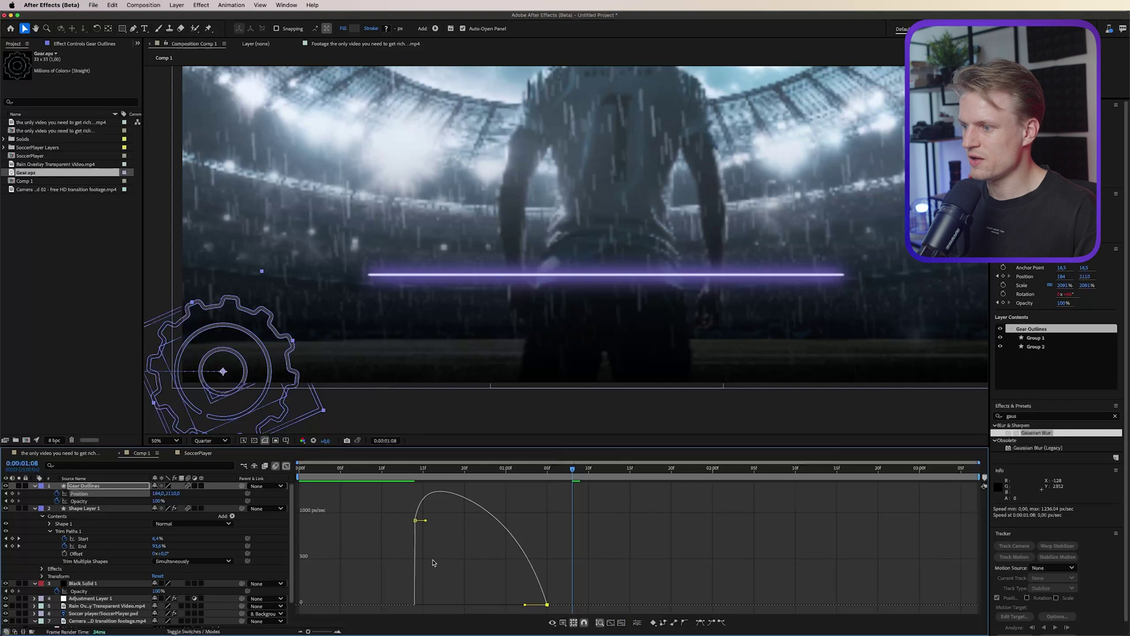
pyautogui.moveTo(528, 606); pyautogui.dragTo(461, 606)
pyautogui.moveTo(438, 469); pyautogui.dragTo(348, 501)
pyautogui.click(276, 467)
pyautogui.click(286, 466)
pyautogui.click(456, 469)
pyautogui.moveTo(456, 473); pyautogui.dragTo(547, 473)
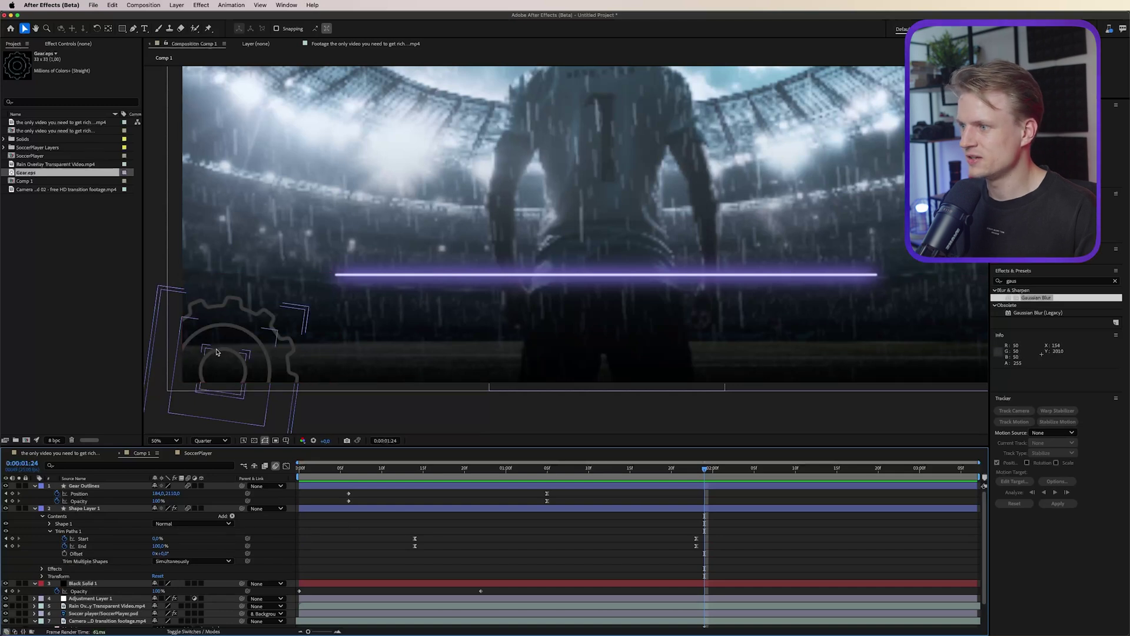
# - Draw a circle about 76 px across with the Ellipse tool below the glowing line's left end and set its fill to None
pyautogui.scroll(2, 252, 348)
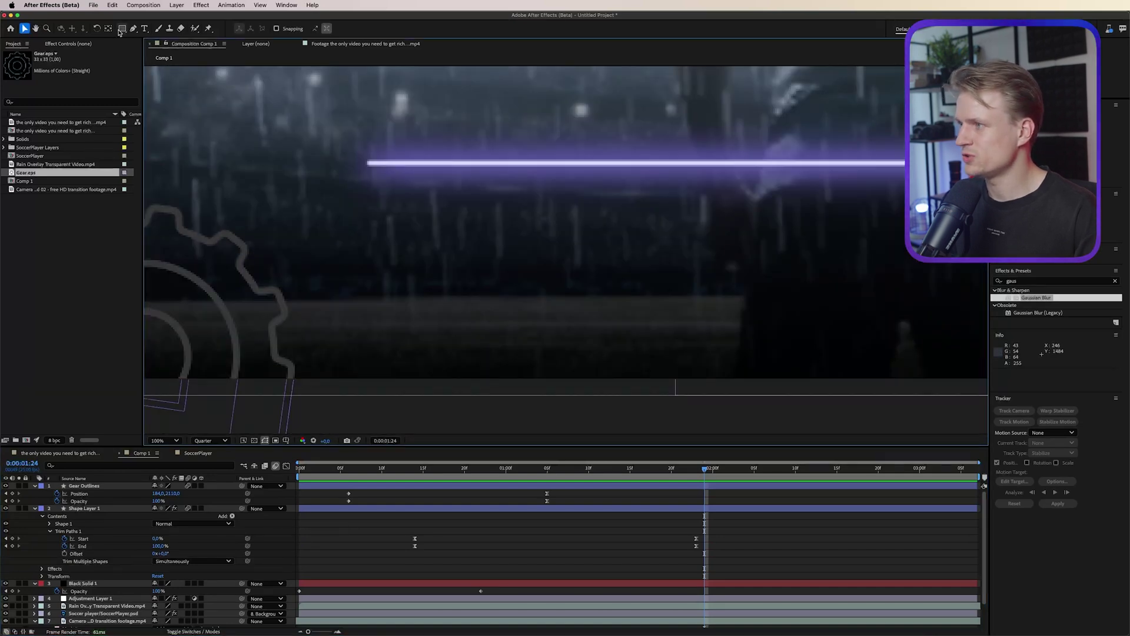
pyautogui.click(122, 28)
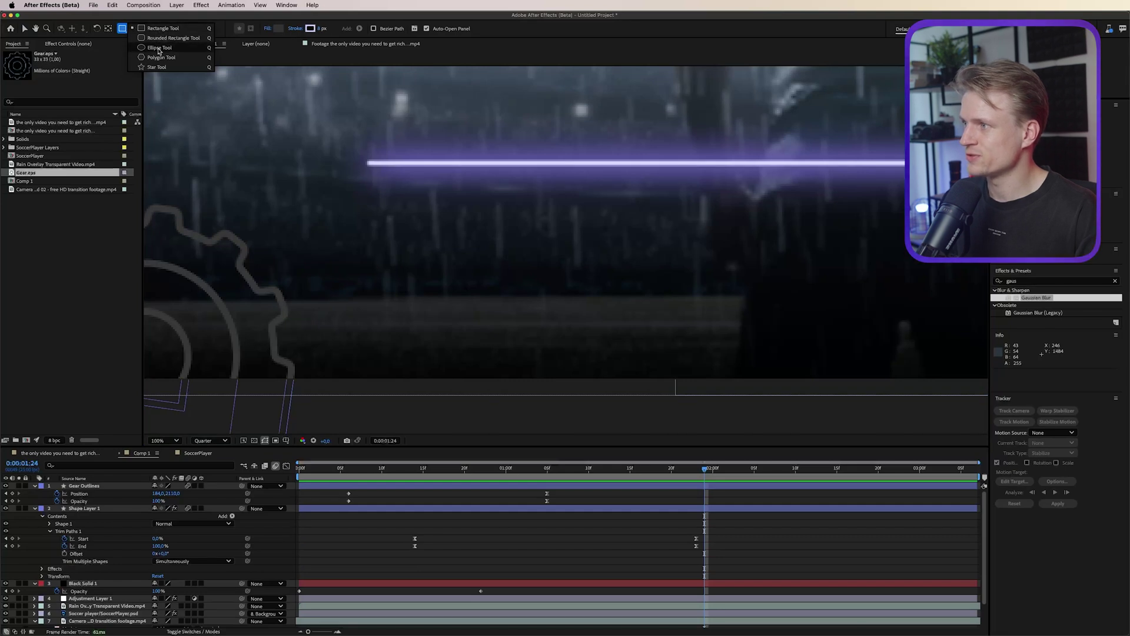
pyautogui.click(159, 48)
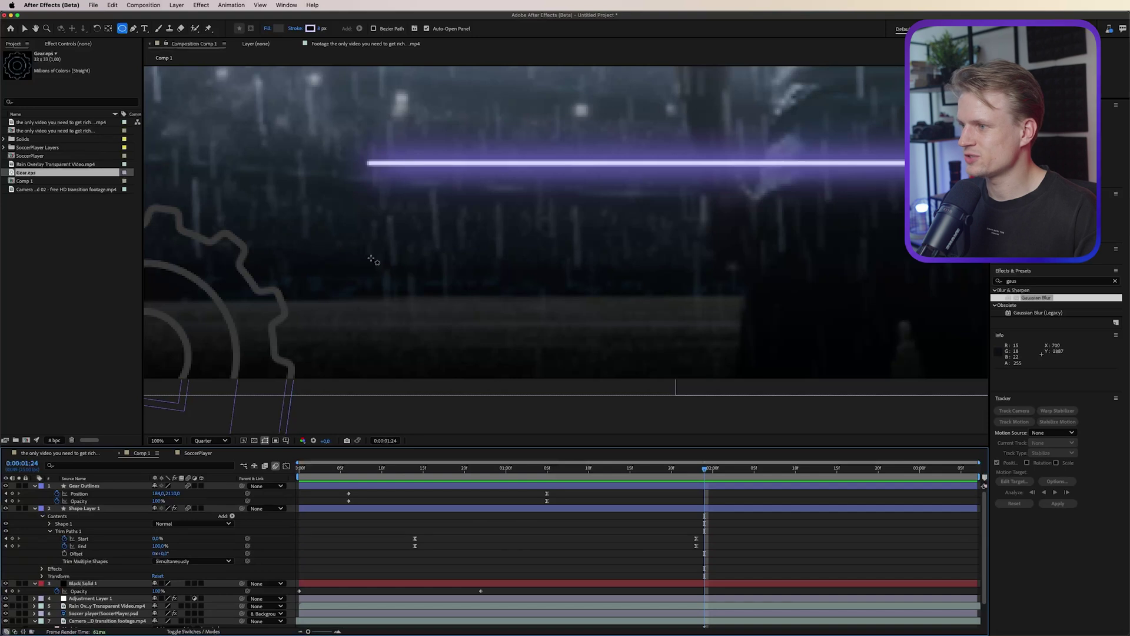
pyautogui.moveTo(353, 242); pyautogui.dragTo(390, 281)
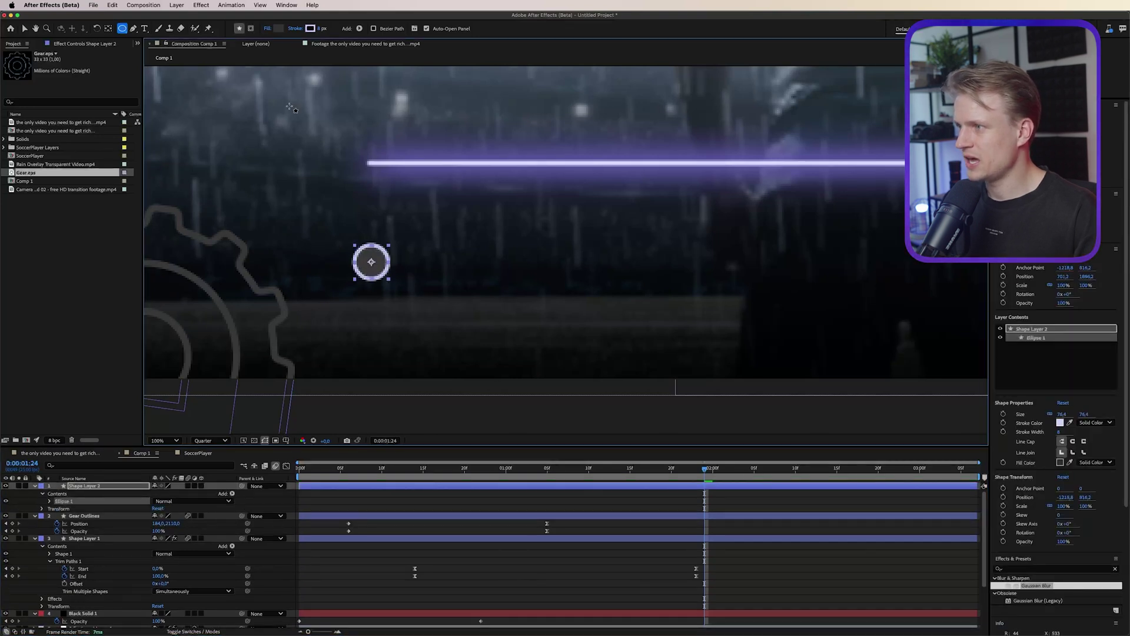
pyautogui.click(267, 29)
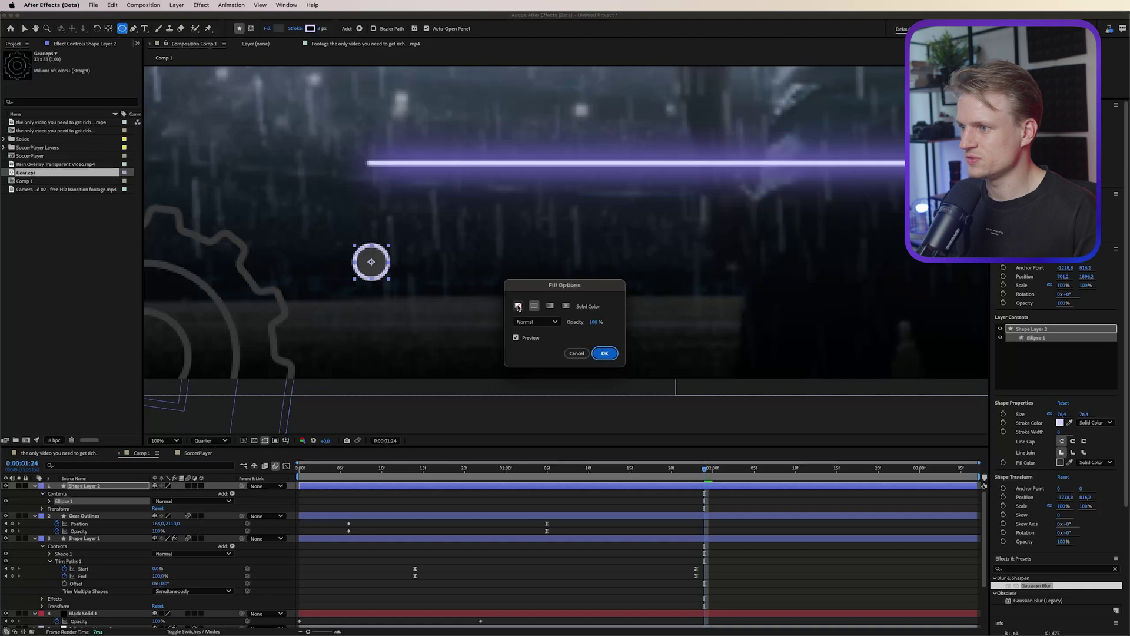
pyautogui.click(518, 307)
pyautogui.click(605, 354)
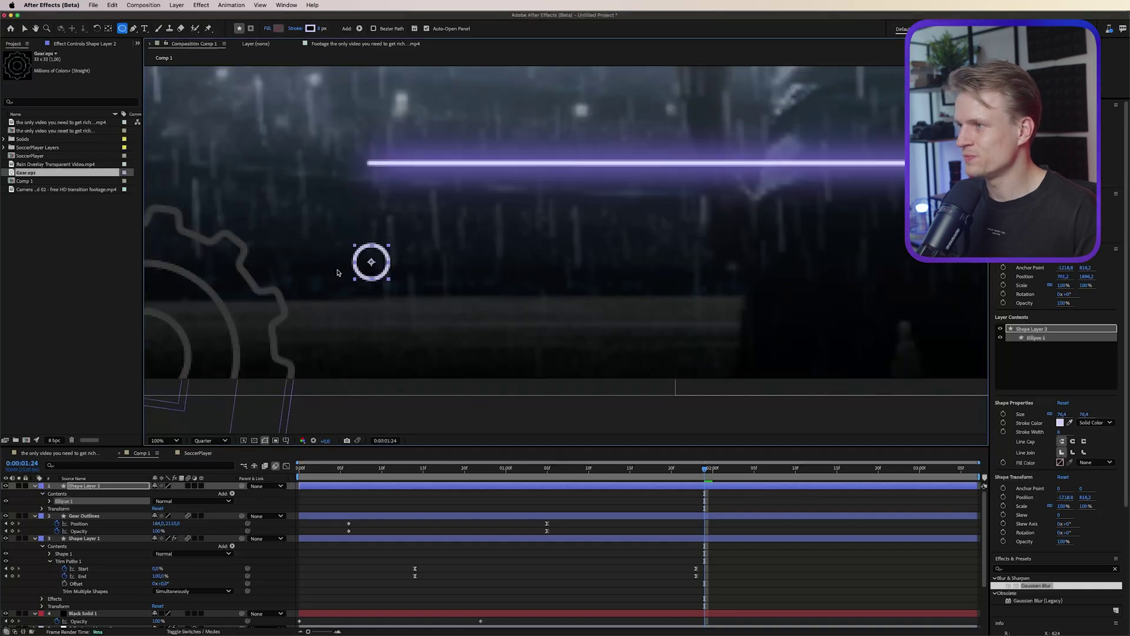
# - Copy the Gaussian Blur and Glow effects from the line's shape layer to the circle's layer
pyautogui.click(84, 516)
pyautogui.click(84, 539)
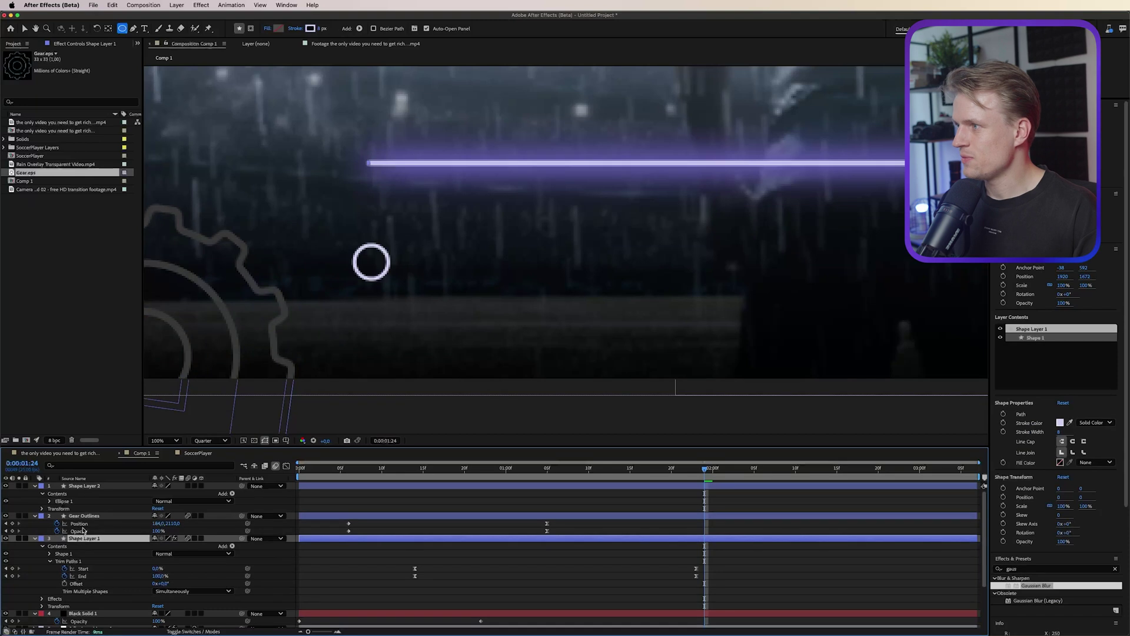
pyautogui.click(66, 44)
pyautogui.click(36, 61)
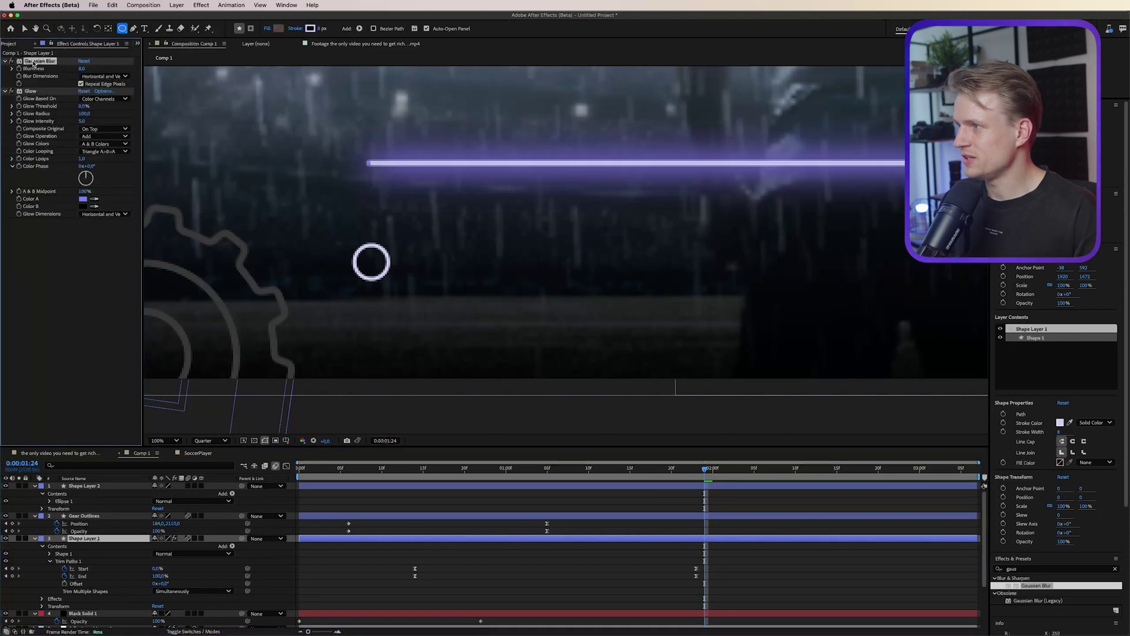
pyautogui.click(30, 92)
pyautogui.click(87, 486)
pyautogui.click(85, 486)
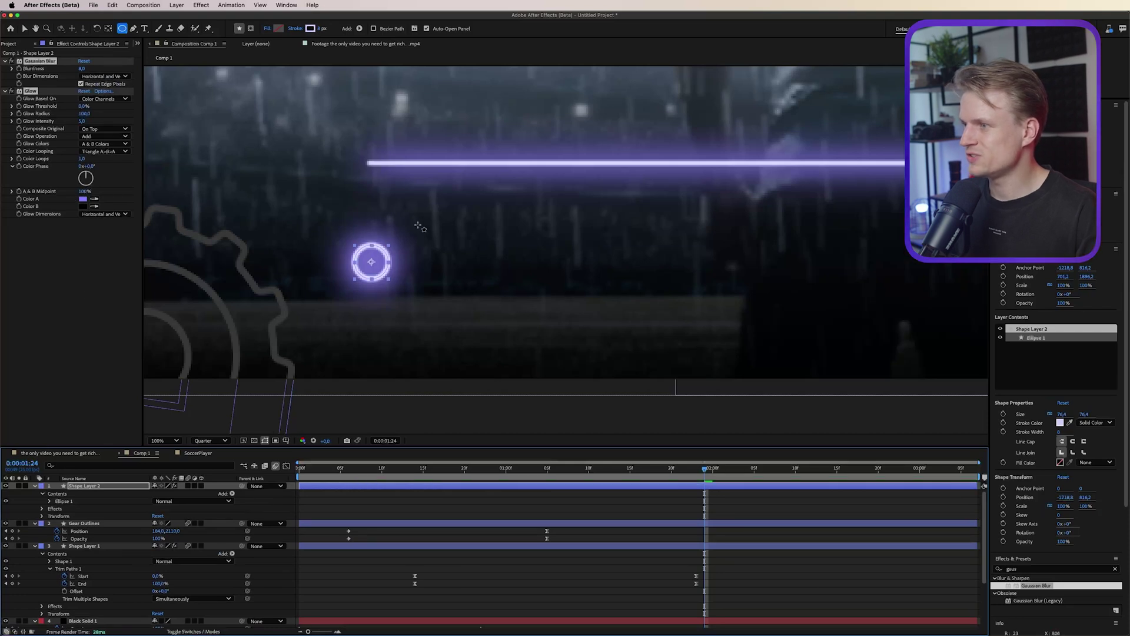
# - Set the circle's stroke width to 4 px and its glow to a radius of 35 and an intensity of 1
pyautogui.scroll(1, 301, 236)
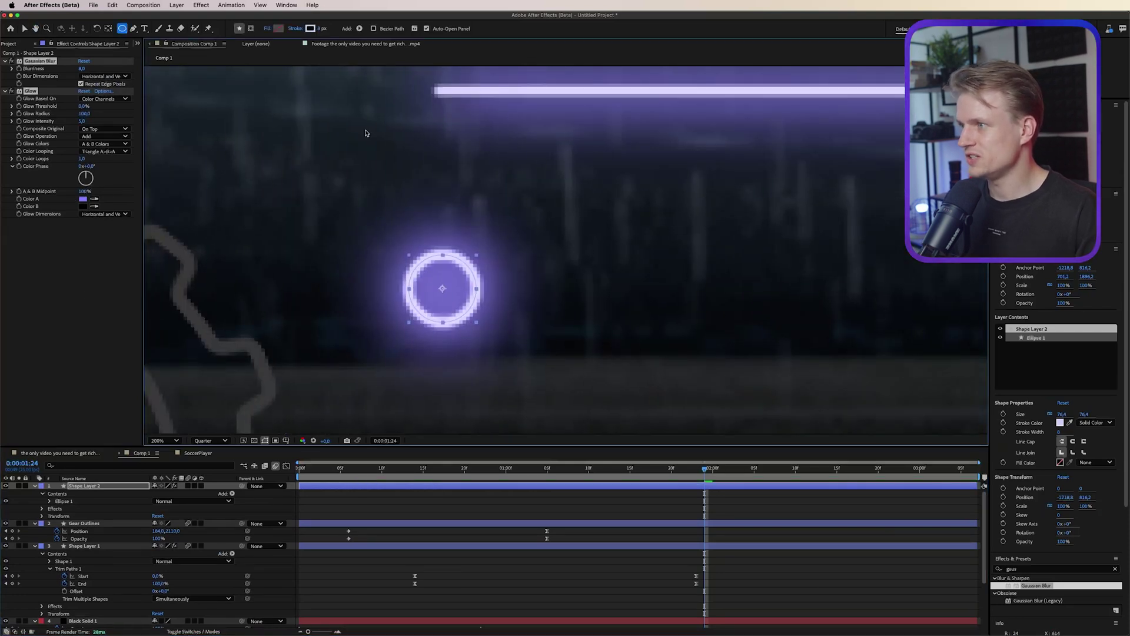
pyautogui.click(321, 30)
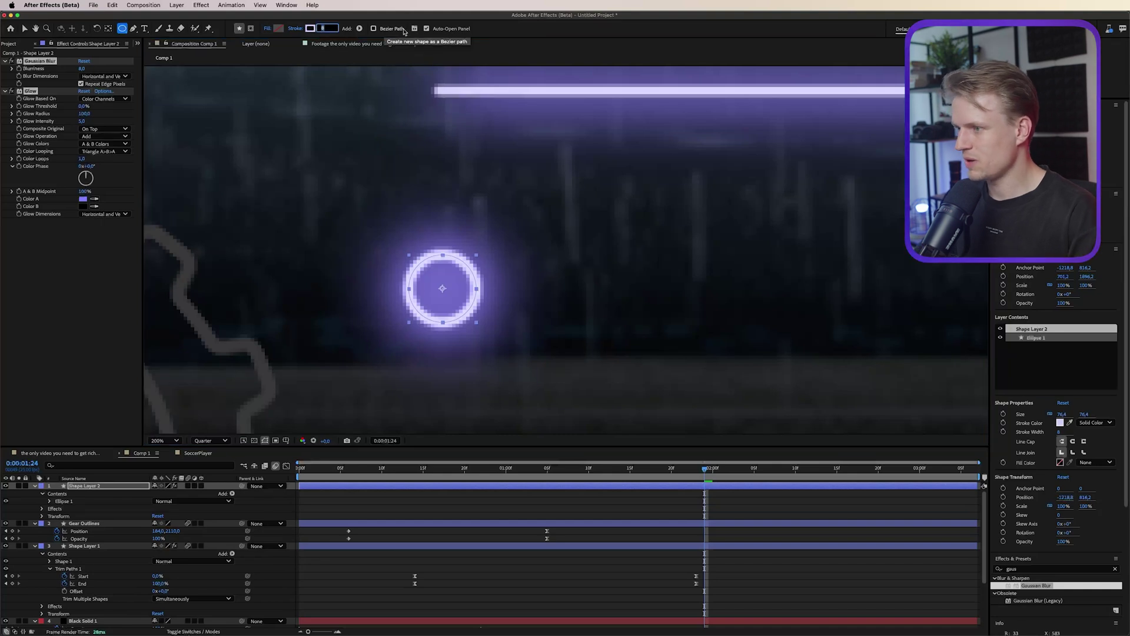
pyautogui.write('4')
pyautogui.press('Return')
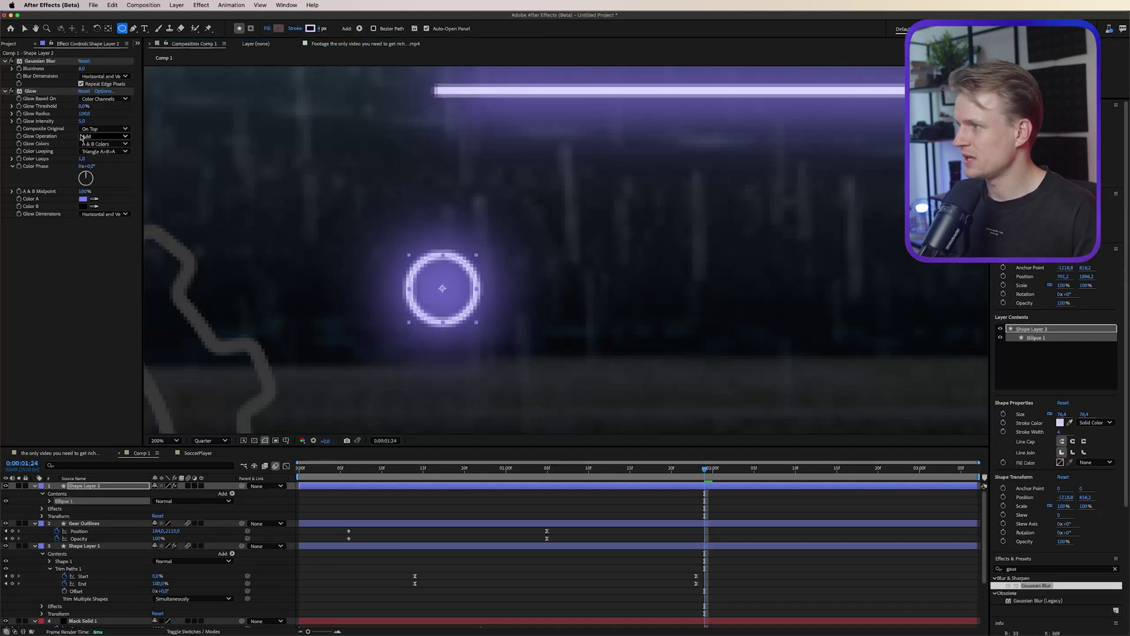
pyautogui.moveTo(85, 116); pyautogui.dragTo(53, 118)
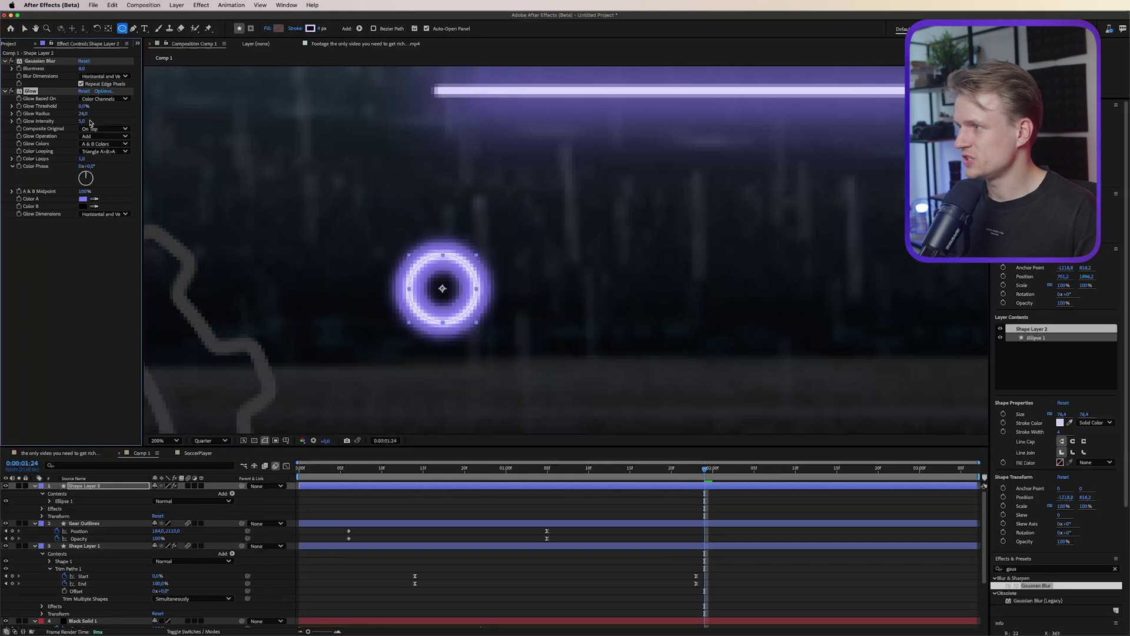
pyautogui.moveTo(58, 121); pyautogui.dragTo(85, 112)
pyautogui.press('Return')
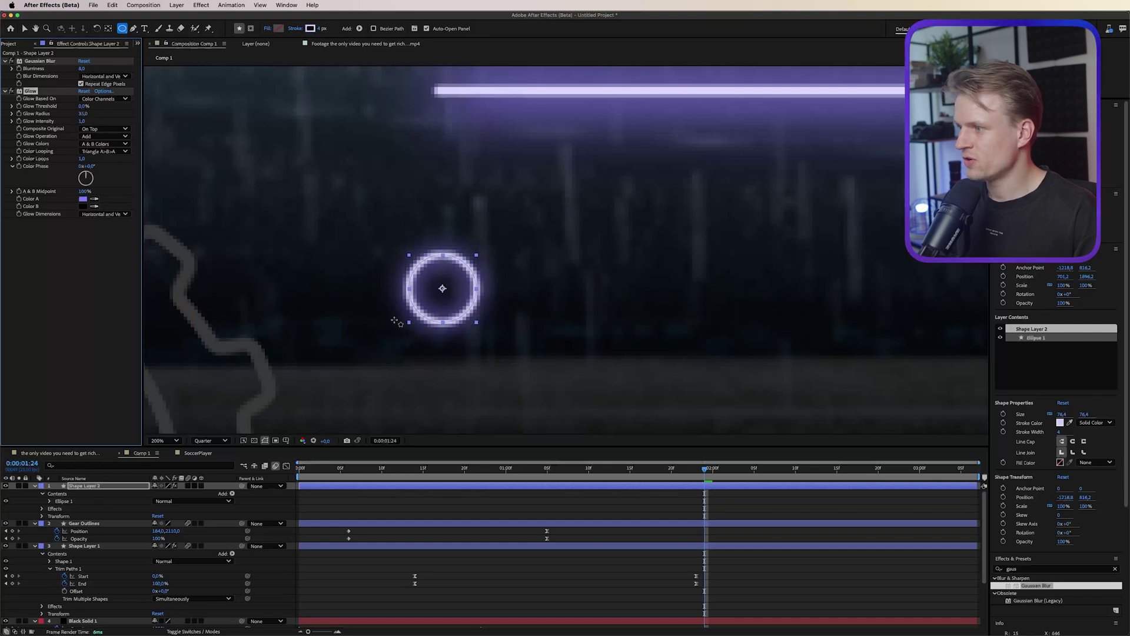
# - Set the composition preview resolution to Full and inspect the glowing circle
pyautogui.click(197, 443)
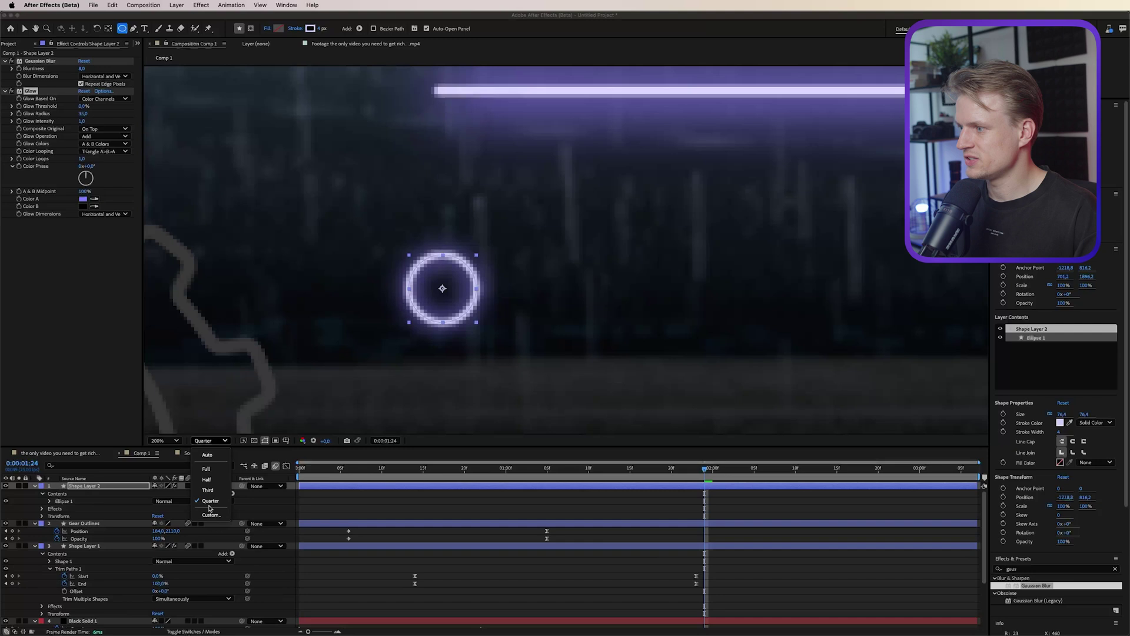
pyautogui.click(203, 466)
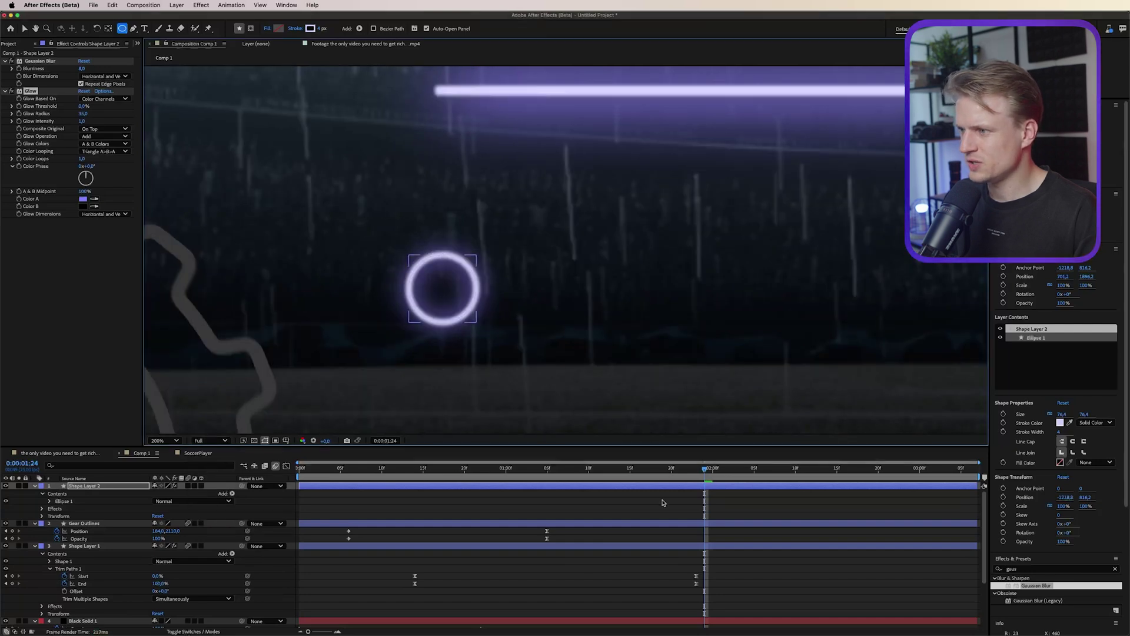
pyautogui.scroll(-3, 465, 336)
pyautogui.scroll(4, 565, 250)
pyautogui.press('v')
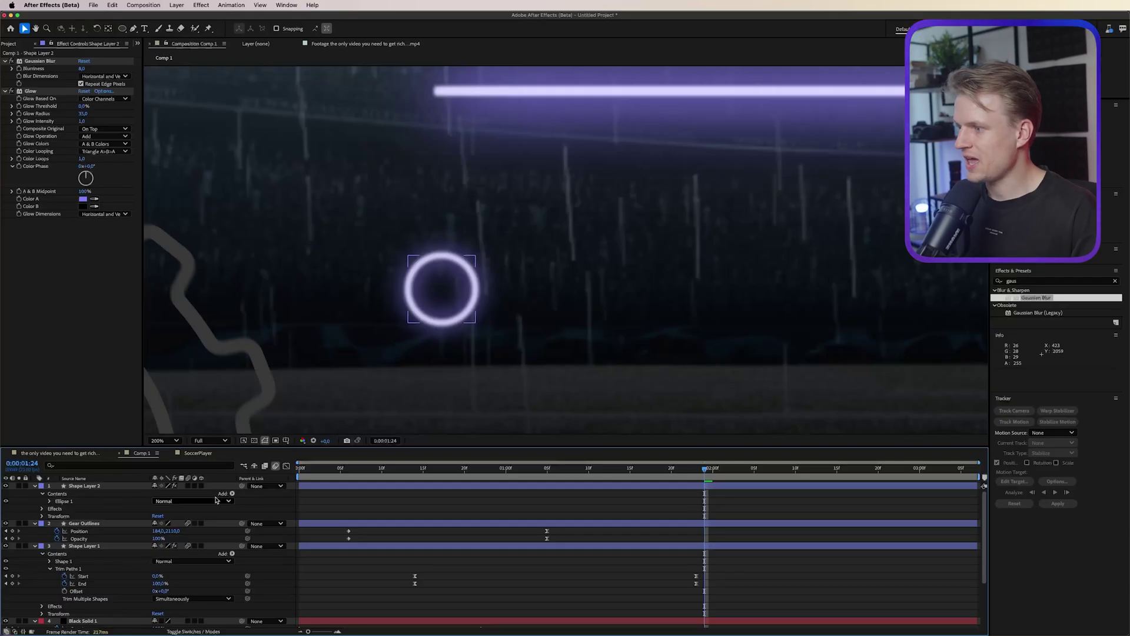
# - Add Trim Paths to the circle's shape layer and expand its properties
pyautogui.click(231, 494)
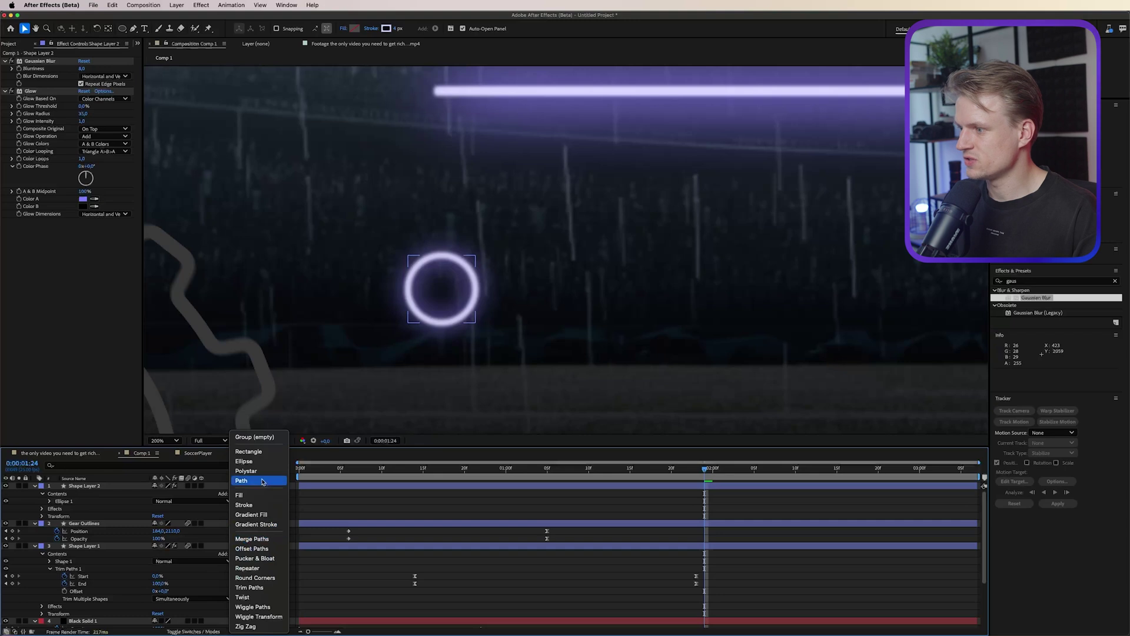
pyautogui.click(249, 587)
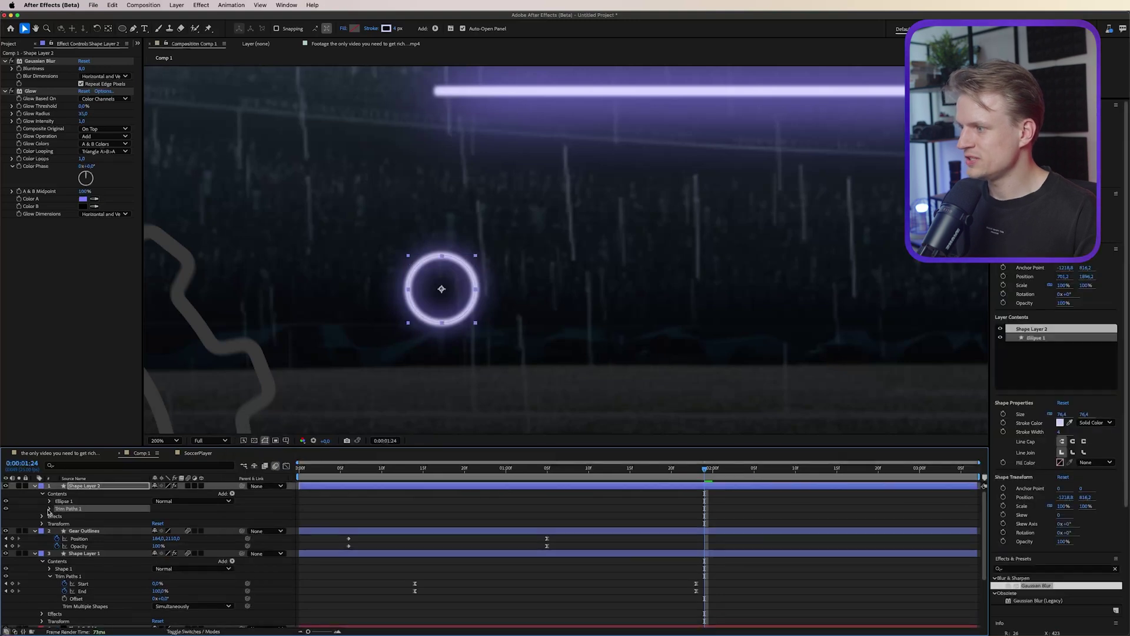
pyautogui.click(49, 508)
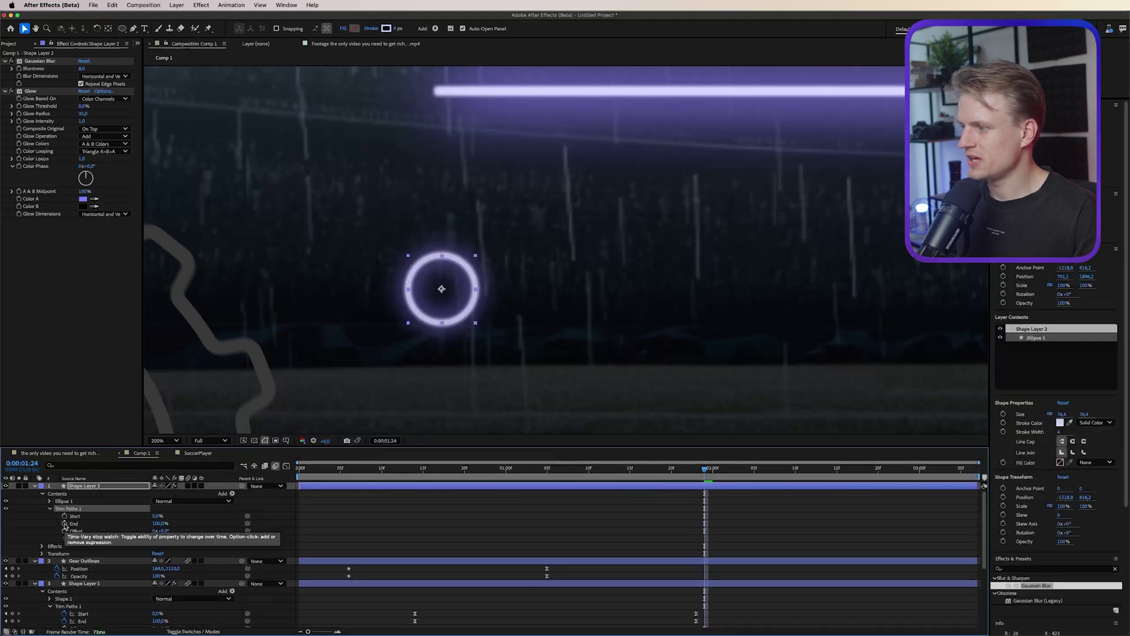
# - Keyframe the circle's Trim Paths End at 100% at 0:00:01:24 and 0% at 0:00:01:10, and preview the drawing-on
pyautogui.click(65, 523)
pyautogui.moveTo(704, 469)
pyautogui.mouseDown()
pyautogui.moveTo(622, 471)
pyautogui.moveTo(588, 485)
pyautogui.mouseUp()
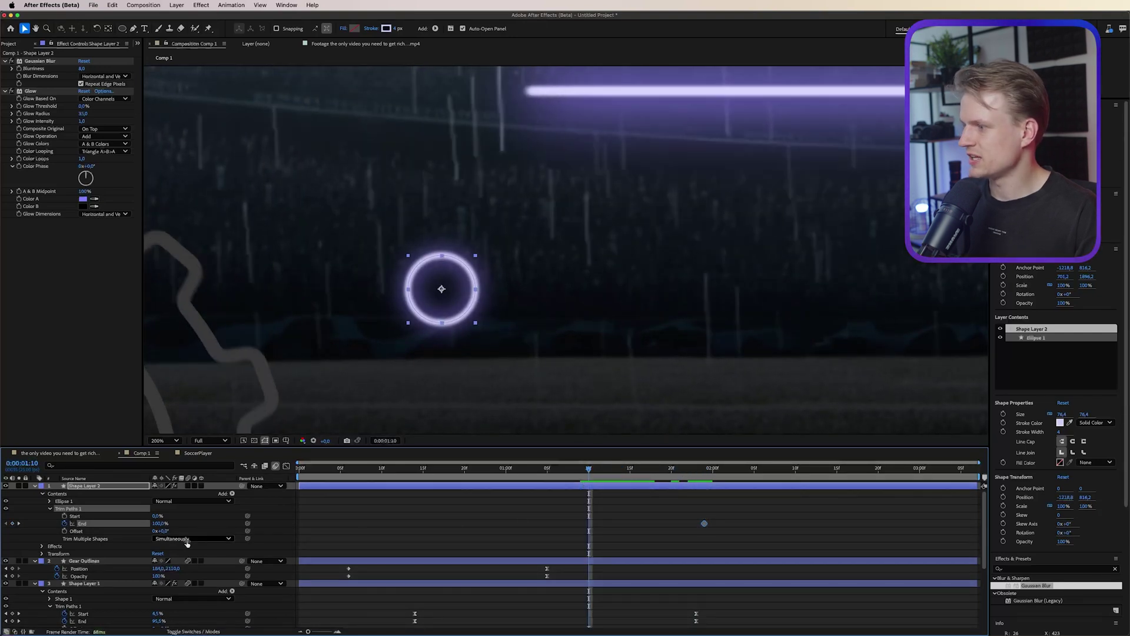
pyautogui.click(156, 523)
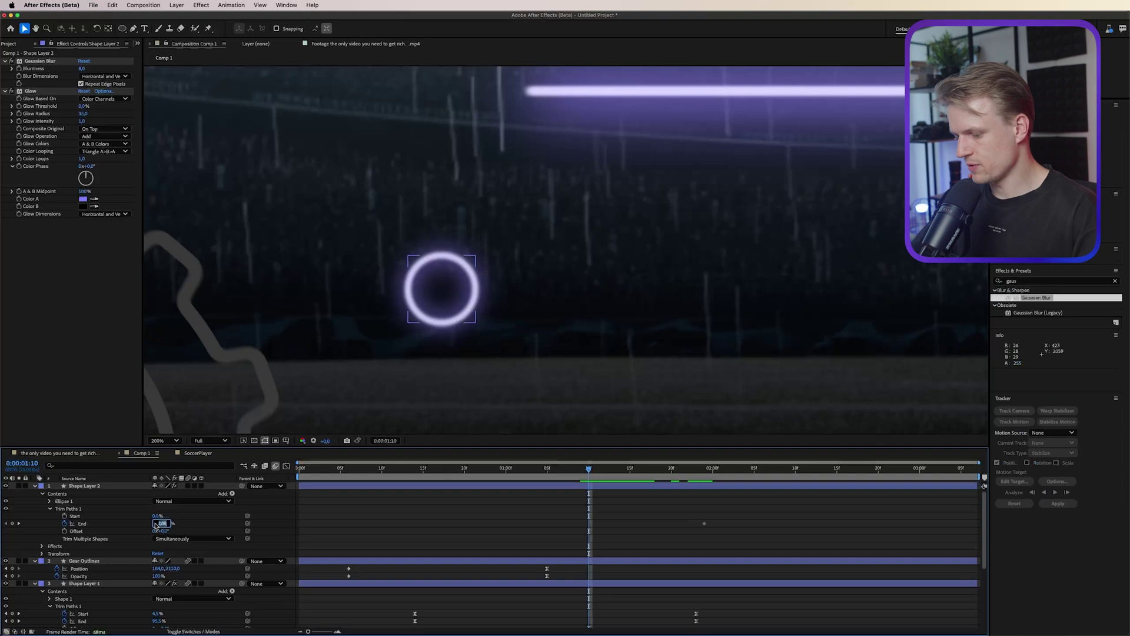
pyautogui.write('0')
pyautogui.press('Return')
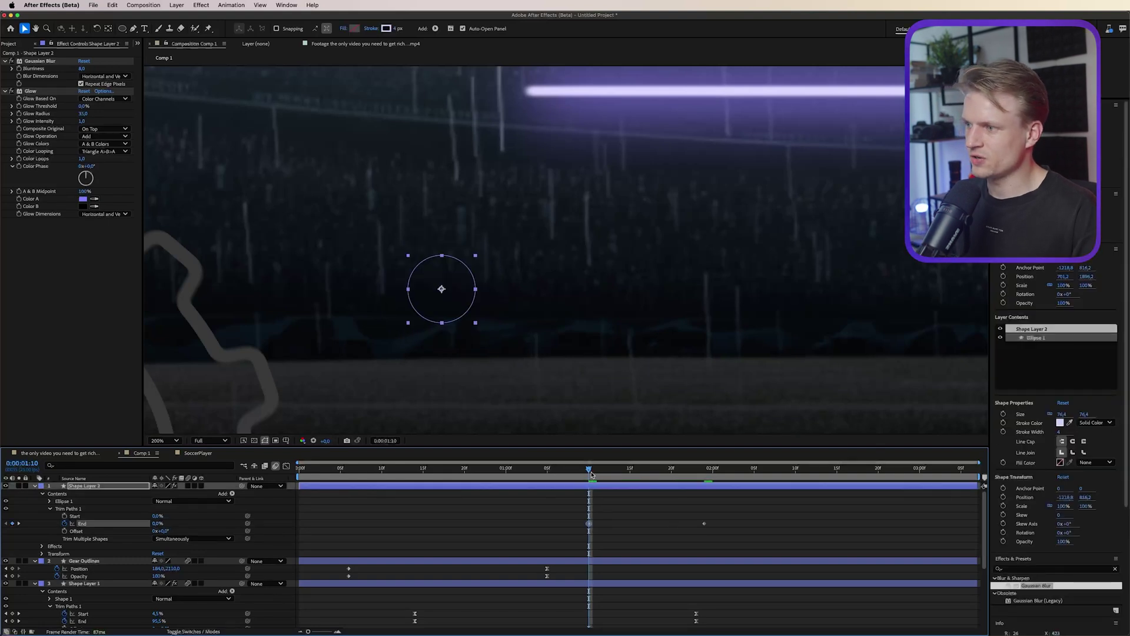
pyautogui.press('space')
pyautogui.press('space')
pyautogui.moveTo(589, 473); pyautogui.dragTo(582, 492)
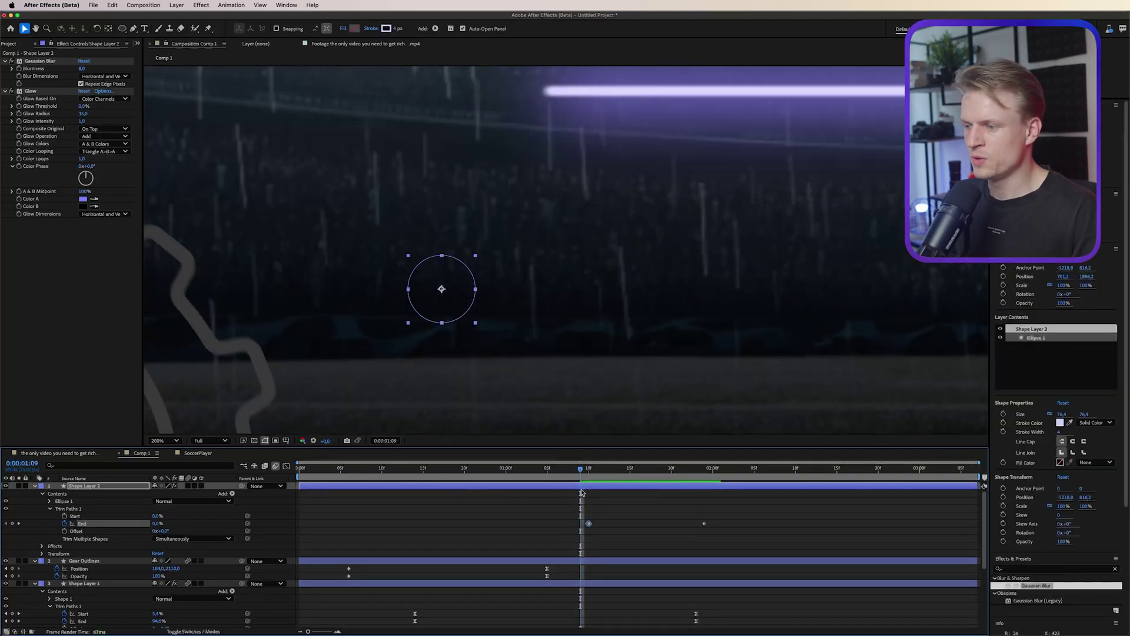
# - Easy Ease the circle's Trim Paths End keyframes, shape their speed graph with an early peak and long slowdown, and preview the drawing-on
pyautogui.moveTo(763, 512); pyautogui.dragTo(556, 536)
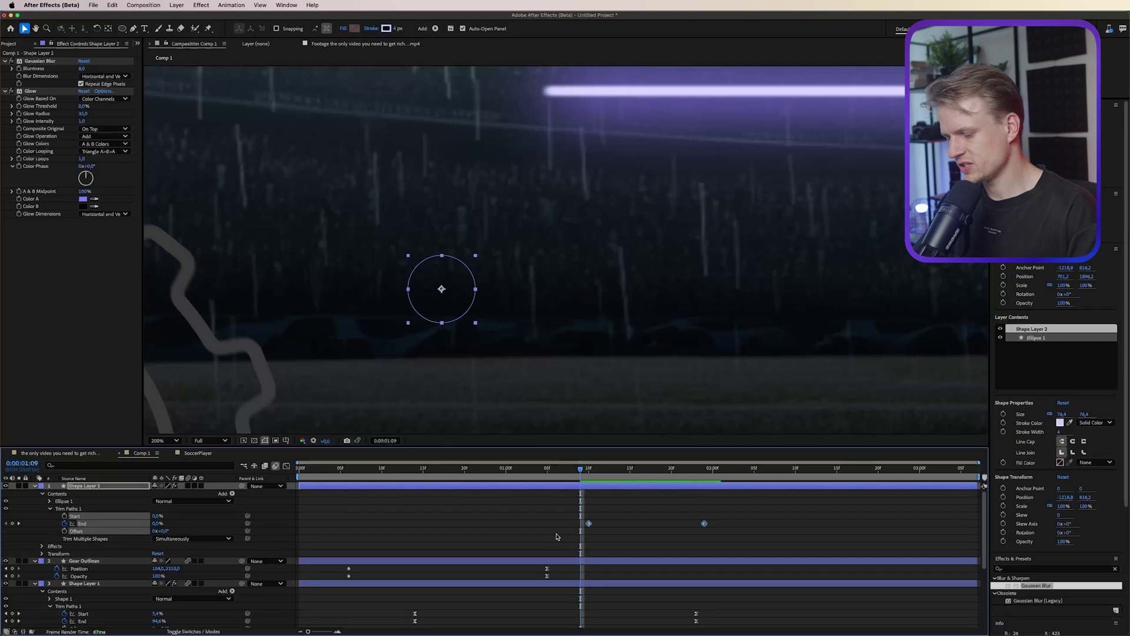
pyautogui.press('F9')
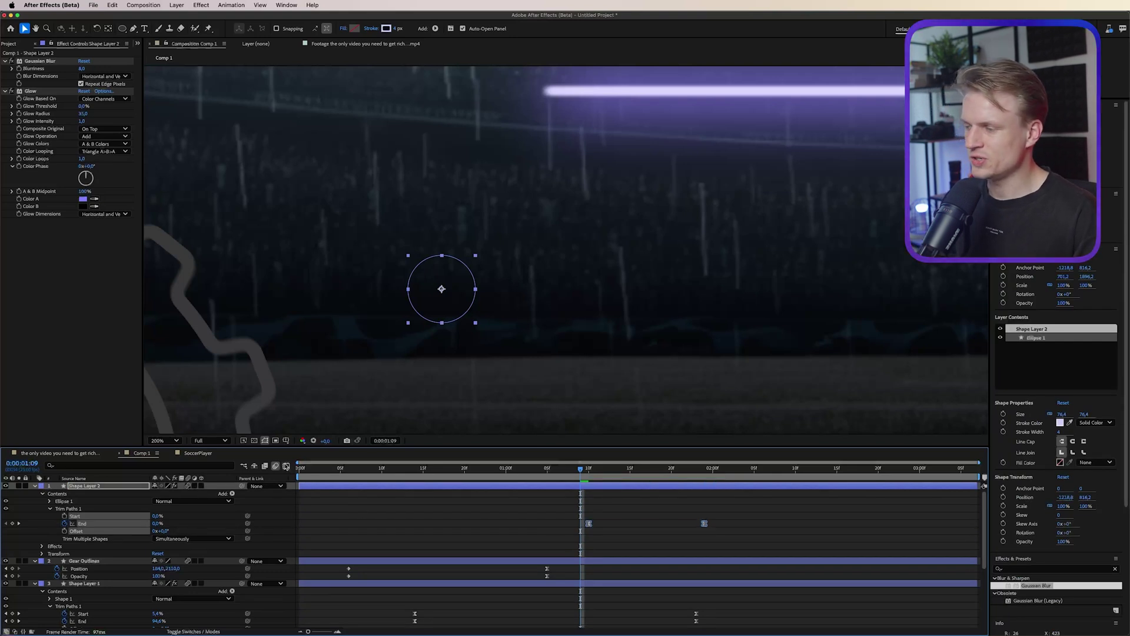
pyautogui.hotkey('shift', 'F3')
pyautogui.moveTo(774, 537); pyautogui.dragTo(660, 607)
pyautogui.press('space')
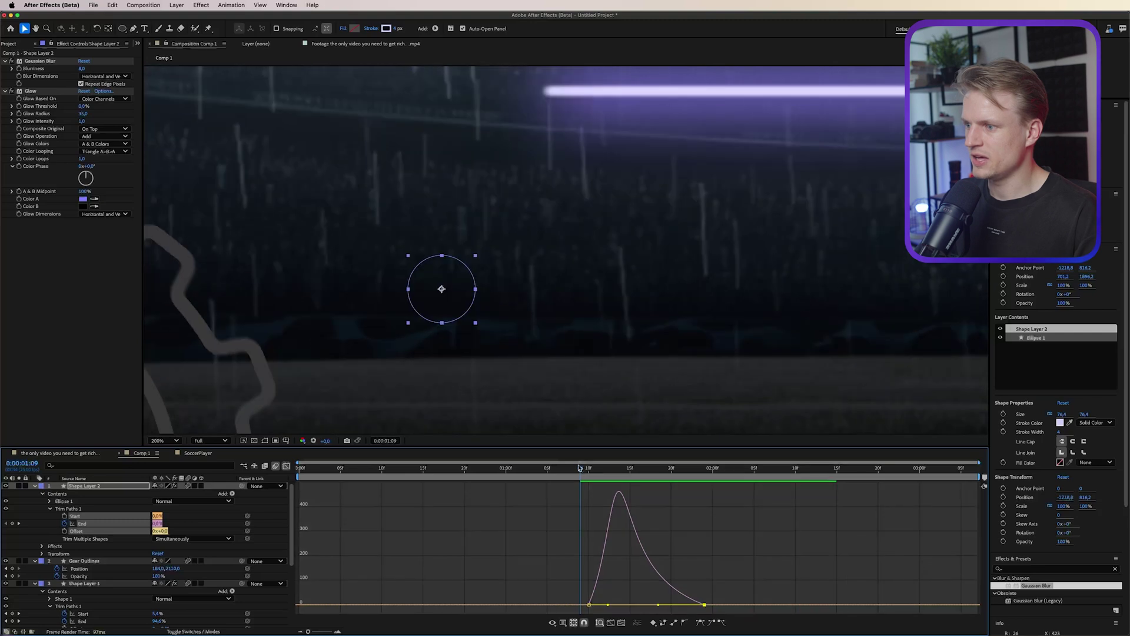
pyautogui.click(576, 474)
pyautogui.press('space')
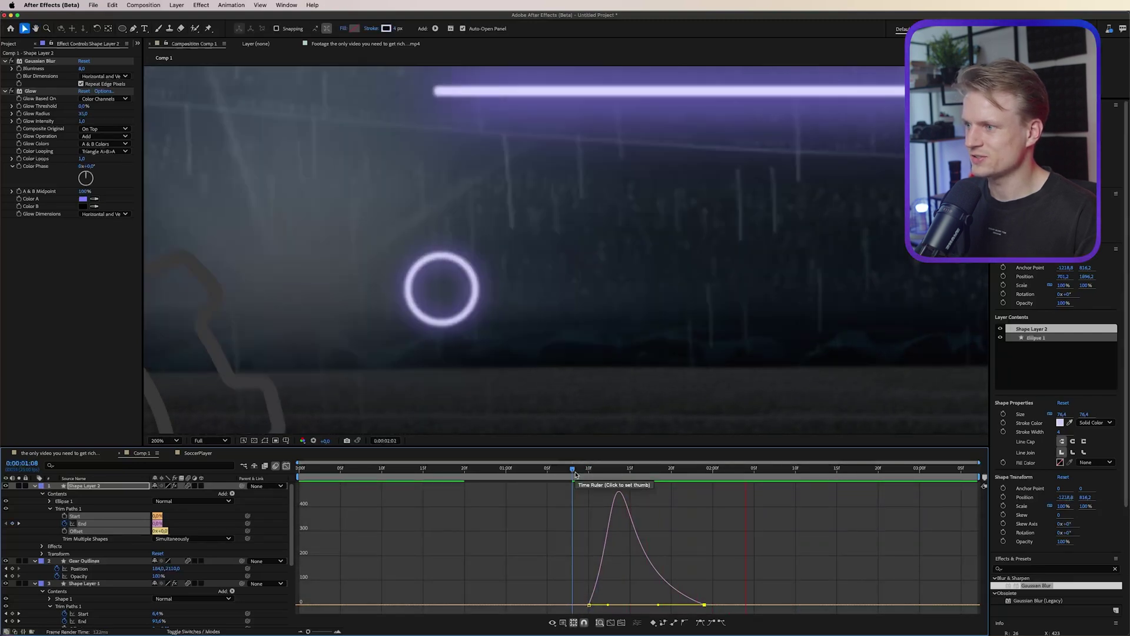
pyautogui.press('space')
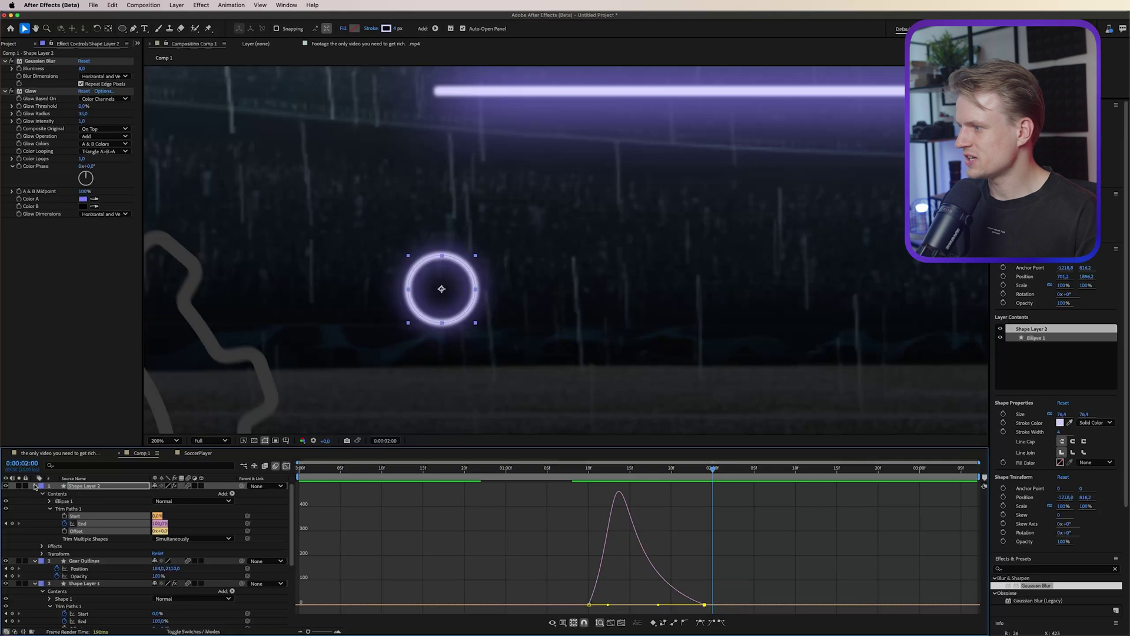
# - Review the text reveal in the reference composition and add the text "Type our text here" beside the circle in Comp 1
pyautogui.click(35, 486)
pyautogui.click(35, 493)
pyautogui.click(59, 452)
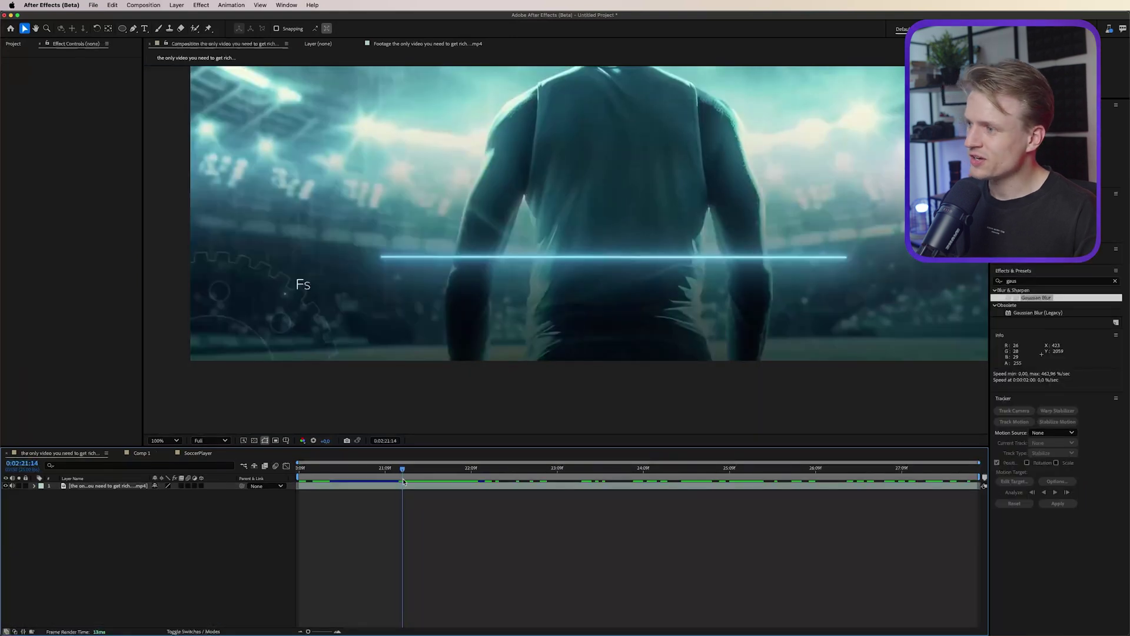
pyautogui.moveTo(402, 484); pyautogui.dragTo(458, 488)
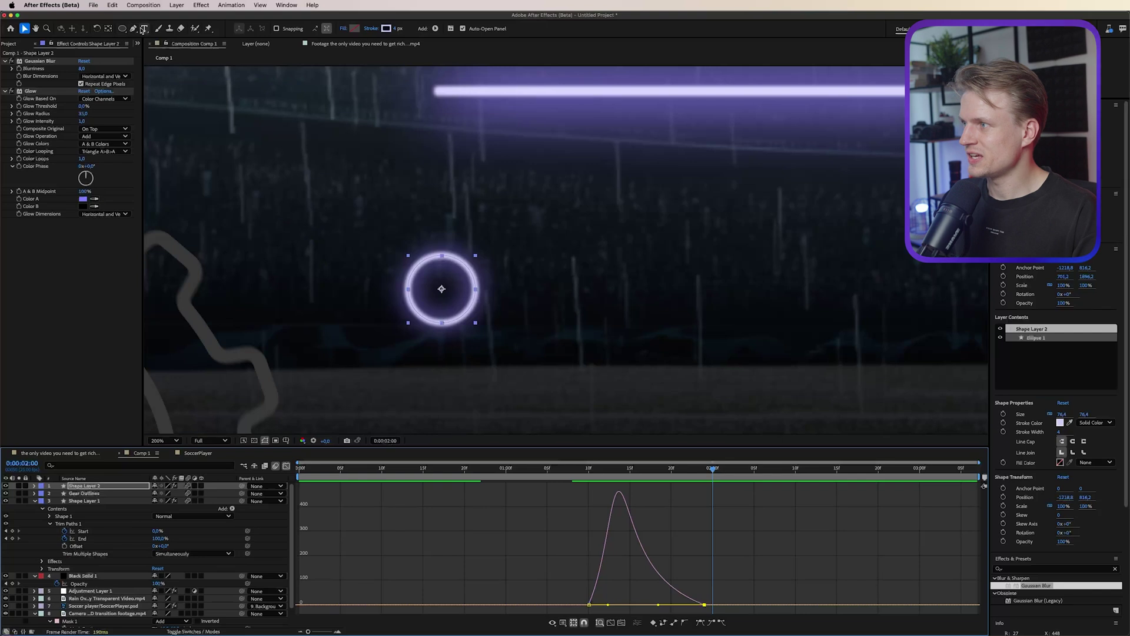
pyautogui.click(144, 28)
pyautogui.click(547, 296)
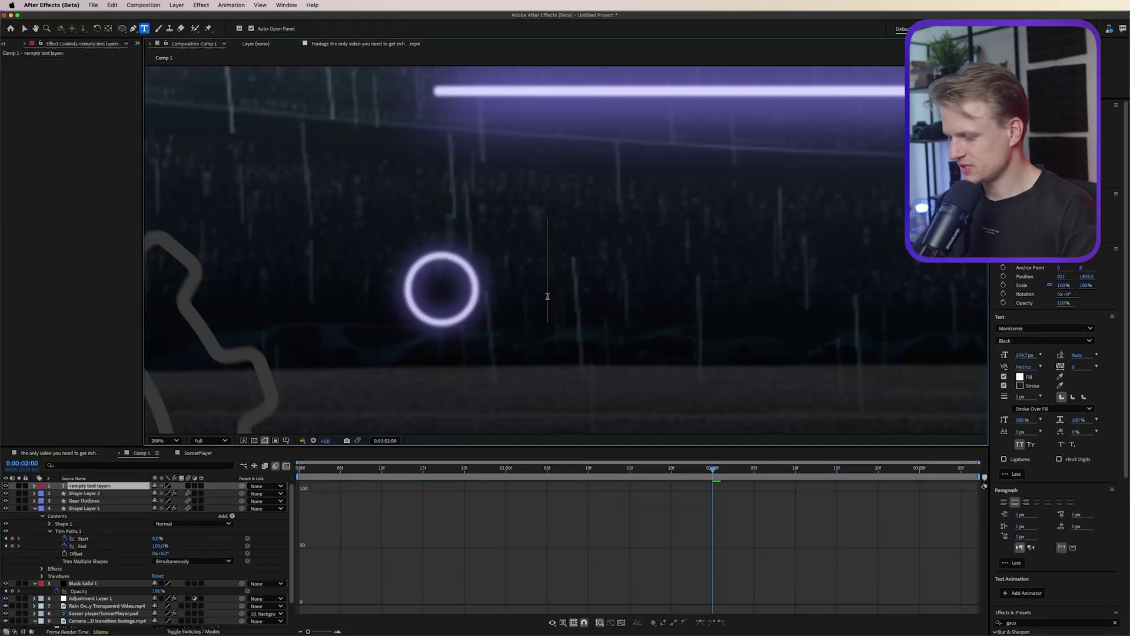
pyautogui.write('Type our te')
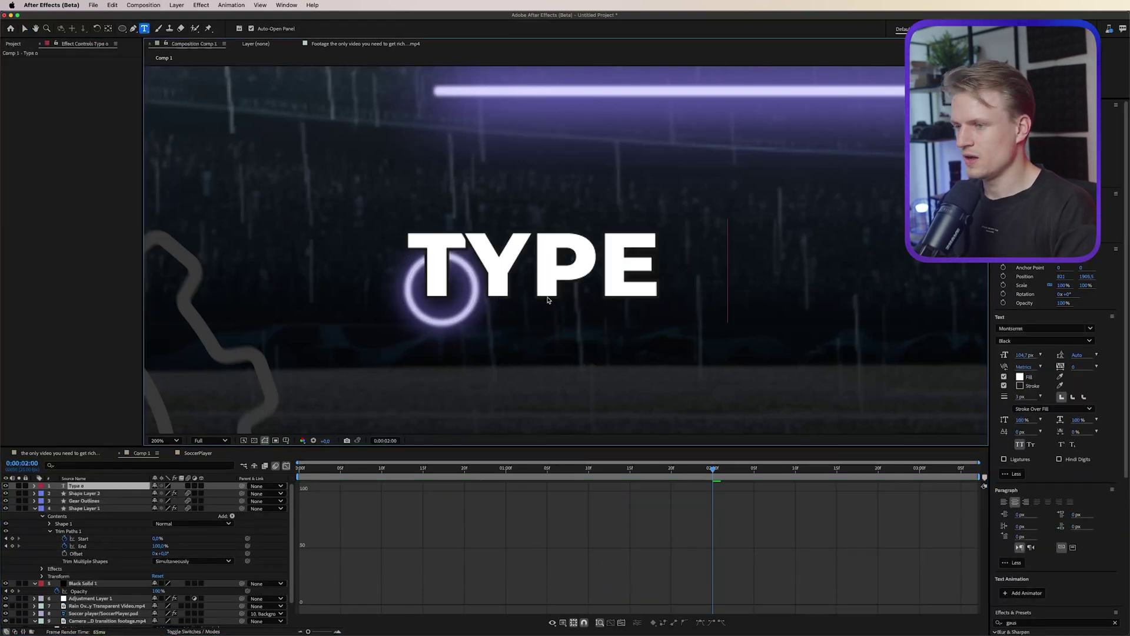
pyautogui.write('xt here')
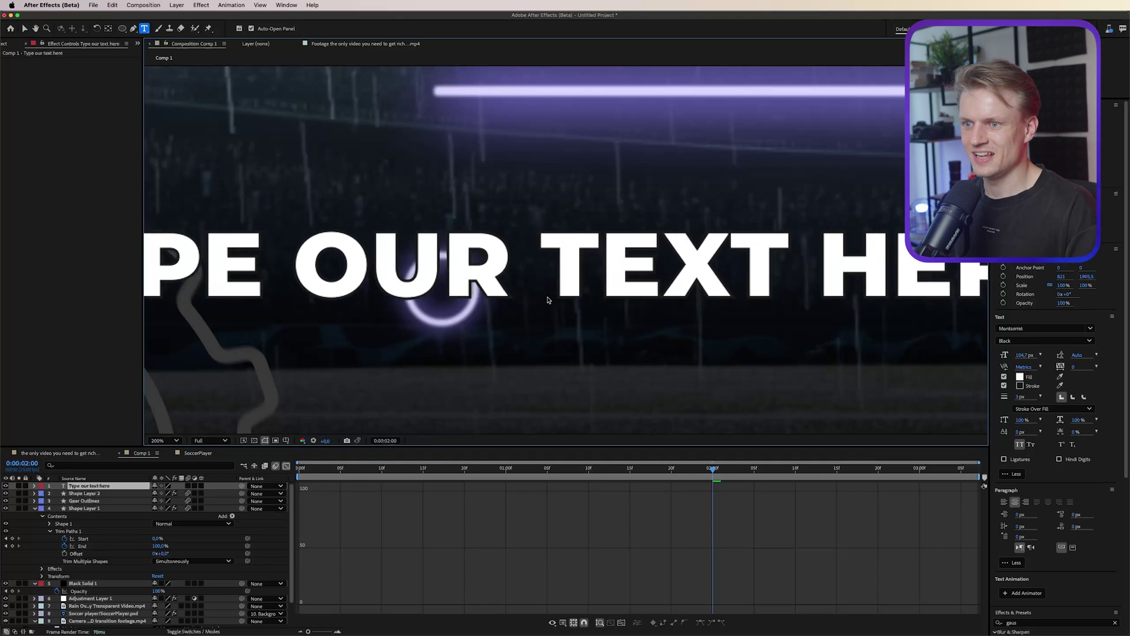
# - Format the text as Montserrat Regular, about 52.7 px, left-aligned, without stroke or all caps, and align it beside the glowing circle
pyautogui.press('super+a')
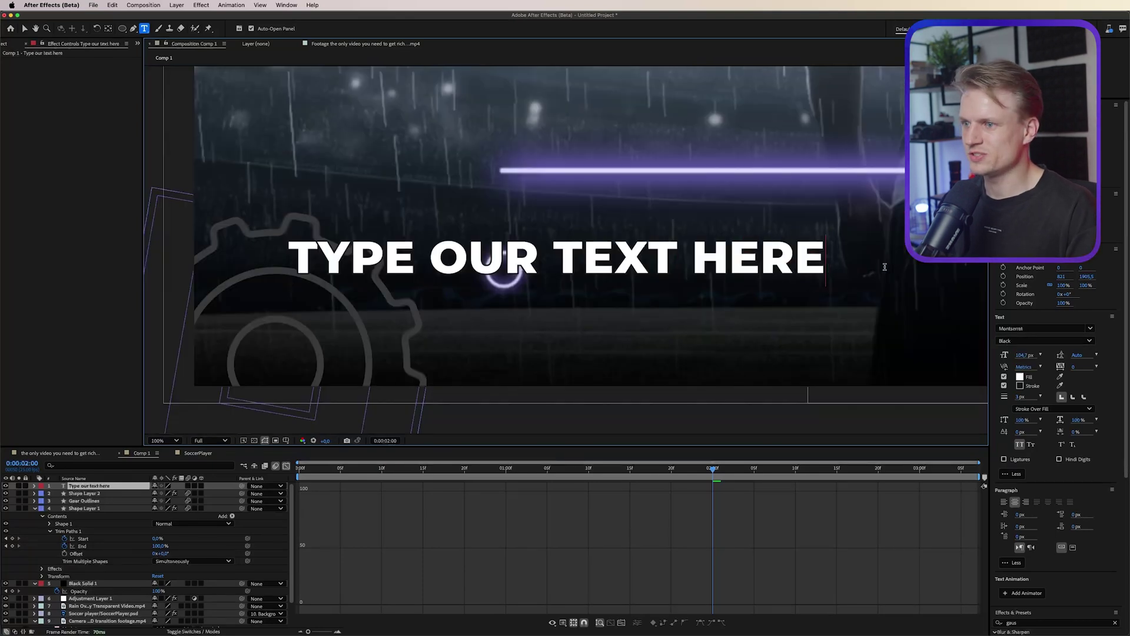
pyautogui.moveTo(826, 259); pyautogui.dragTo(277, 260)
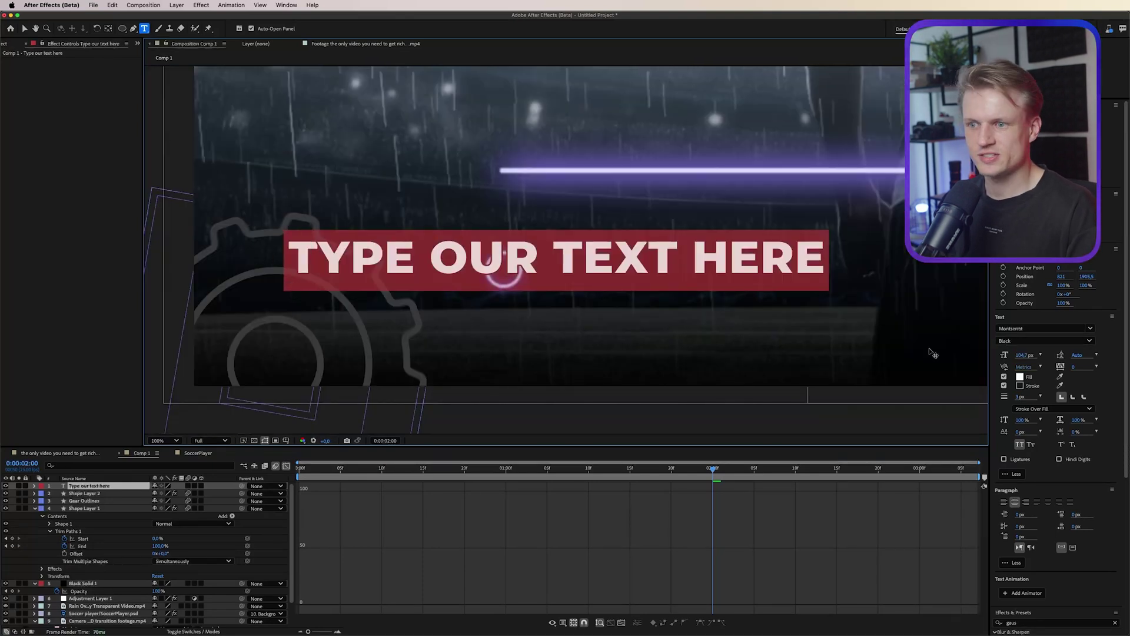
pyautogui.click(1027, 342)
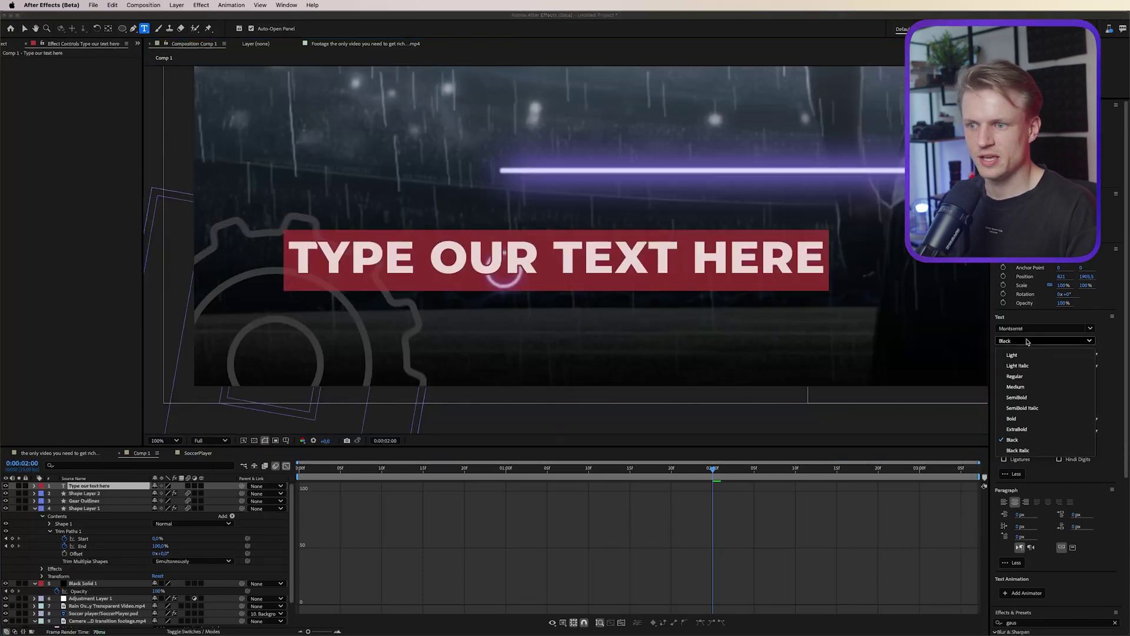
pyautogui.click(1027, 381)
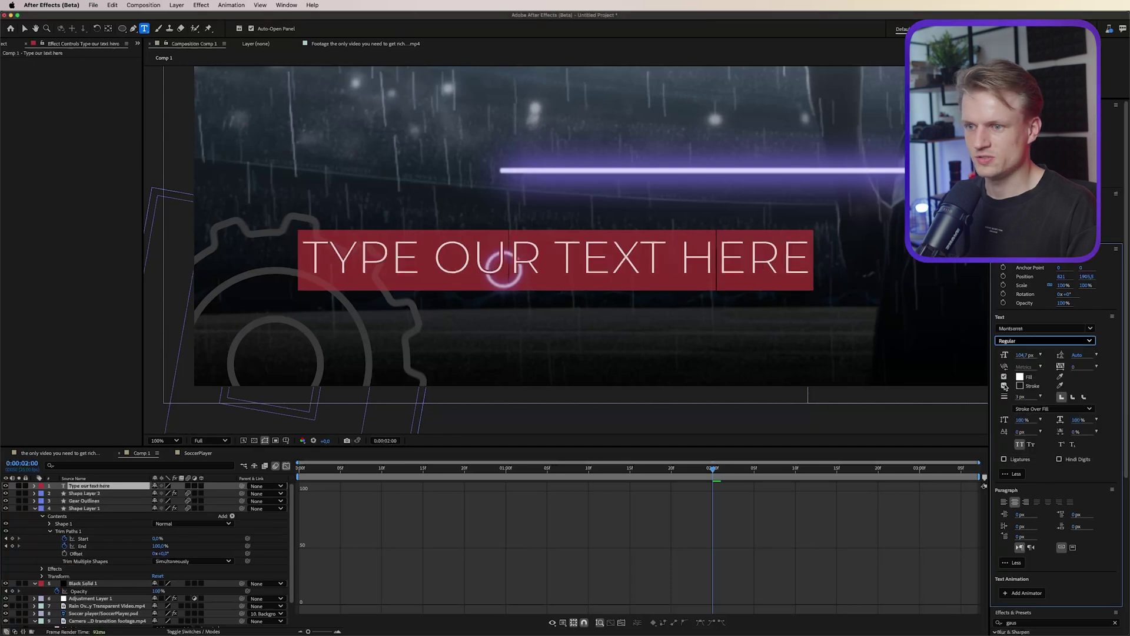
pyautogui.click(1004, 385)
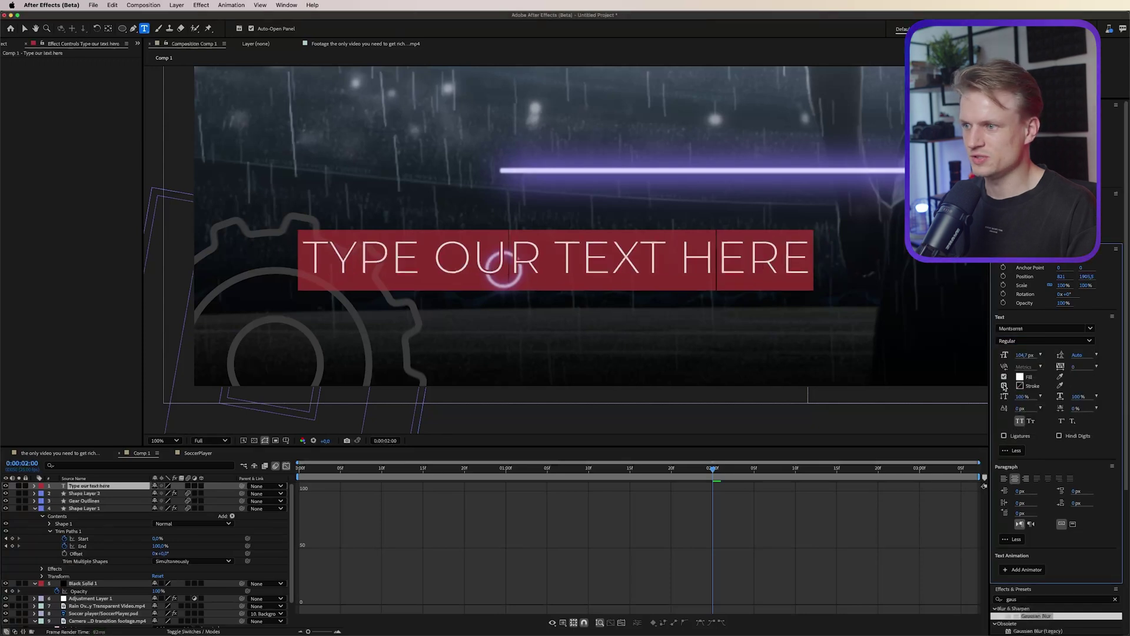
pyautogui.click(1020, 421)
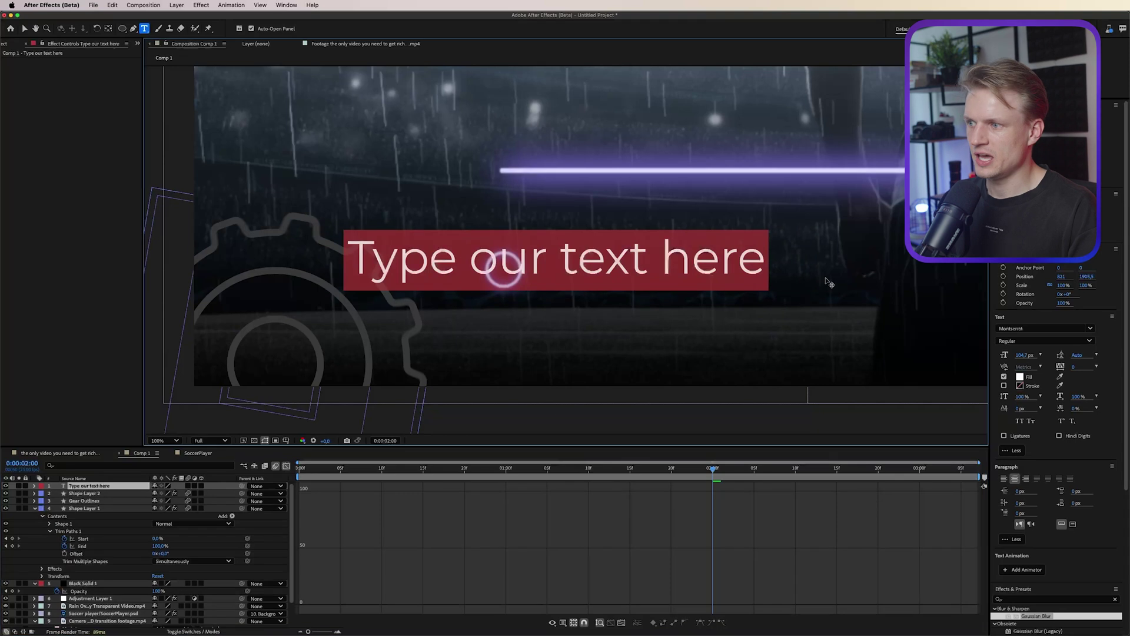
pyautogui.moveTo(1026, 356); pyautogui.dragTo(999, 356)
pyautogui.click(1004, 478)
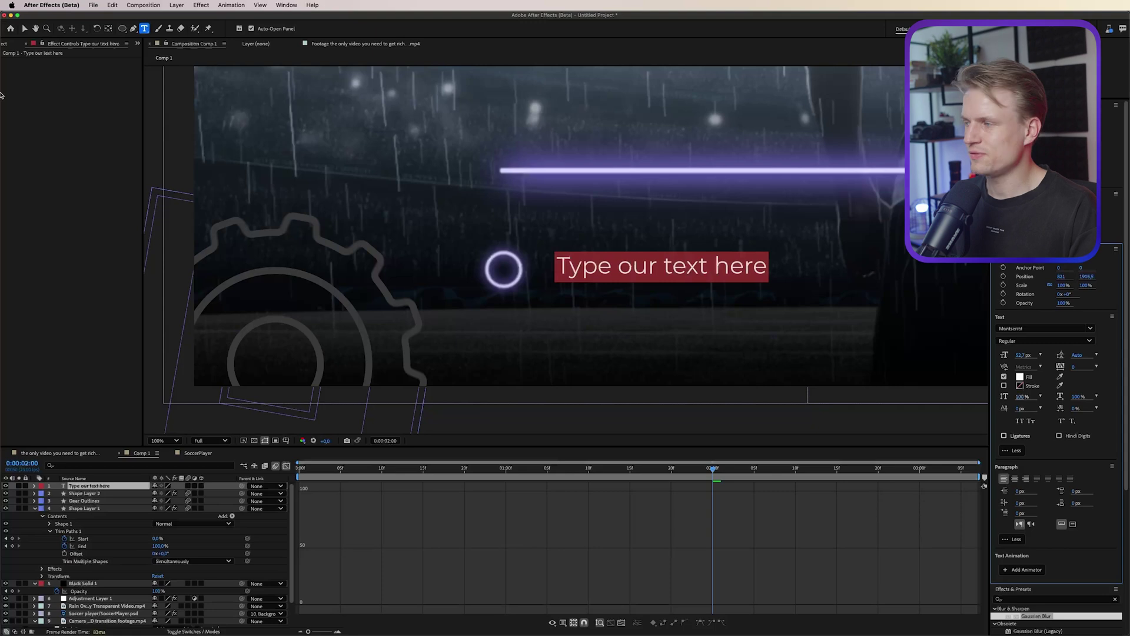
pyautogui.click(24, 28)
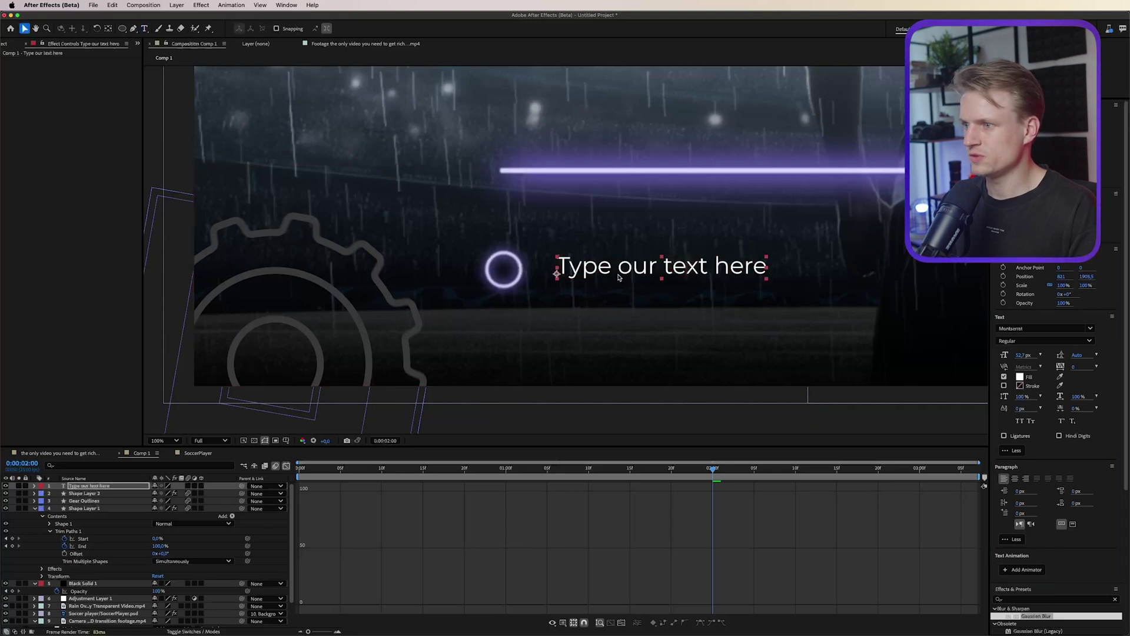
pyautogui.moveTo(619, 272); pyautogui.dragTo(609, 277)
# - Apply the Decoder Fade In text preset to the text layer and show its keyframes in the layer timeline
pyautogui.scroll(-5, 1090, 578)
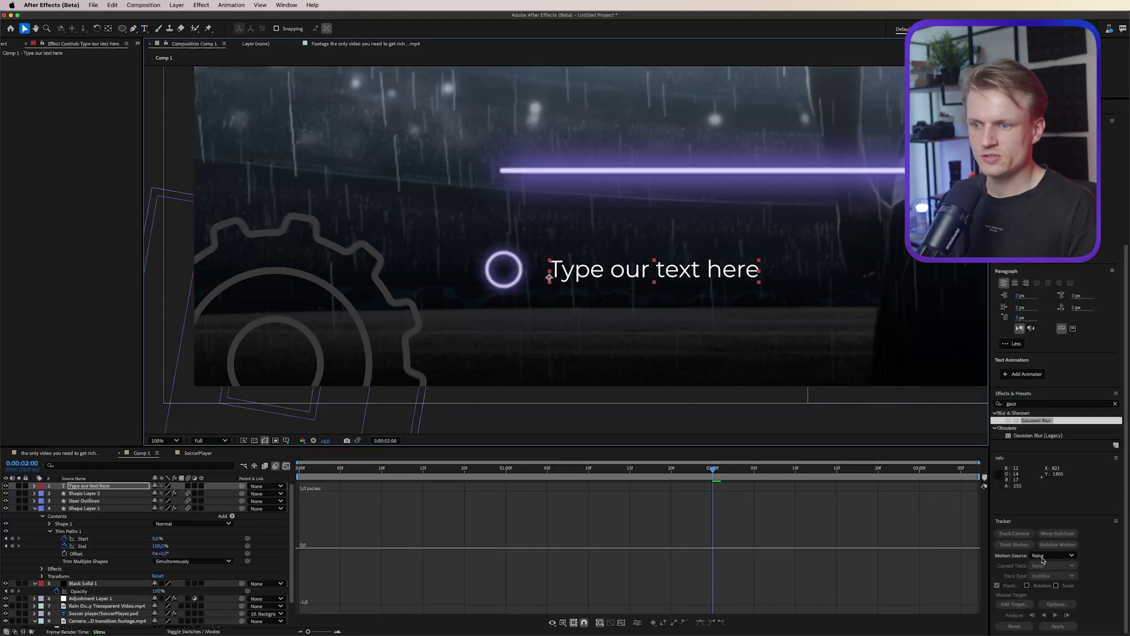
pyautogui.click(1038, 404)
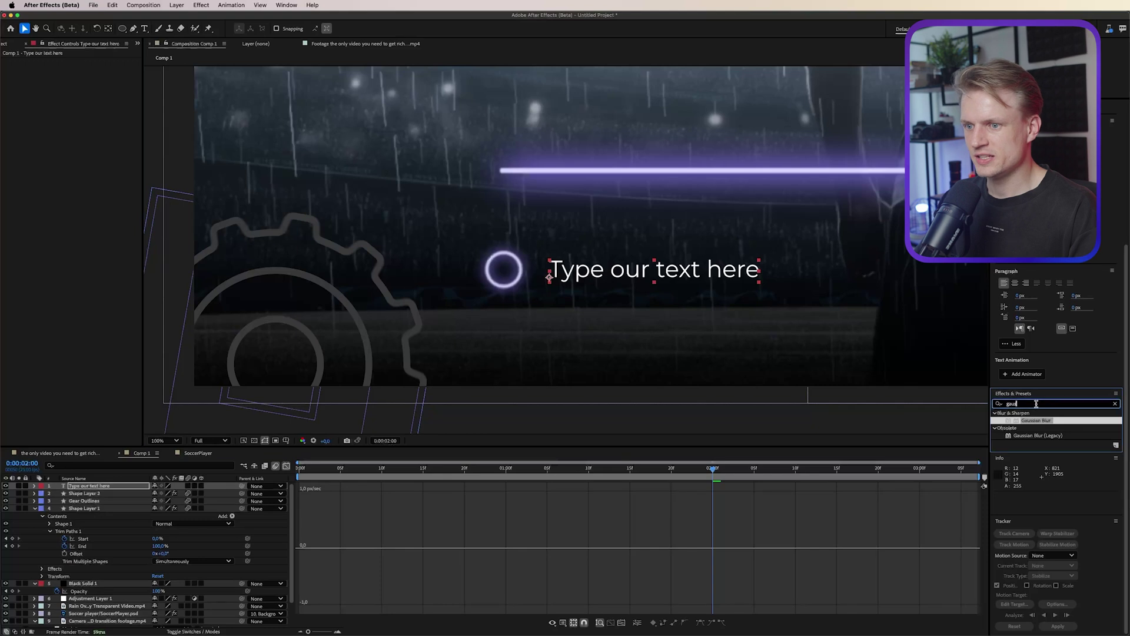
pyautogui.write('decod')
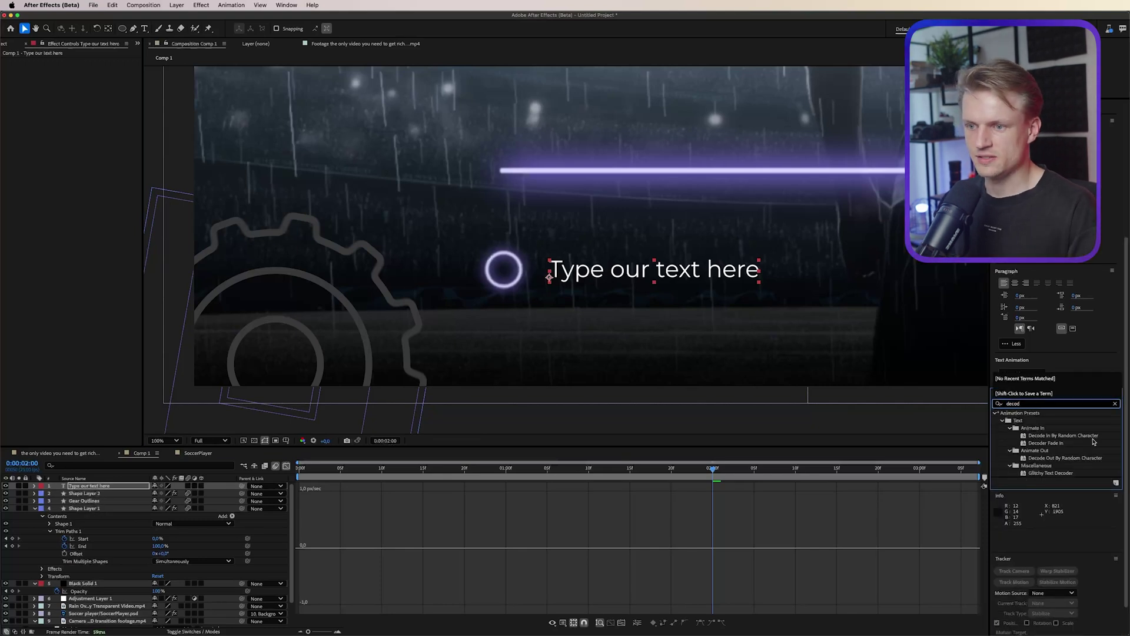
pyautogui.click(1030, 443)
pyautogui.doubleClick(1054, 446)
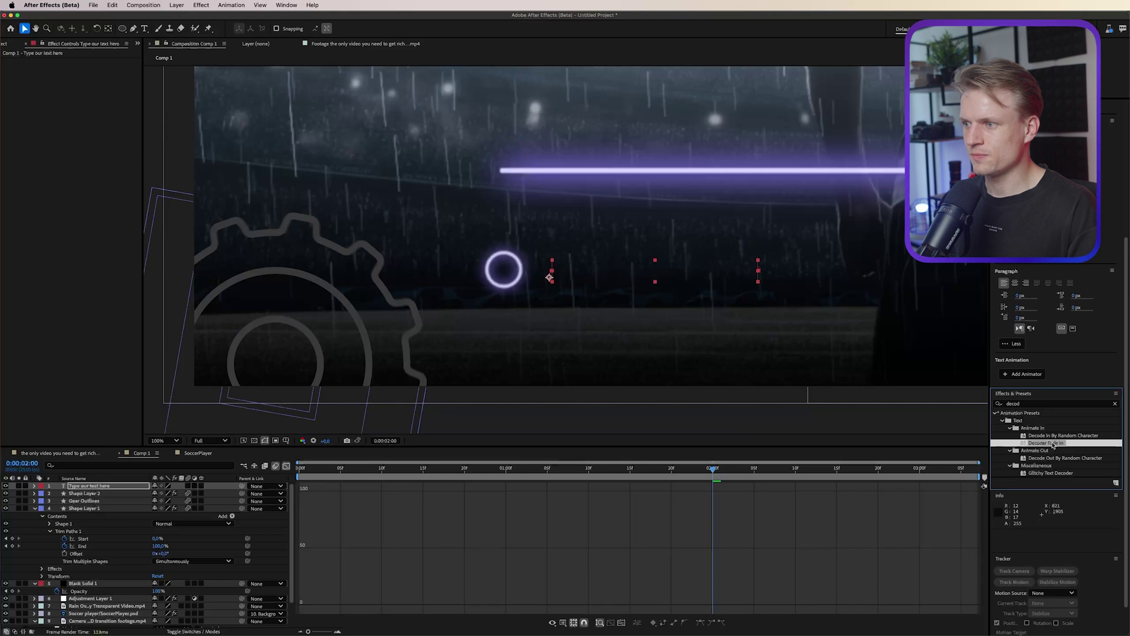
pyautogui.hotkey('shift', 'F3')
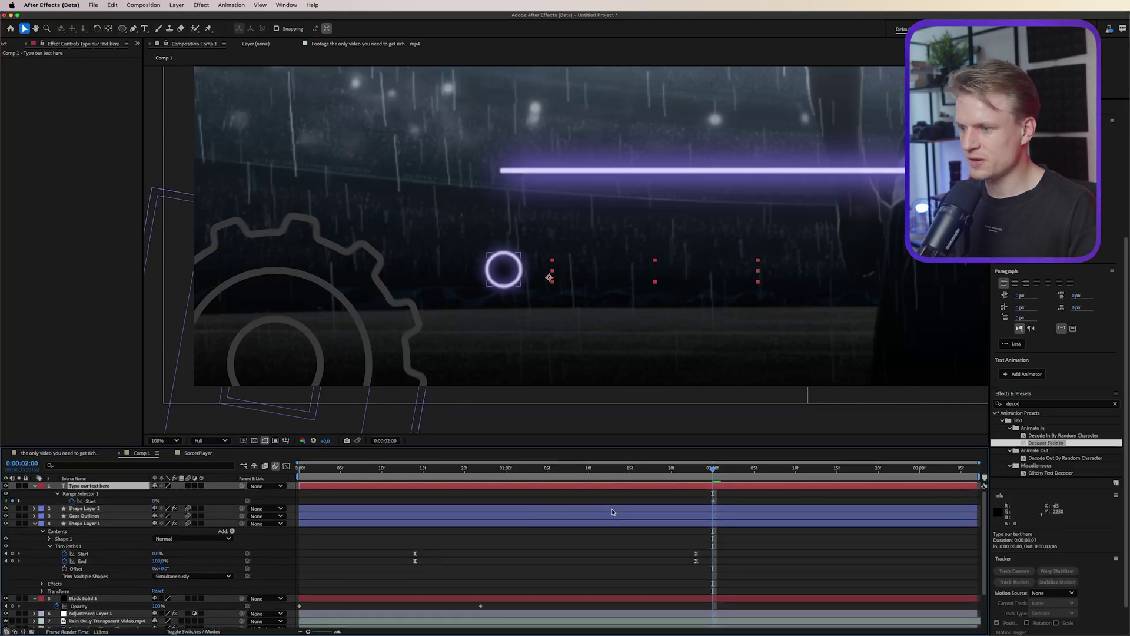
# - Retime the text reveal so its Range Selector Start keyframes sit at 0:00:01:15 and 0:00:02:06, with the layer spanning the whole composition
pyautogui.moveTo(747, 491); pyautogui.dragTo(751, 488)
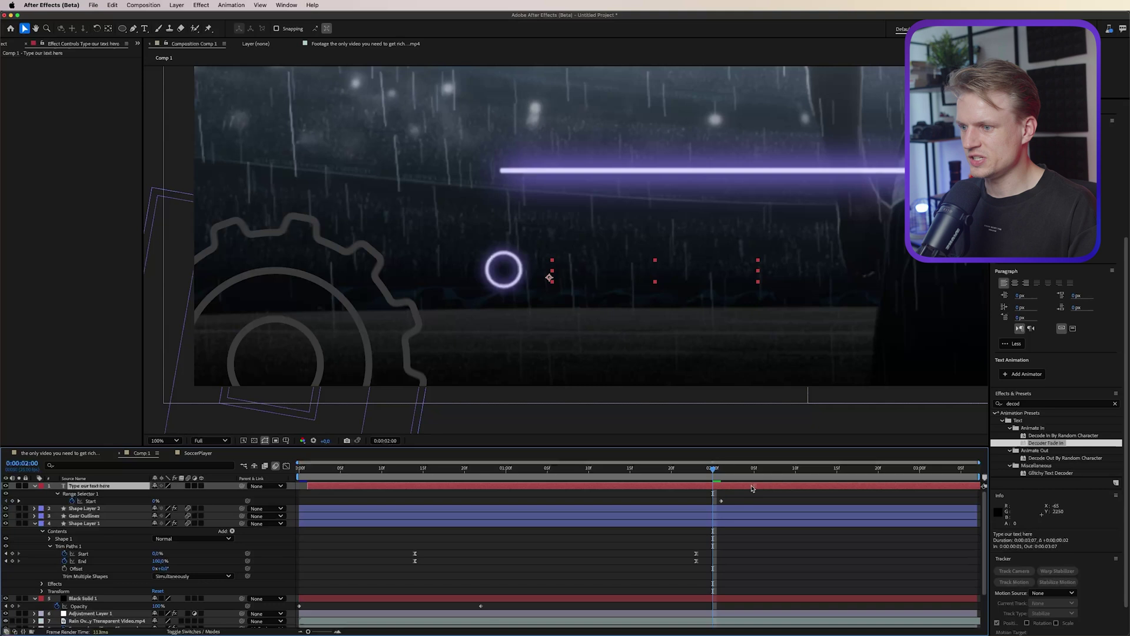
pyautogui.click(720, 502)
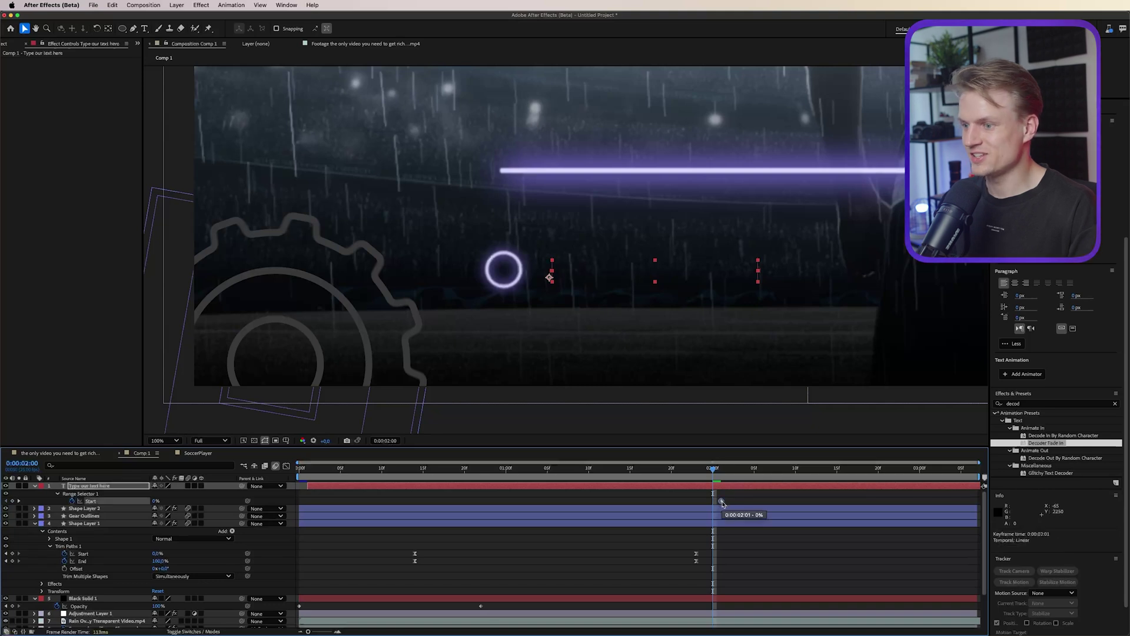
pyautogui.moveTo(722, 501); pyautogui.dragTo(763, 502)
pyautogui.click(546, 486)
pyautogui.moveTo(549, 487); pyautogui.dragTo(967, 485)
pyautogui.moveTo(881, 488); pyautogui.dragTo(748, 493)
pyautogui.moveTo(913, 488); pyautogui.dragTo(1125, 495)
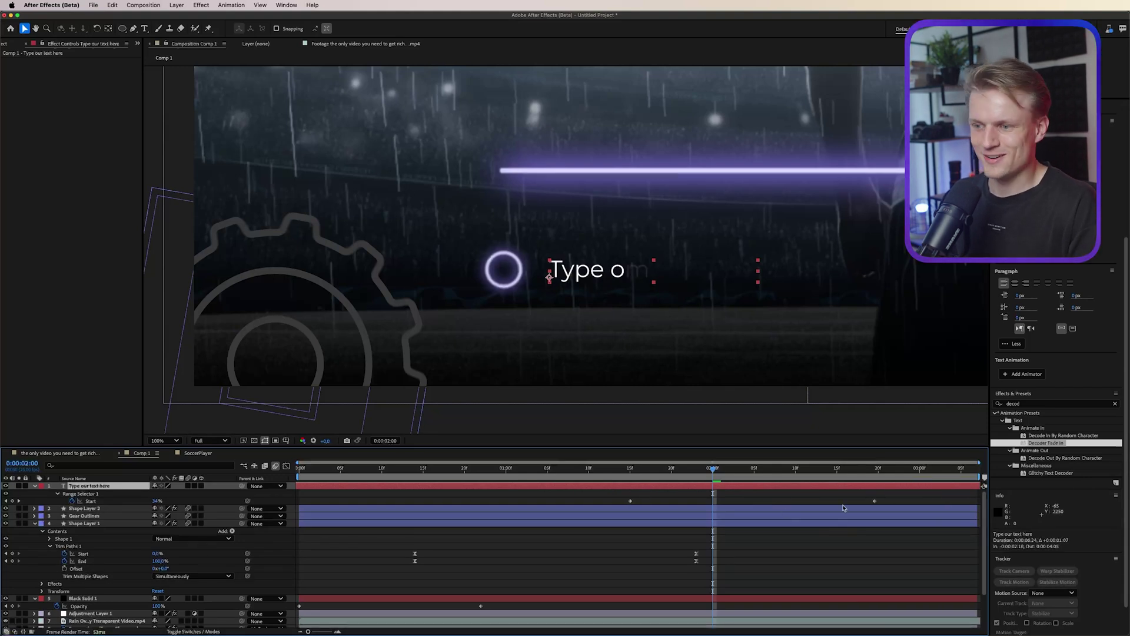
pyautogui.click(875, 502)
pyautogui.moveTo(875, 502); pyautogui.dragTo(762, 501)
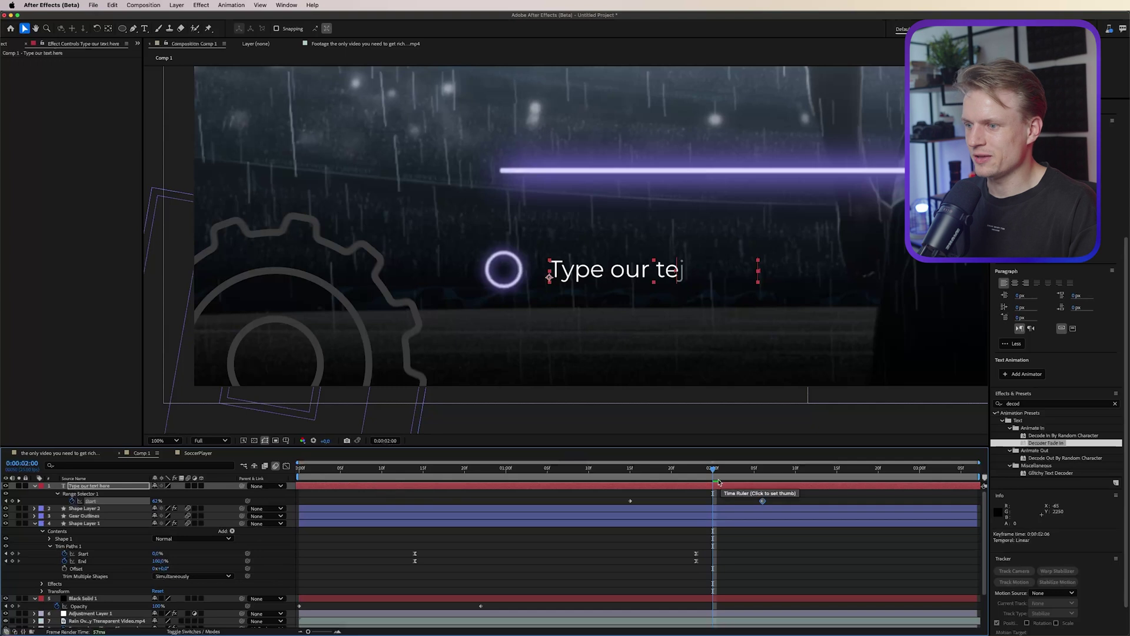
pyautogui.moveTo(712, 471); pyautogui.dragTo(633, 474)
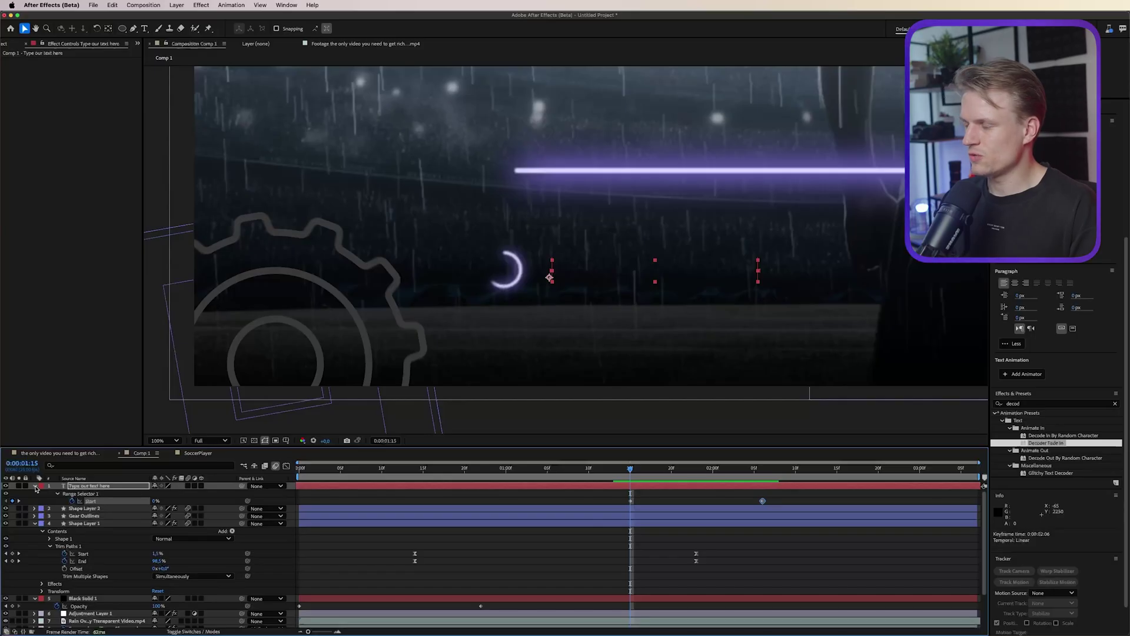
# - Expand the text layer's properties and add a Position property to Animator 1
pyautogui.click(35, 486)
pyautogui.click(35, 486)
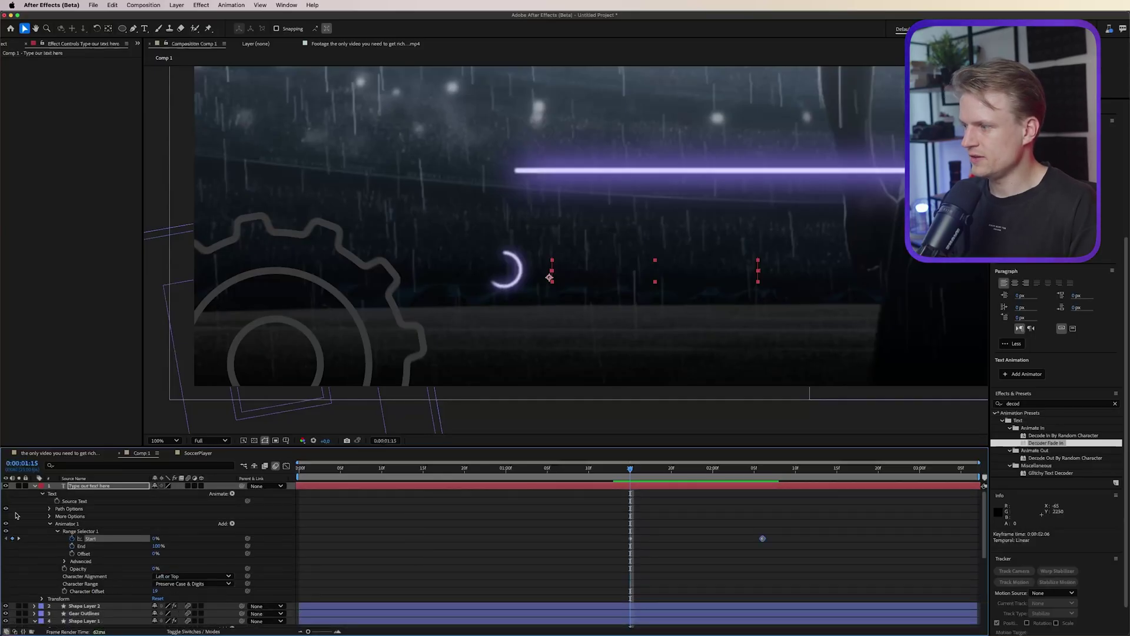
pyautogui.click(60, 523)
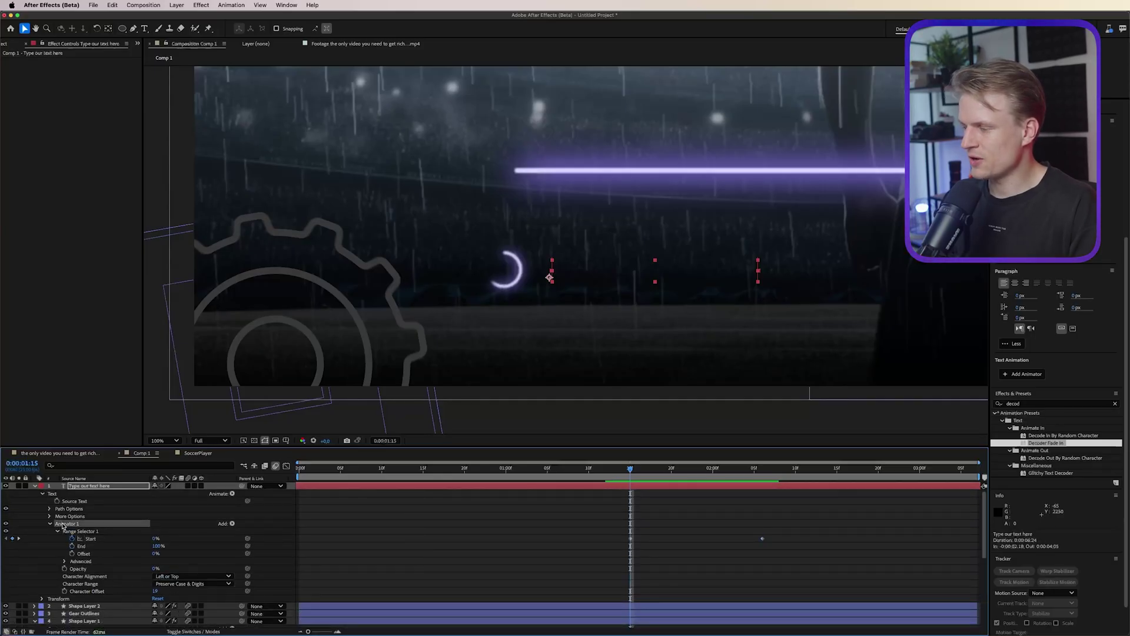
pyautogui.click(233, 523)
pyautogui.moveTo(246, 524)
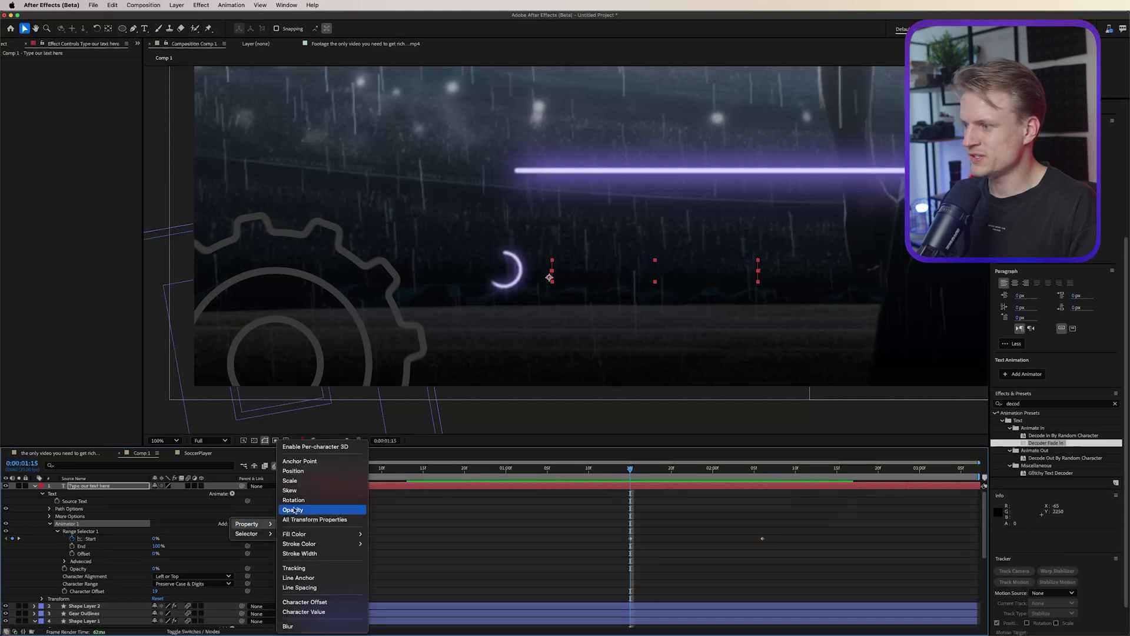
pyautogui.click(304, 471)
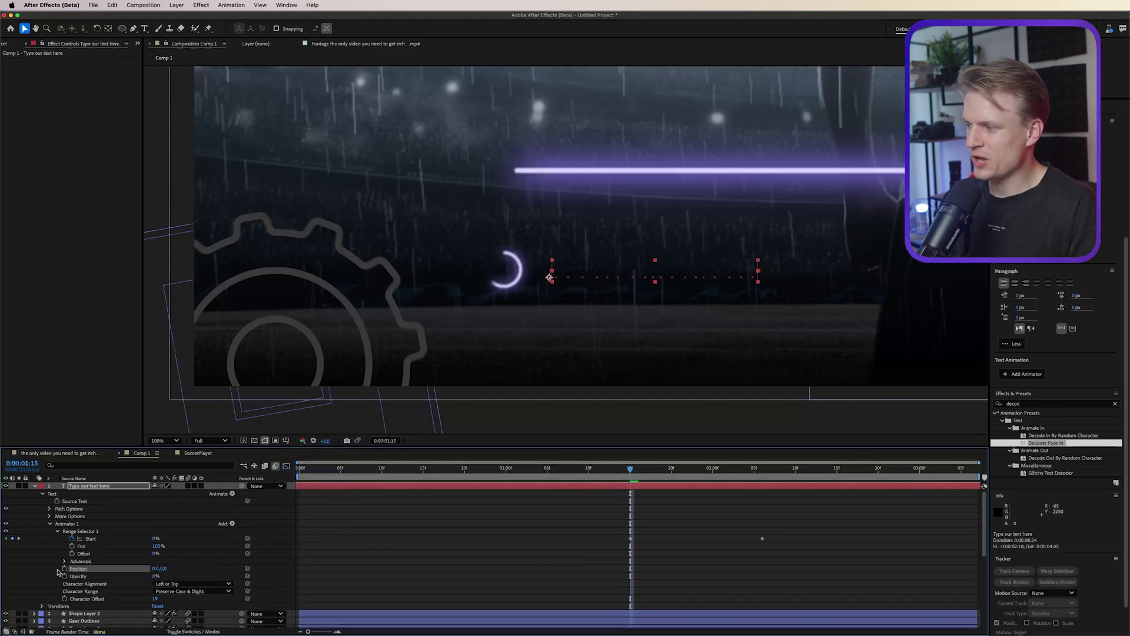
# - Set the text animator's vertical Position to -60 and scrub to 0:00:02:07 to check the reveal at 50% view size
pyautogui.press('super+z')
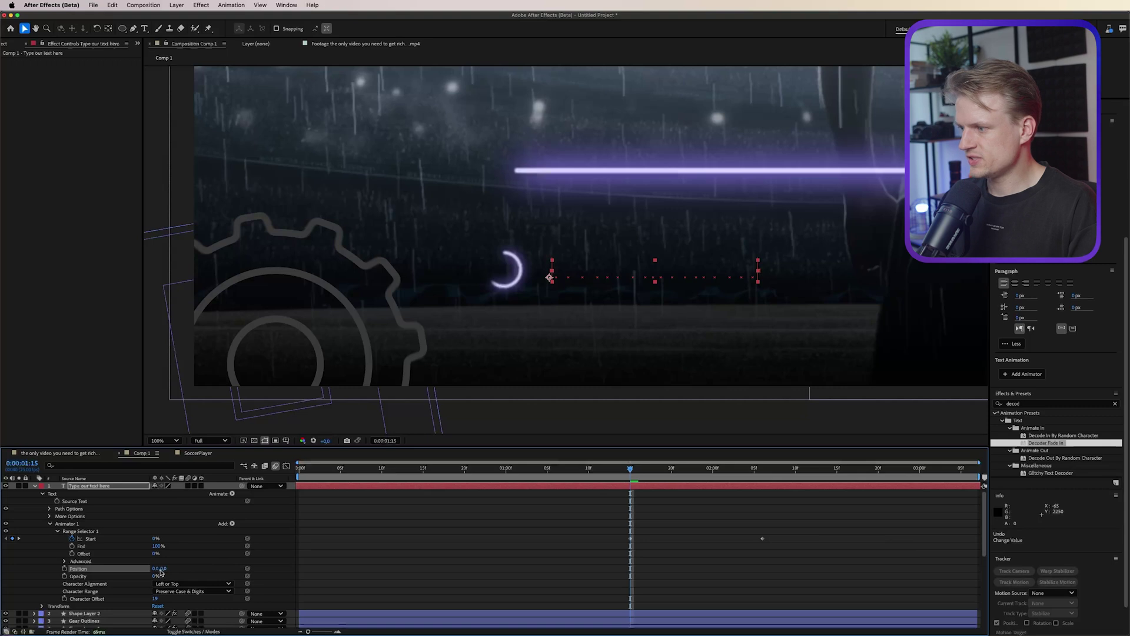
pyautogui.click(168, 569)
pyautogui.write('-60')
pyautogui.press('Return')
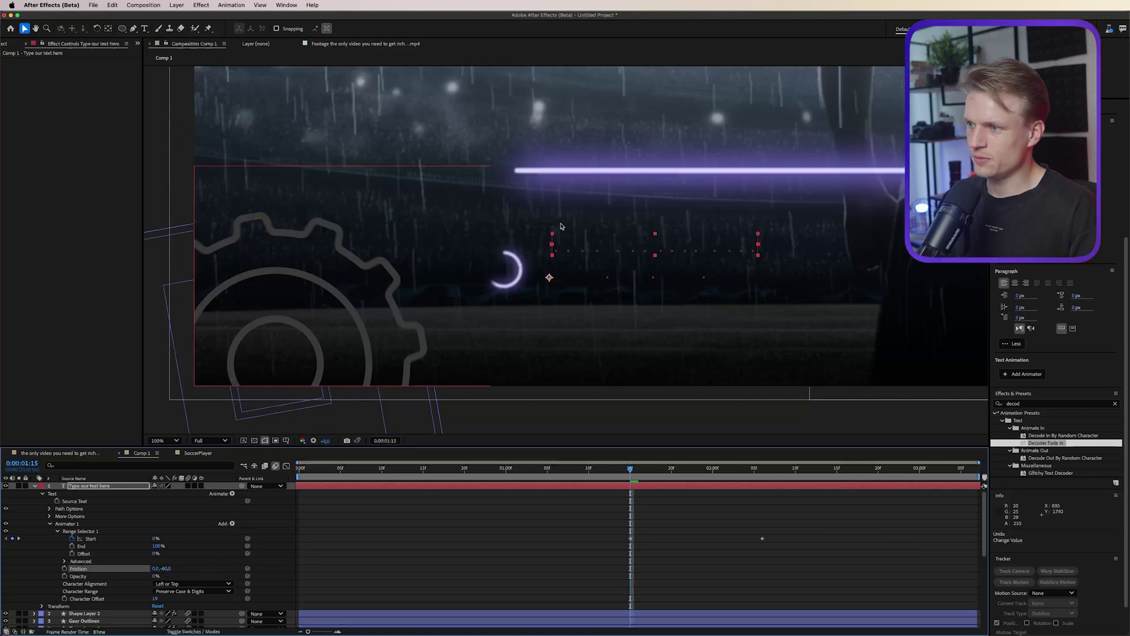
pyautogui.moveTo(631, 473); pyautogui.dragTo(771, 481)
pyautogui.press(',')
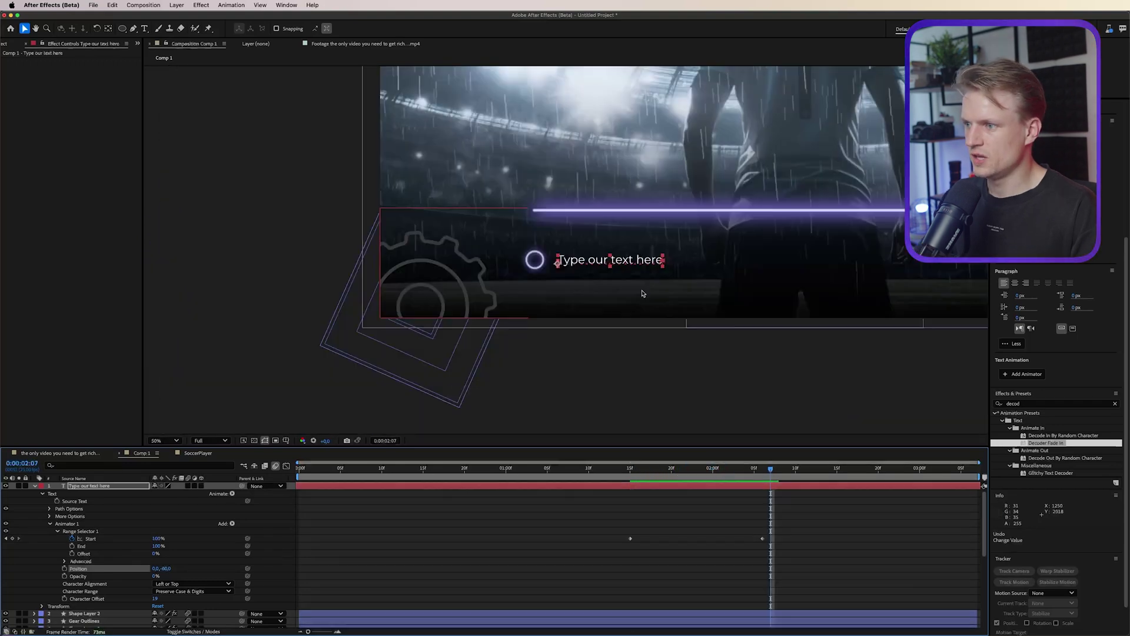
# - Collapse the text layer's properties and duplicate it together with its circle, Shape Layer 2, keeping both copies above the originals
pyautogui.moveTo(810, 266); pyautogui.dragTo(673, 285)
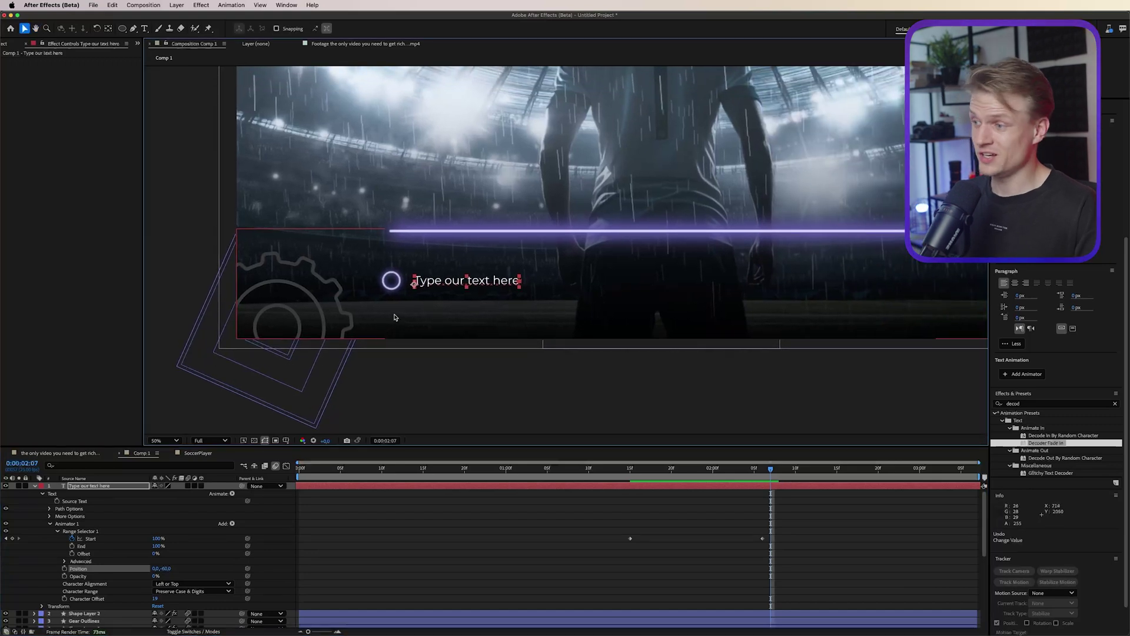
pyautogui.click(101, 486)
pyautogui.click(35, 485)
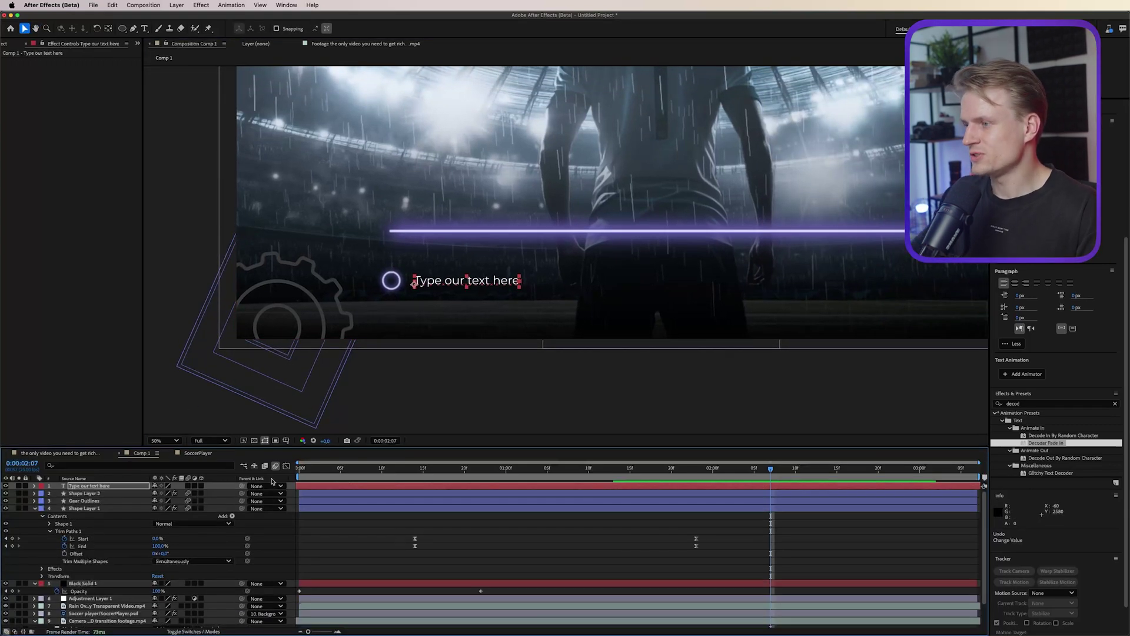
pyautogui.click(390, 283)
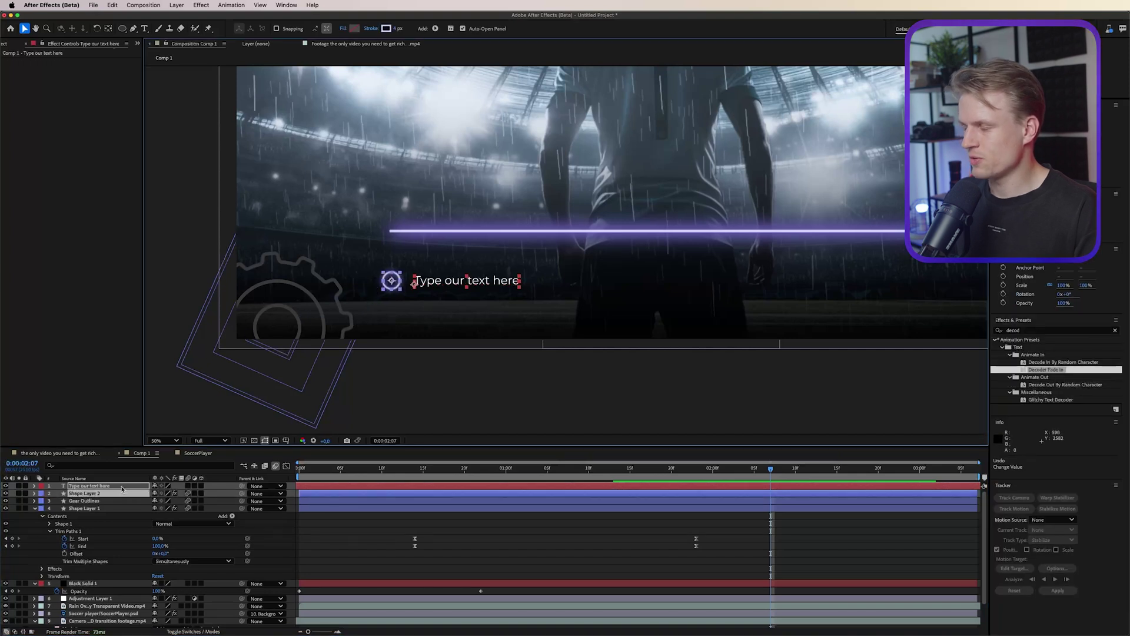
pyautogui.press('super+d')
pyautogui.moveTo(112, 502); pyautogui.dragTo(113, 495)
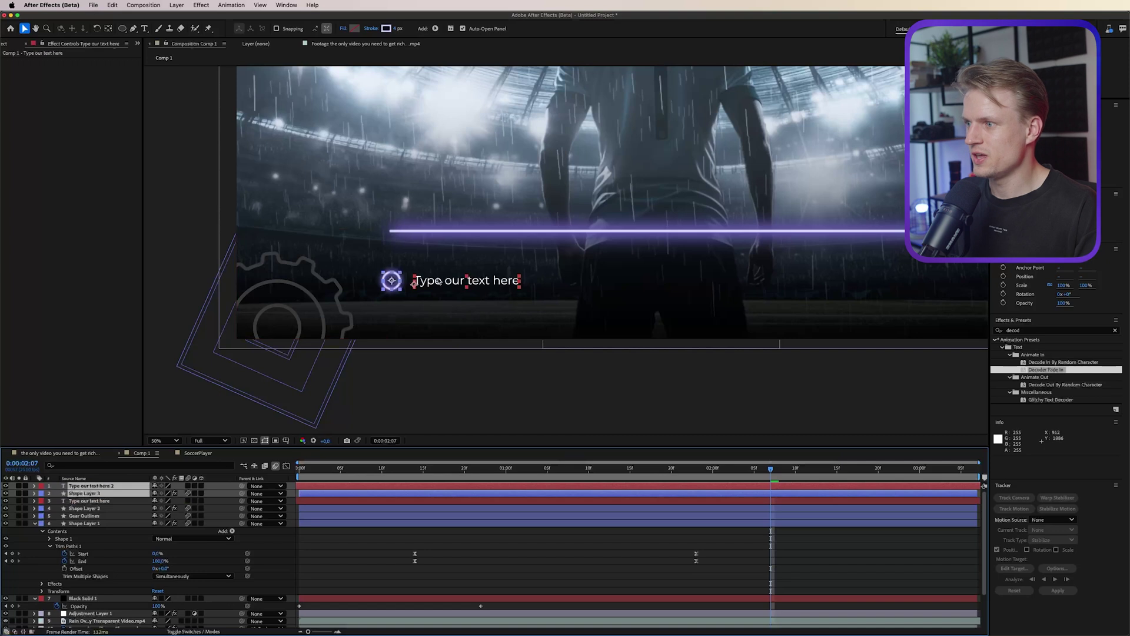
# - Place the duplicated text and circle about 750 px to the right of the originals and delay both layers by about 20 frames
pyautogui.moveTo(434, 282); pyautogui.dragTo(601, 292)
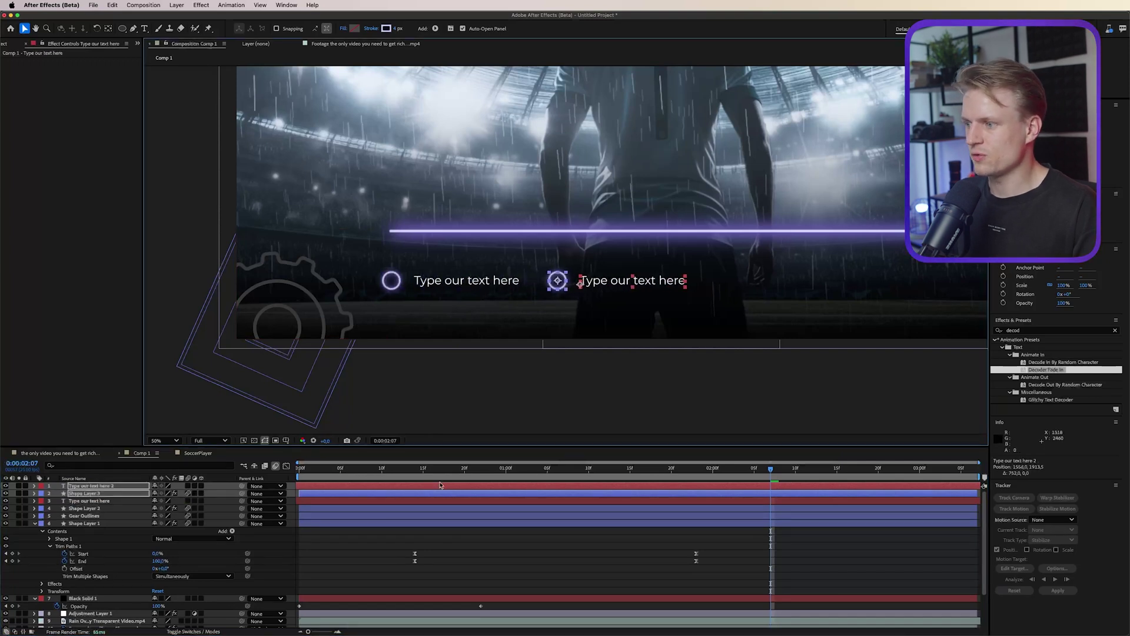
pyautogui.click(386, 496)
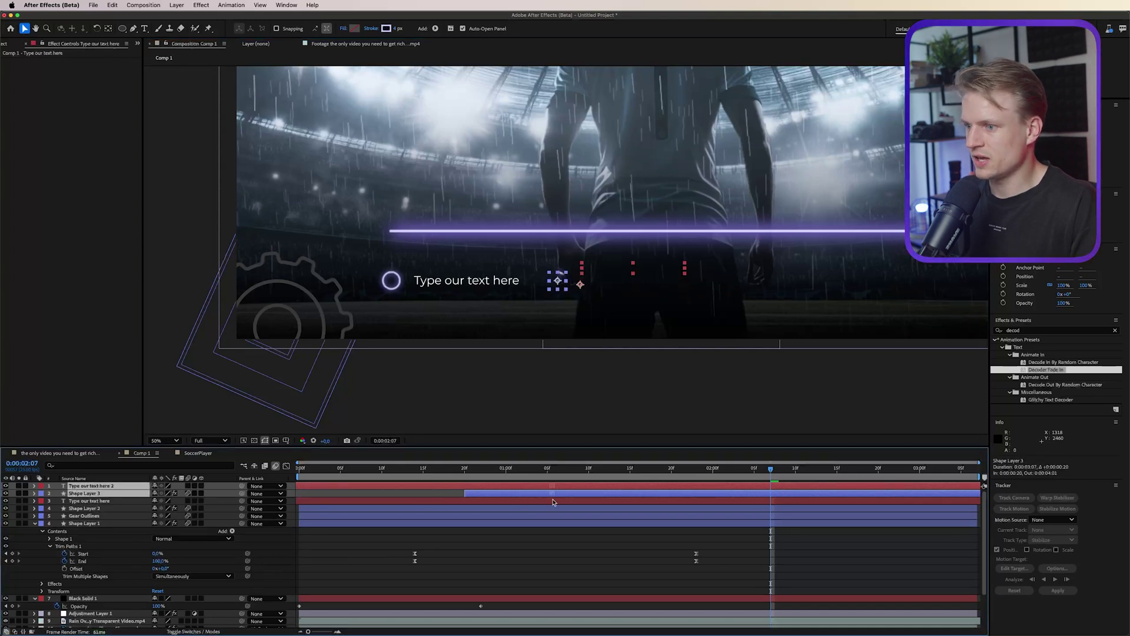
pyautogui.moveTo(746, 478); pyautogui.dragTo(790, 478)
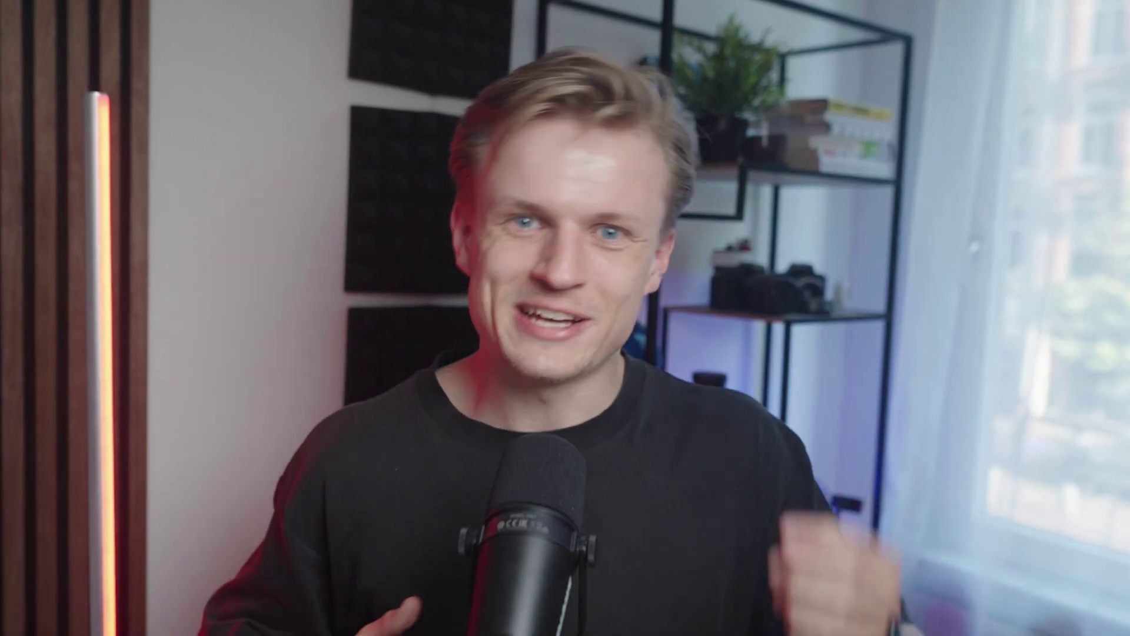